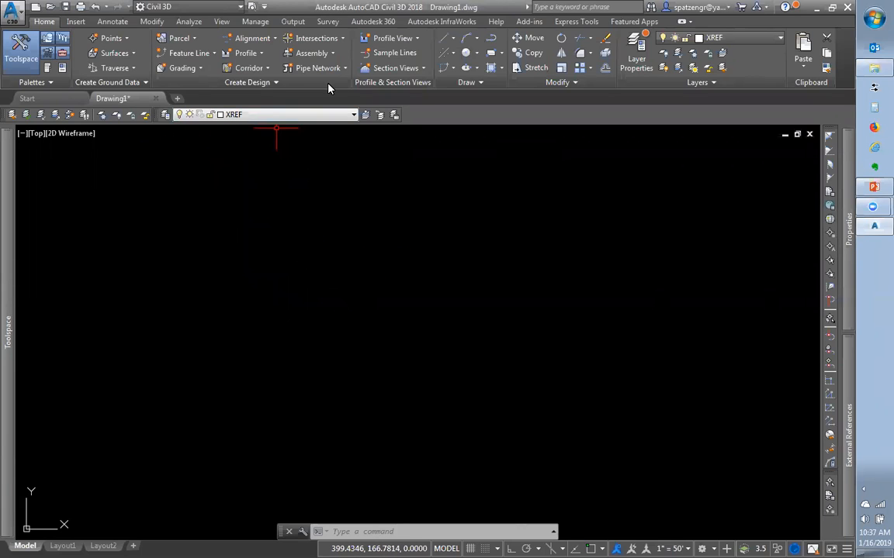
# Expand the Assembly dropdown in the Home tab's Create Design panel to reveal Create Assembly
pyautogui.click(324, 53)
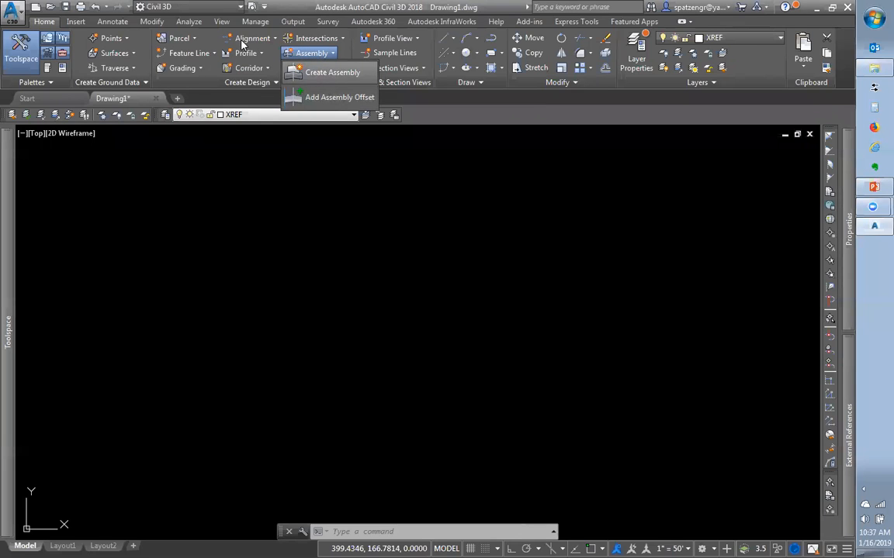
# Start a new assembly named Site Drive of type Undivided Crowned Road, keeping HLS_Basic style
pyautogui.click(338, 73)
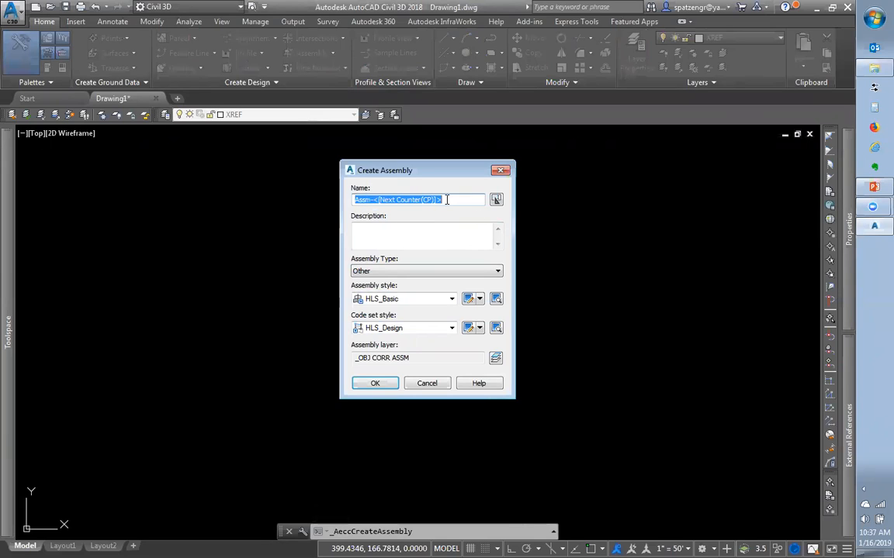
pyautogui.write('Site Drive')
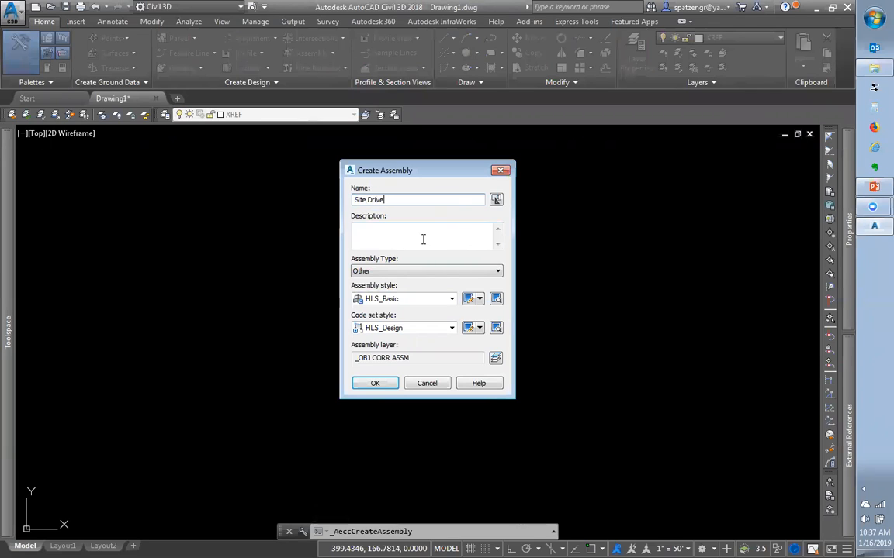
pyautogui.click(411, 271)
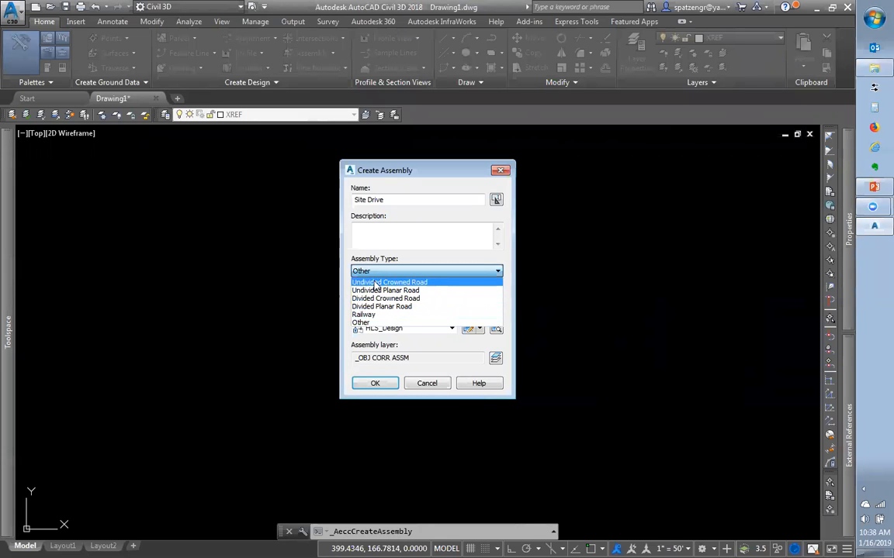
pyautogui.click(375, 284)
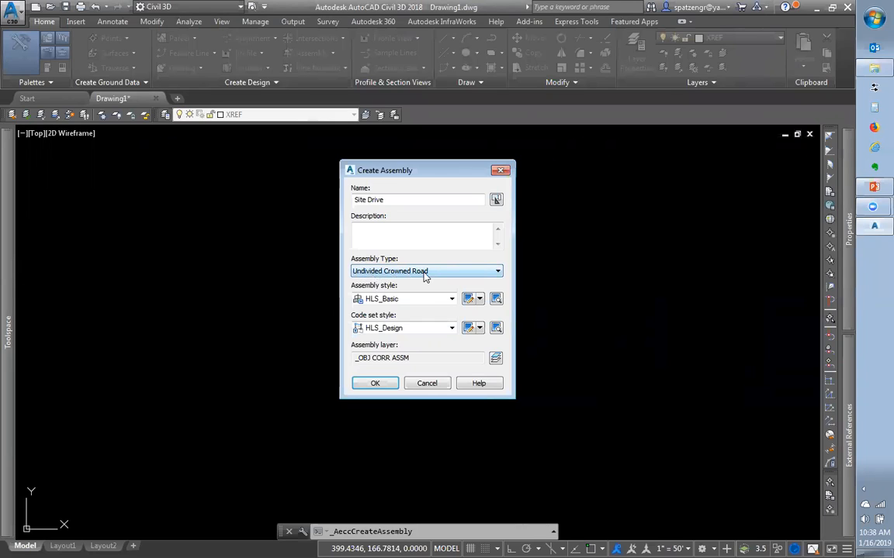
pyautogui.click(385, 299)
pyautogui.click(385, 309)
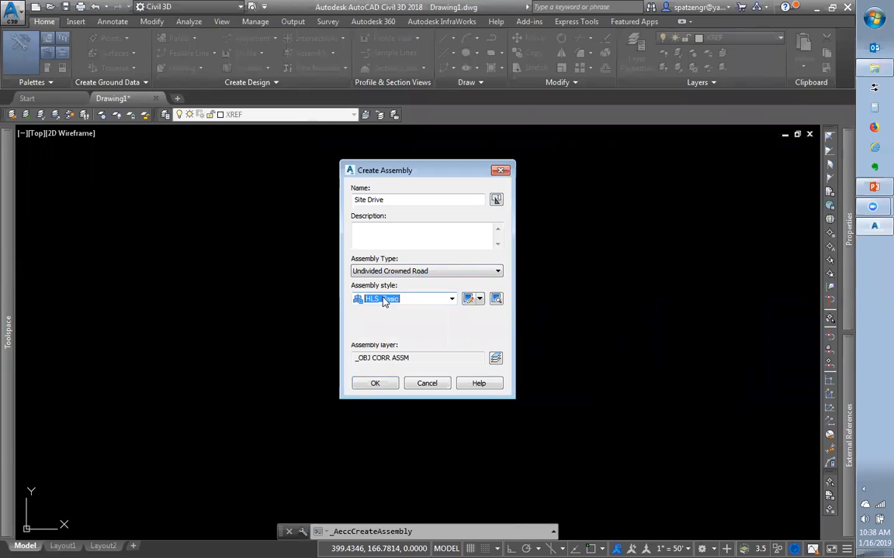
# Set the code set style to HLS_Design, confirming HLS_Basic style and Undivided Crowned Road type
pyautogui.click(398, 330)
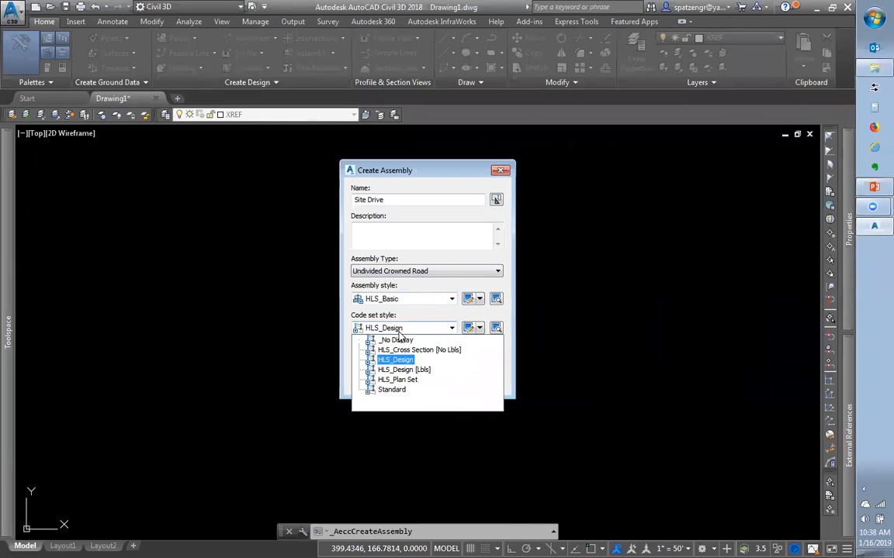
pyautogui.press('Up')
pyautogui.click(371, 301)
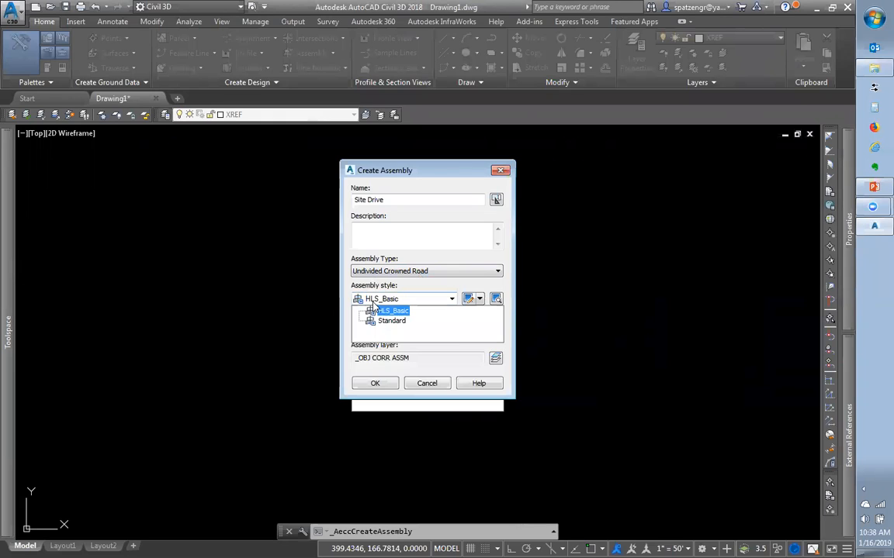
pyautogui.click(372, 302)
pyautogui.click(372, 303)
pyautogui.click(372, 303)
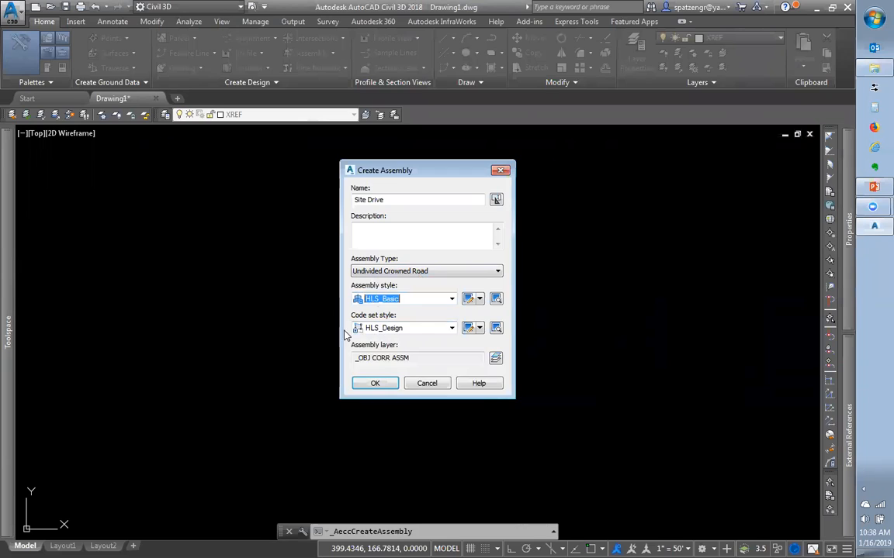
pyautogui.click(369, 329)
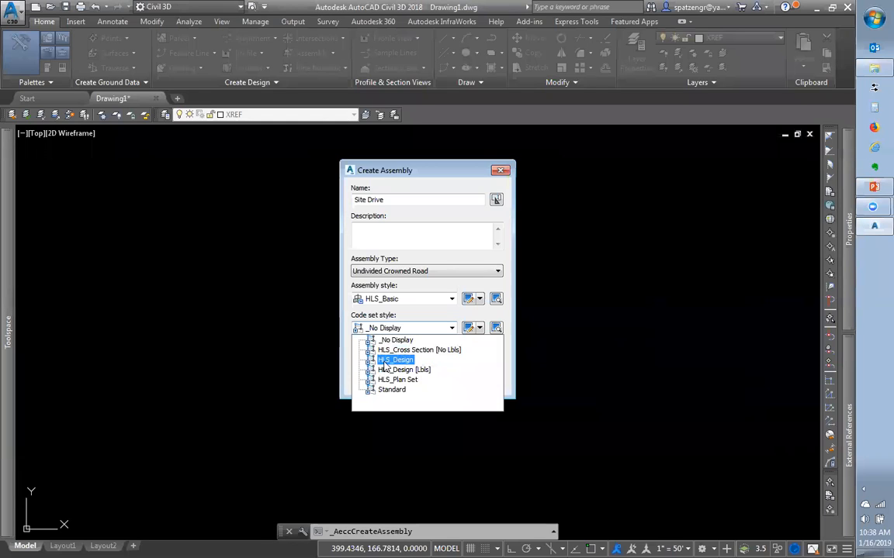
pyautogui.click(394, 360)
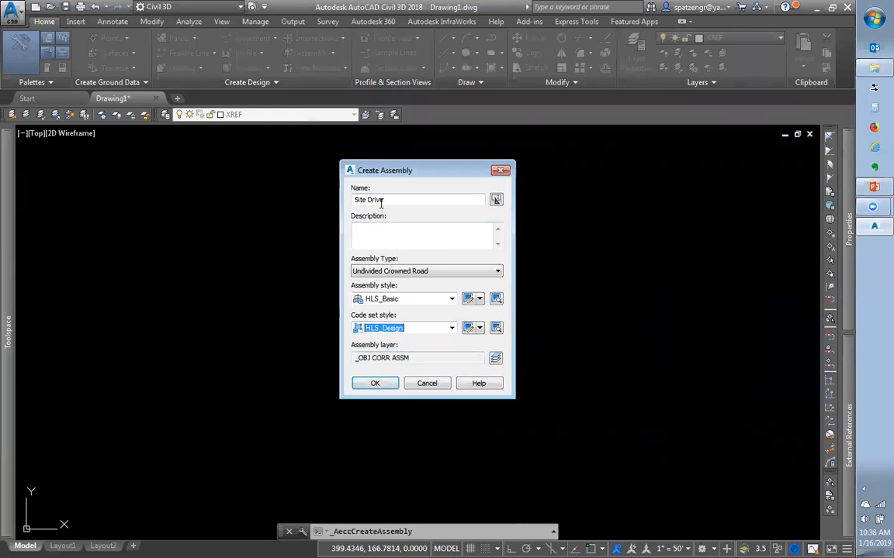
pyautogui.click(397, 273)
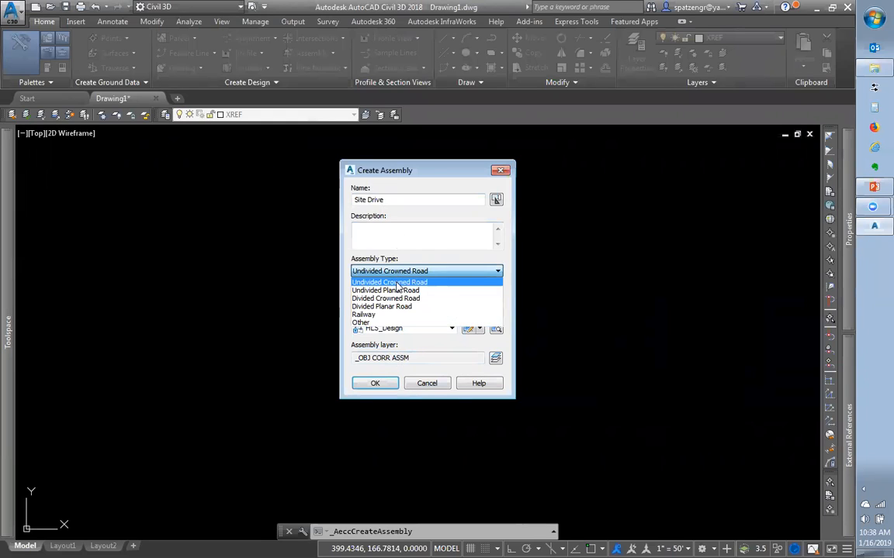
pyautogui.click(398, 284)
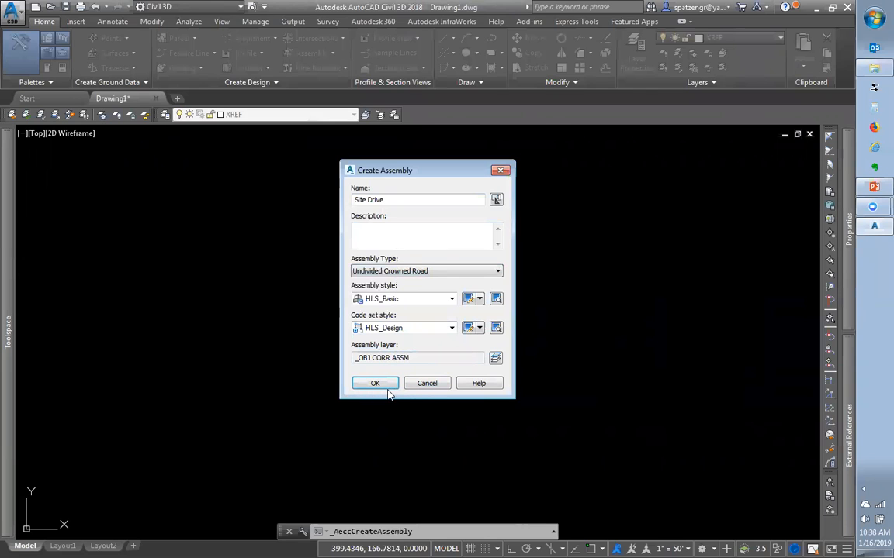
# Place the Site Drive assembly baseline near the middle of the drawing and select it
pyautogui.click(375, 383)
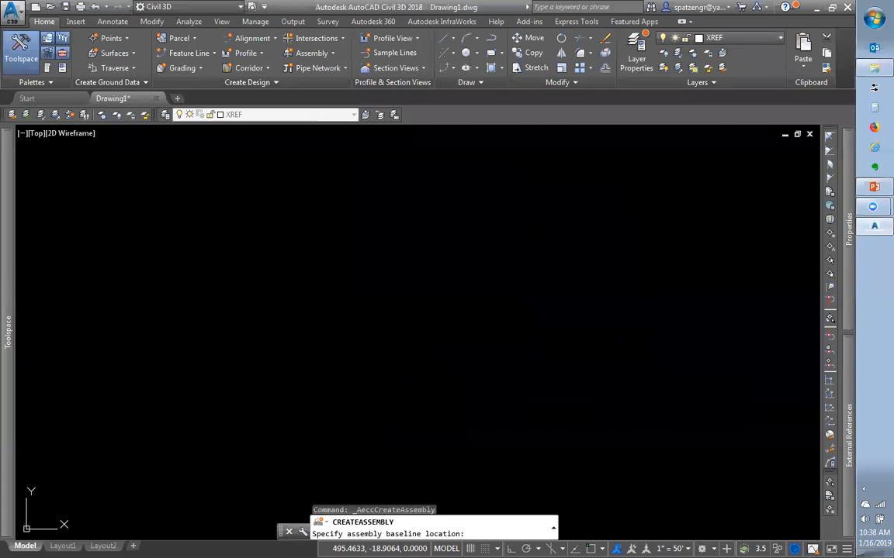
pyautogui.click(417, 332)
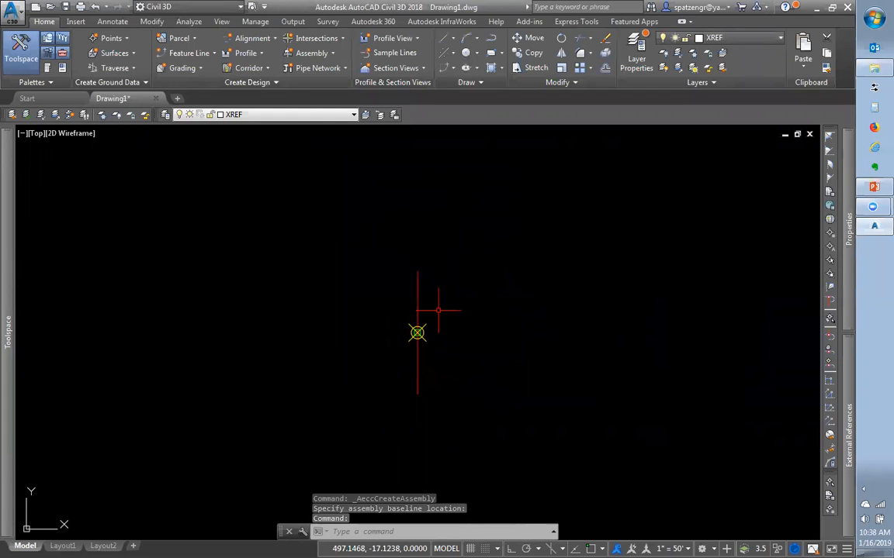
pyautogui.click(423, 289)
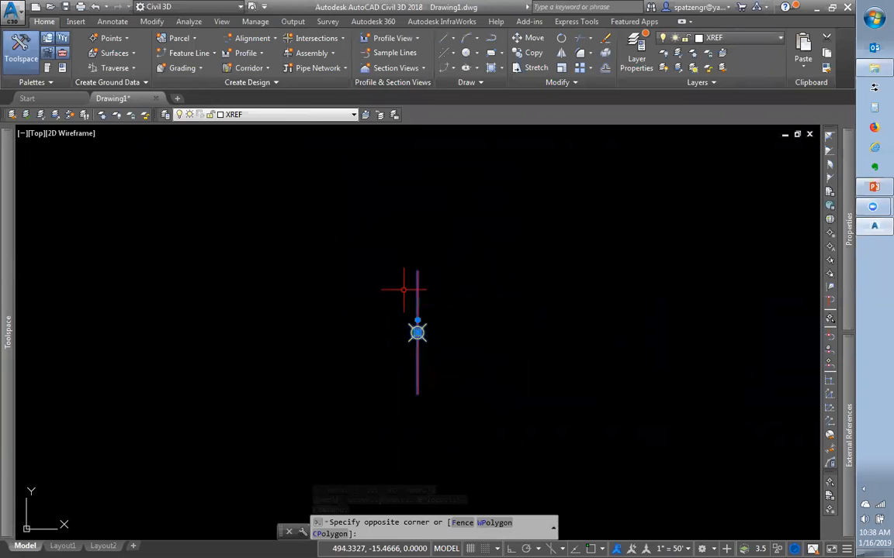
pyautogui.click(411, 323)
# Review the assembly's Construction and Codes properties, then close them unchanged and deselect
pyautogui.rightClick(408, 318)
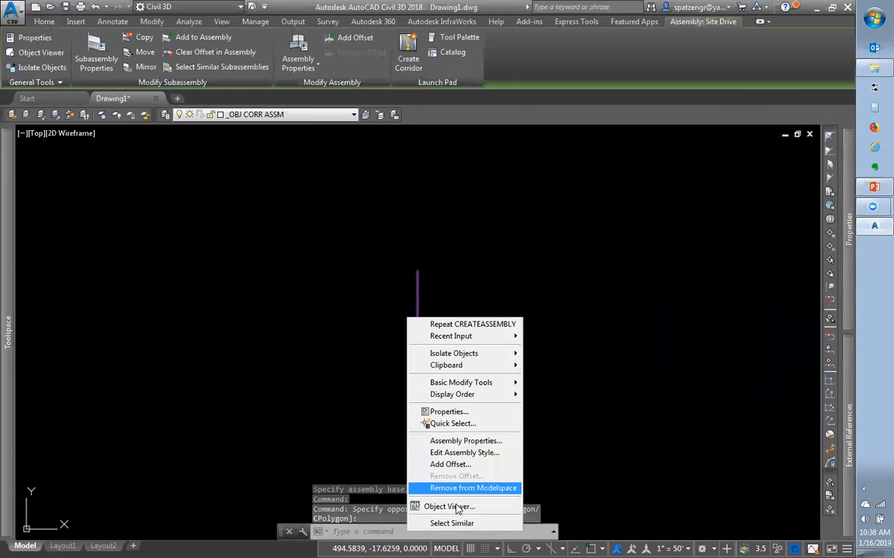
pyautogui.click(466, 443)
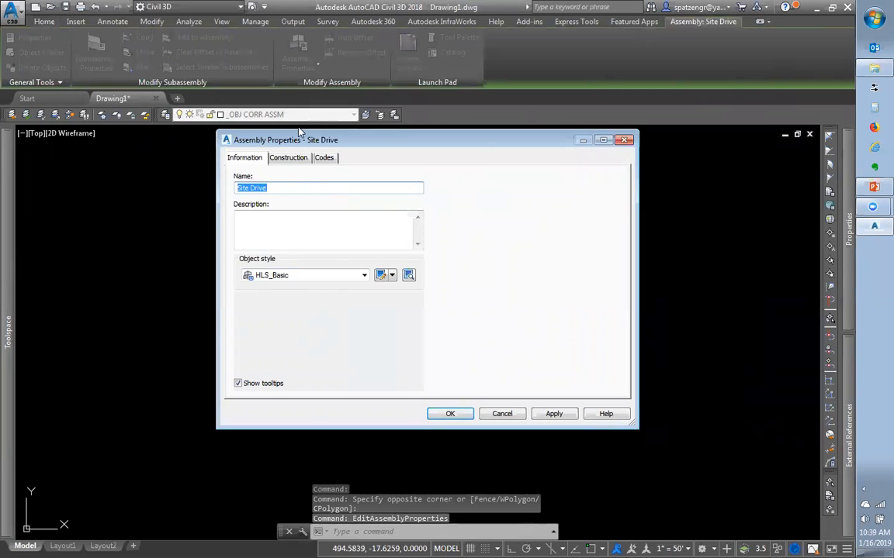
pyautogui.click(292, 158)
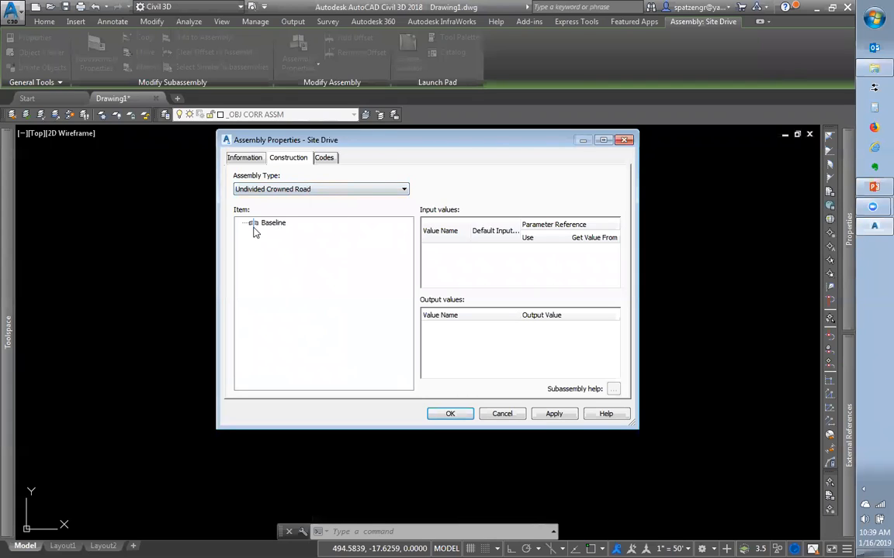
pyautogui.click(324, 158)
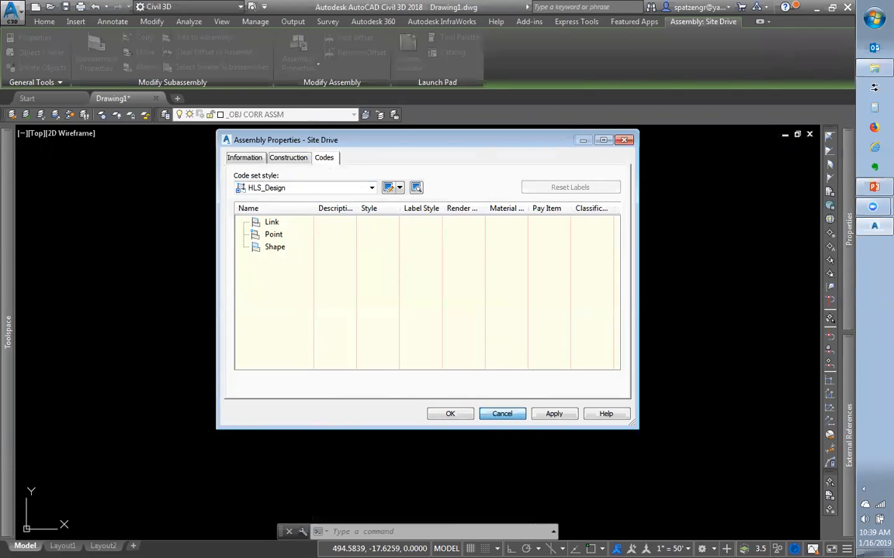
pyautogui.click(502, 413)
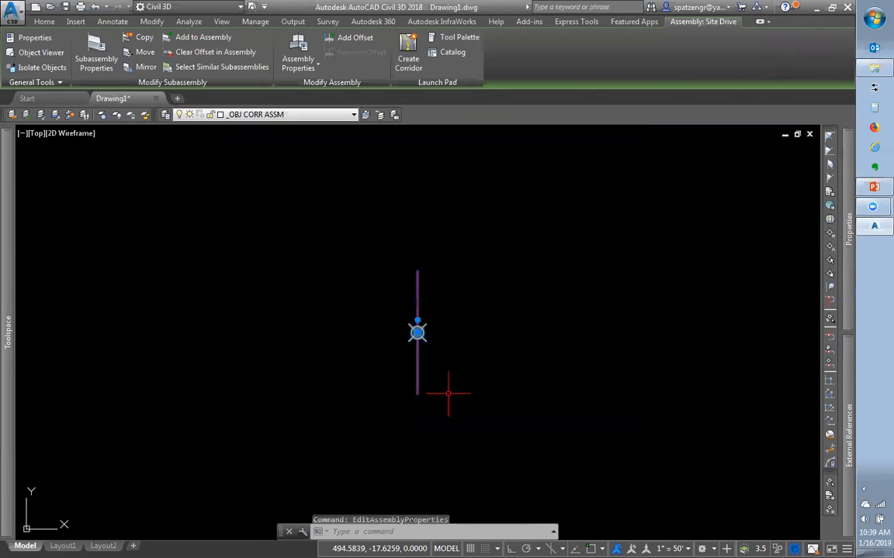
pyautogui.press('Escape')
pyautogui.press('Escape')
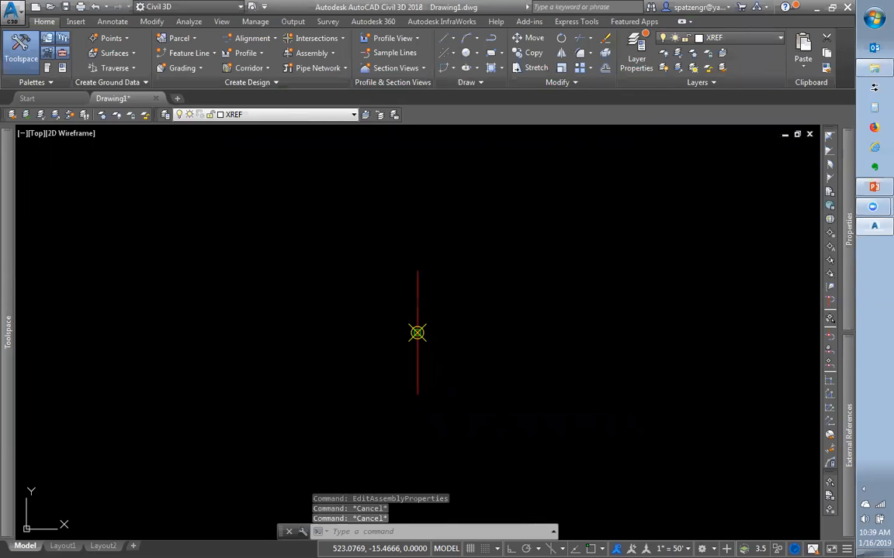
# Show the Civil Imperial Subassemblies tool palette on its Common Assemblies list
pyautogui.hotkey('ctrl', '3')
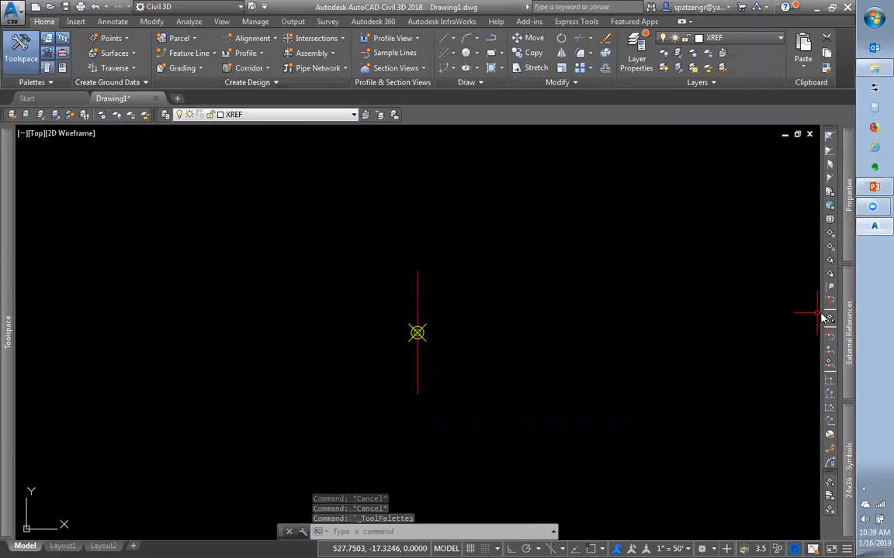
pyautogui.moveTo(853, 471)
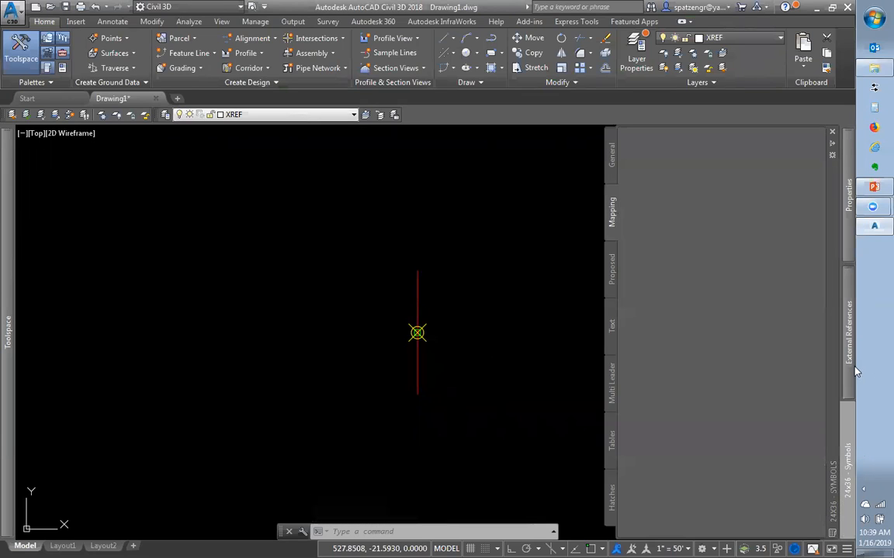
pyautogui.moveTo(849, 448)
pyautogui.rightClick(834, 206)
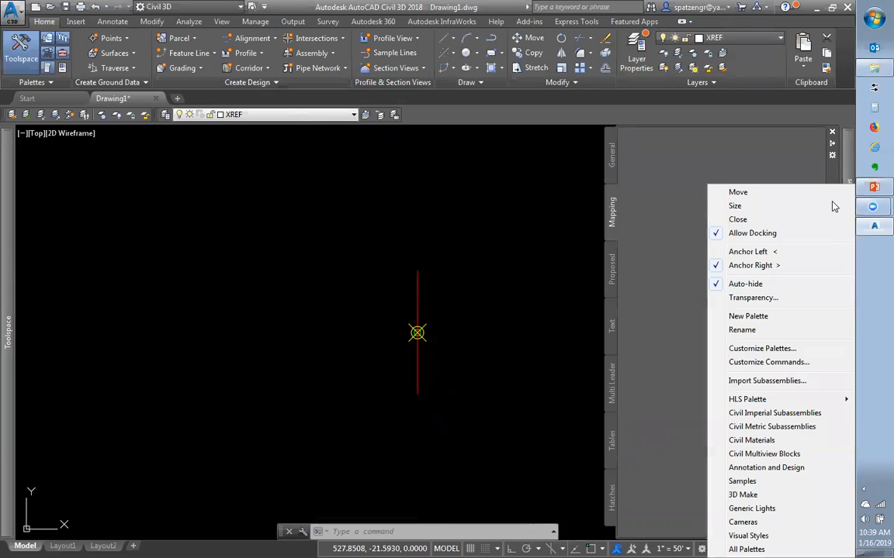
pyautogui.moveTo(817, 401)
pyautogui.click(747, 415)
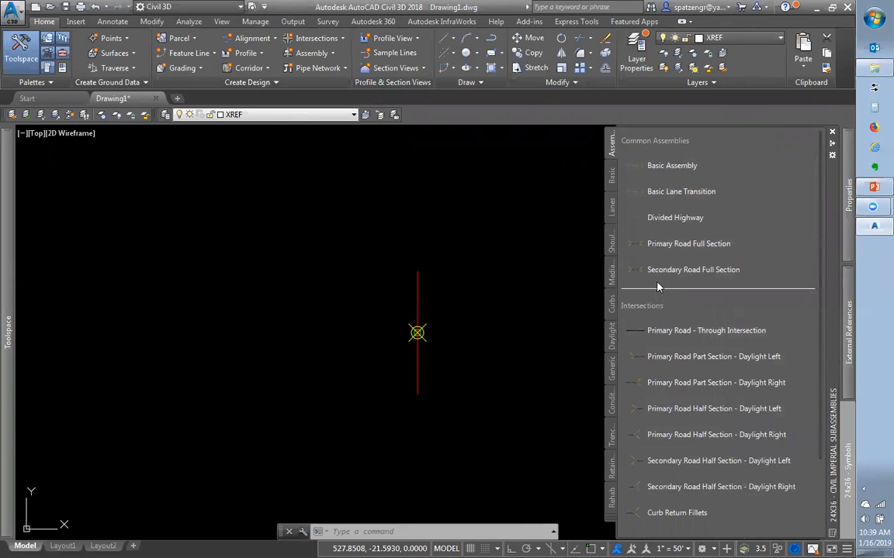
pyautogui.scroll(-3, 668, 446)
pyautogui.scroll(3, 652, 448)
# Drop a trial Basic Assembly into the drawing from the palette
pyautogui.click(633, 166)
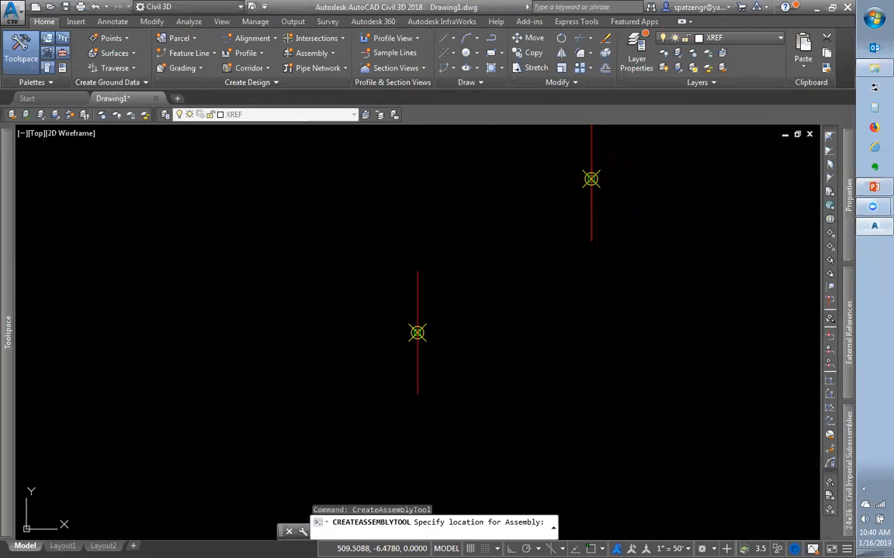
pyautogui.click(591, 179)
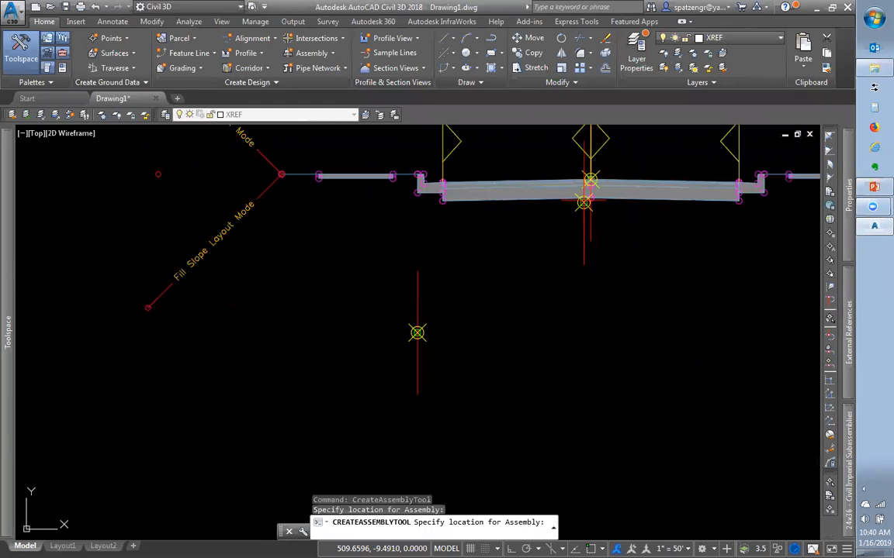
pyautogui.scroll(-5, 624, 266)
pyautogui.scroll(5, 624, 266)
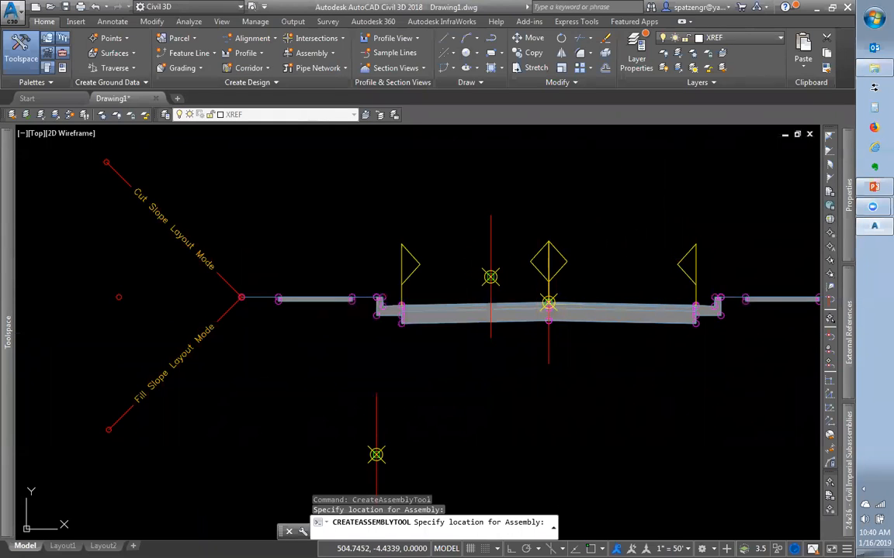
pyautogui.press('Escape')
# Erase the trial Basic Assembly using a crossing selection and the E command
pyautogui.click(605, 407)
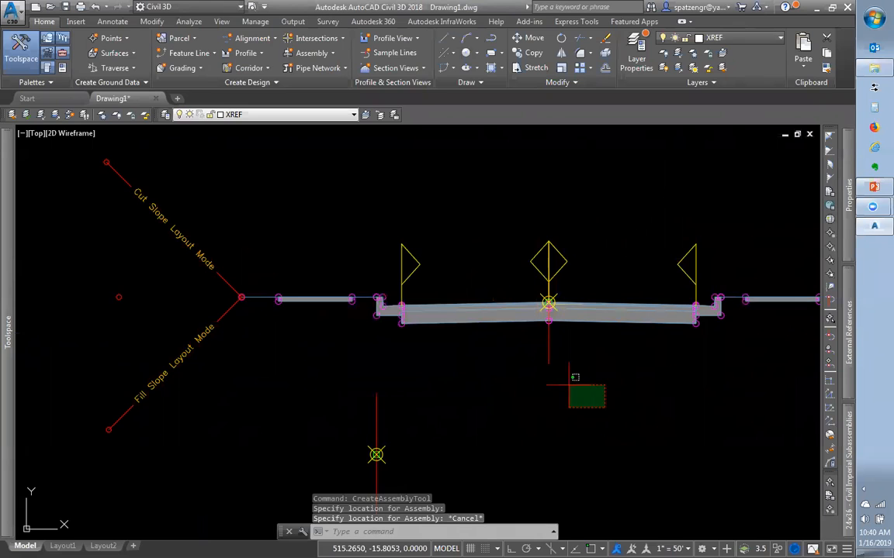
pyautogui.click(526, 360)
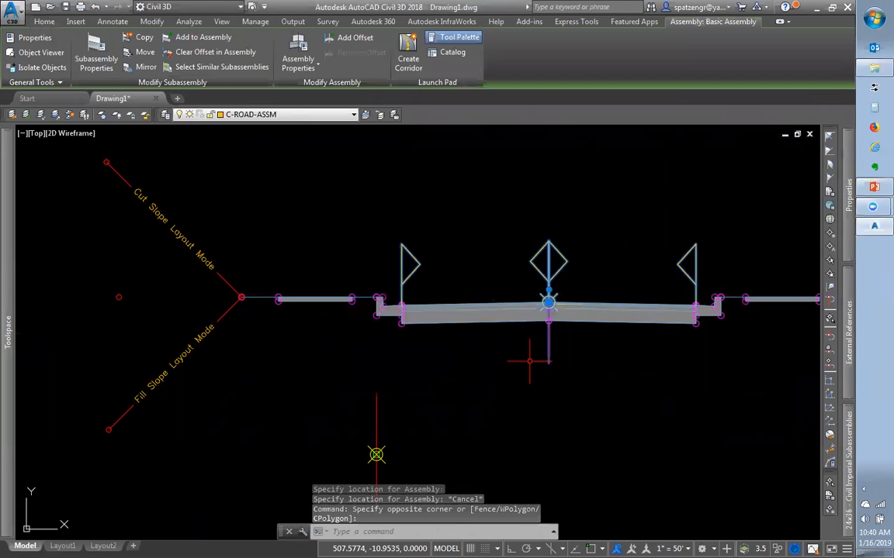
pyautogui.write('e')
pyautogui.press('Return')
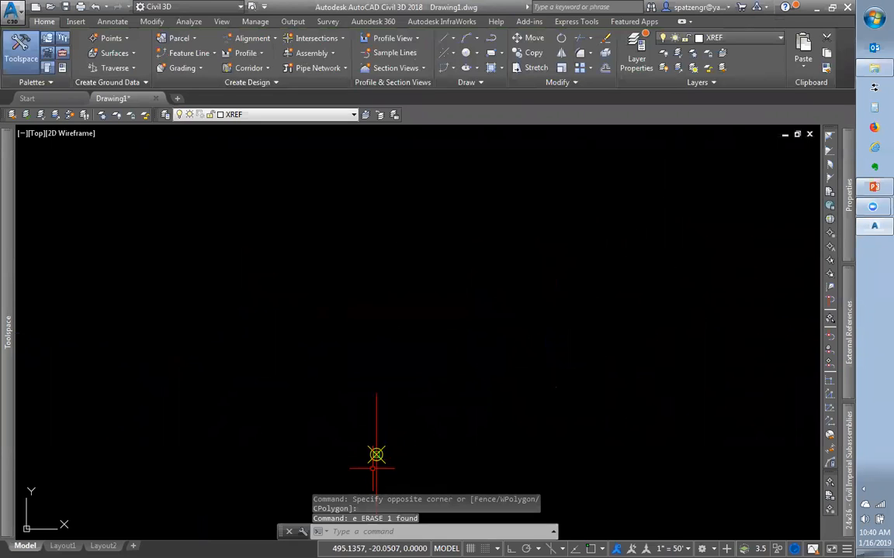
pyautogui.scroll(-5, 399, 423)
pyautogui.scroll(5, 394, 443)
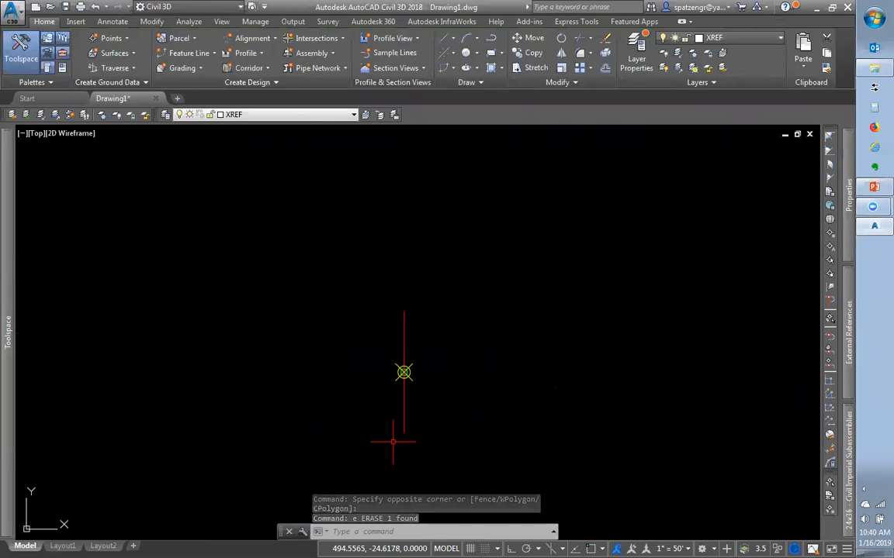
# Switch the palette to the Basic subassemblies list and open BasicLane's context menu
pyautogui.moveTo(848, 326)
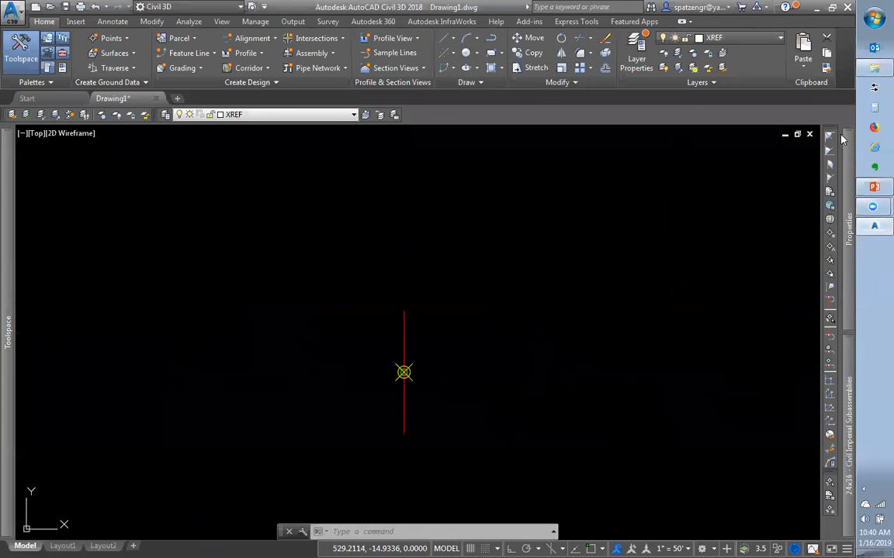
pyautogui.moveTo(848, 198)
pyautogui.moveTo(848, 434)
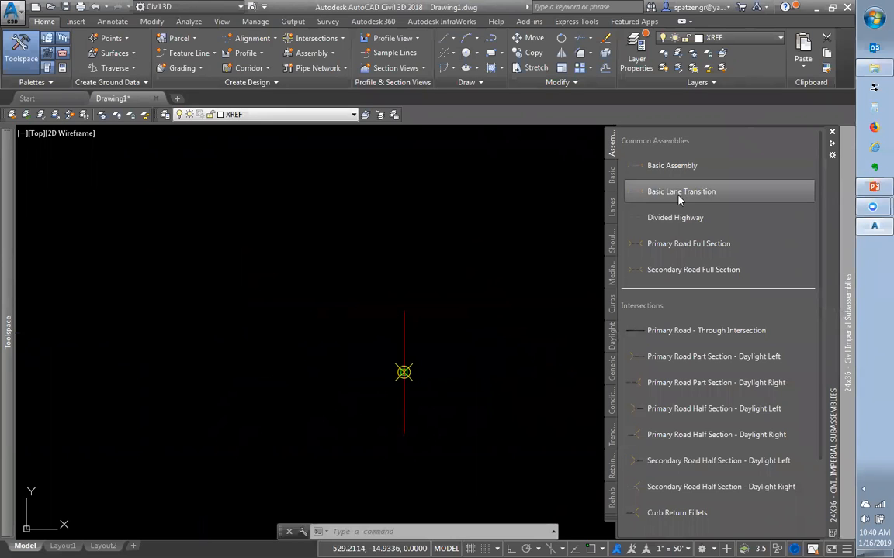
pyautogui.click(611, 177)
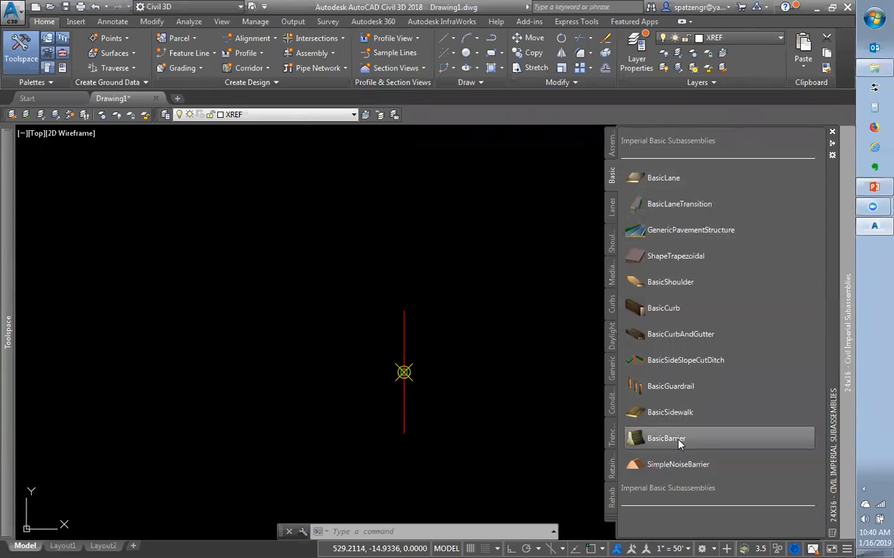
pyautogui.rightClick(643, 181)
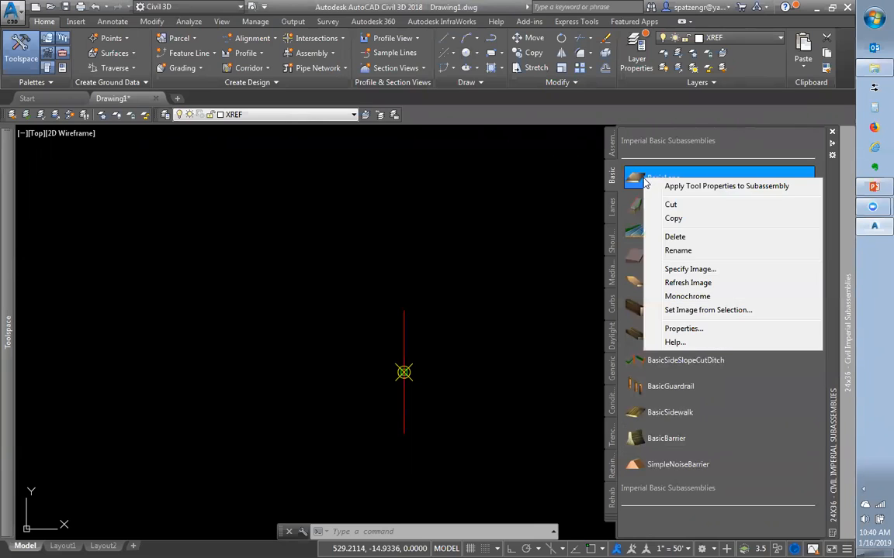
# Read the BasicLane help page's width, depth and slope parameters, then close it
pyautogui.click(674, 343)
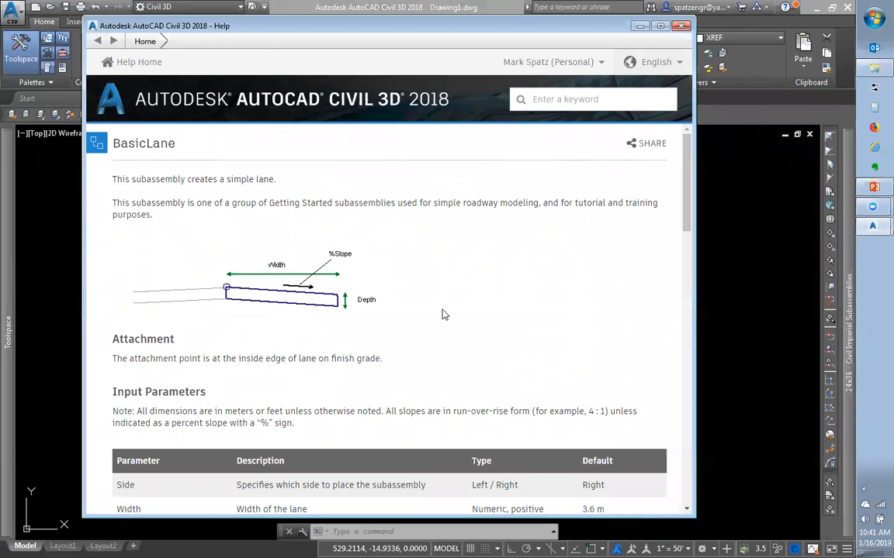
pyautogui.scroll(-3, 442, 315)
pyautogui.scroll(-2, 444, 314)
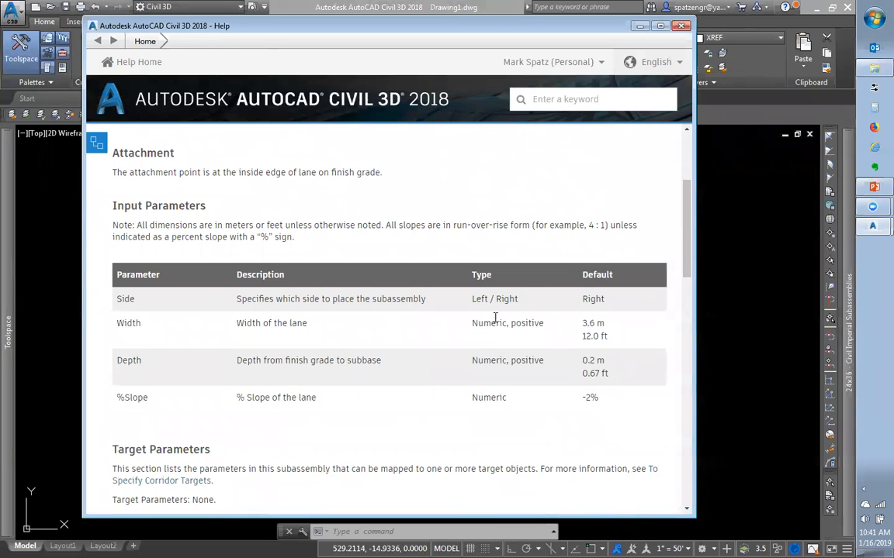
pyautogui.scroll(-4, 496, 322)
pyautogui.scroll(-3, 497, 324)
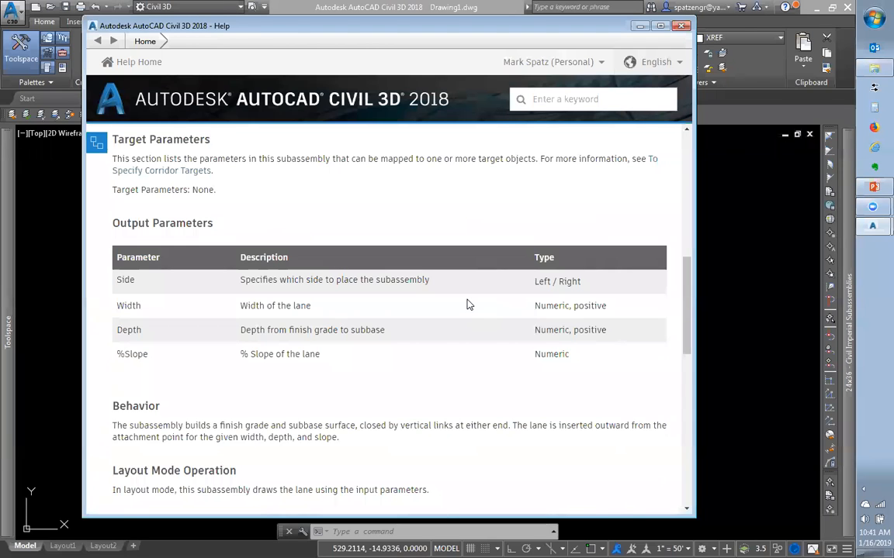
pyautogui.scroll(-4, 466, 305)
pyautogui.scroll(12, 466, 305)
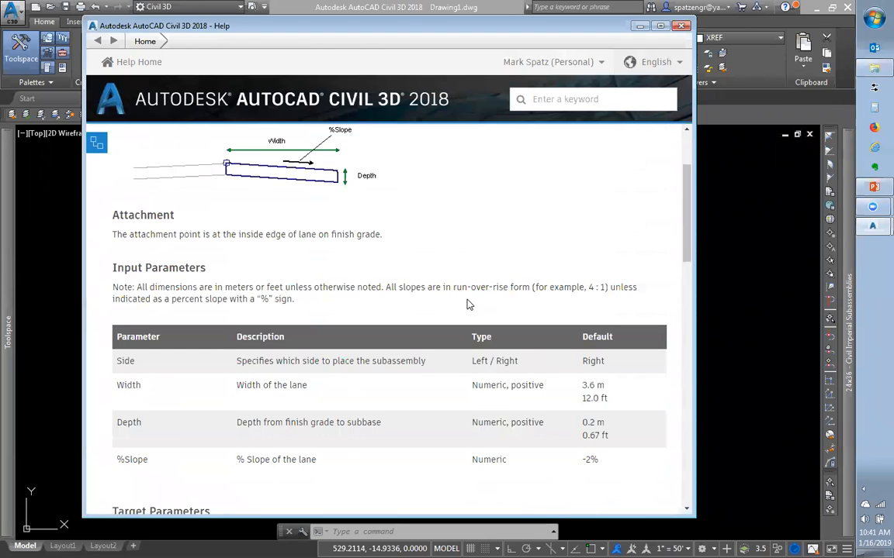
pyautogui.scroll(3, 466, 305)
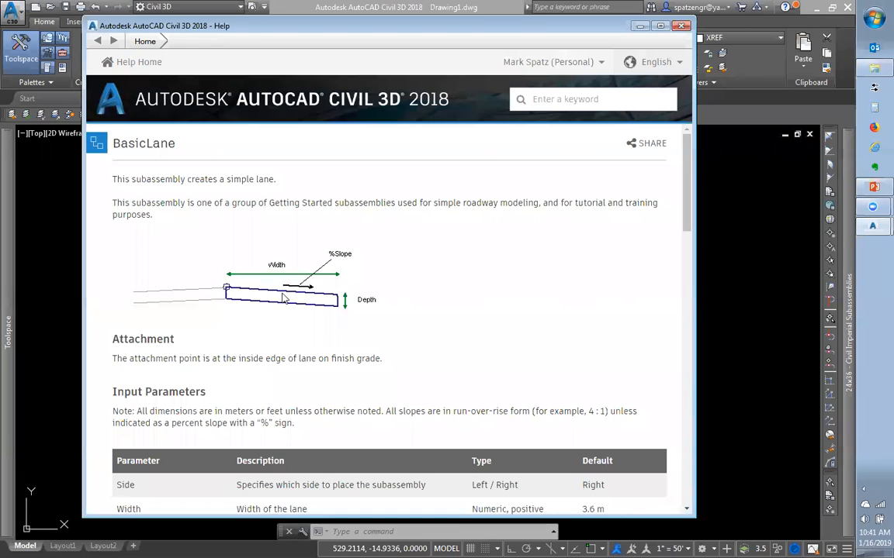
pyautogui.click(681, 26)
pyautogui.moveTo(847, 196)
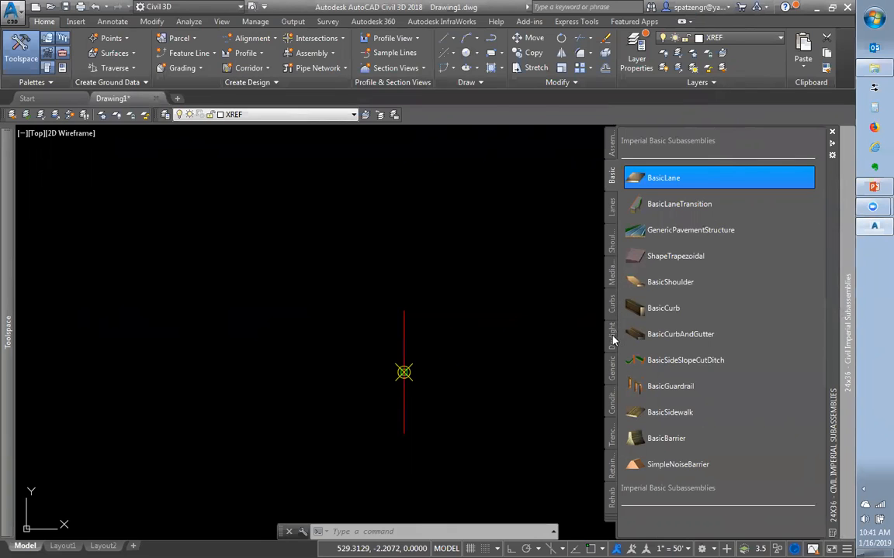
# Dismiss the reopened BasicLane menu and switch the palette to the Lanes subassemblies list
pyautogui.rightClick(647, 180)
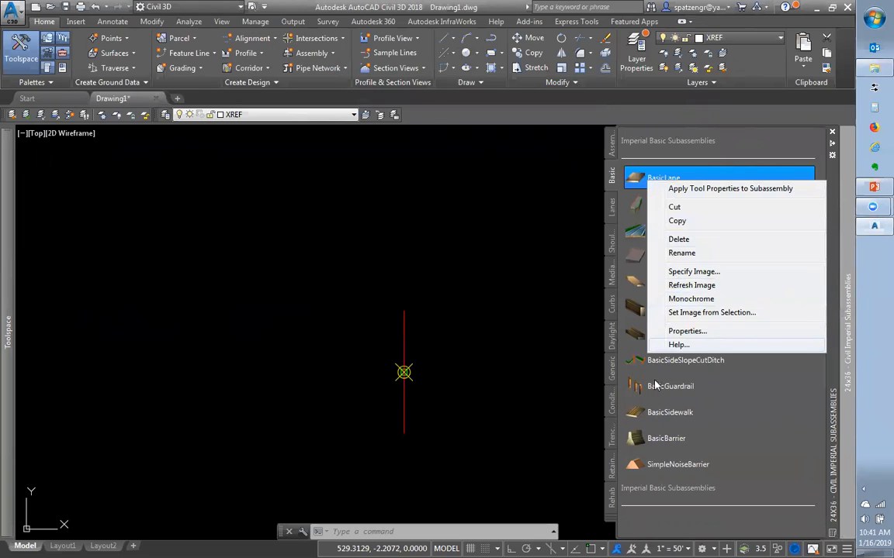
pyautogui.click(774, 406)
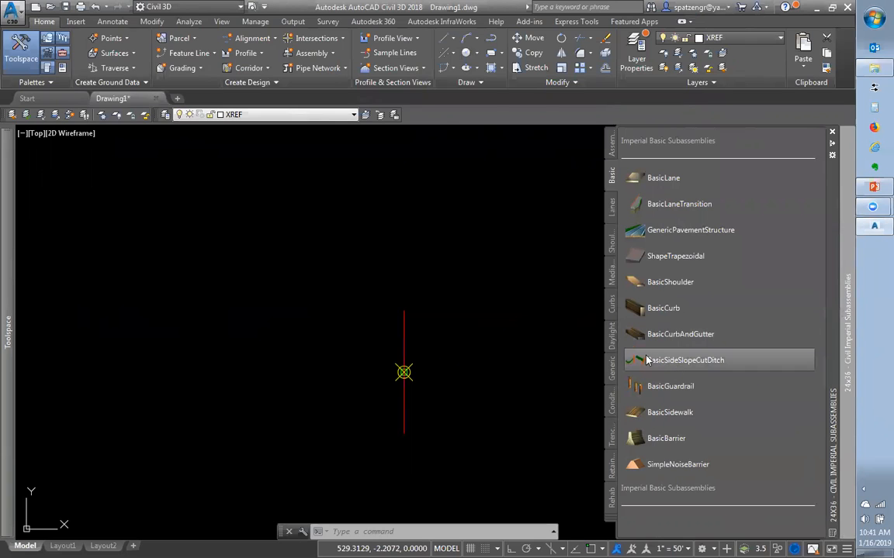
pyautogui.moveTo(648, 336); pyautogui.dragTo(607, 271)
pyautogui.click(612, 201)
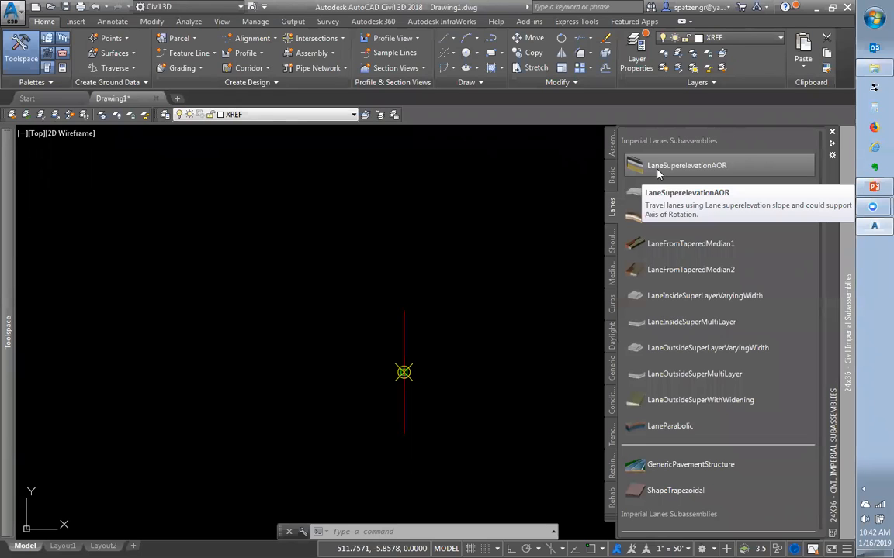
# Browse the Shoulders and Common Assemblies lists, ending on the Basic subassemblies list
pyautogui.click(610, 239)
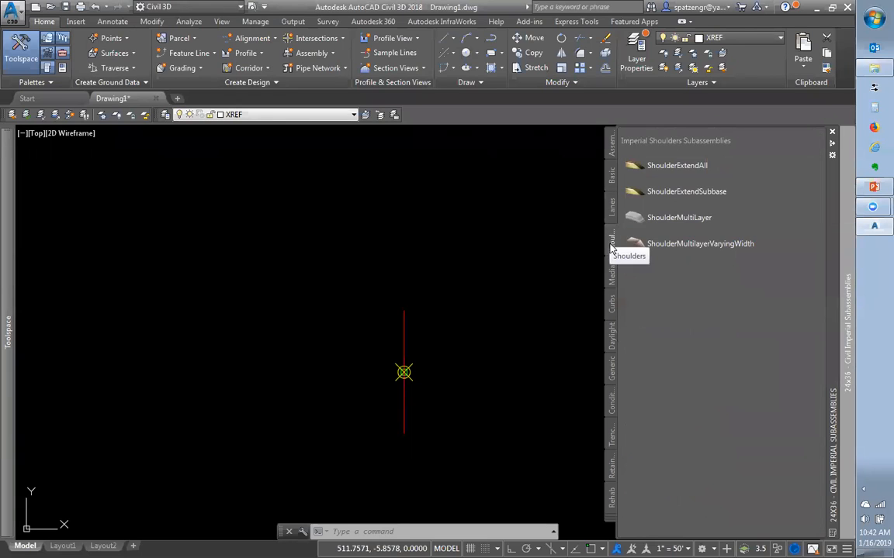
pyautogui.click(612, 175)
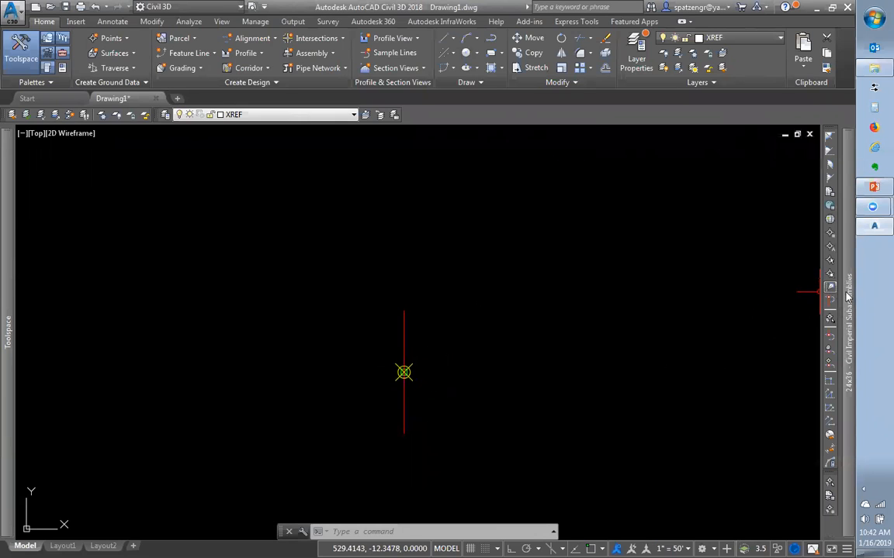
pyautogui.moveTo(846, 296)
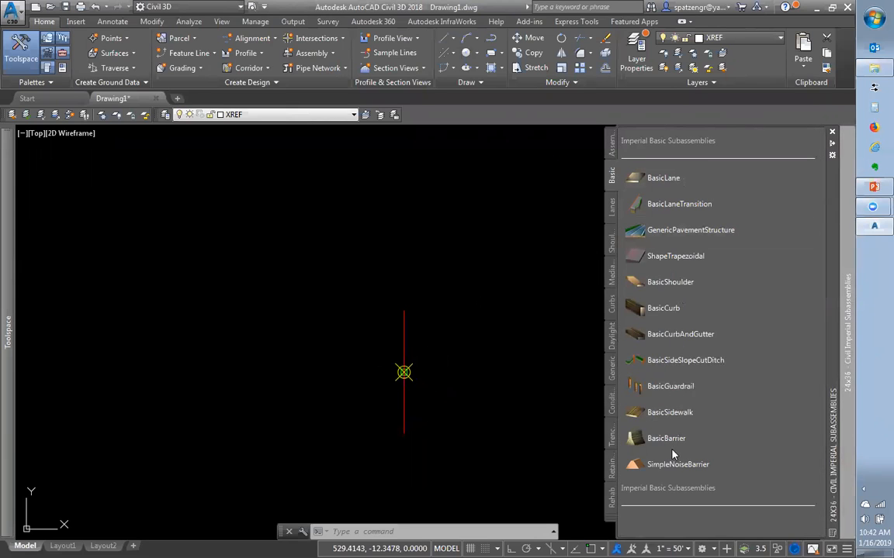
pyautogui.click(614, 145)
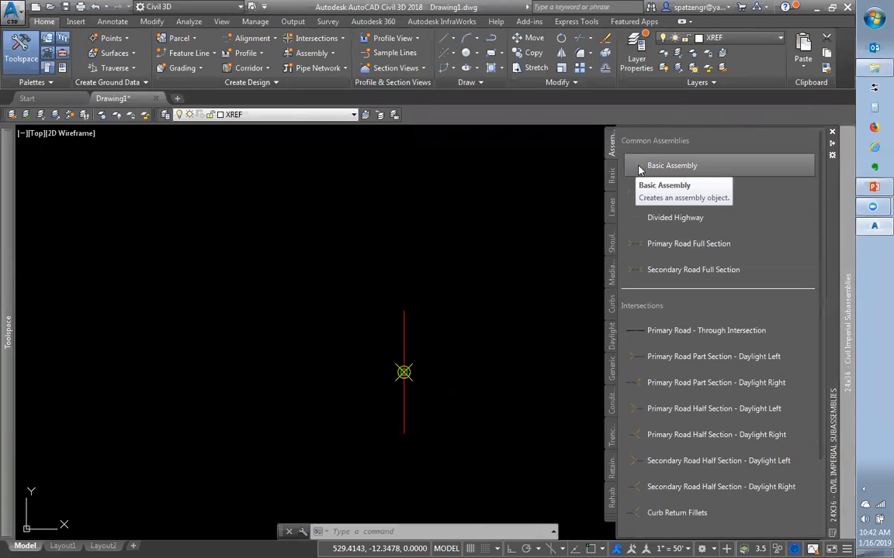
pyautogui.click(611, 177)
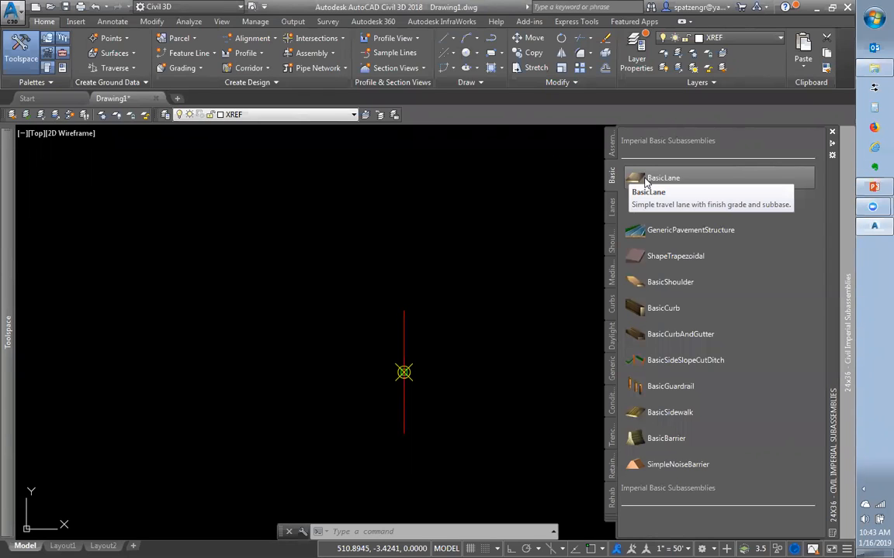
pyautogui.click(611, 145)
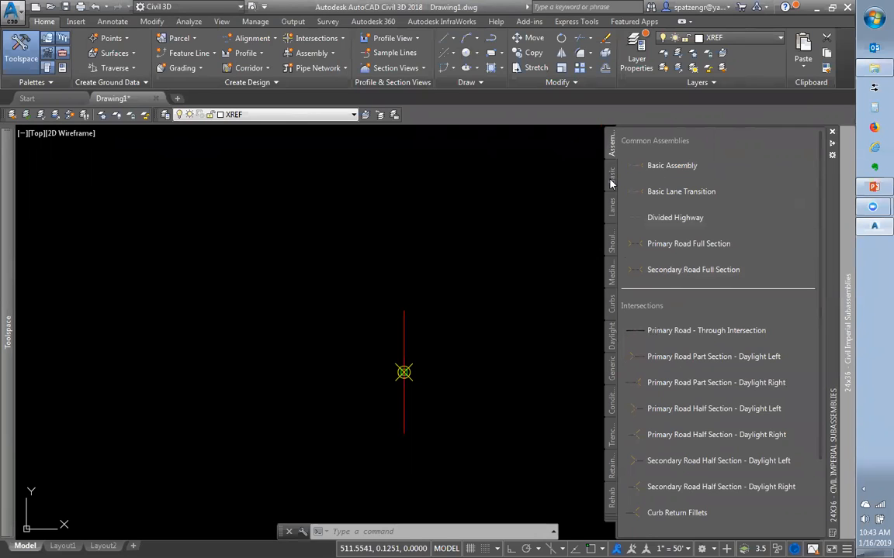
pyautogui.click(610, 178)
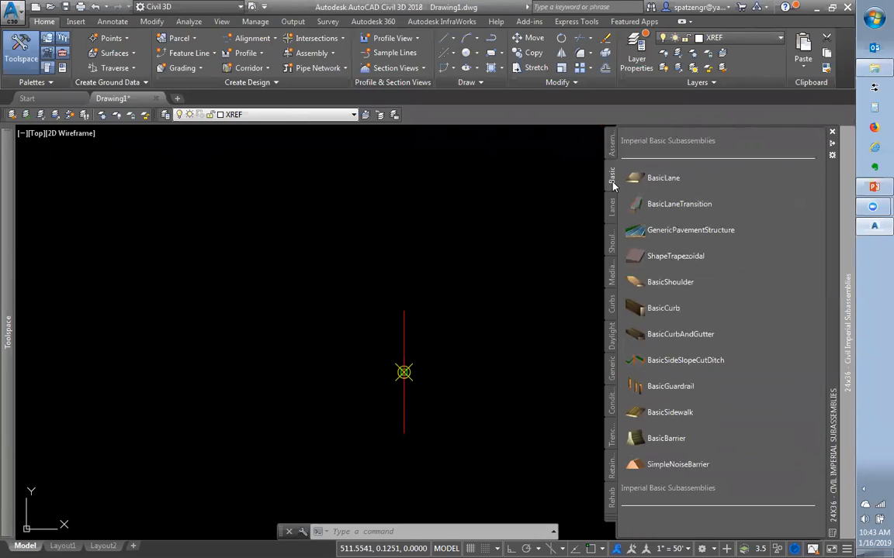
# Cancel the BasicLane Object Add warning and open the Properties palette with Ctrl+1
pyautogui.click(642, 184)
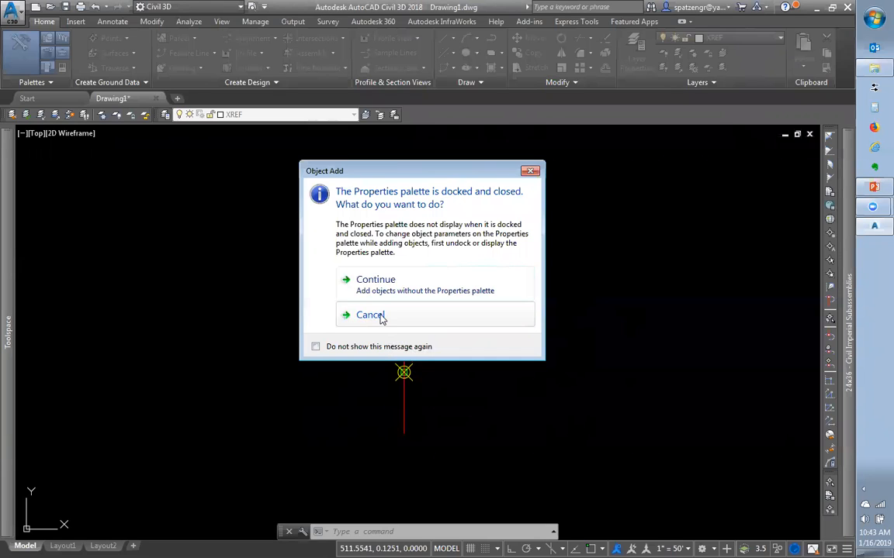
pyautogui.click(356, 317)
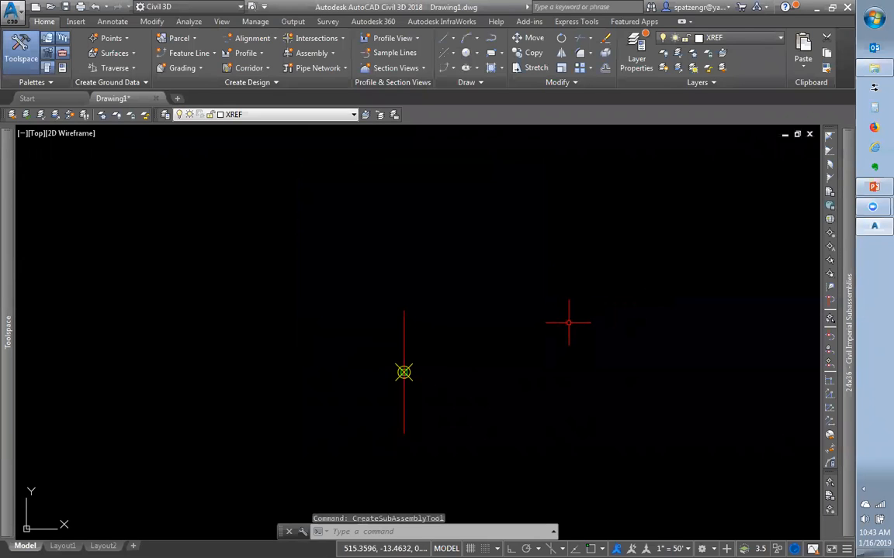
pyautogui.hotkey('ctrl', '1')
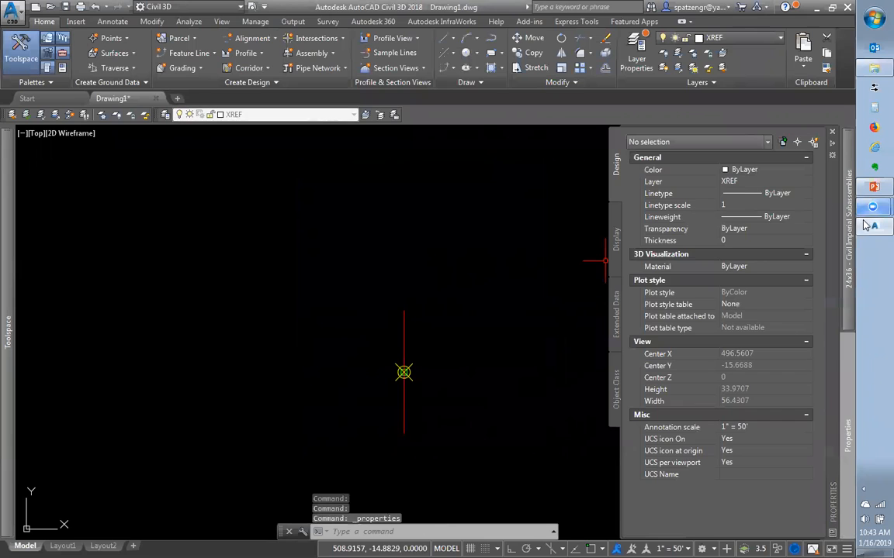
# Move the Properties palette to the left and start BasicLane: Right, 12.00' wide, 0.67' deep, -2.00% slope
pyautogui.moveTo(835, 373); pyautogui.dragTo(3, 370)
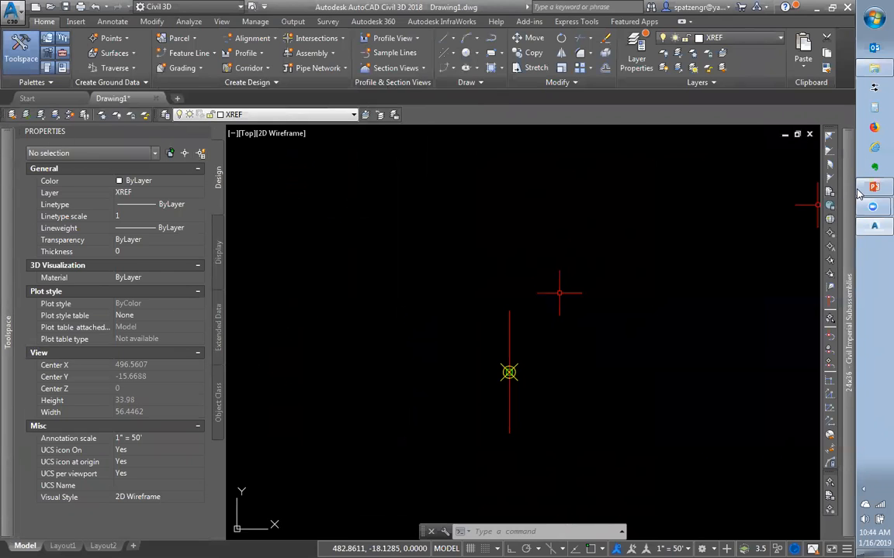
pyautogui.moveTo(849, 199)
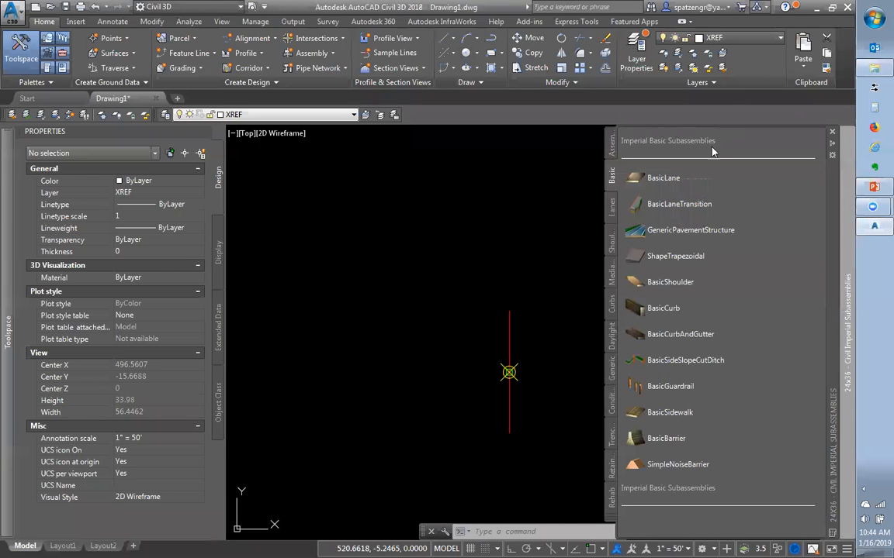
pyautogui.click(663, 179)
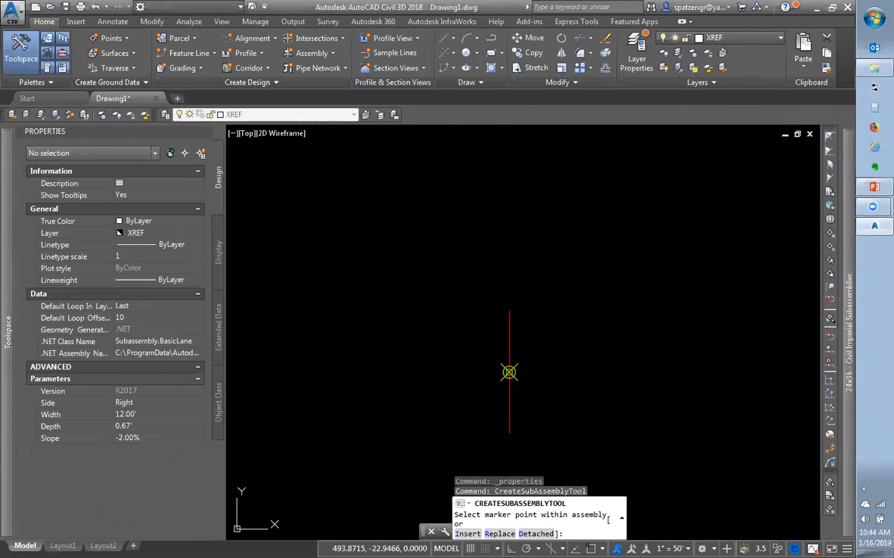
# Place a 12.00' BasicLane on the marker's right side, then switch Side to Left and place another
pyautogui.click(509, 373)
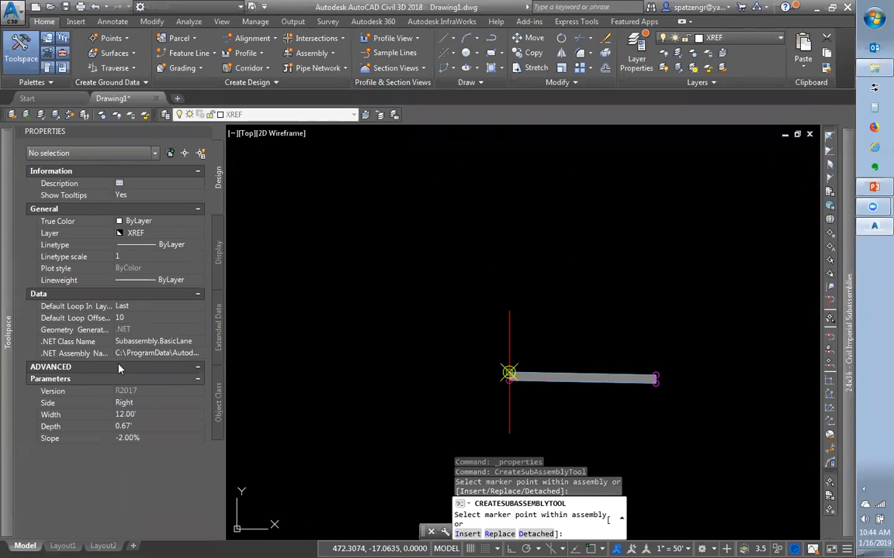
pyautogui.click(123, 403)
pyautogui.click(125, 426)
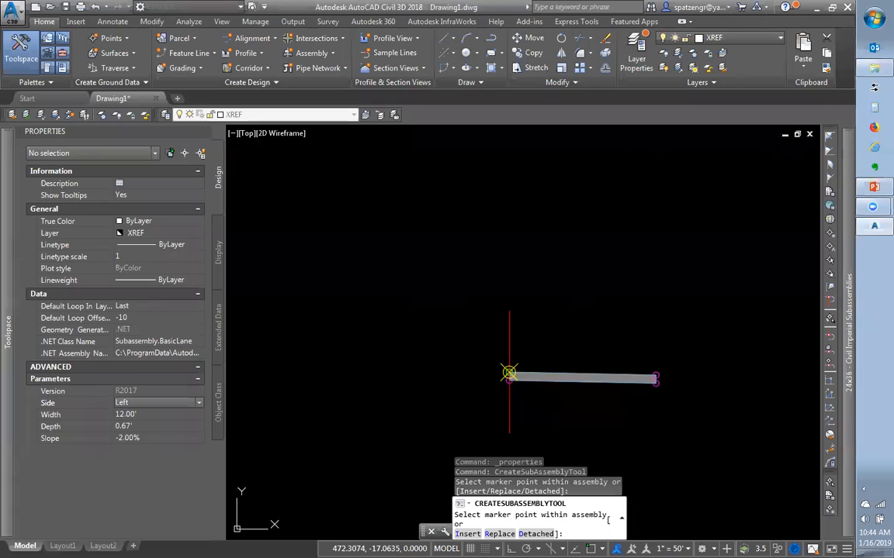
pyautogui.click(509, 372)
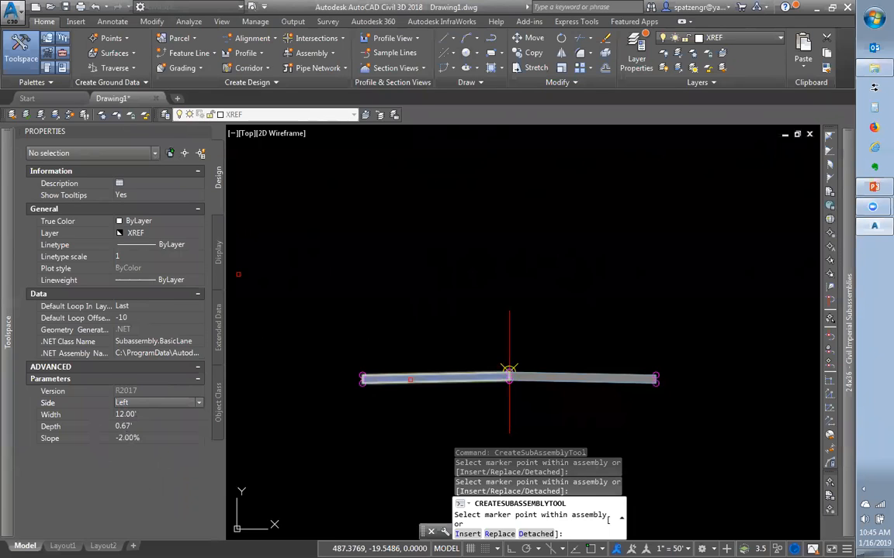
pyautogui.moveTo(851, 225)
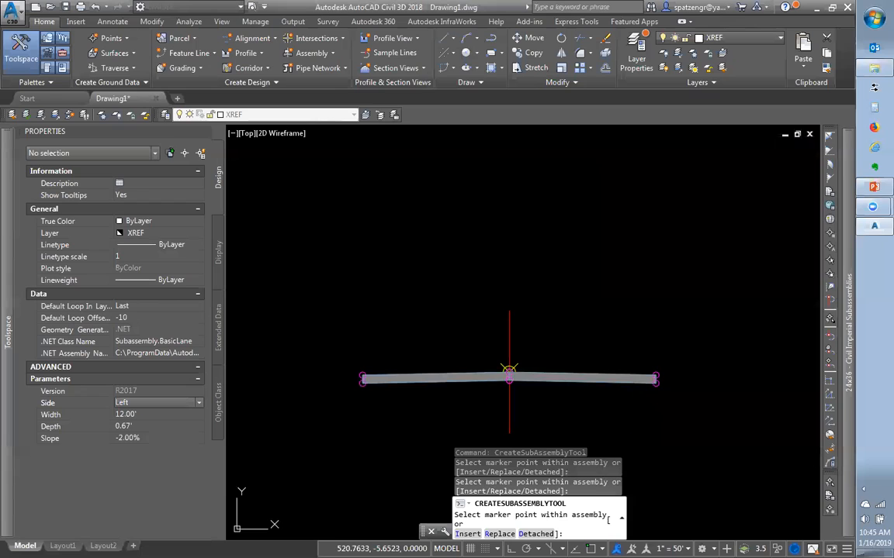
pyautogui.moveTo(843, 314)
pyautogui.press('Escape')
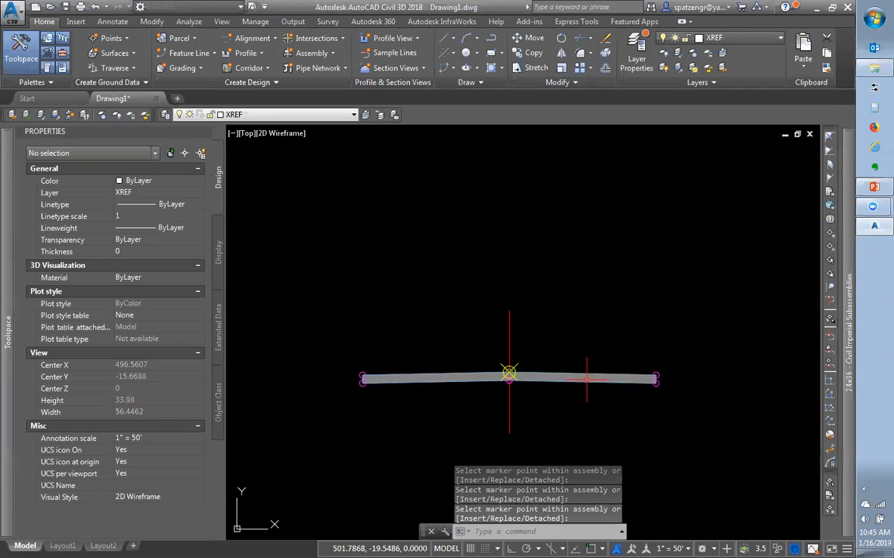
# Select the right lane and try a 5.00' width, then restore it to 12.00'
pyautogui.click(586, 379)
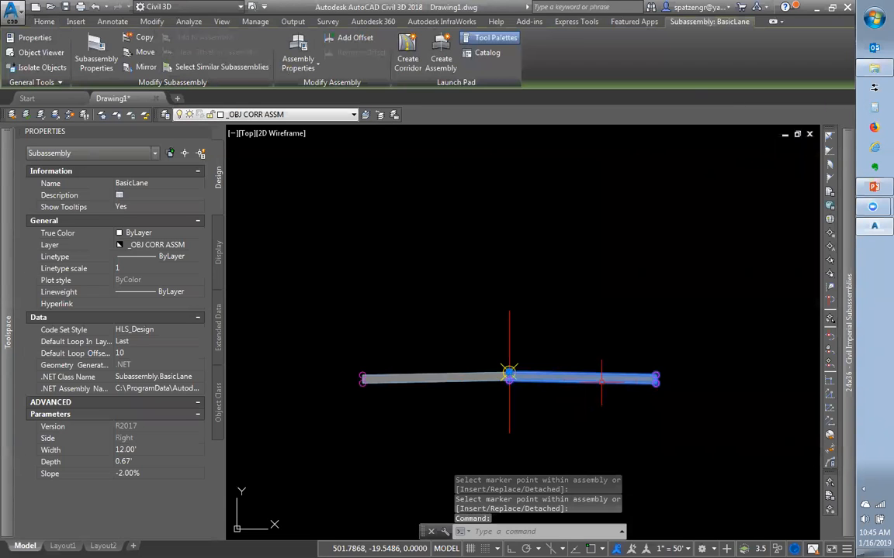
pyautogui.scroll(2, 609, 384)
pyautogui.scroll(4, 601, 380)
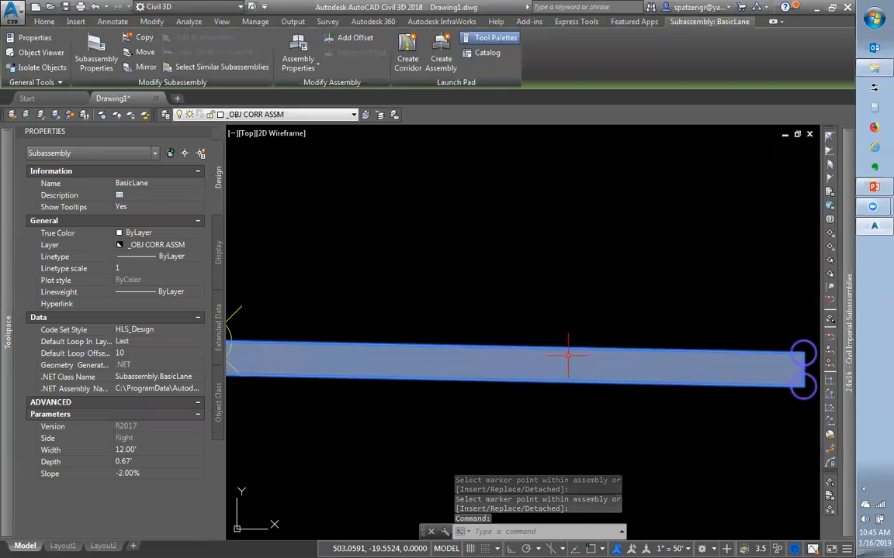
pyautogui.scroll(-4, 568, 357)
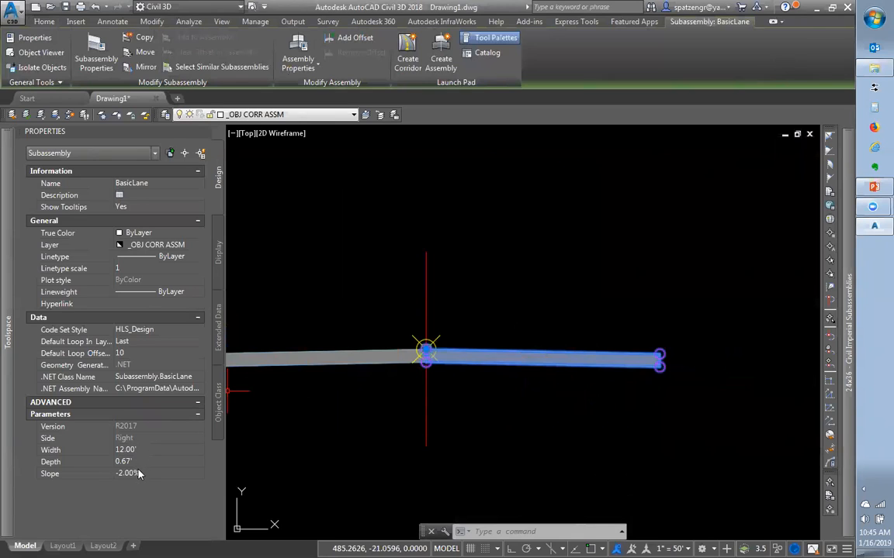
pyautogui.click(161, 450)
pyautogui.write('5')
pyautogui.press('Tab')
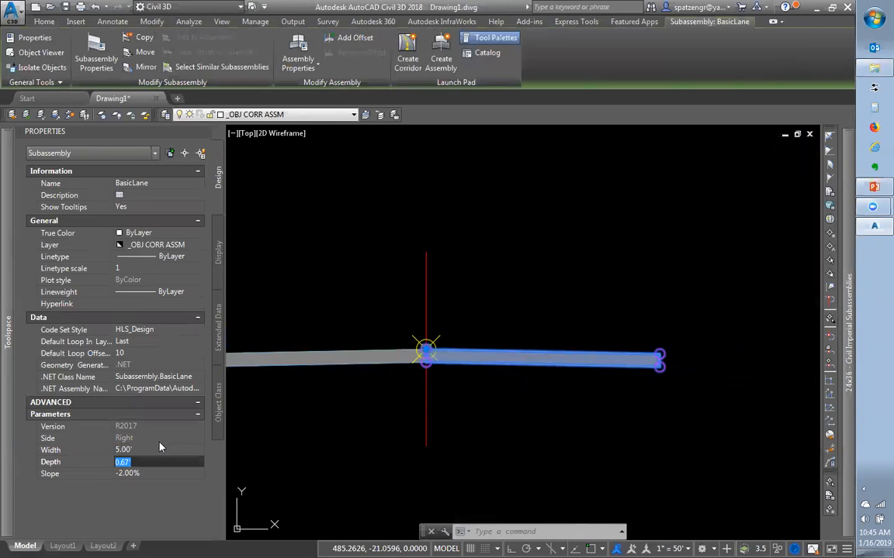
pyautogui.click(156, 450)
pyautogui.write('12')
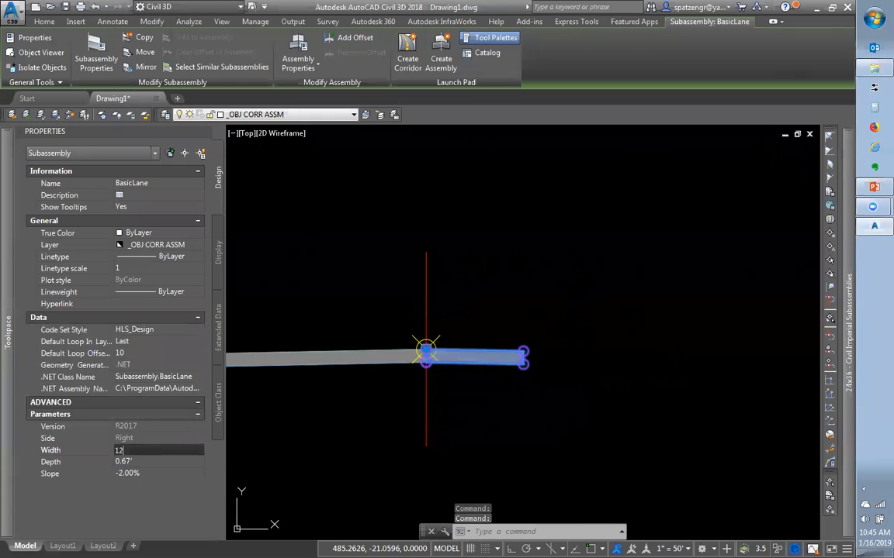
pyautogui.press('Tab')
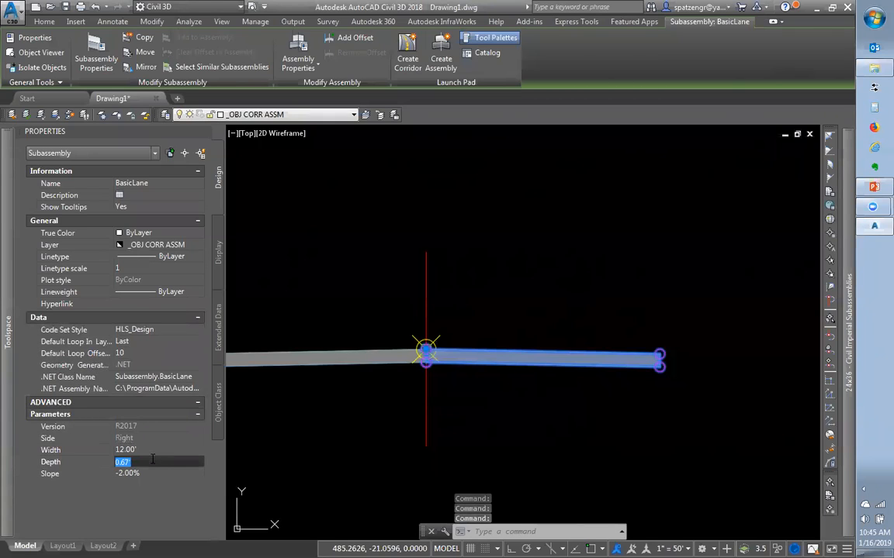
# Set the right lane's depth to 1.00' and its slope to -4.00%
pyautogui.write('1')
pyautogui.click(156, 450)
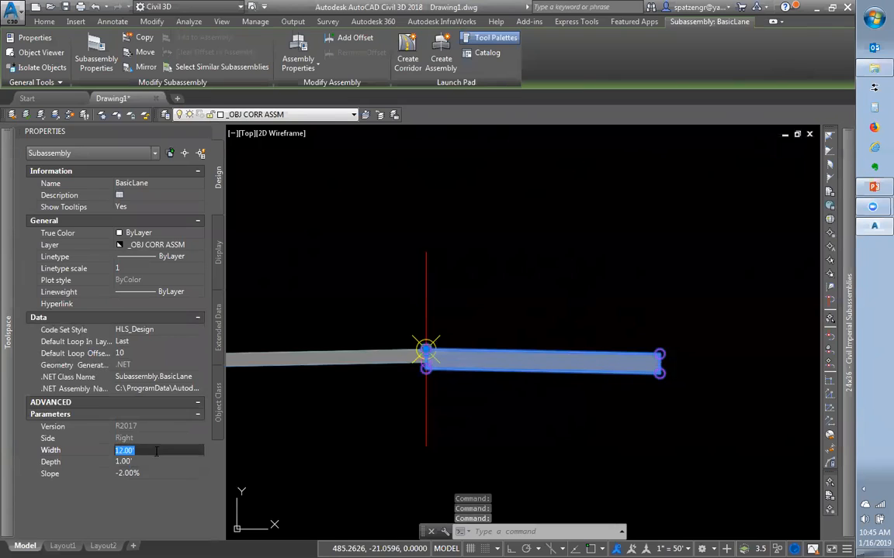
pyautogui.click(146, 473)
pyautogui.write('-')
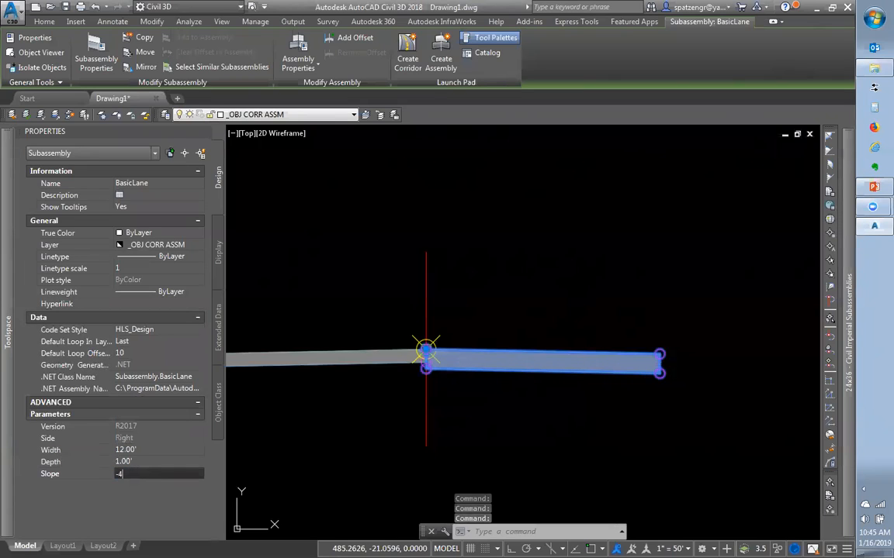
pyautogui.write('4')
pyautogui.press('Return')
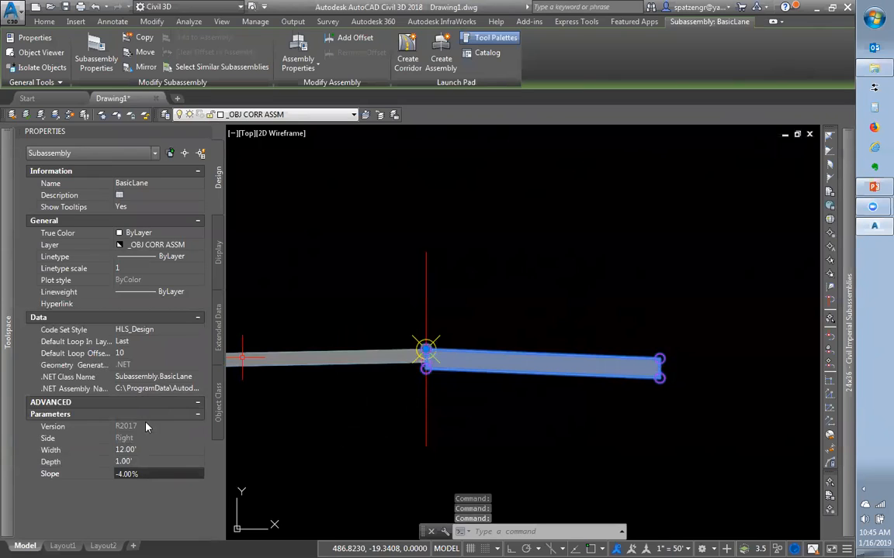
pyautogui.click(129, 441)
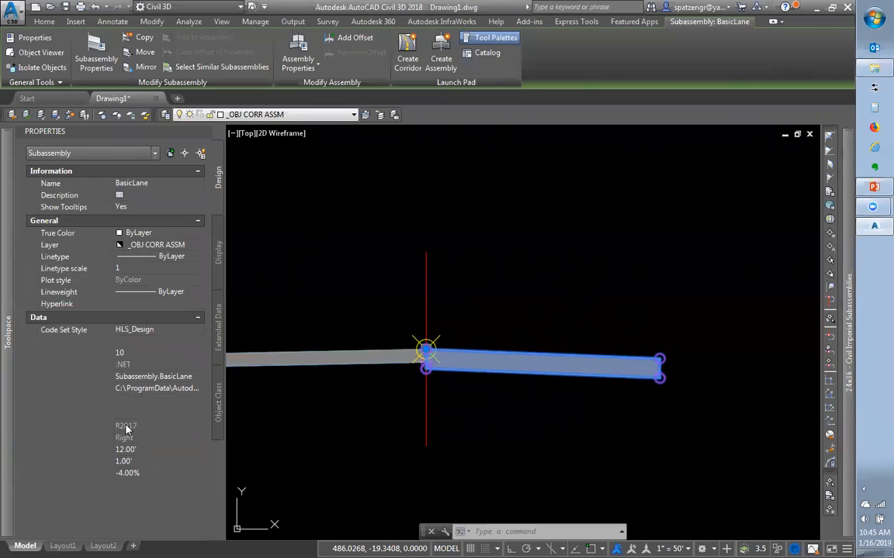
pyautogui.rightClick(528, 363)
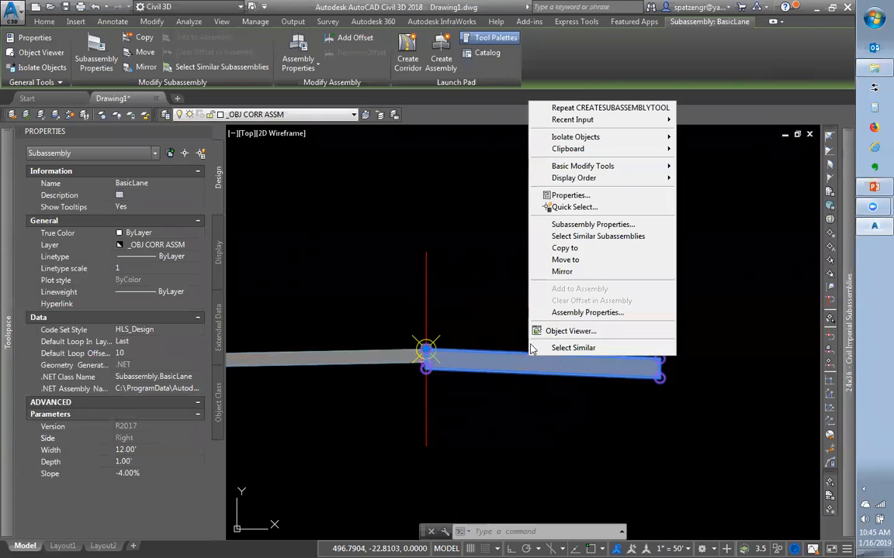
# Open the BasicLane Subassembly Properties parameters and try Left as the Side value
pyautogui.click(571, 227)
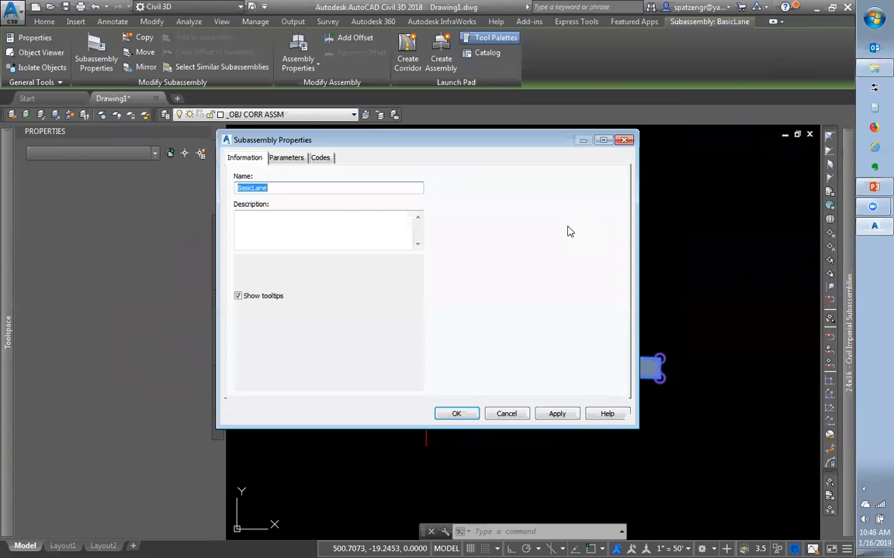
pyautogui.click(286, 159)
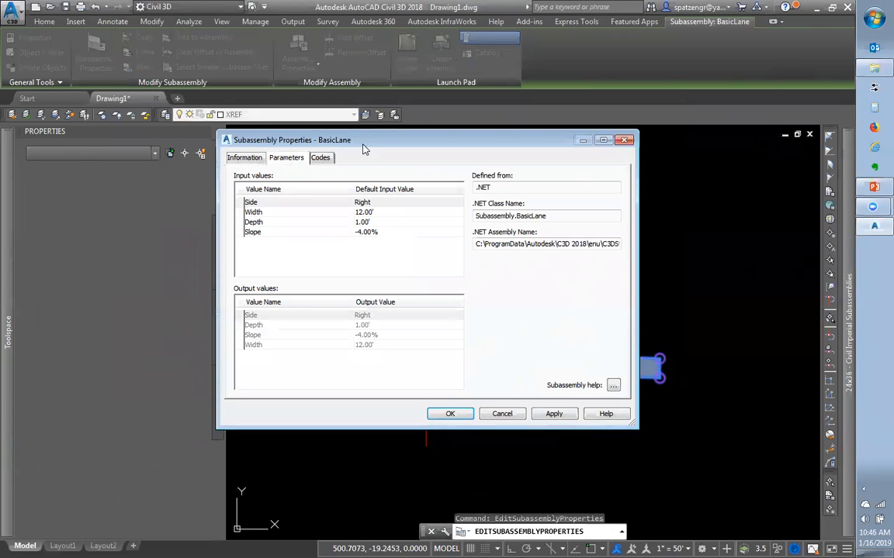
pyautogui.moveTo(369, 132); pyautogui.dragTo(413, 121)
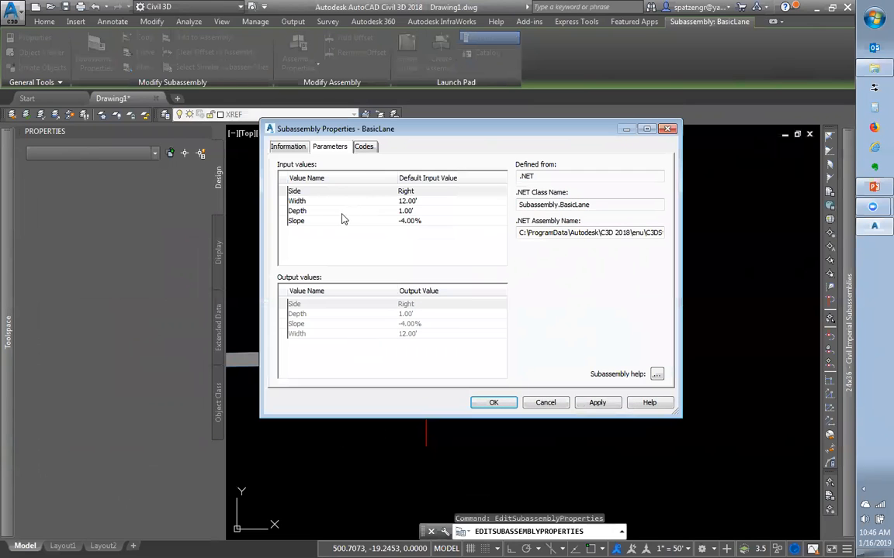
pyautogui.click(415, 194)
pyautogui.doubleClick(415, 193)
pyautogui.click(403, 266)
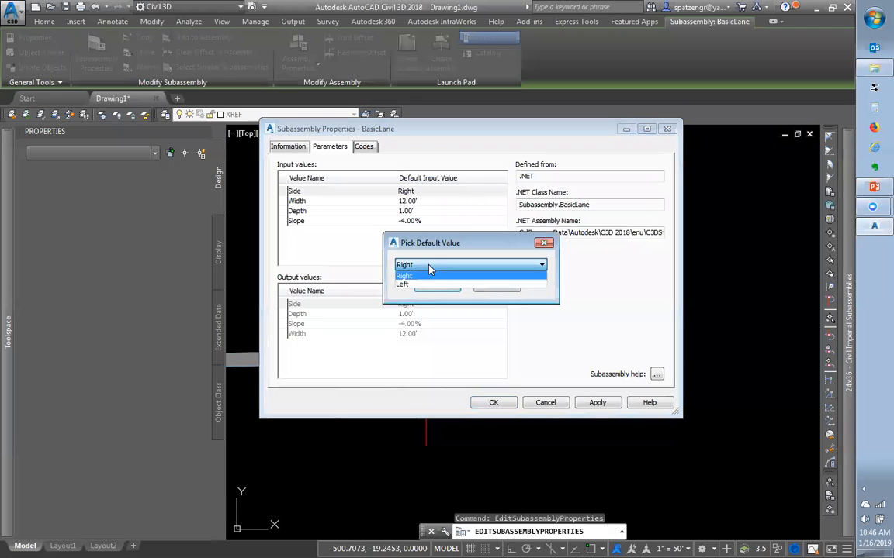
pyautogui.click(431, 284)
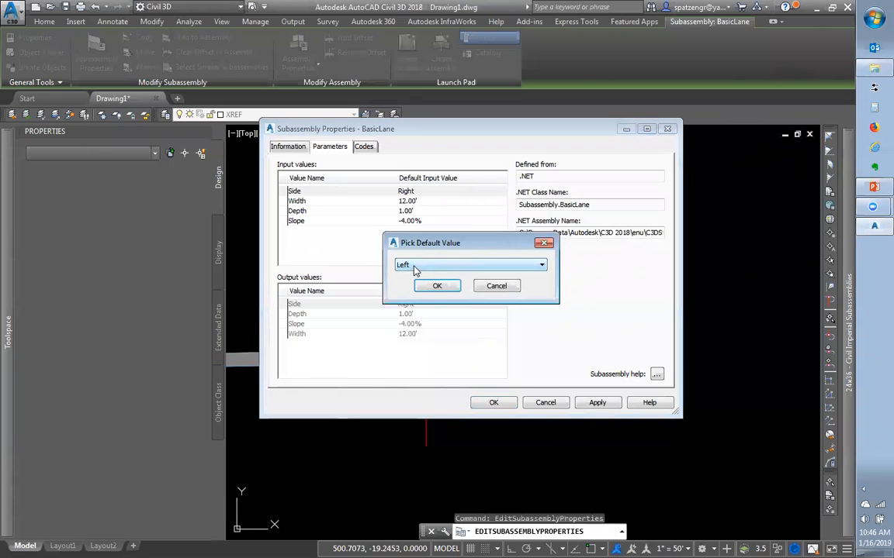
pyautogui.click(437, 285)
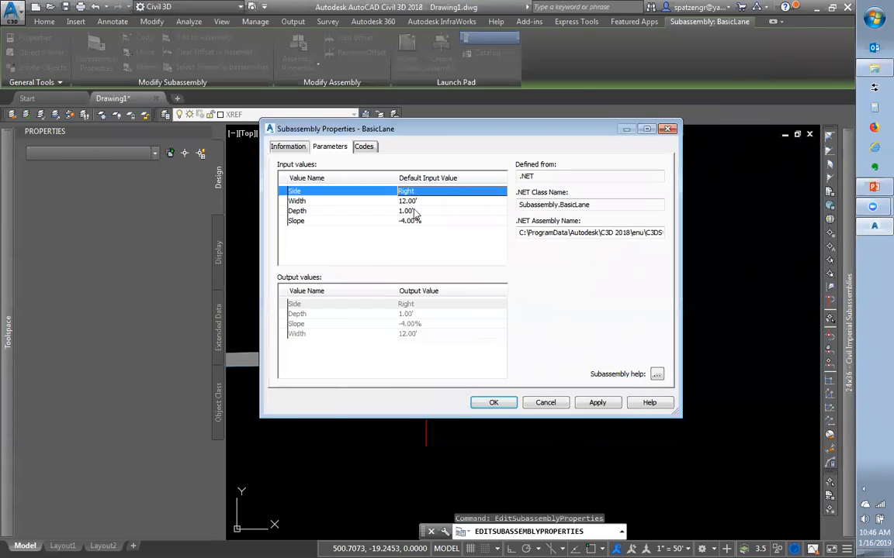
# Review Width, Depth and Slope, cancel the dialog, and select the Site Drive assembly
pyautogui.click(411, 201)
pyautogui.click(409, 211)
pyautogui.click(409, 221)
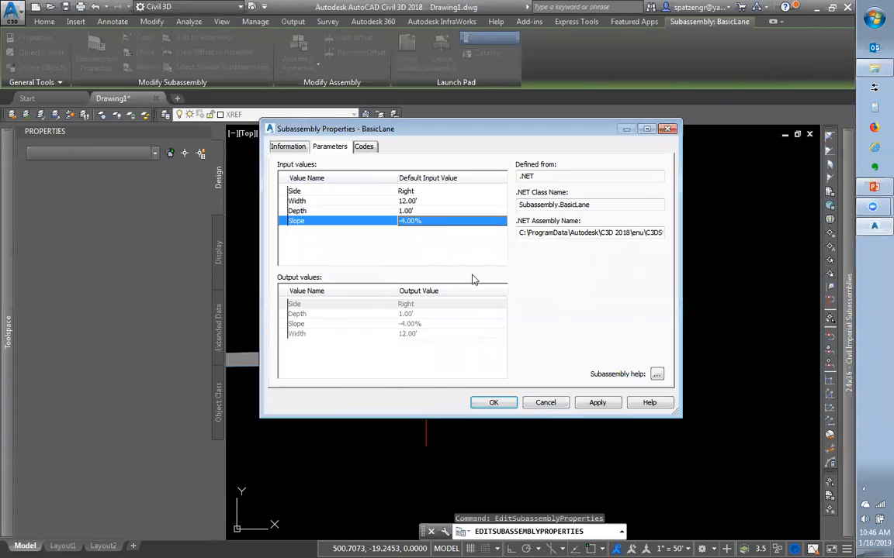
pyautogui.click(555, 405)
pyautogui.click(461, 287)
pyautogui.click(355, 260)
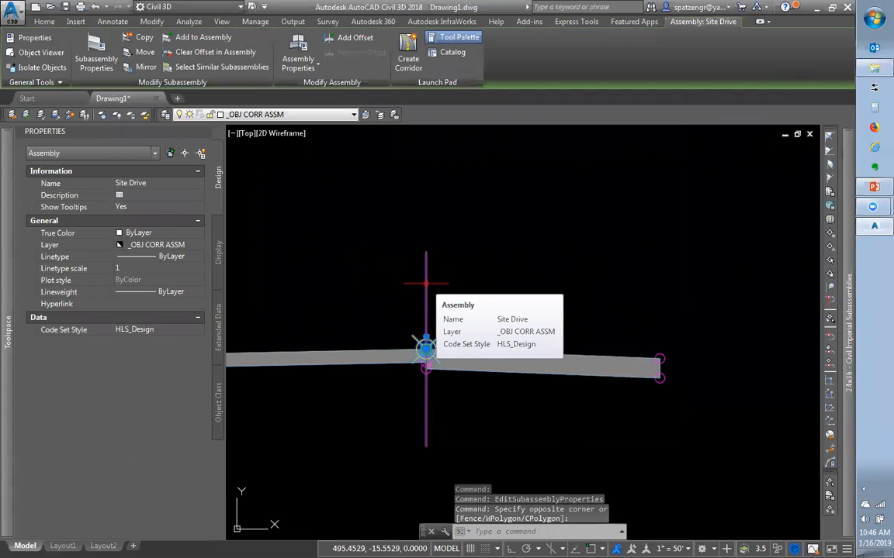
pyautogui.press('Escape')
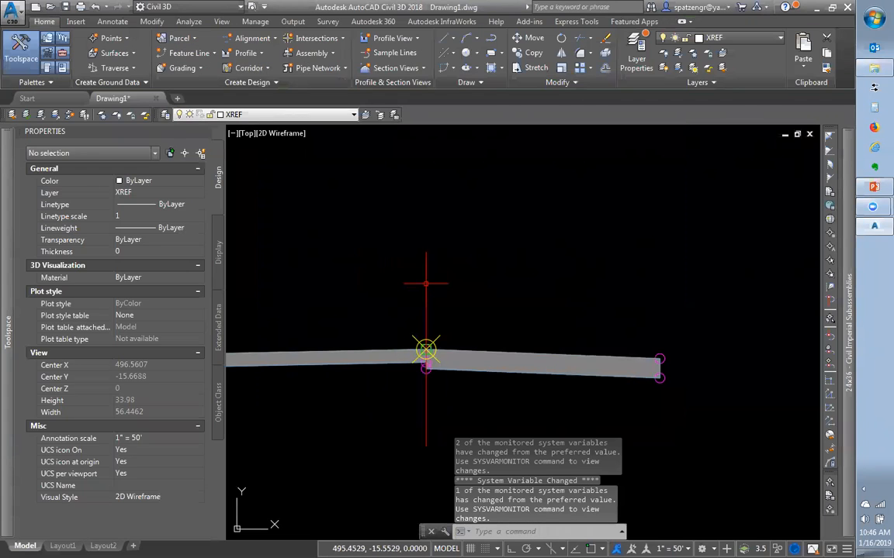
pyautogui.click(425, 283)
pyautogui.rightClick(426, 286)
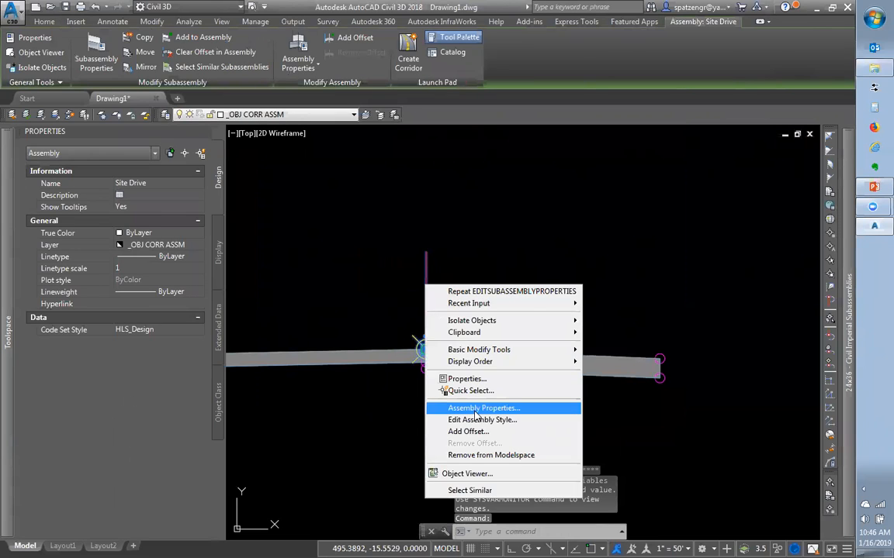
pyautogui.click(475, 411)
pyautogui.click(307, 159)
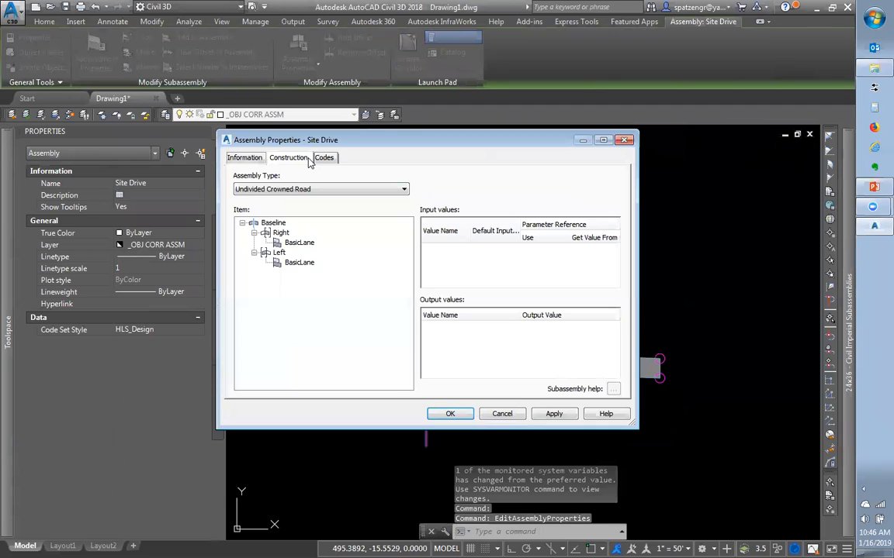
pyautogui.click(278, 190)
pyautogui.click(277, 200)
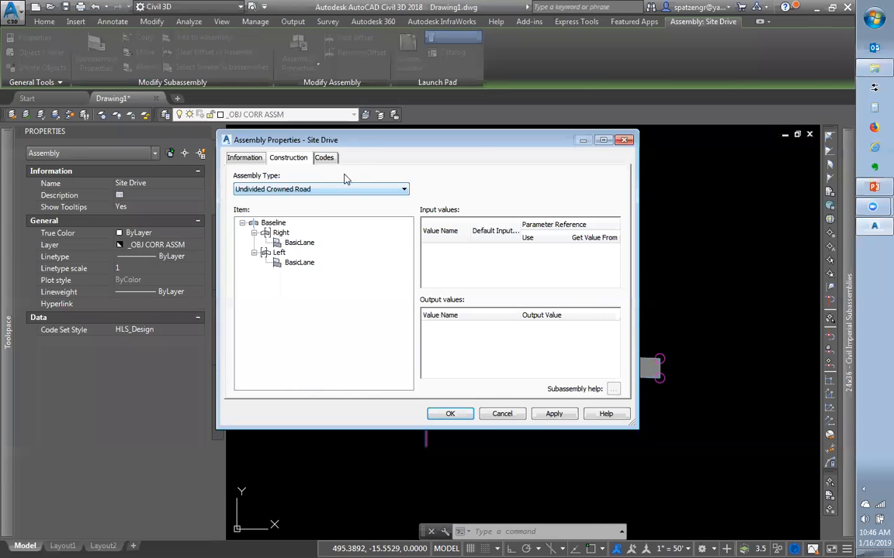
pyautogui.moveTo(365, 146); pyautogui.dragTo(541, 54)
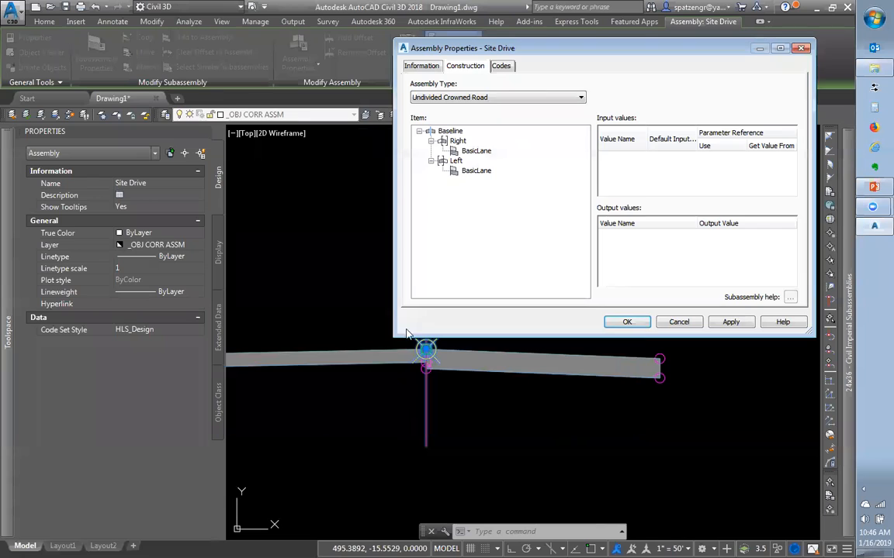
pyautogui.click(677, 321)
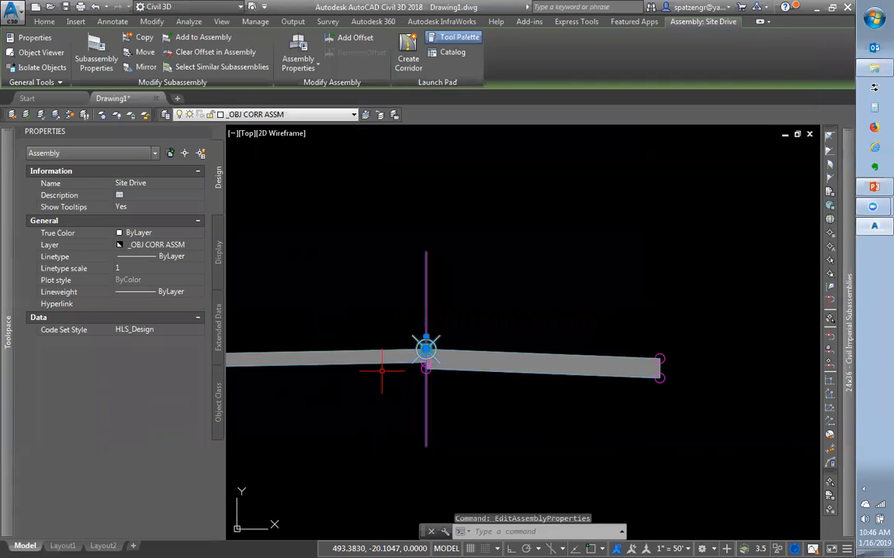
# Crossing-select the left BasicLane and erase it with E
pyautogui.click(369, 365)
pyautogui.click(333, 336)
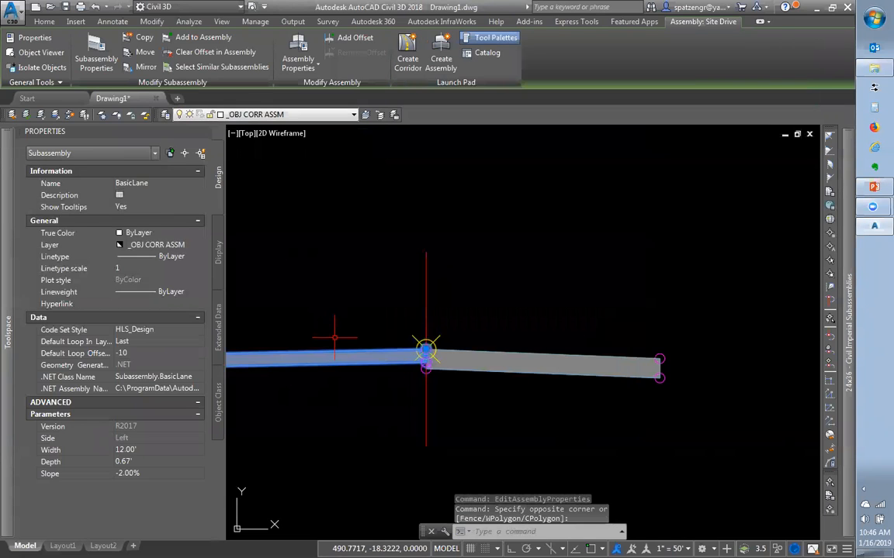
pyautogui.write('e')
pyautogui.press('Return')
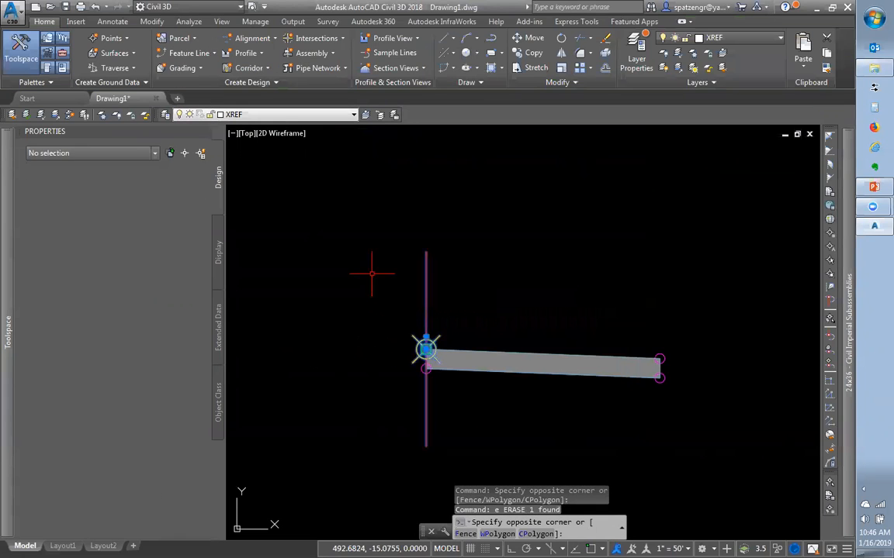
# Open the Site Drive Assembly Properties on its Construction tab
pyautogui.click(425, 349)
pyautogui.rightClick(431, 291)
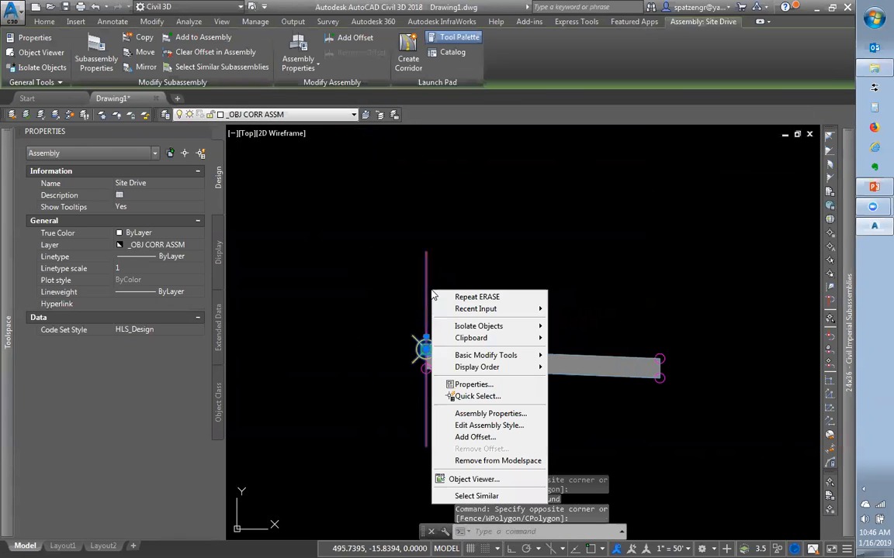
pyautogui.click(480, 415)
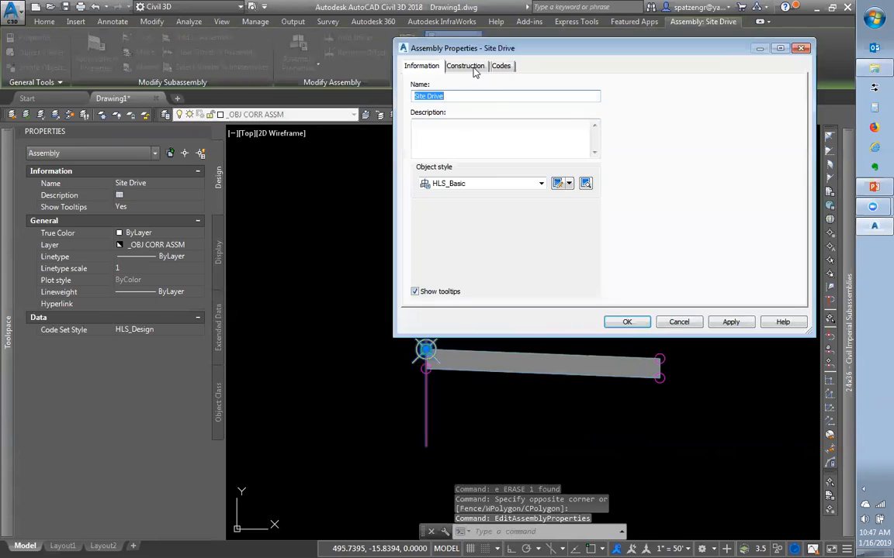
pyautogui.click(472, 67)
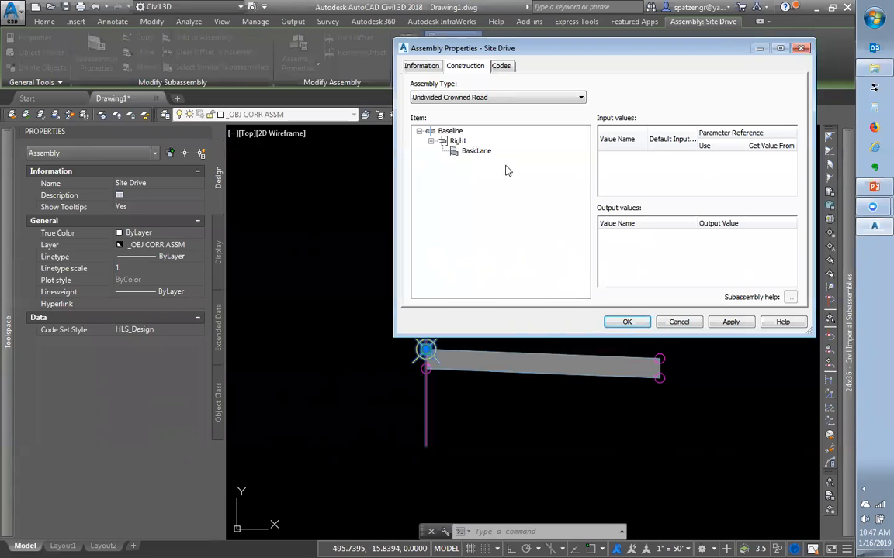
# Show the BasicLane's parameters and try the Use toggles for Side and Width
pyautogui.click(473, 152)
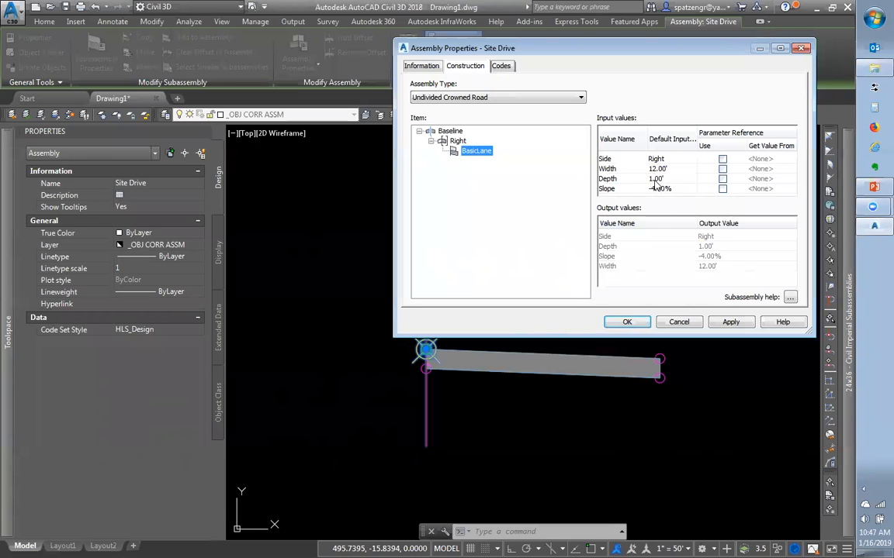
pyautogui.click(722, 160)
pyautogui.click(722, 160)
pyautogui.click(723, 170)
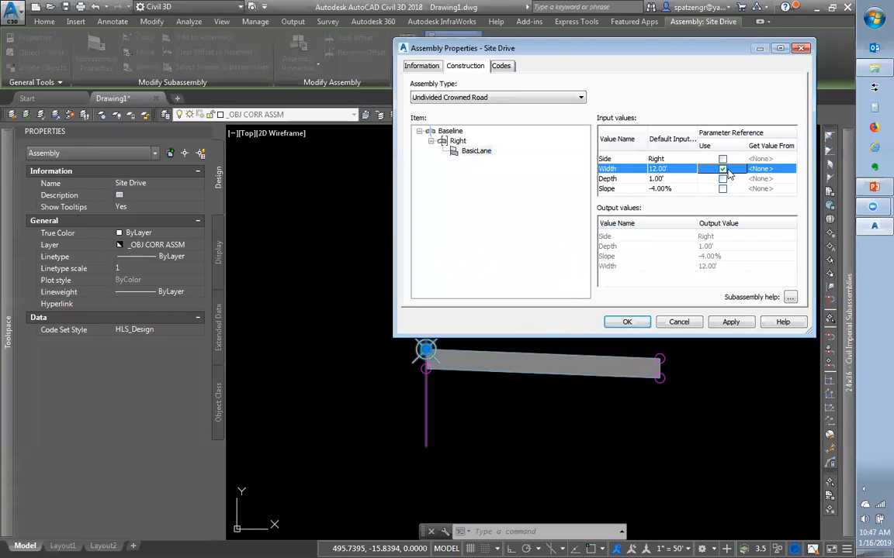
pyautogui.click(765, 169)
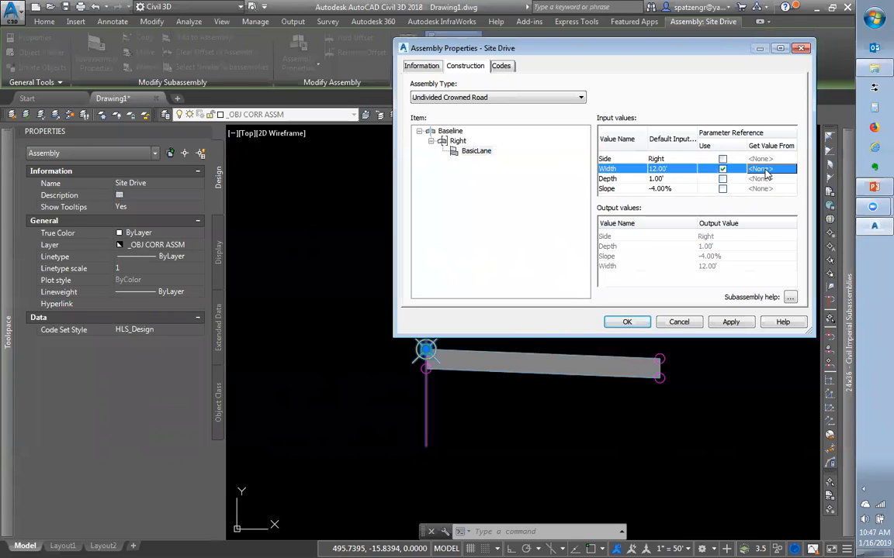
pyautogui.click(722, 169)
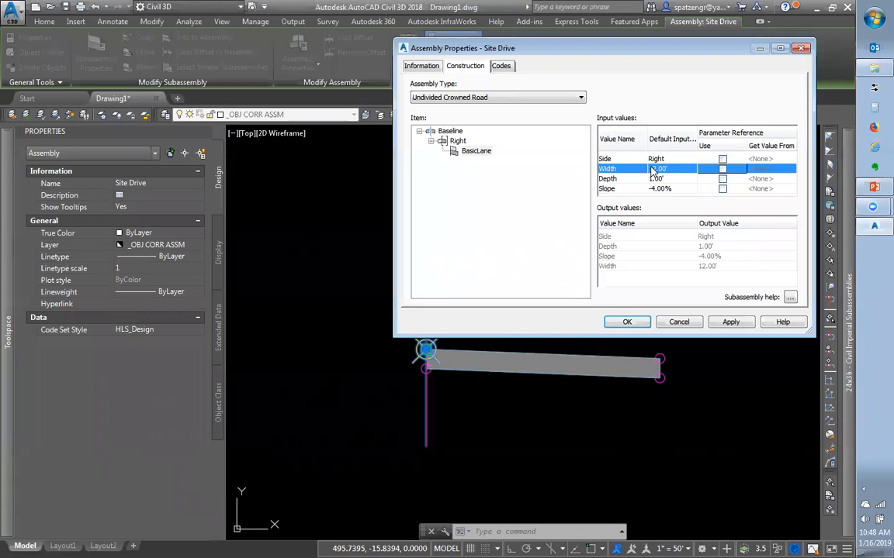
pyautogui.click(722, 169)
pyautogui.click(764, 170)
pyautogui.click(771, 171)
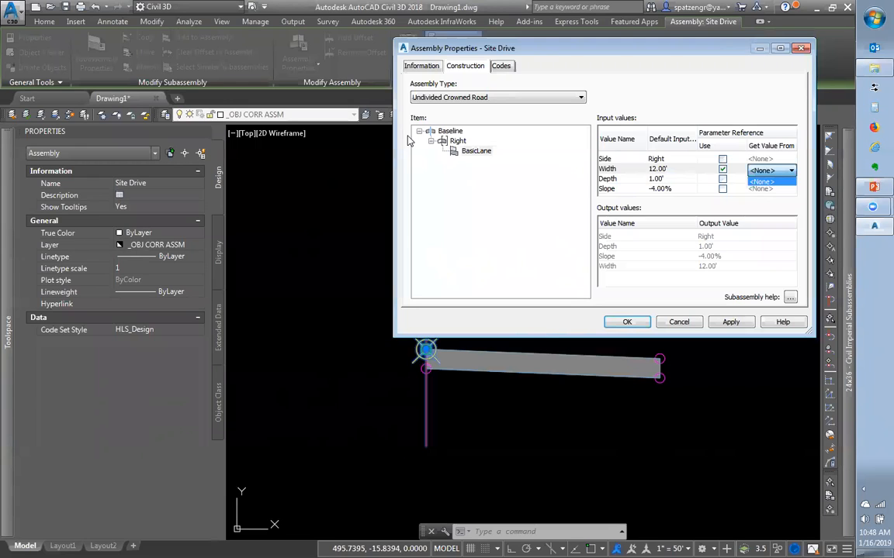
# Change the BasicLane's Slope default to 4.00% and accept Assembly Properties with OK
pyautogui.click(658, 189)
pyautogui.click(663, 190)
pyautogui.write('4')
pyautogui.press('Return')
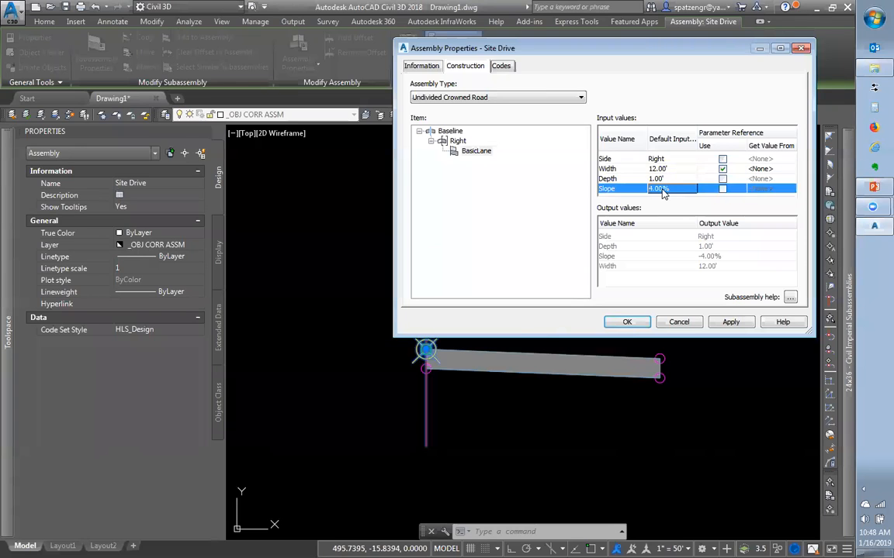
pyautogui.click(627, 322)
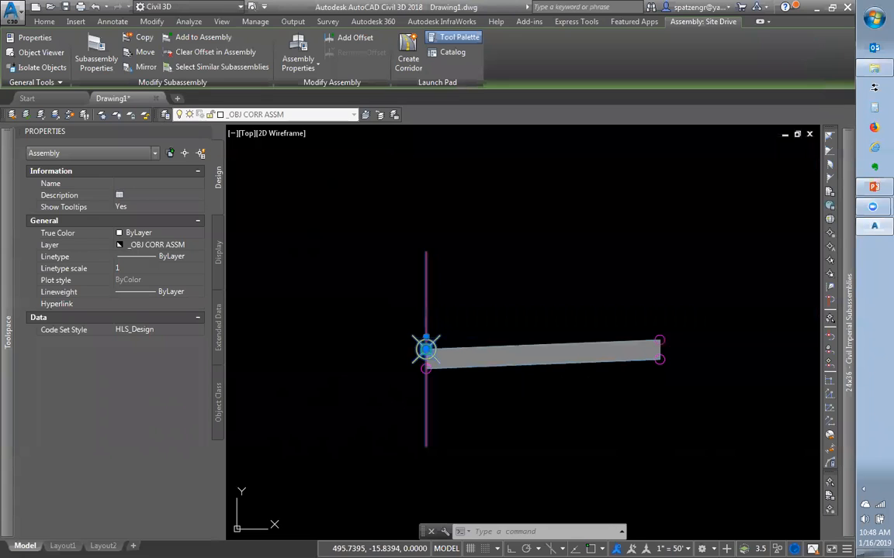
# Select the right BasicLane and try widths of 0 and 0.01' in Properties
pyautogui.click(561, 342)
pyautogui.rightClick(561, 342)
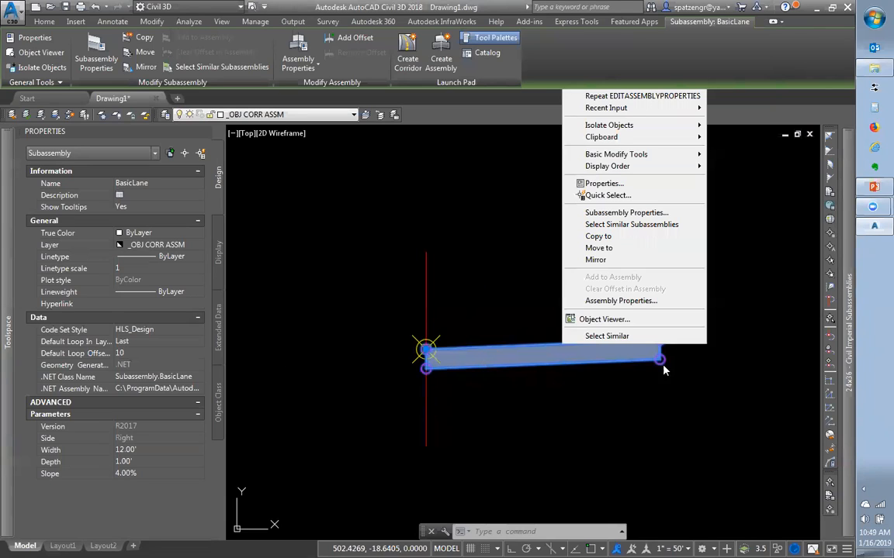
pyautogui.click(124, 450)
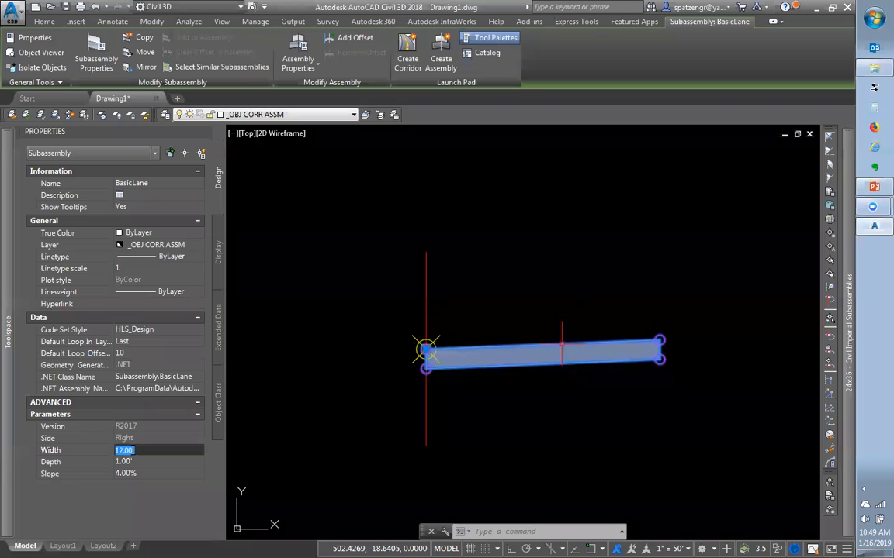
pyautogui.write('0')
pyautogui.click(140, 461)
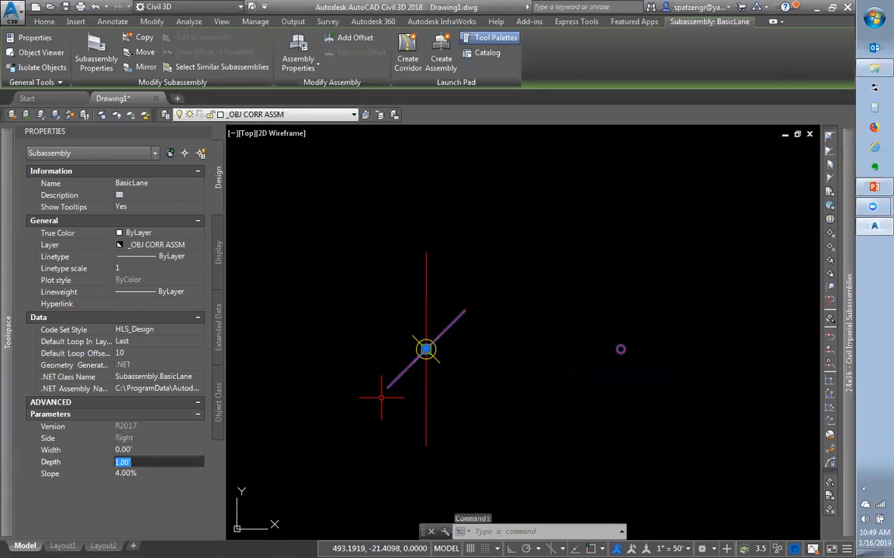
pyautogui.click(143, 450)
pyautogui.write('.01')
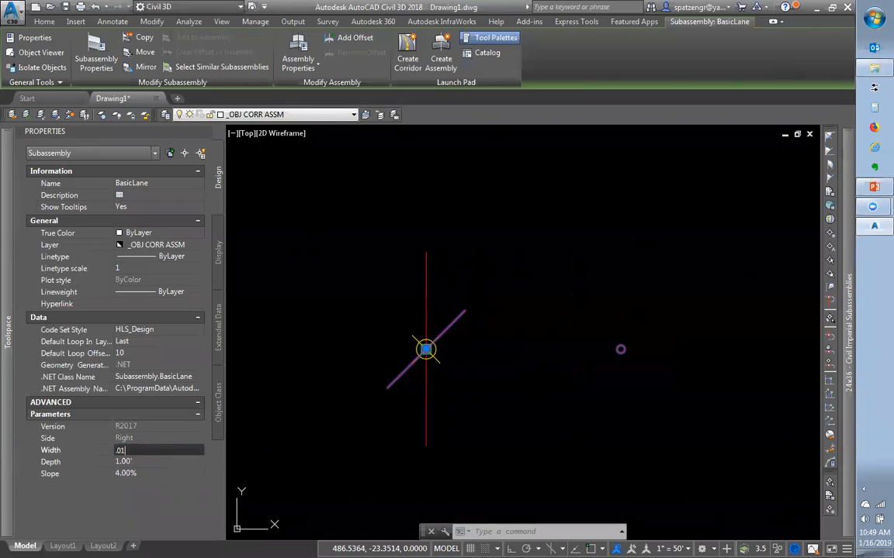
pyautogui.press('Return')
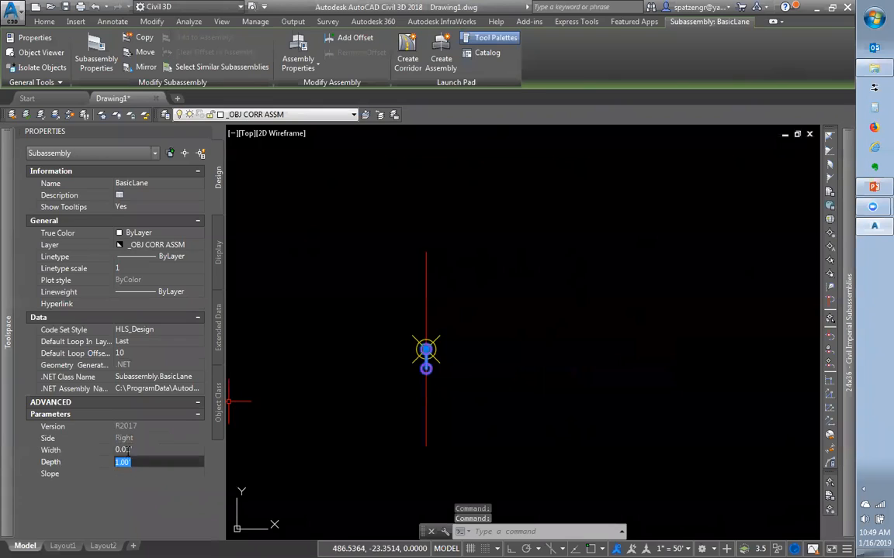
pyautogui.click(121, 449)
pyautogui.click(127, 451)
pyautogui.press('Return')
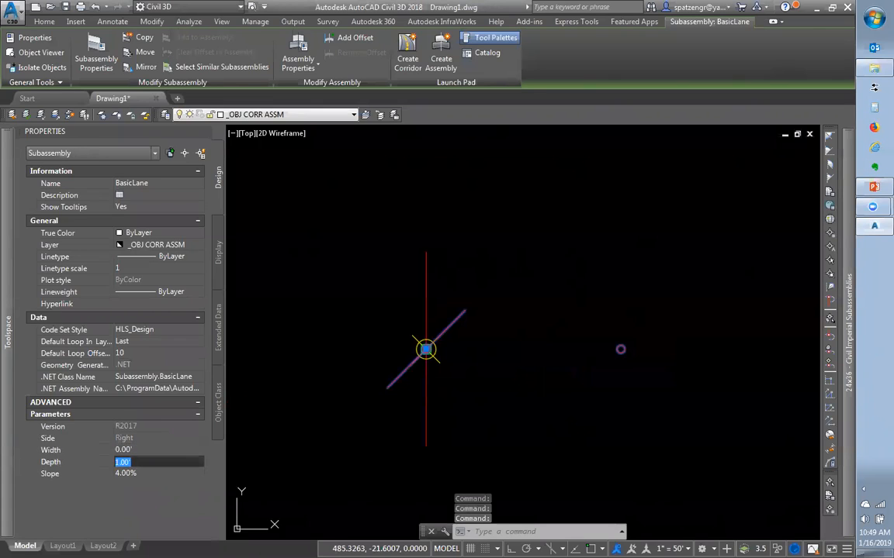
# Set the right lane's width to 12.00' and clear the selection
pyautogui.click(132, 450)
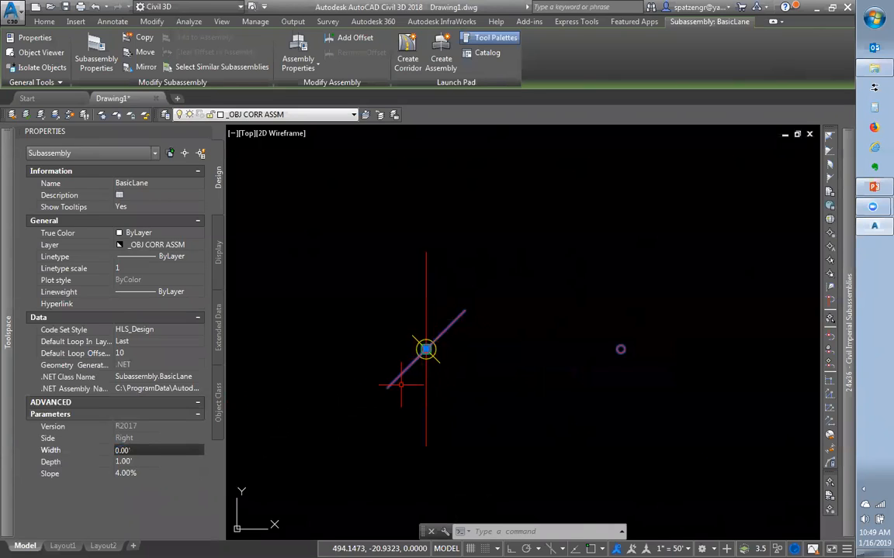
pyautogui.click(152, 450)
pyautogui.write('12')
pyautogui.press('Tab')
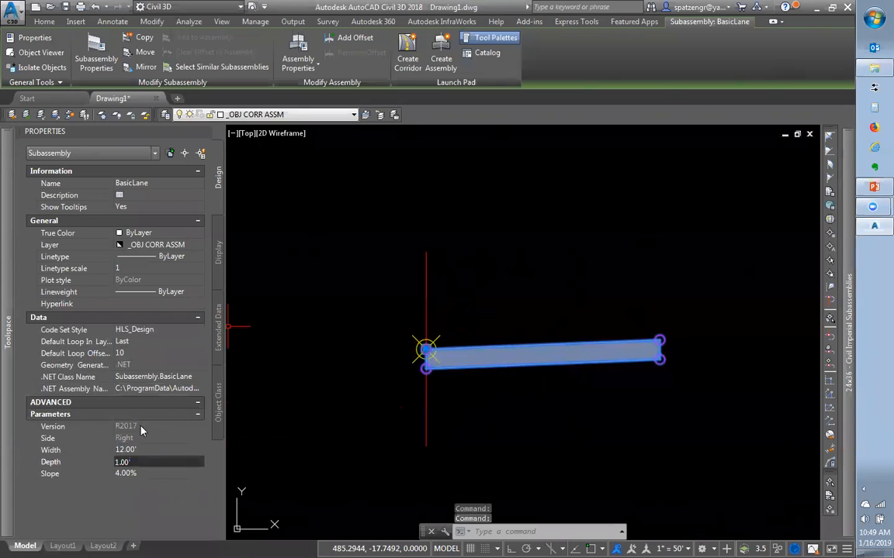
pyautogui.click(504, 315)
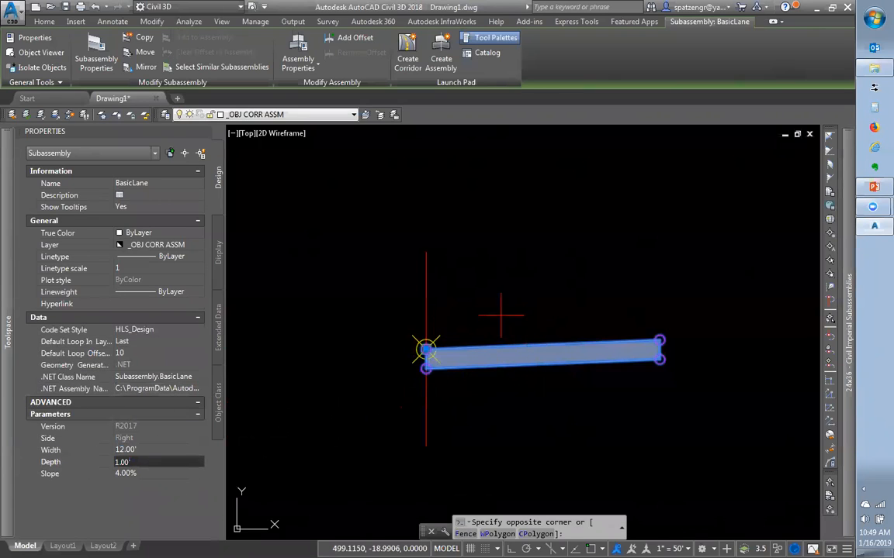
pyautogui.press('Escape')
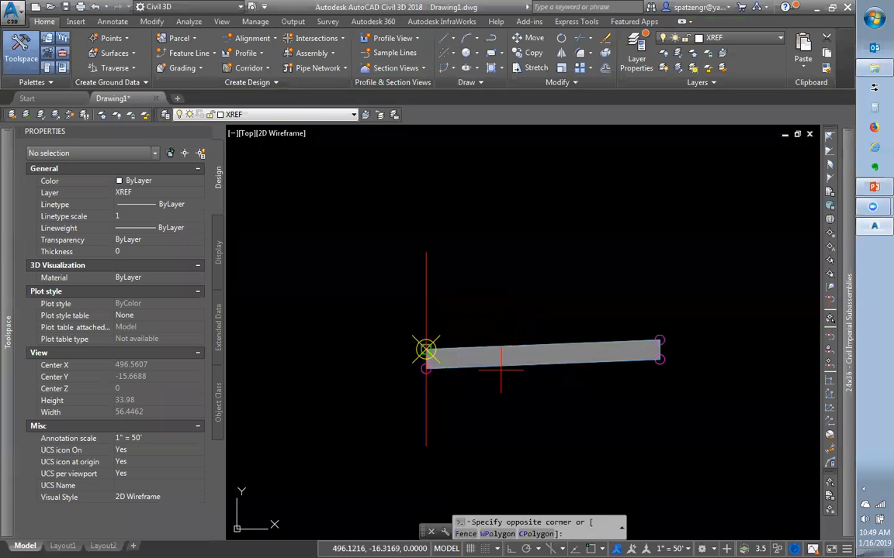
pyautogui.click(501, 371)
pyautogui.rightClick(481, 355)
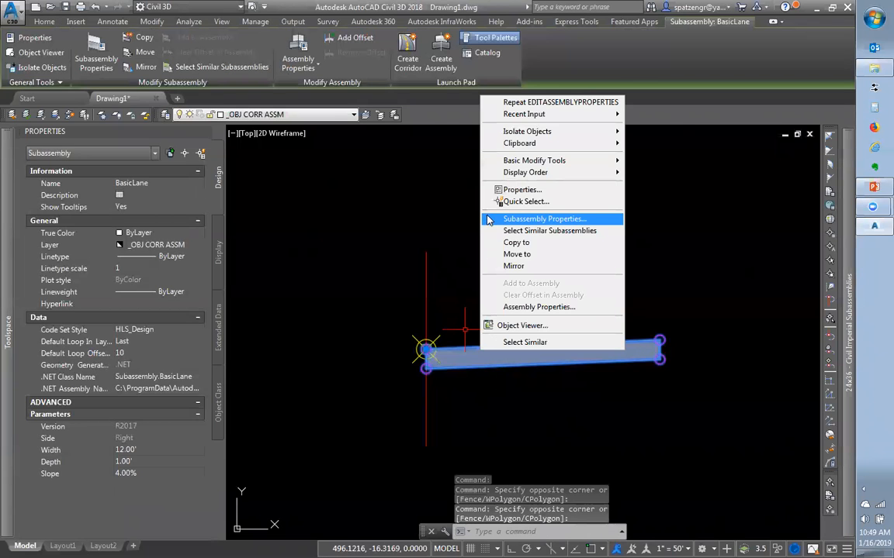
pyautogui.click(543, 219)
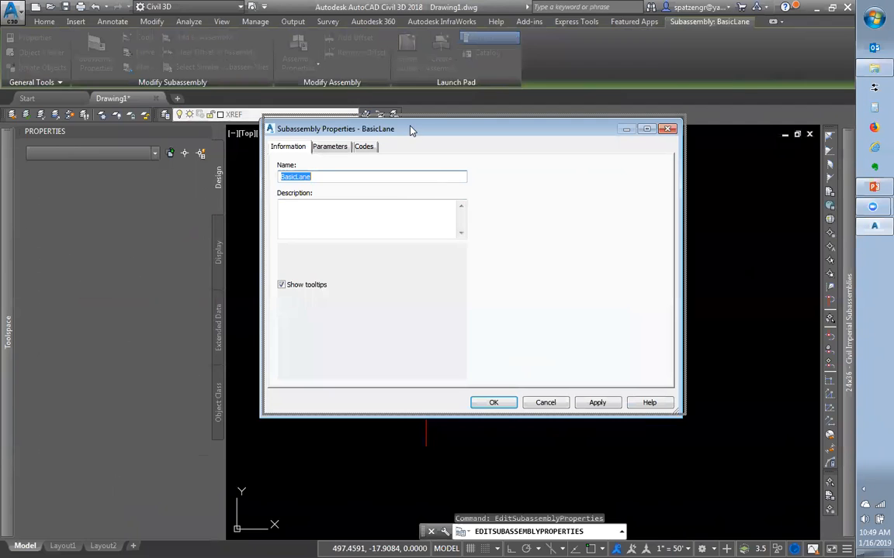
pyautogui.moveTo(411, 130); pyautogui.dragTo(473, 39)
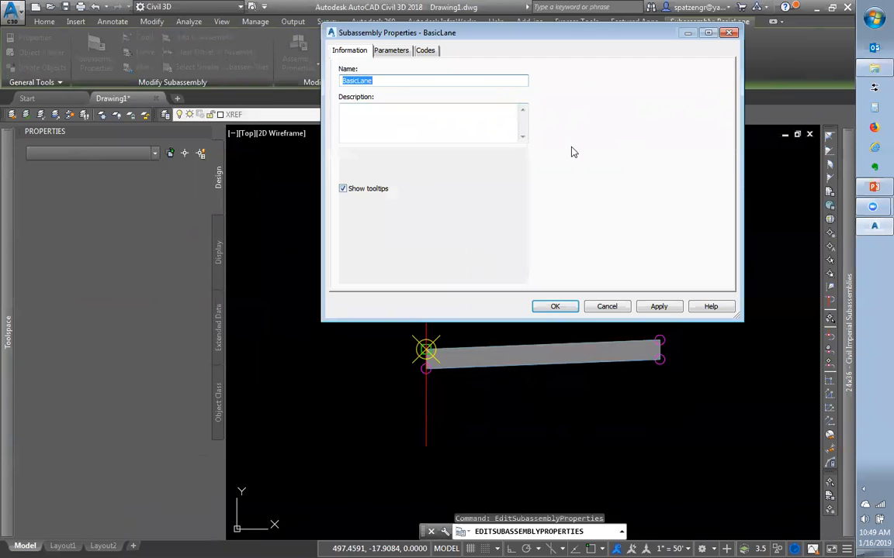
pyautogui.click(612, 311)
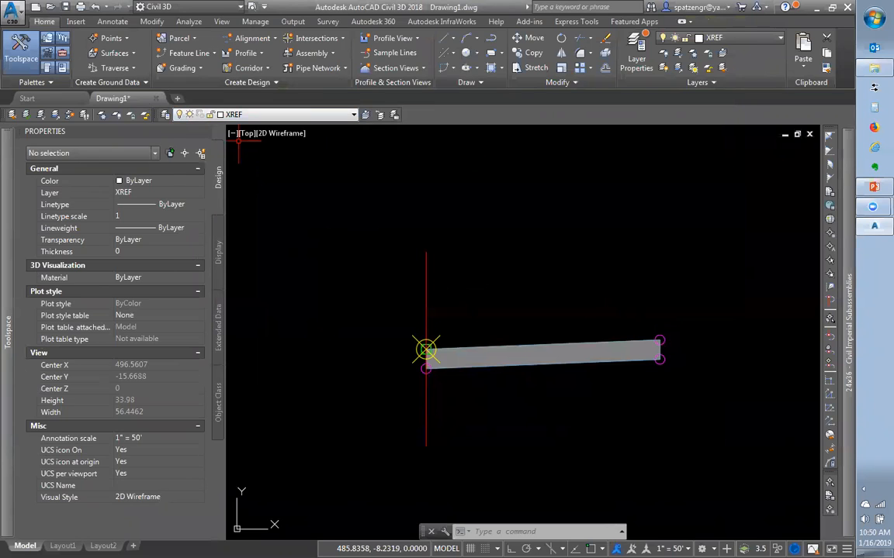
pyautogui.click(598, 388)
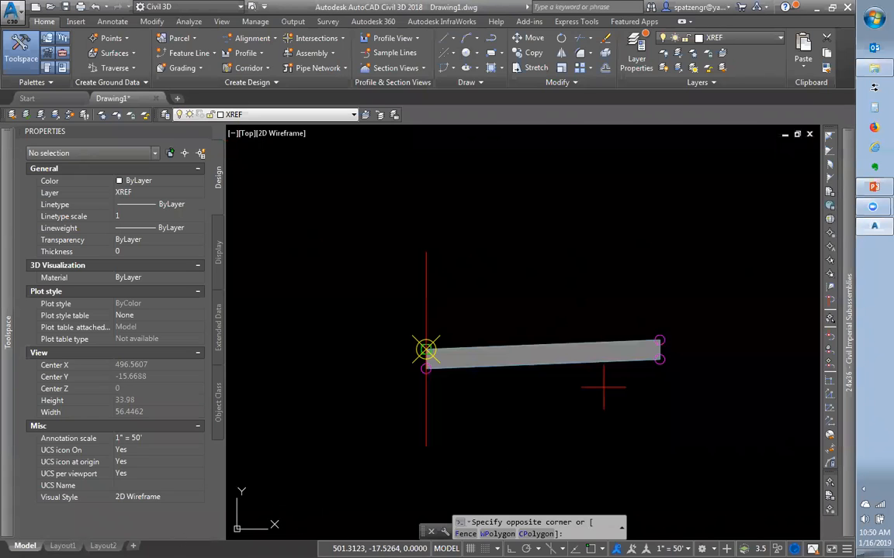
pyautogui.click(538, 319)
pyautogui.rightClick(536, 358)
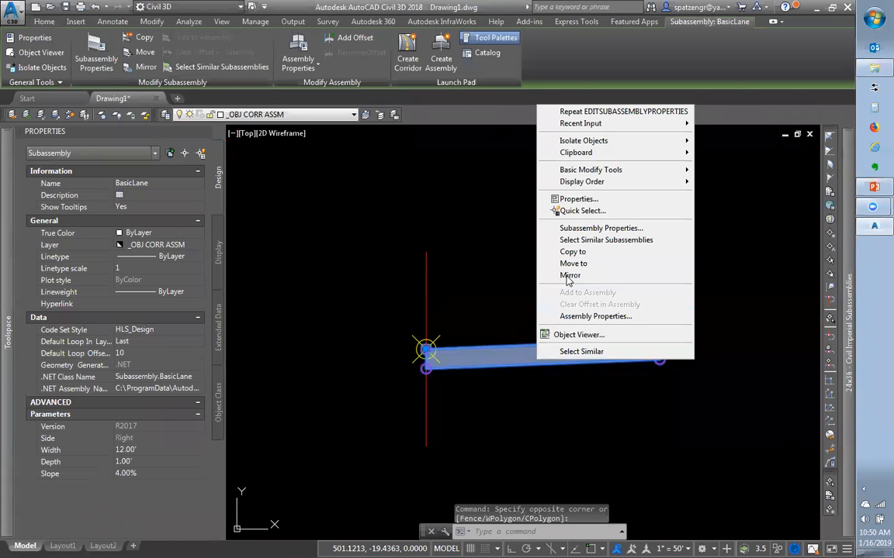
pyautogui.click(577, 229)
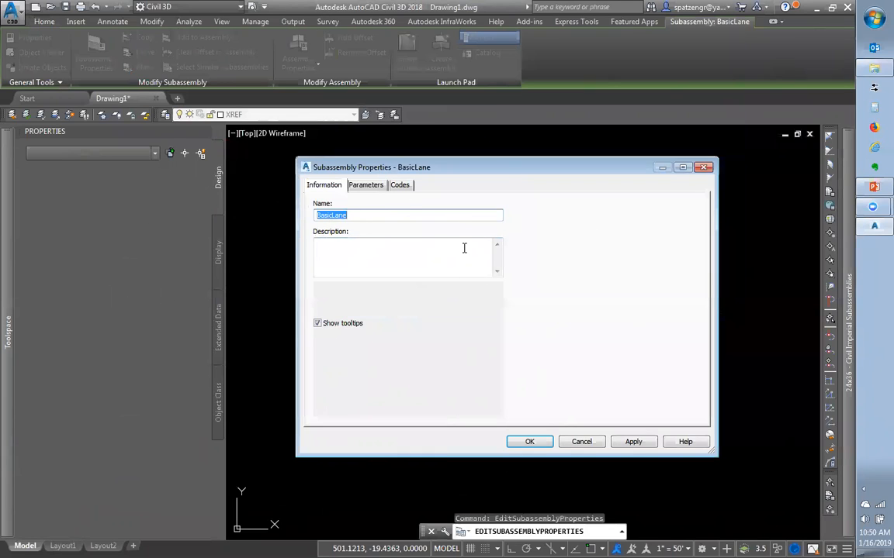
pyautogui.click(581, 441)
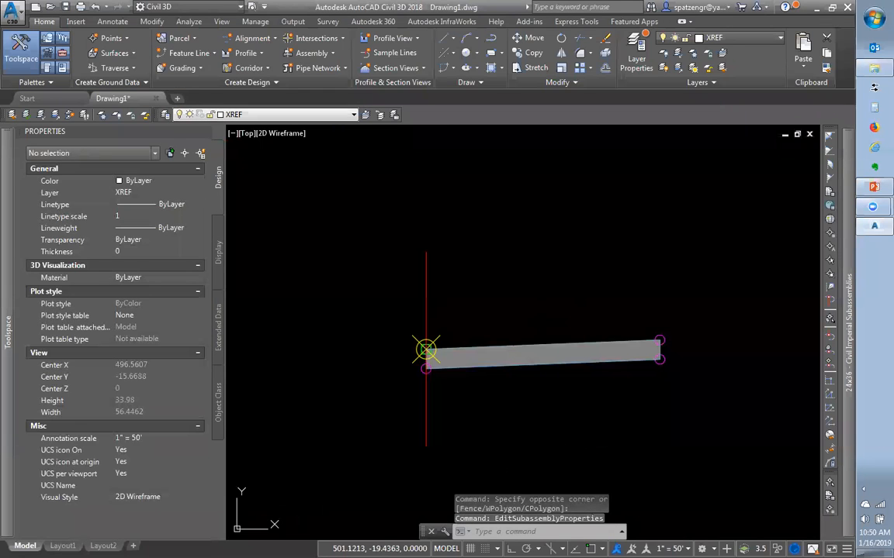
# Attach a BasicShoulder at the right lane's outer edge
pyautogui.scroll(-3, 644, 359)
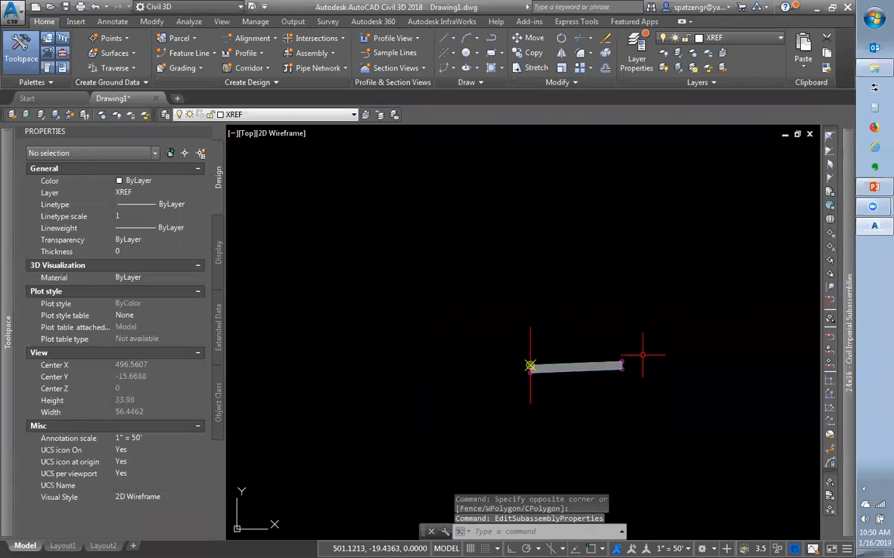
pyautogui.scroll(3, 745, 372)
pyautogui.scroll(-2, 690, 306)
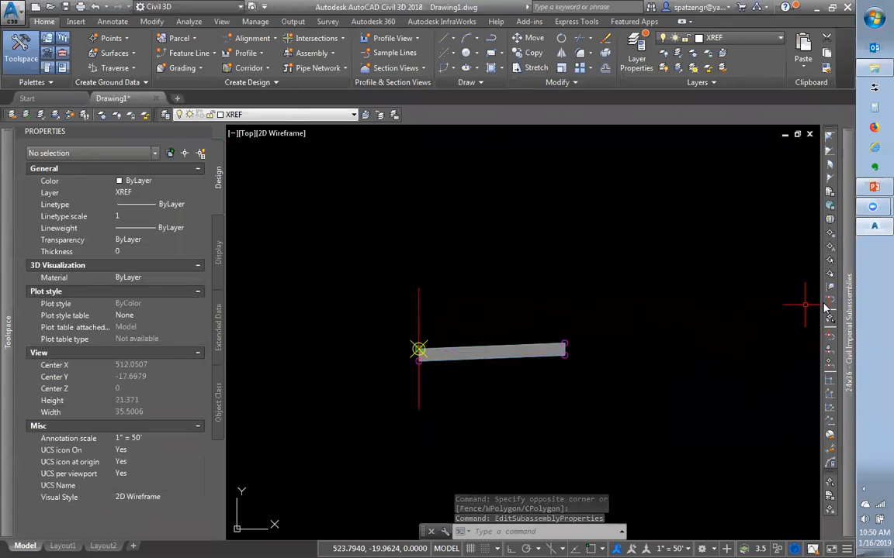
pyautogui.moveTo(848, 310)
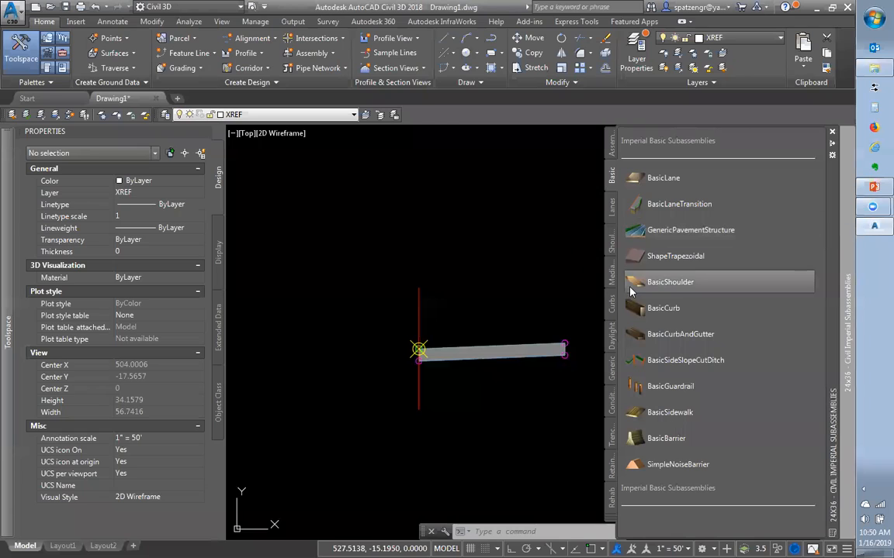
pyautogui.click(659, 281)
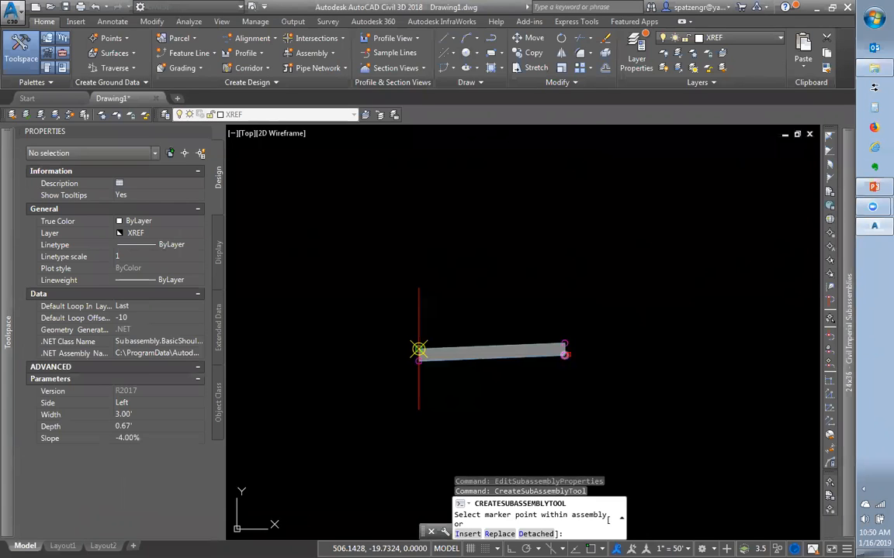
pyautogui.click(568, 342)
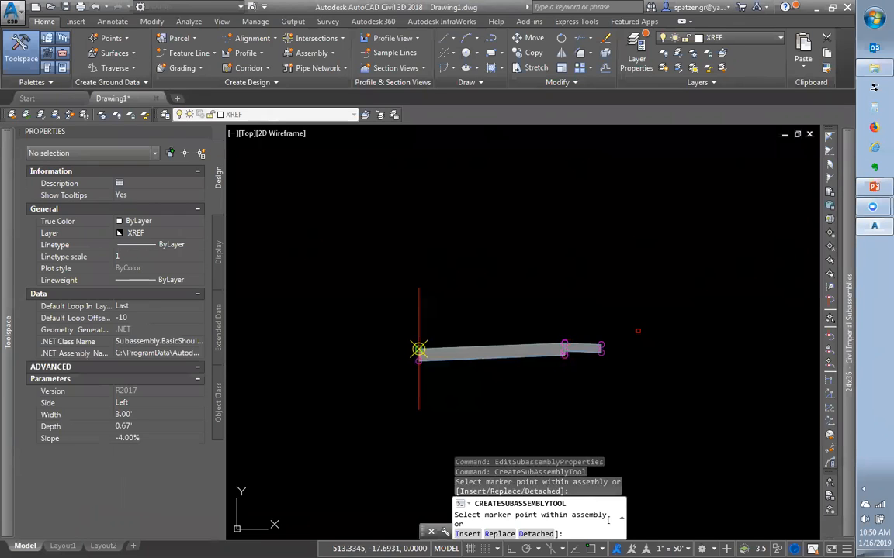
# Attach a BasicSideSlopeCutDitch at the shoulder's outer end
pyautogui.scroll(2, 637, 331)
pyautogui.moveTo(851, 293)
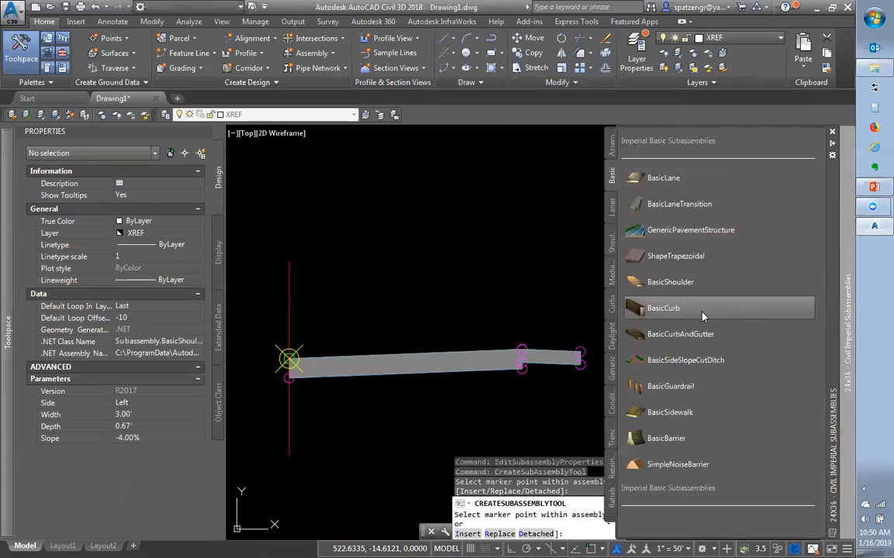
pyautogui.click(641, 362)
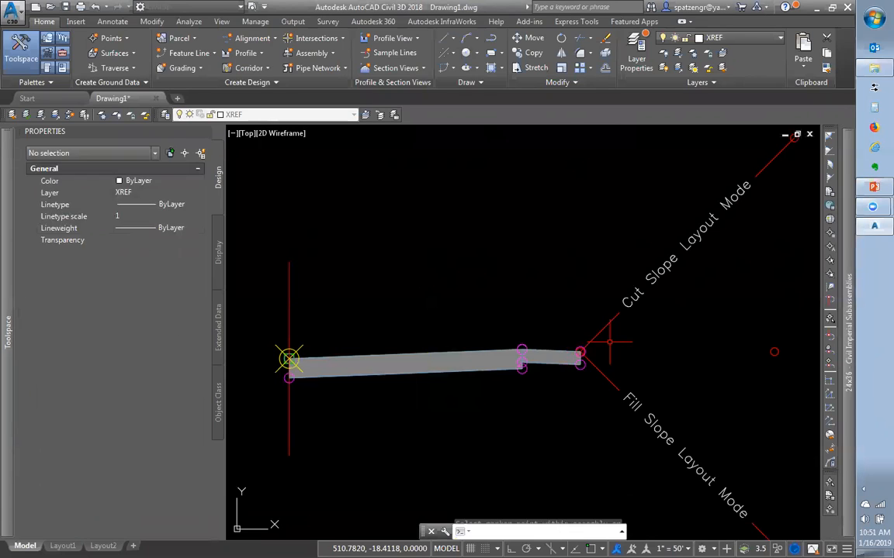
pyautogui.click(618, 332)
# Select the side-slope ditch and show its 2.00:1 cut, 4.00:1 fill and 2.00' bottom width
pyautogui.click(595, 311)
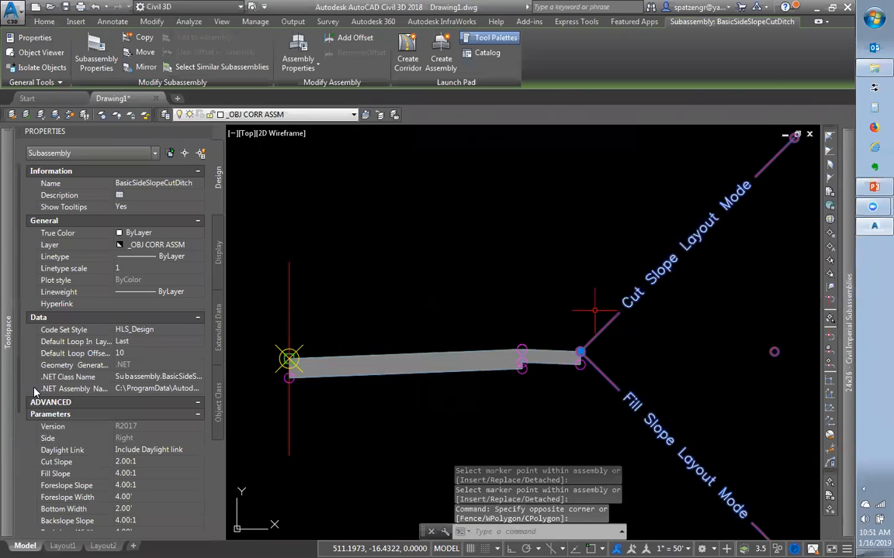
pyautogui.scroll(-5, 24, 396)
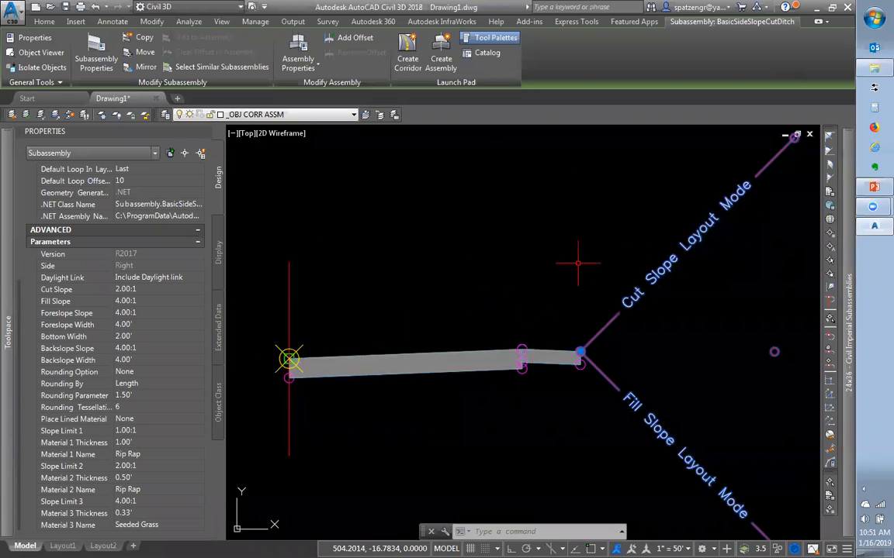
# Switch to SubAssembly Parts.ppt and run the slideshow from slide 1
pyautogui.click(875, 187)
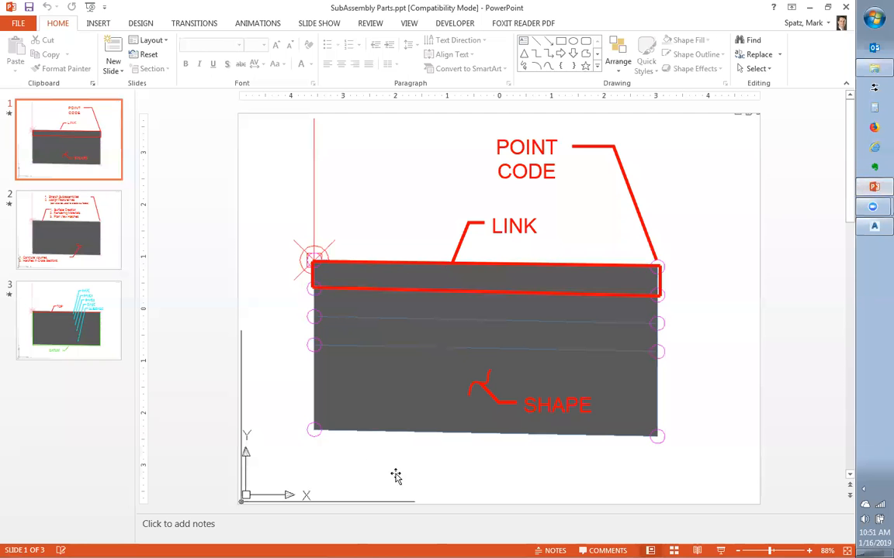
pyautogui.press('F5')
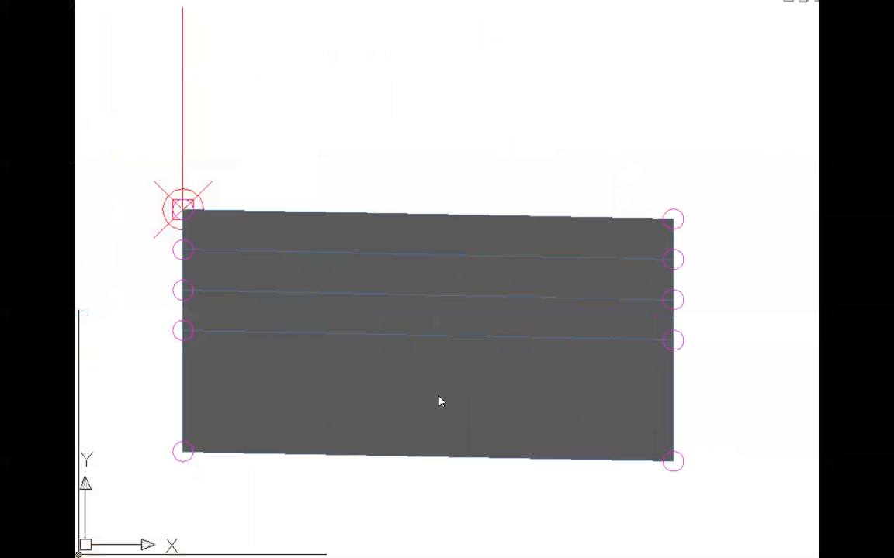
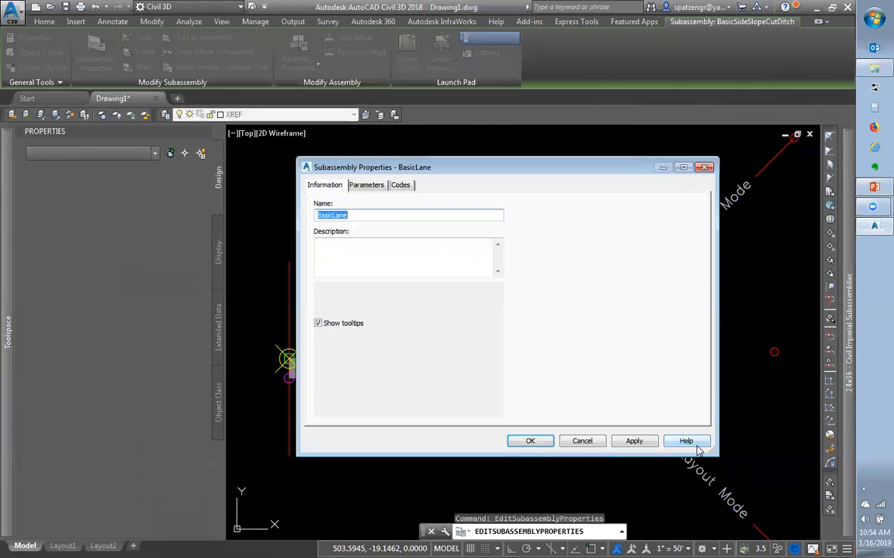
# Open the Civil 3D 2018 Help home page from BasicLane's Subassembly Properties dialog
pyautogui.click(692, 443)
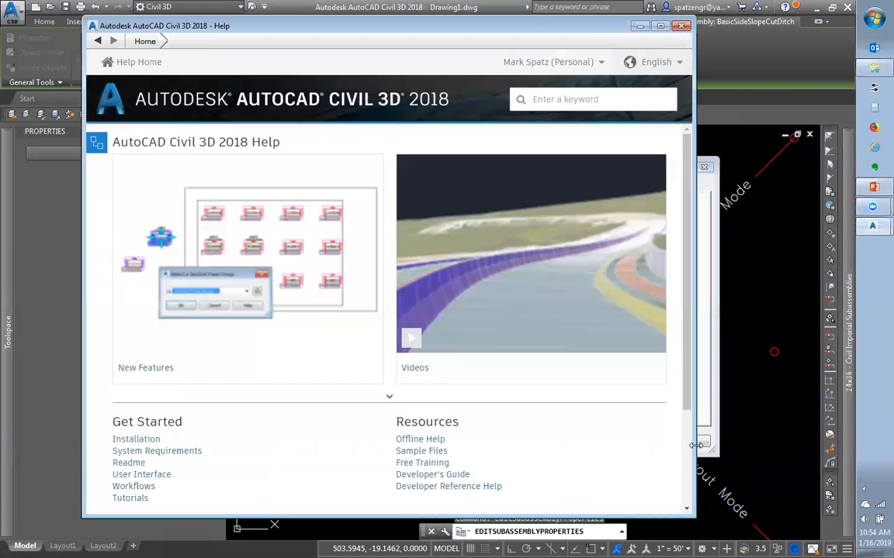
pyautogui.click(680, 27)
pyautogui.click(686, 439)
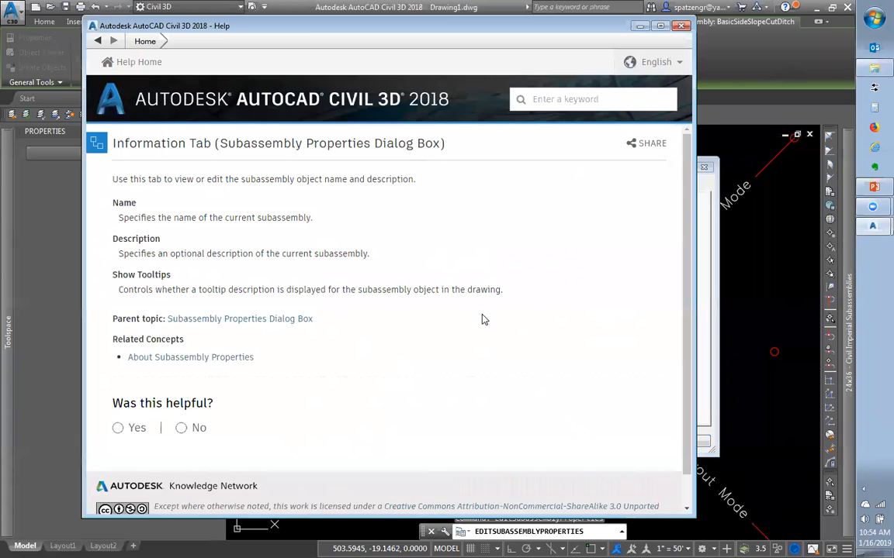
pyautogui.scroll(-1, 482, 319)
pyautogui.scroll(1, 481, 319)
pyautogui.click(681, 25)
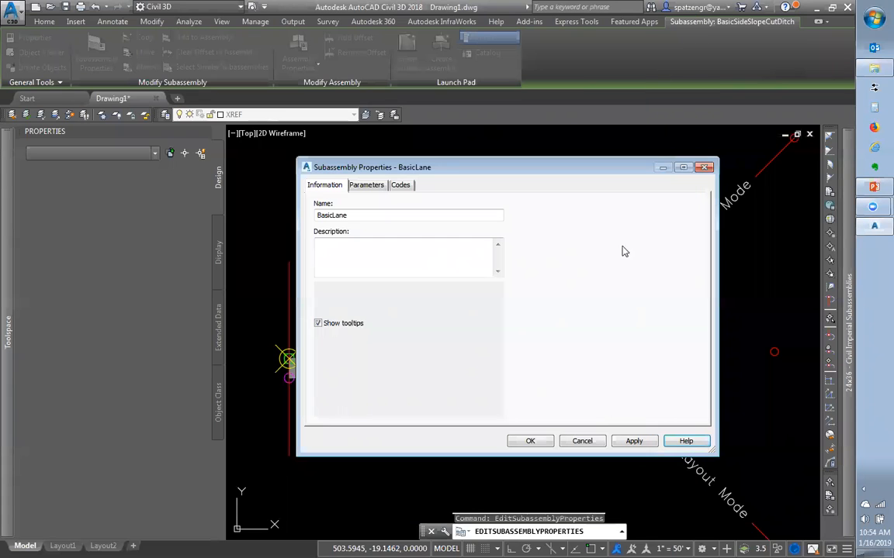
# Show BasicLane's parameters and open its help page listing Side, Width, Depth and %Slope defaults
pyautogui.click(363, 184)
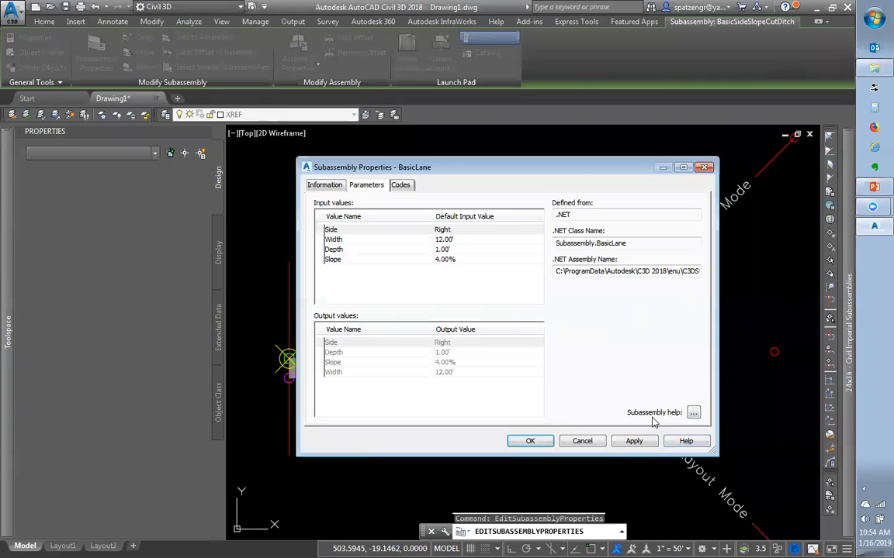
pyautogui.click(693, 414)
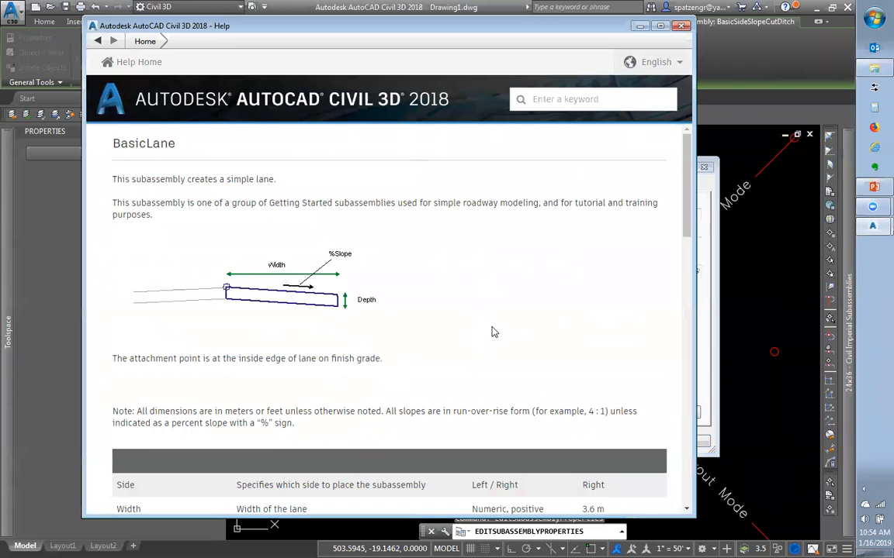
pyautogui.scroll(-3, 493, 330)
pyautogui.scroll(-2, 494, 325)
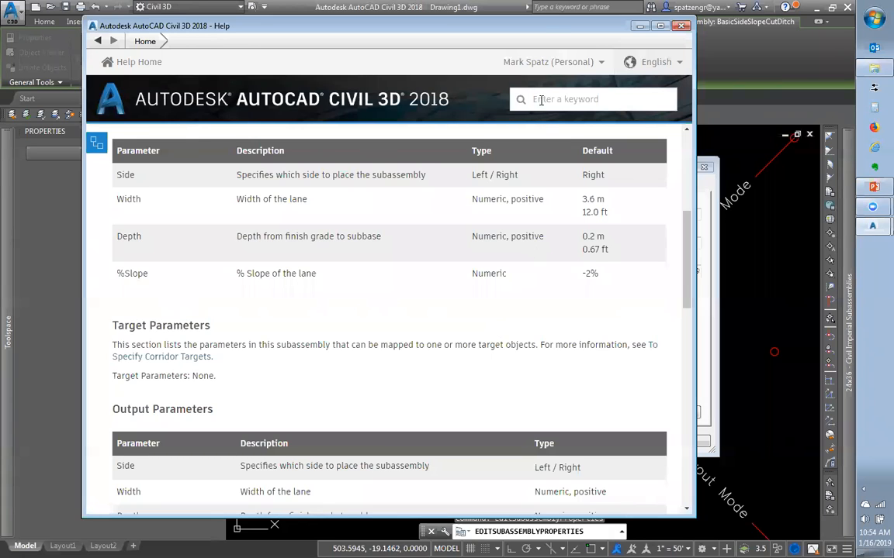
pyautogui.moveTo(547, 30); pyautogui.dragTo(615, 335)
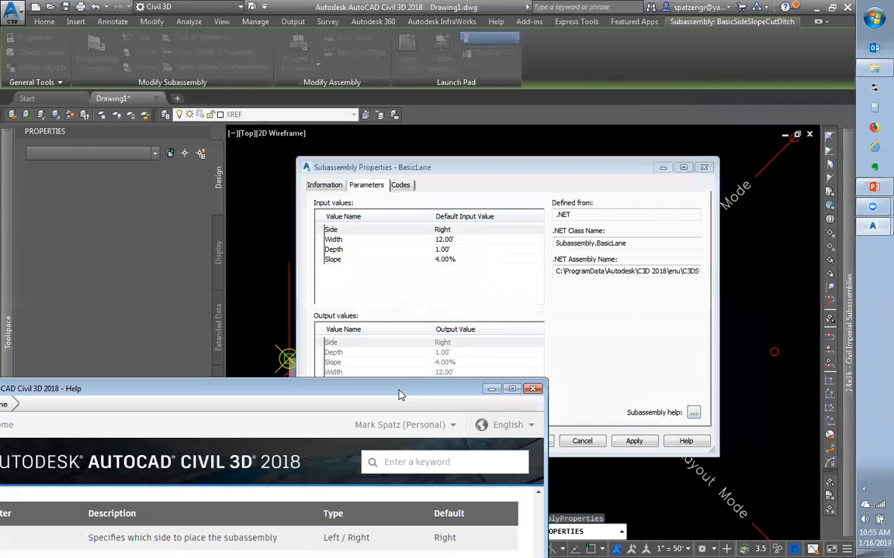
# Recentre the BasicLane help window and scroll to the Point, Link and Shape Codes table
pyautogui.moveTo(399, 395); pyautogui.dragTo(577, 34)
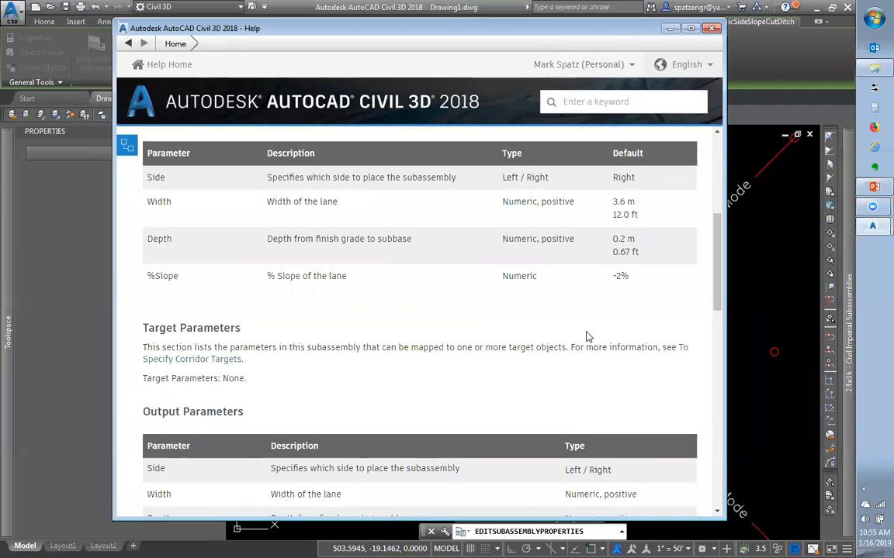
pyautogui.scroll(-3, 587, 334)
pyautogui.scroll(-10, 586, 333)
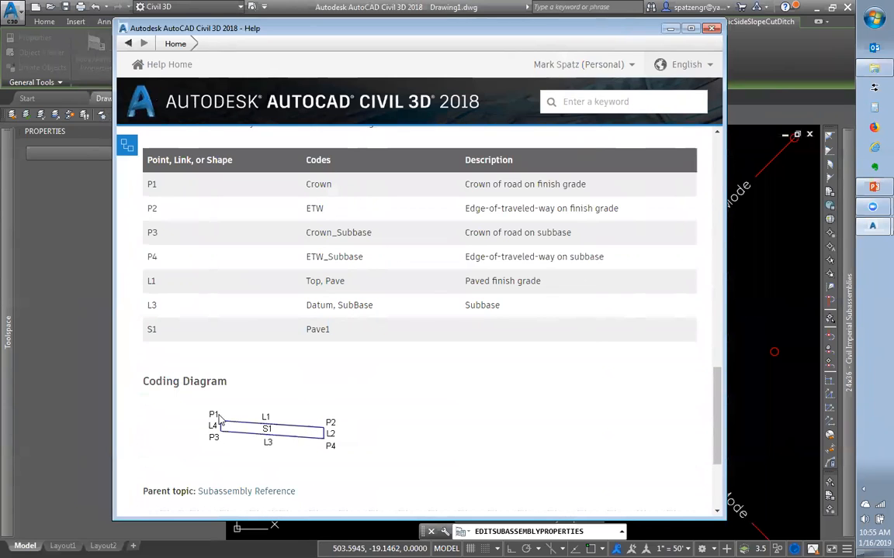
# Highlight point codes Crown, ETW, Crown_Subbase and ETW_Subbase for points P1–P4
pyautogui.doubleClick(324, 183)
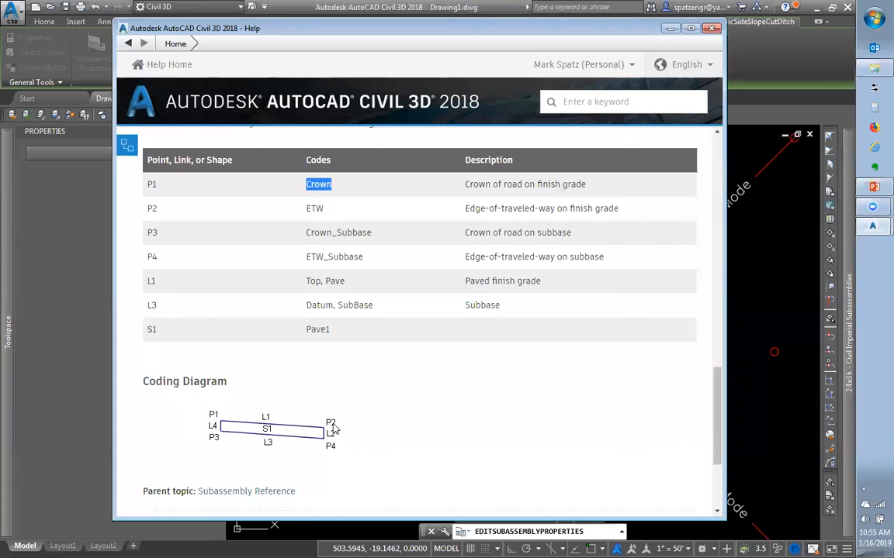
pyautogui.doubleClick(314, 208)
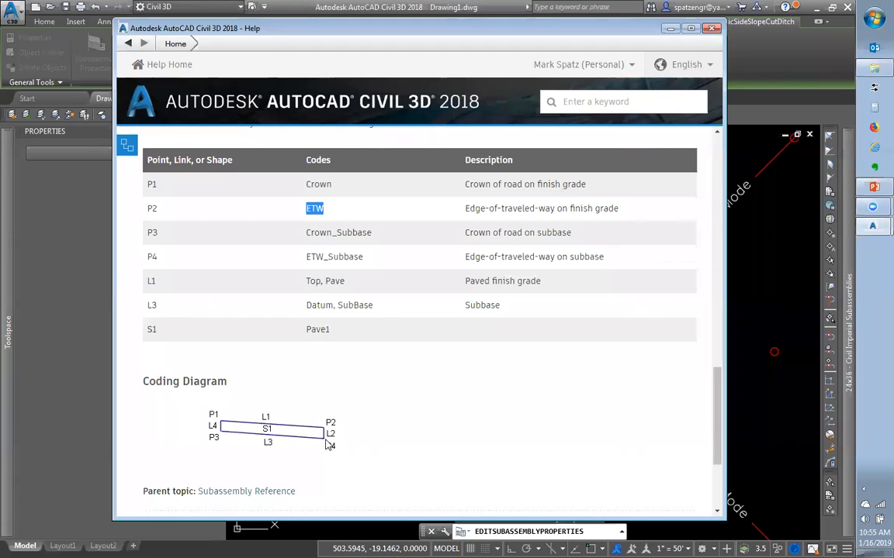
pyautogui.moveTo(305, 233); pyautogui.dragTo(381, 226)
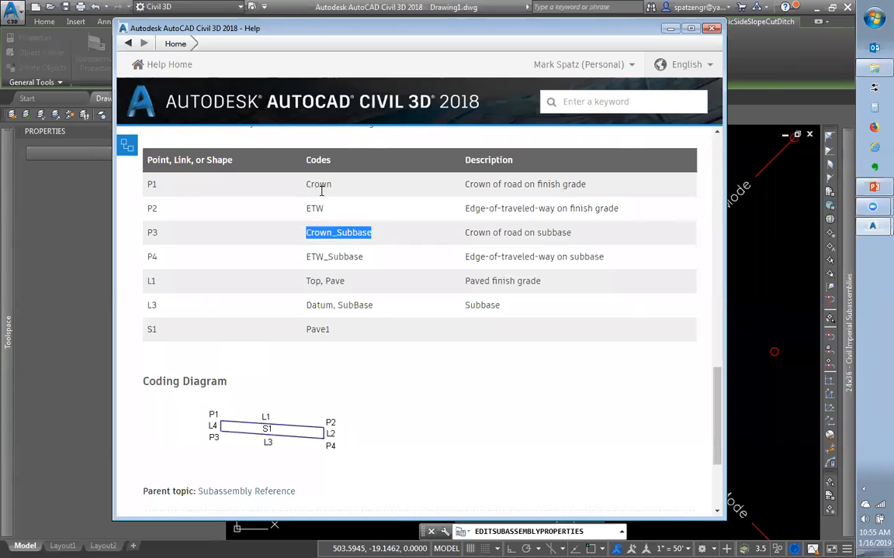
pyautogui.moveTo(307, 183); pyautogui.dragTo(309, 258)
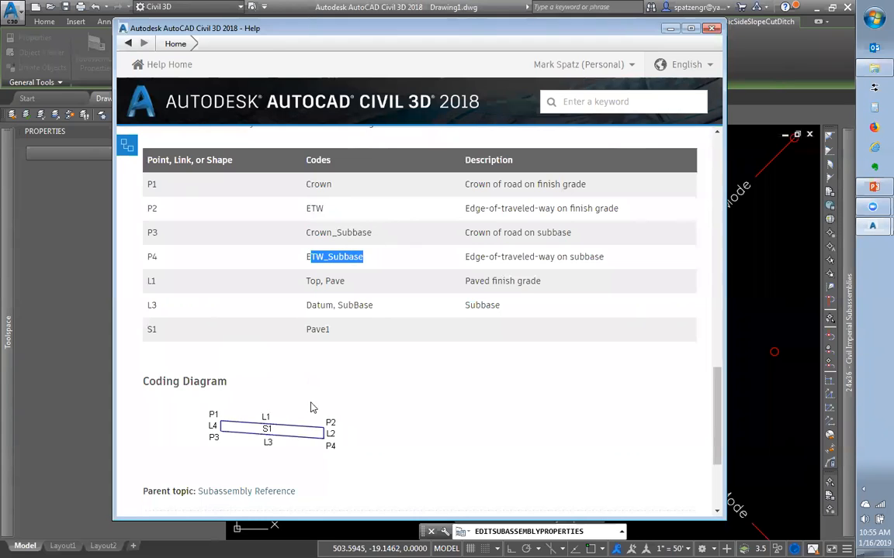
pyautogui.click(390, 401)
pyautogui.scroll(-3, 391, 402)
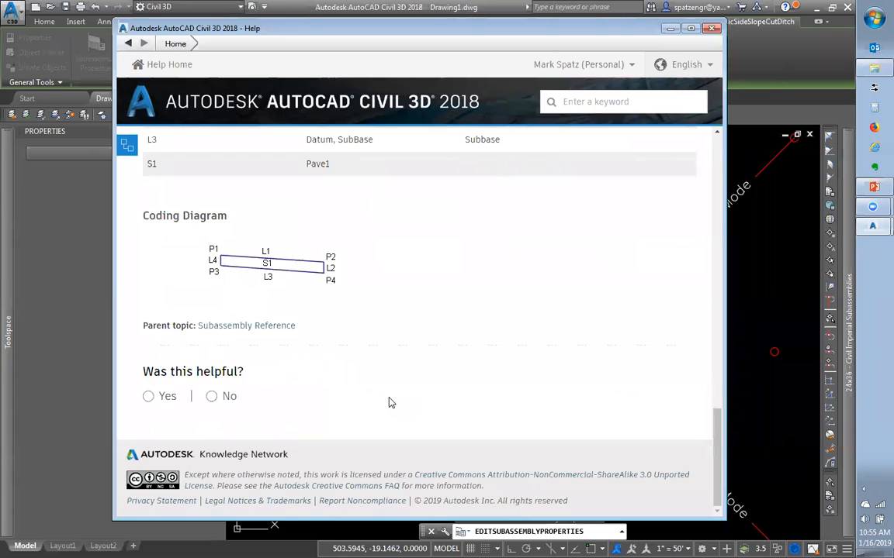
pyautogui.scroll(3, 391, 403)
pyautogui.scroll(3, 391, 400)
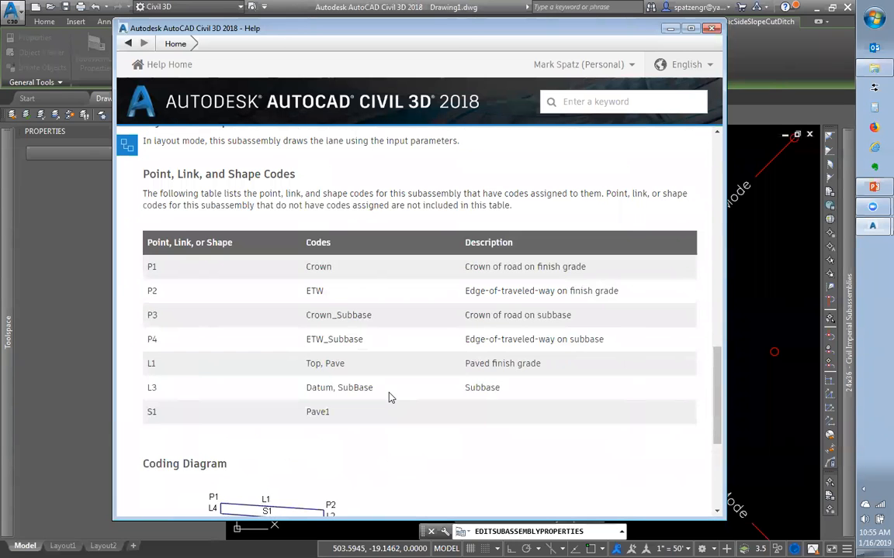
pyautogui.doubleClick(311, 290)
pyautogui.scroll(-3, 314, 426)
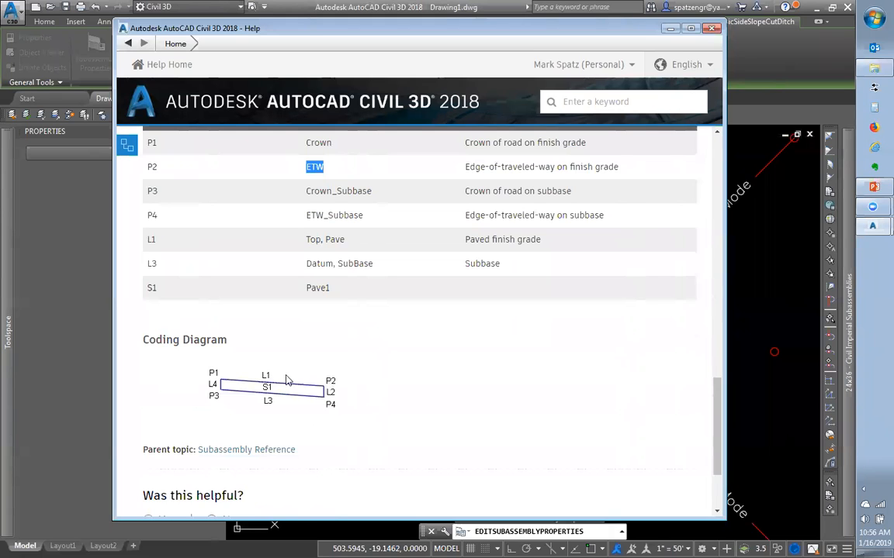
pyautogui.scroll(5, 289, 373)
pyautogui.doubleClick(311, 304)
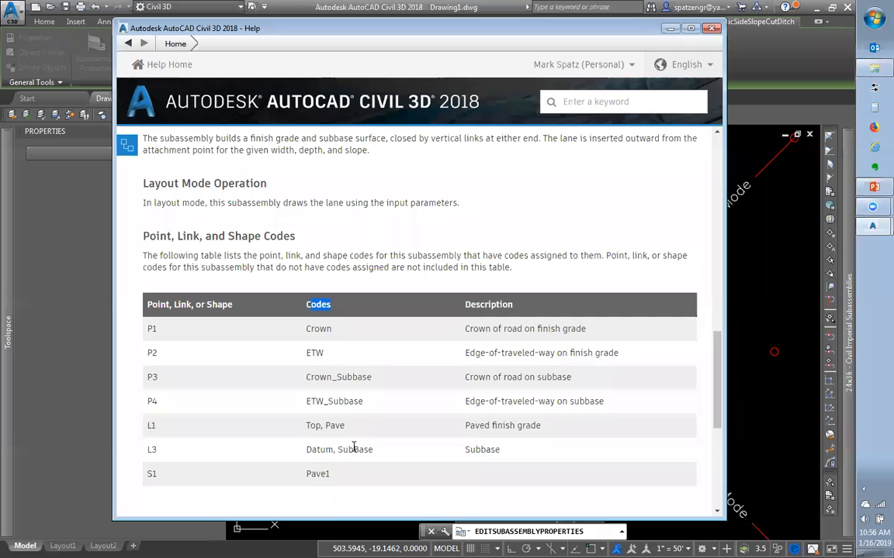
pyautogui.doubleClick(314, 352)
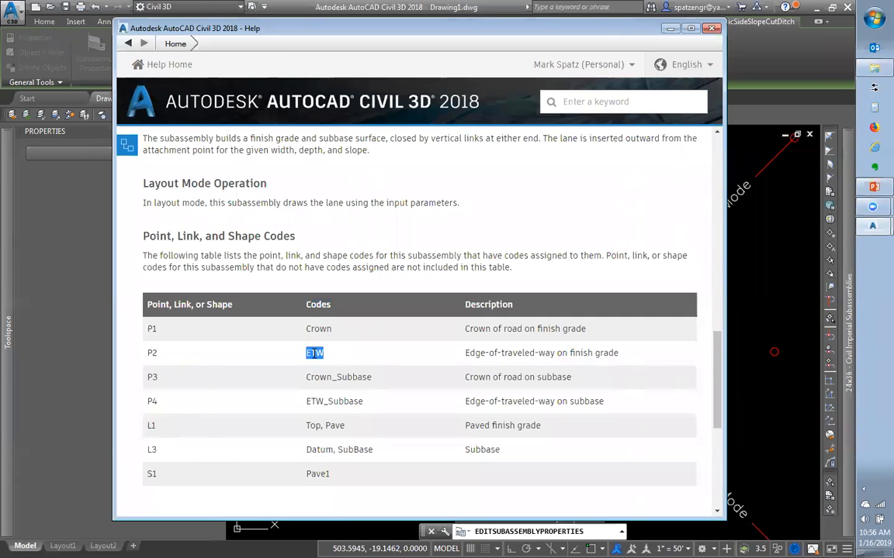
pyautogui.scroll(-1, 314, 361)
pyautogui.scroll(-2, 322, 384)
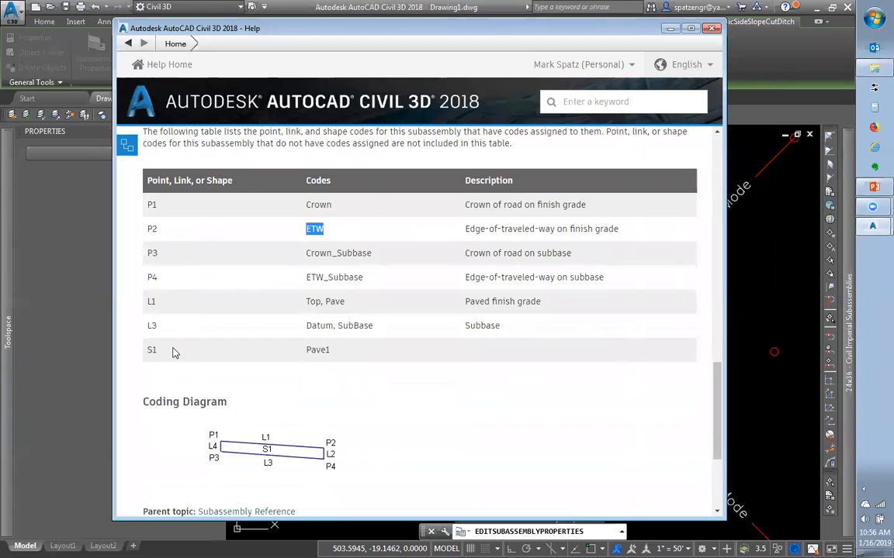
pyautogui.moveTo(306, 302); pyautogui.dragTo(346, 301)
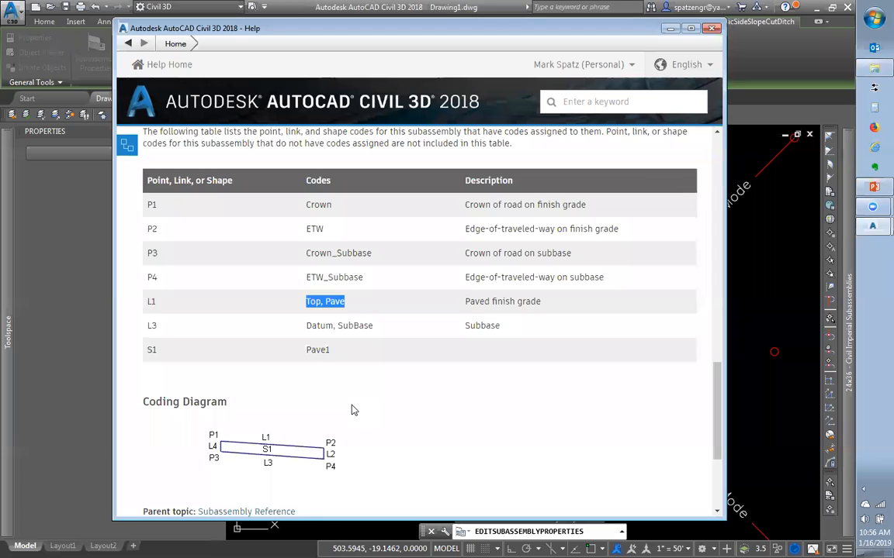
pyautogui.moveTo(307, 303); pyautogui.dragTo(325, 300)
pyautogui.moveTo(309, 326); pyautogui.dragTo(339, 326)
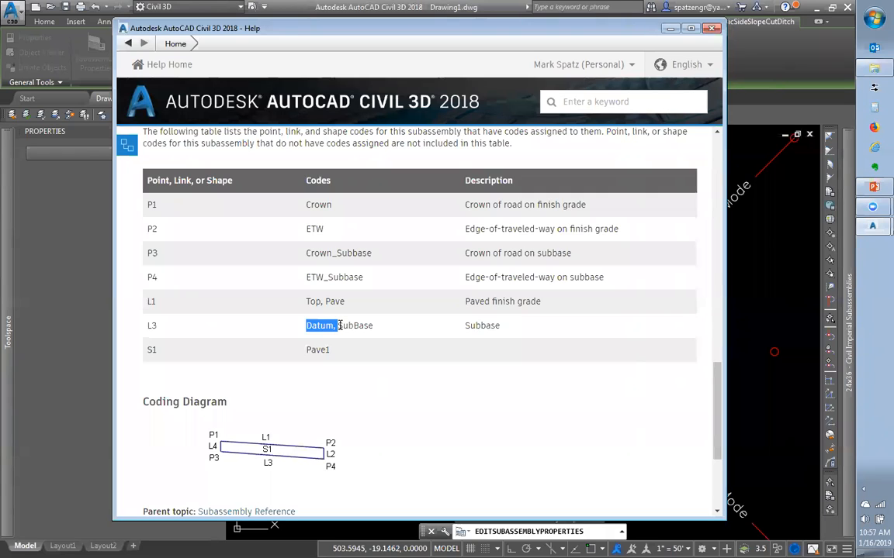
pyautogui.click(342, 325)
pyautogui.moveTo(335, 326); pyautogui.dragTo(323, 302)
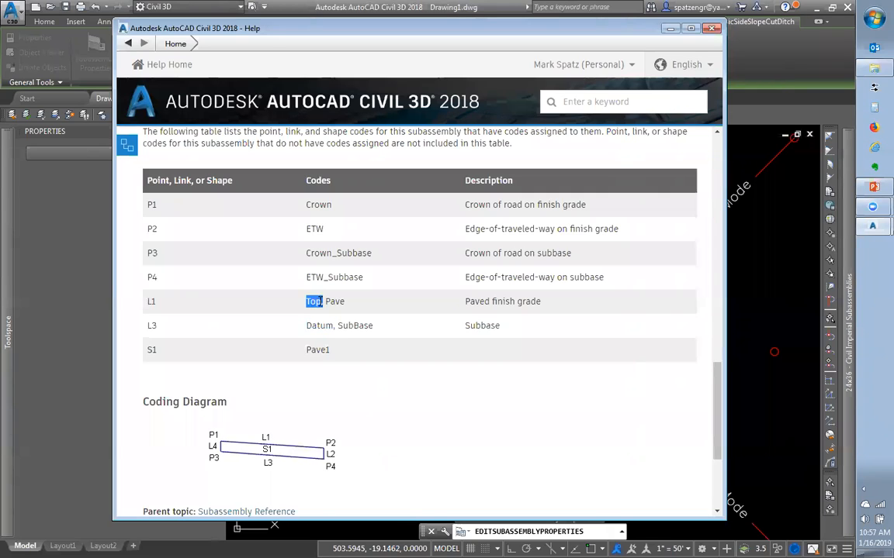
pyautogui.moveTo(307, 326); pyautogui.dragTo(334, 326)
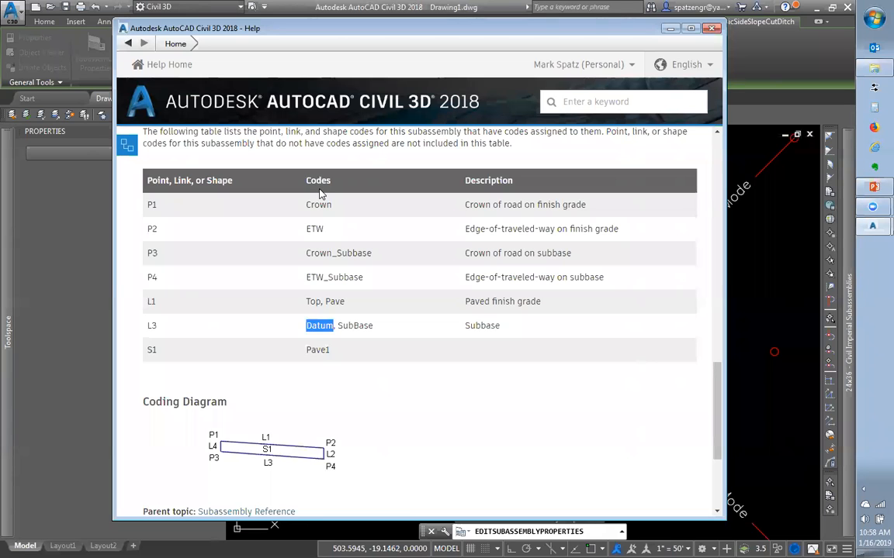
pyautogui.click(332, 238)
pyautogui.scroll(8, 333, 239)
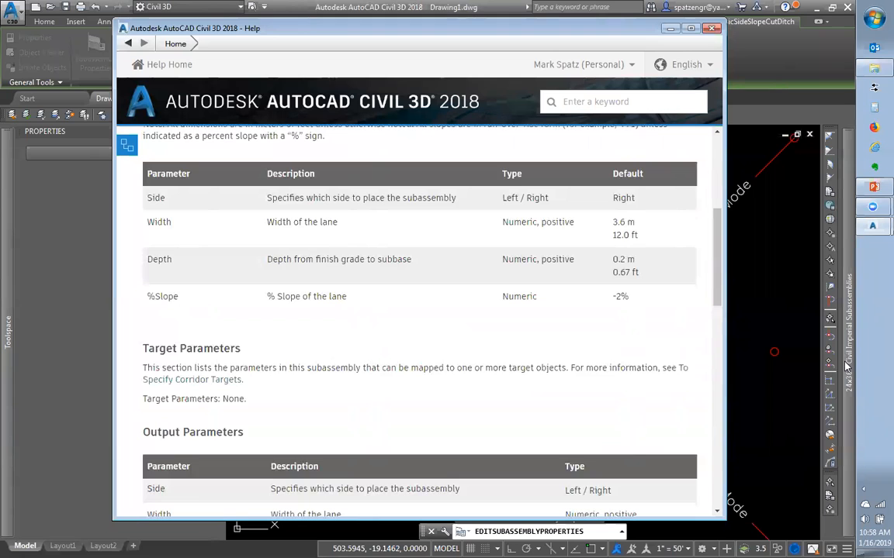
pyautogui.scroll(-10, 481, 353)
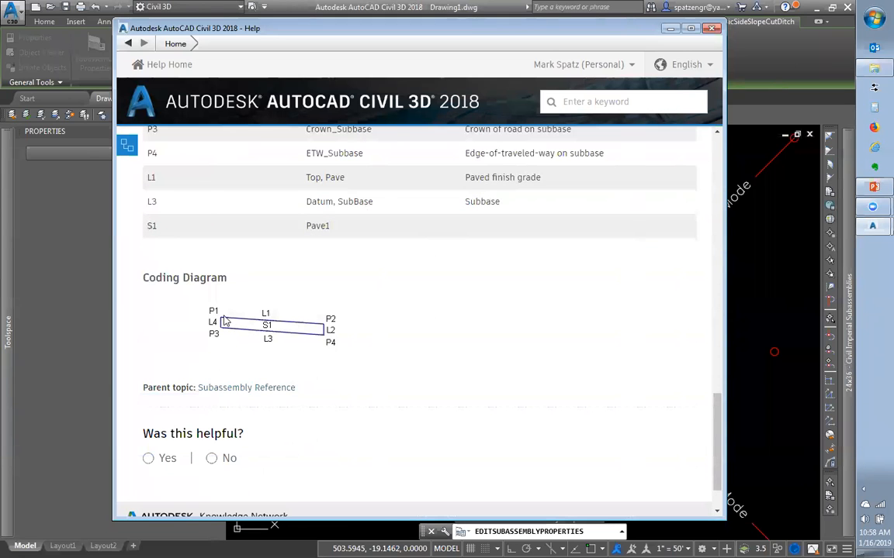
pyautogui.scroll(2, 334, 341)
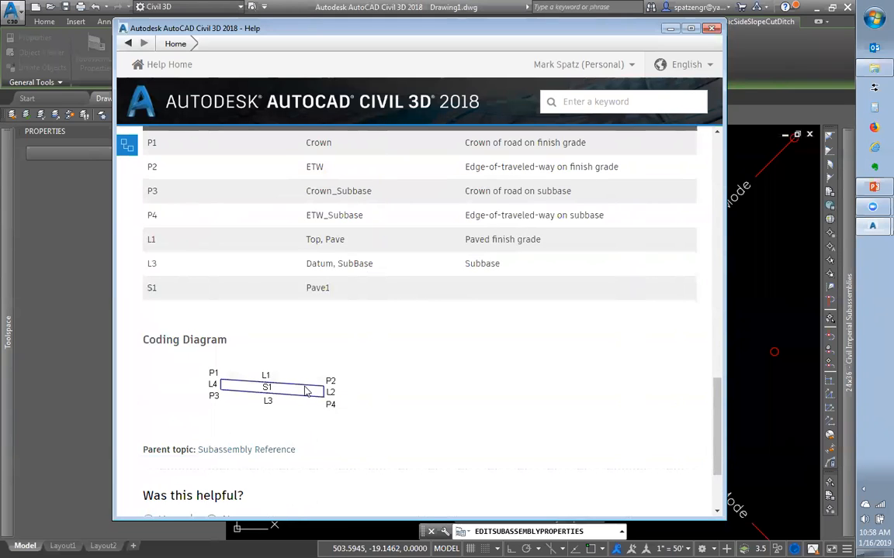
pyautogui.scroll(4, 314, 256)
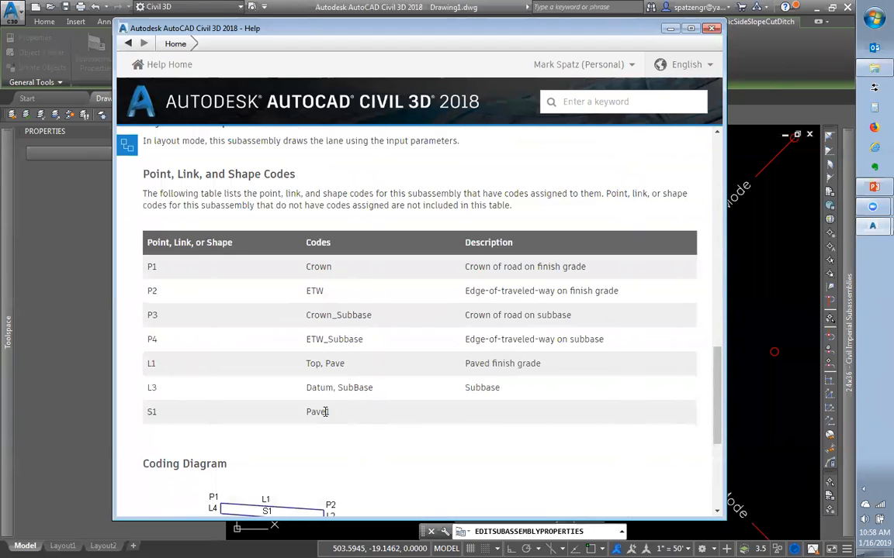
pyautogui.doubleClick(314, 363)
pyautogui.scroll(-2, 207, 438)
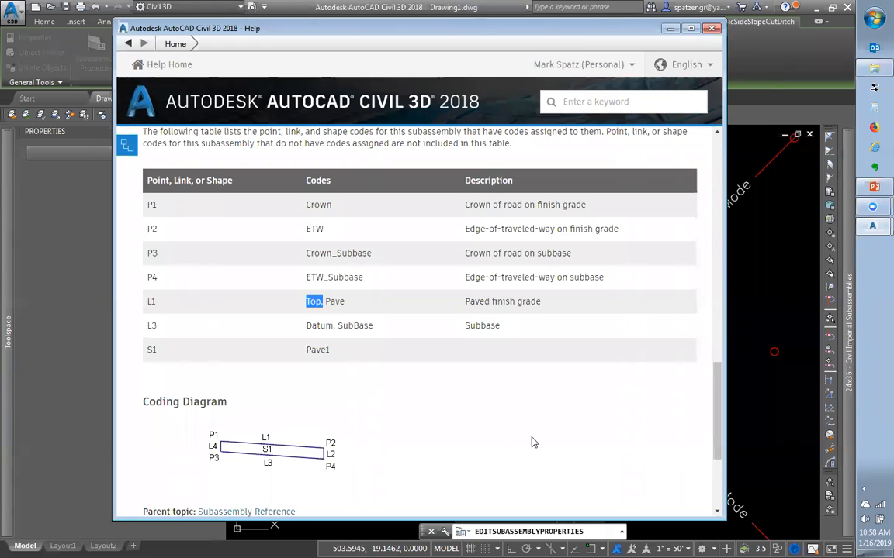
pyautogui.moveTo(306, 326); pyautogui.dragTo(330, 327)
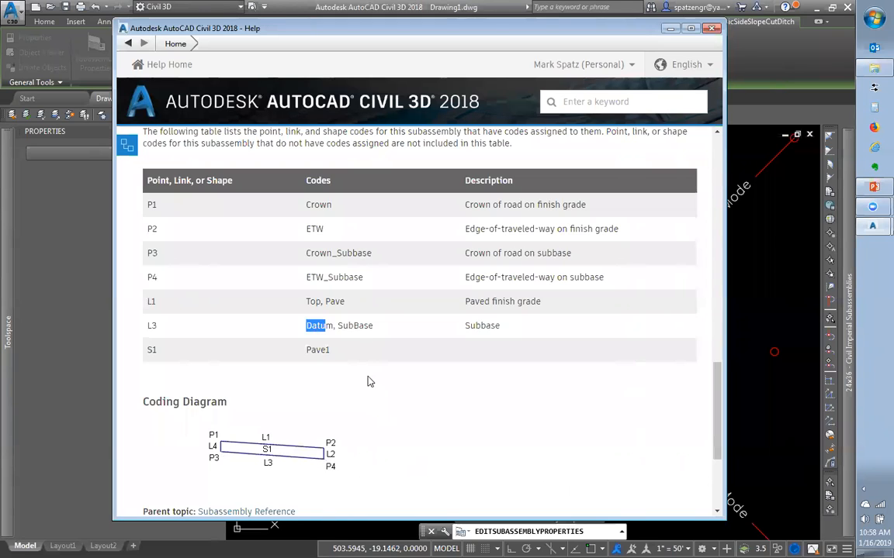
pyautogui.moveTo(334, 326)
pyautogui.mouseDown()
pyautogui.moveTo(307, 326)
pyautogui.moveTo(321, 306)
pyautogui.moveTo(318, 329)
pyautogui.moveTo(327, 331)
pyautogui.mouseUp()
pyautogui.click(310, 305)
pyautogui.click(308, 320)
pyautogui.moveTo(308, 328); pyautogui.dragTo(336, 325)
pyautogui.click(311, 205)
pyautogui.doubleClick(311, 204)
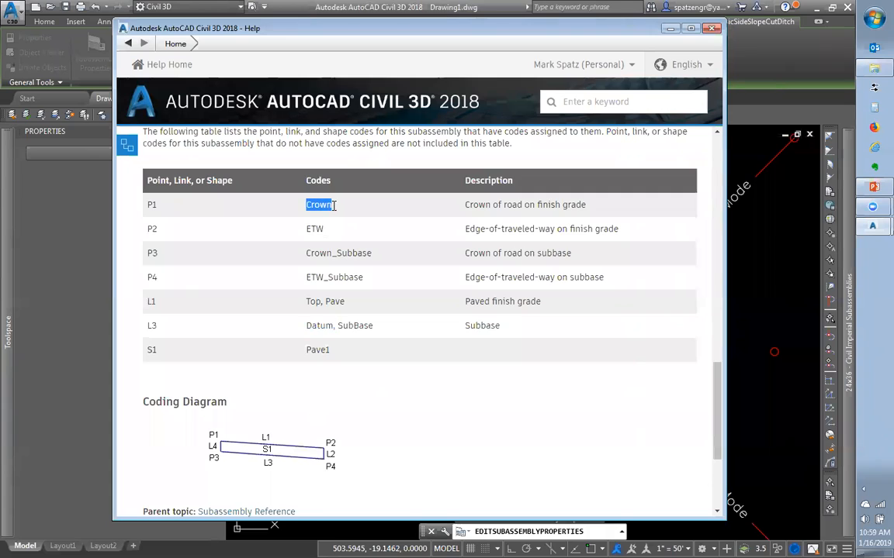
pyautogui.doubleClick(314, 229)
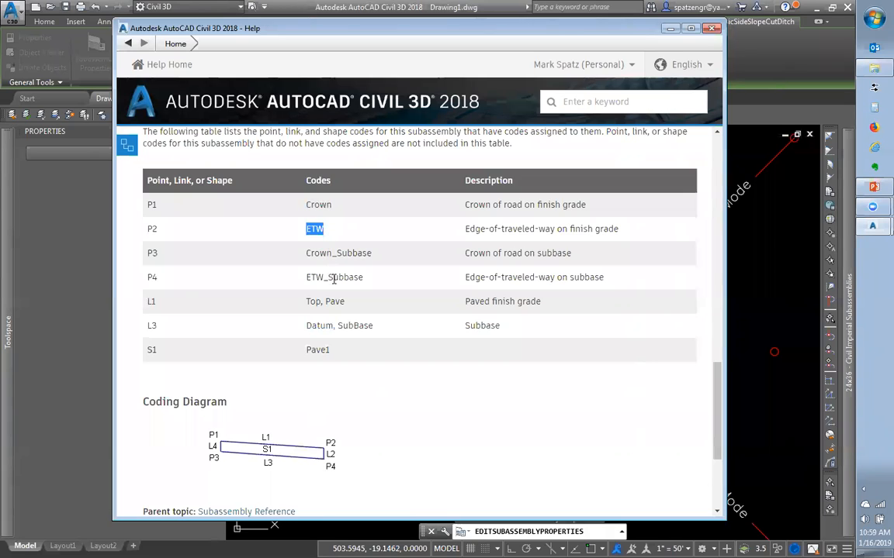
pyautogui.moveTo(311, 253); pyautogui.dragTo(341, 273)
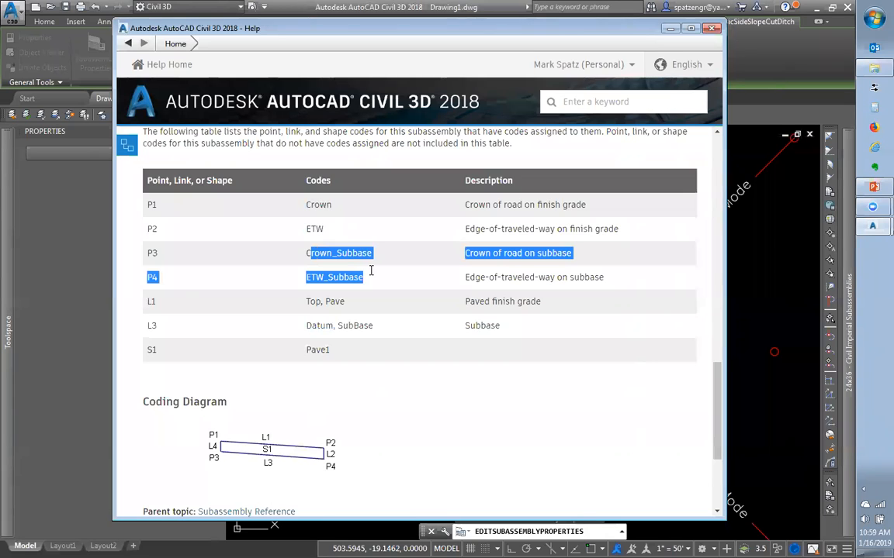
pyautogui.moveTo(607, 287); pyautogui.dragTo(214, 449)
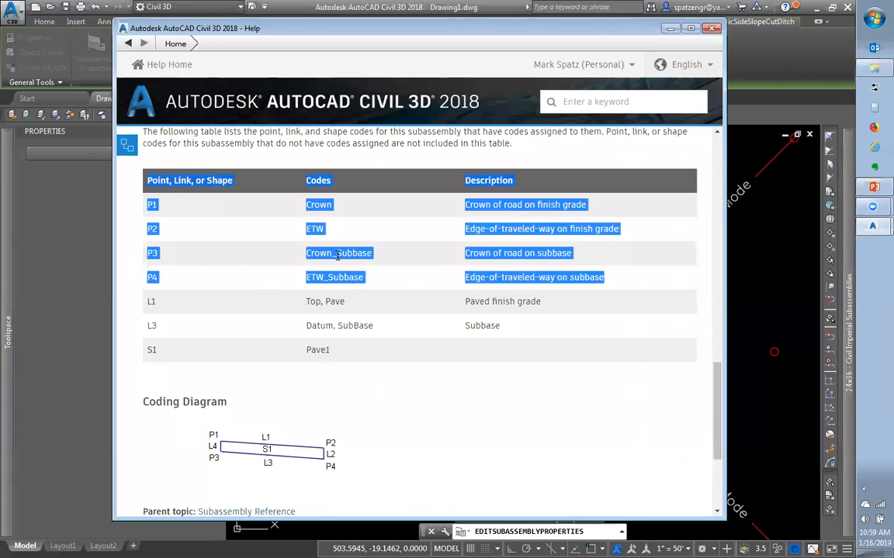
pyautogui.click(300, 246)
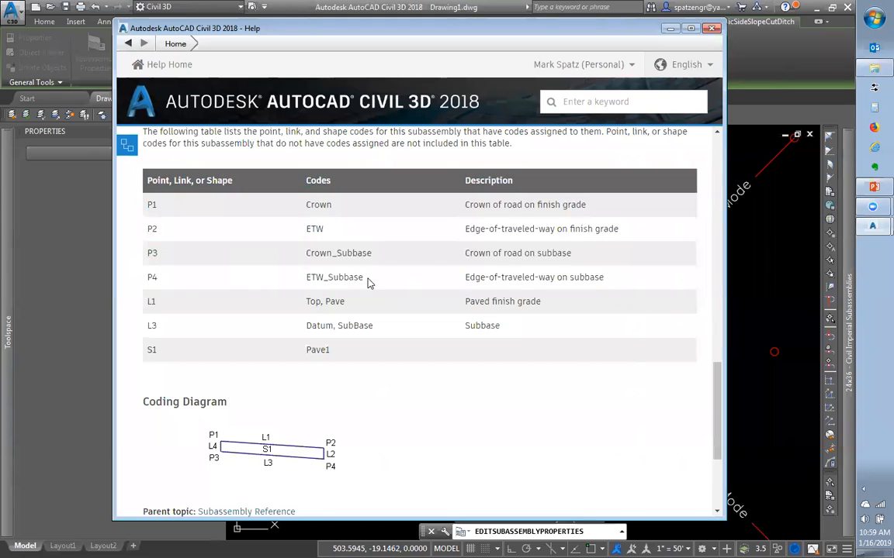
pyautogui.moveTo(369, 284); pyautogui.dragTo(290, 279)
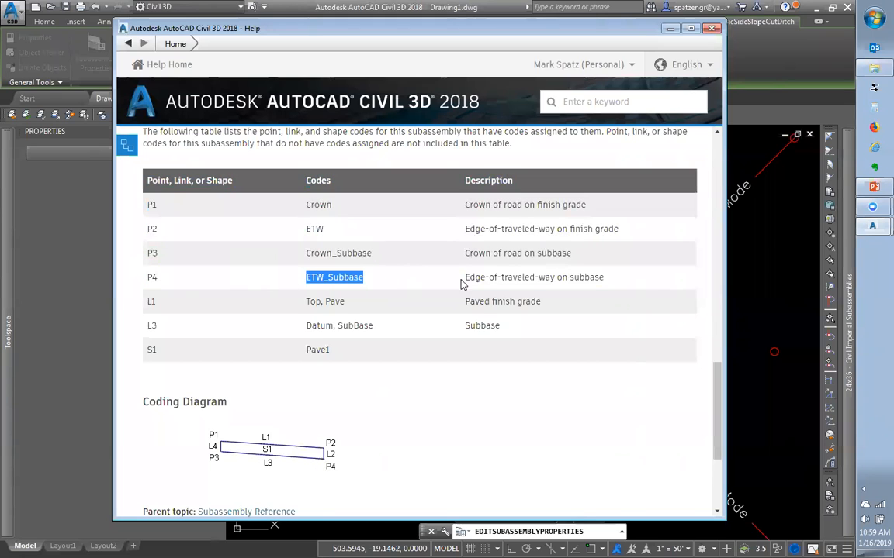
pyautogui.click(420, 273)
# Highlight the Pave1 code for shape S1 in the BasicLane coding diagram
pyautogui.scroll(3, 418, 270)
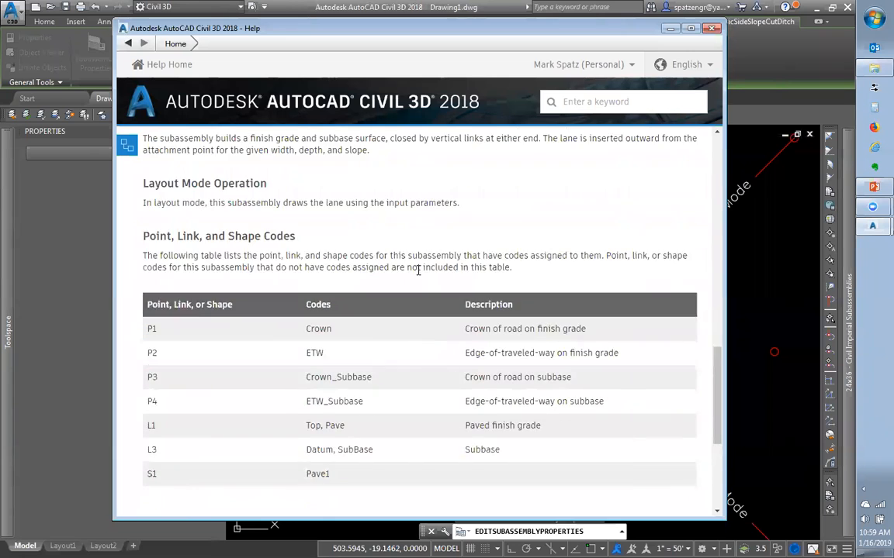
pyautogui.scroll(-5, 418, 270)
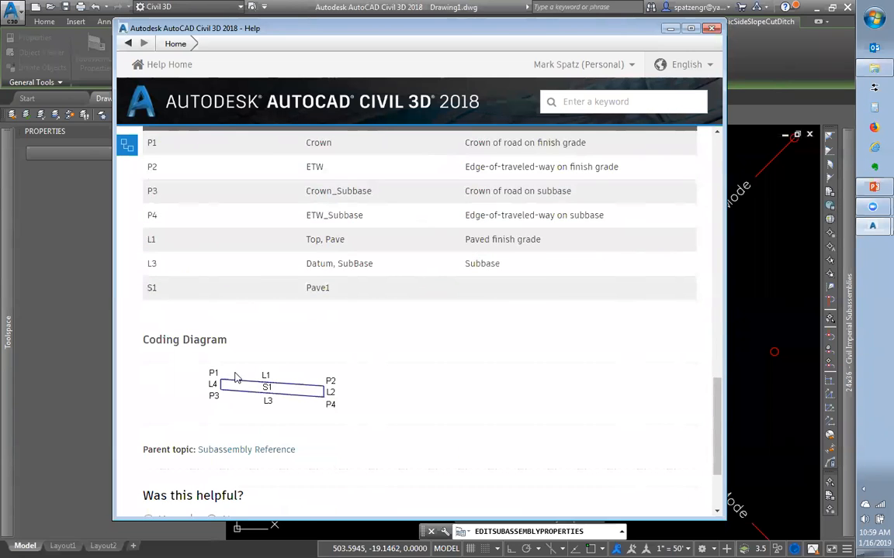
pyautogui.scroll(-3, 252, 352)
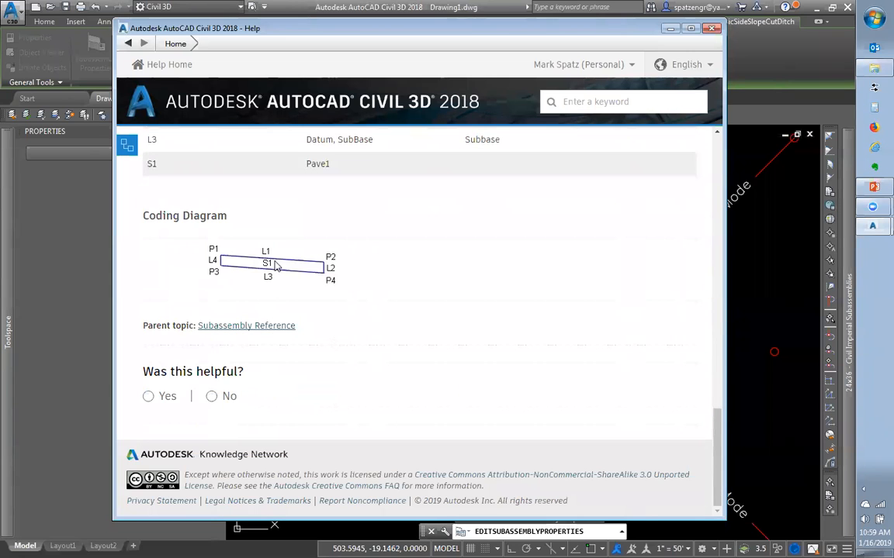
pyautogui.scroll(3, 275, 266)
pyautogui.doubleClick(328, 289)
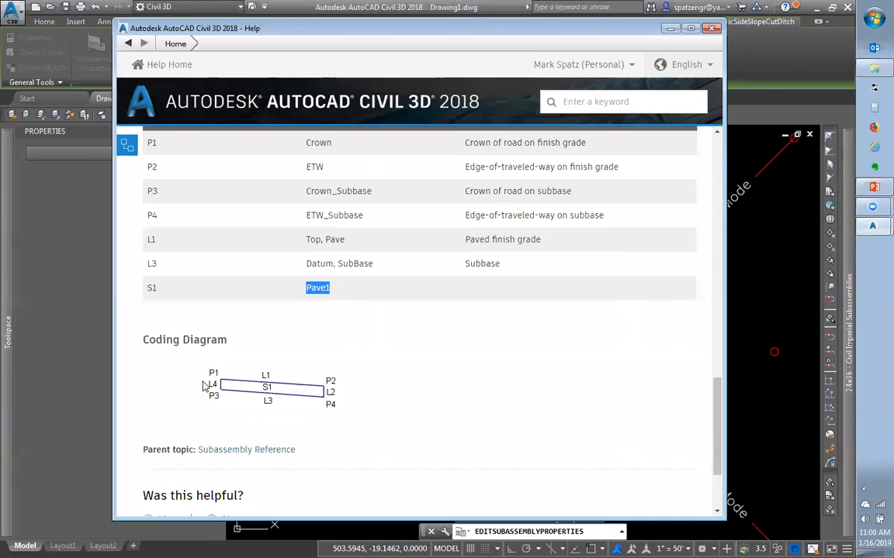
pyautogui.click(540, 338)
# Close Help and select the picture on the SubAssembly Parts slide labelling point code, link and shape
pyautogui.click(711, 29)
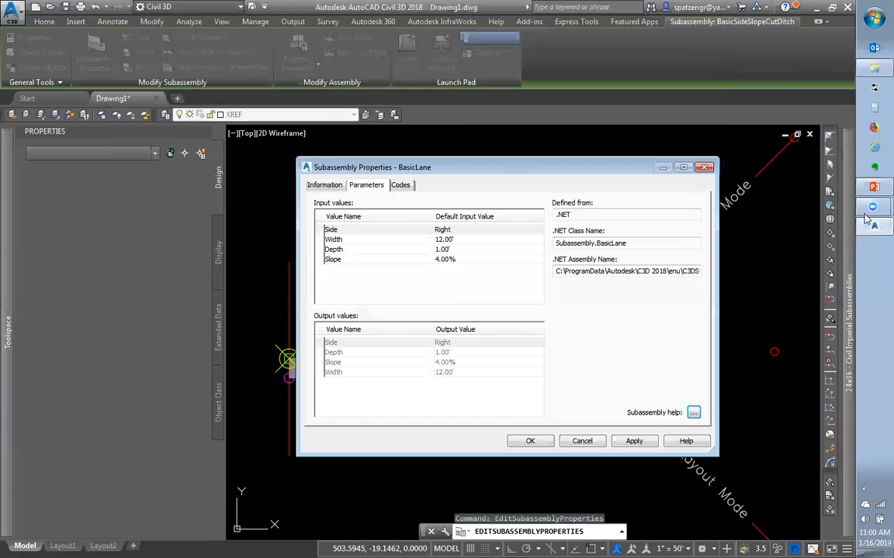
pyautogui.click(874, 188)
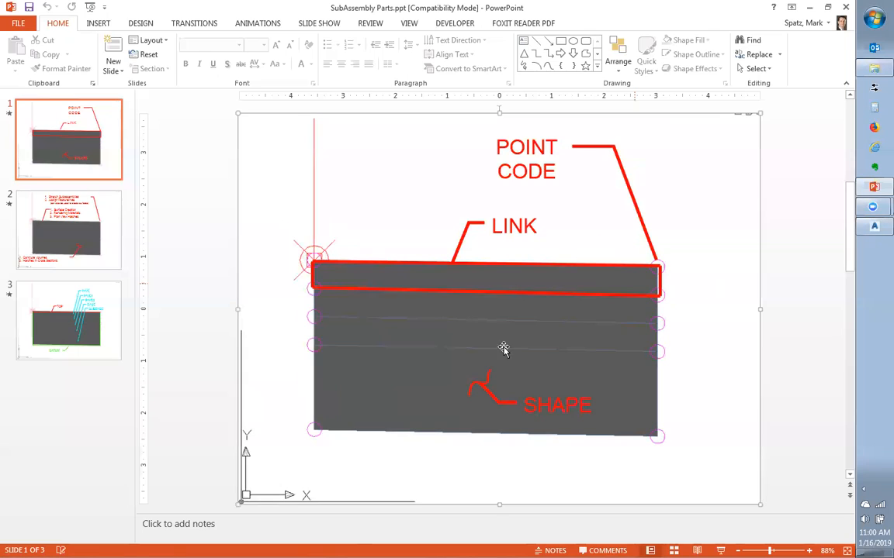
pyautogui.click(634, 494)
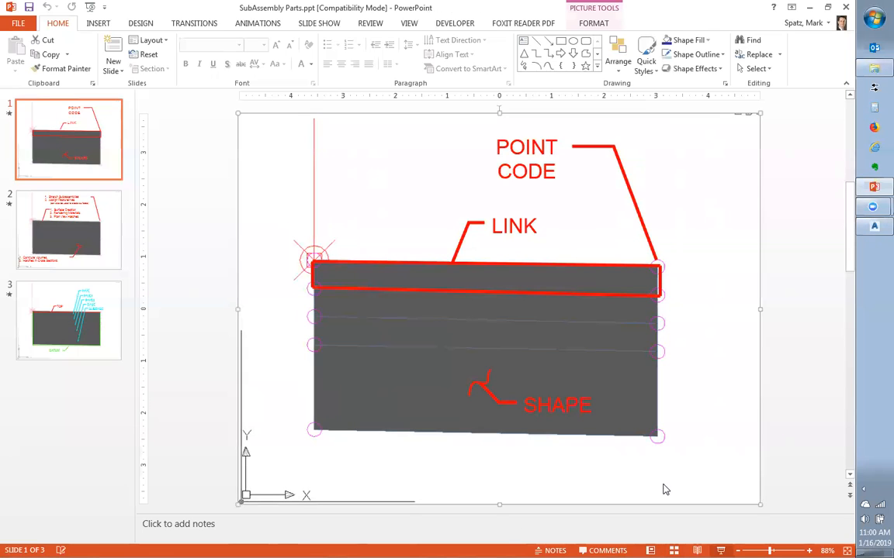
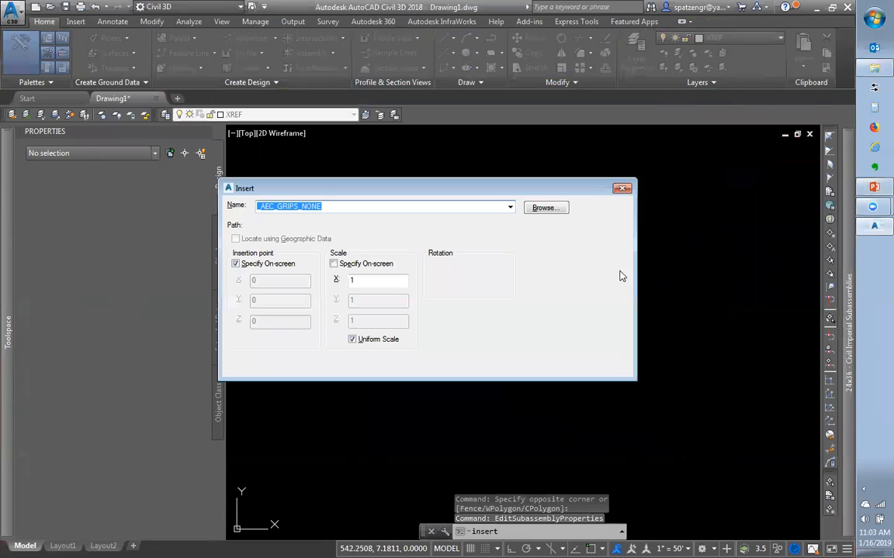
# Browse to the Class folder on drive H: to find a drawing to insert
pyautogui.click(546, 208)
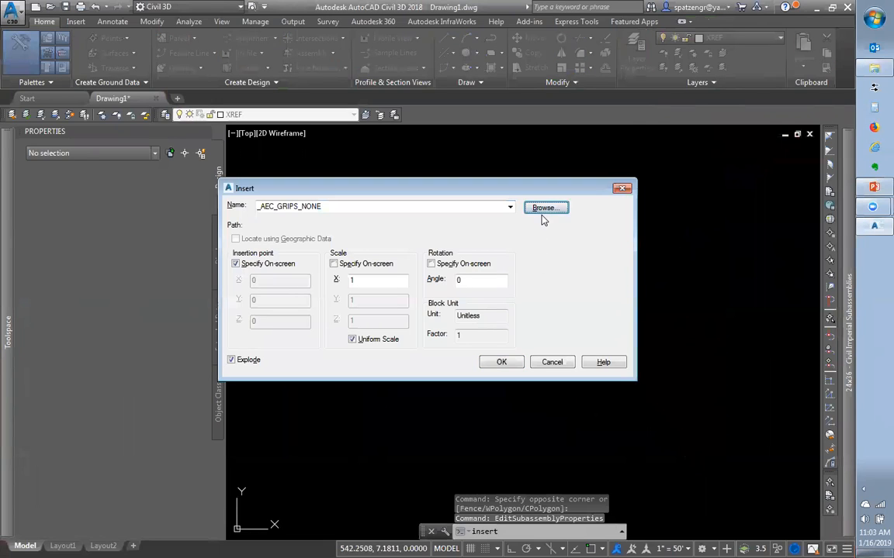
pyautogui.click(369, 151)
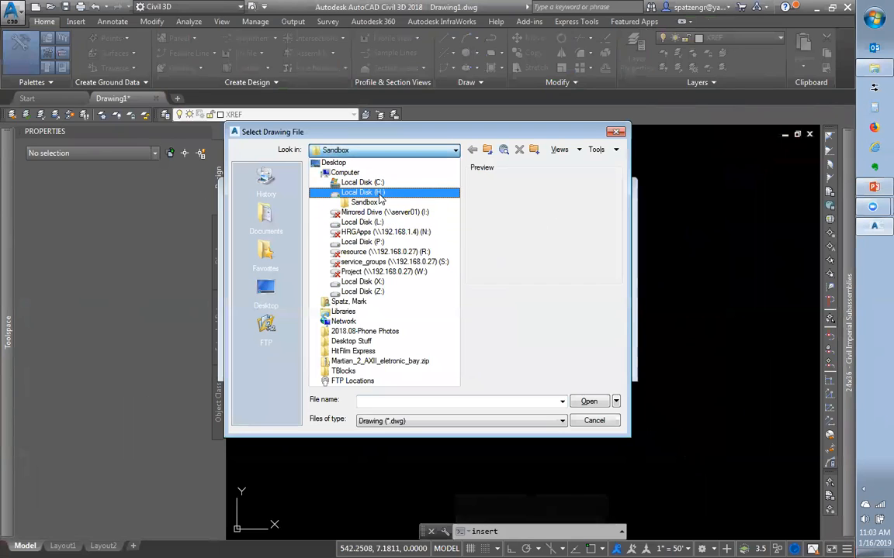
pyautogui.click(379, 198)
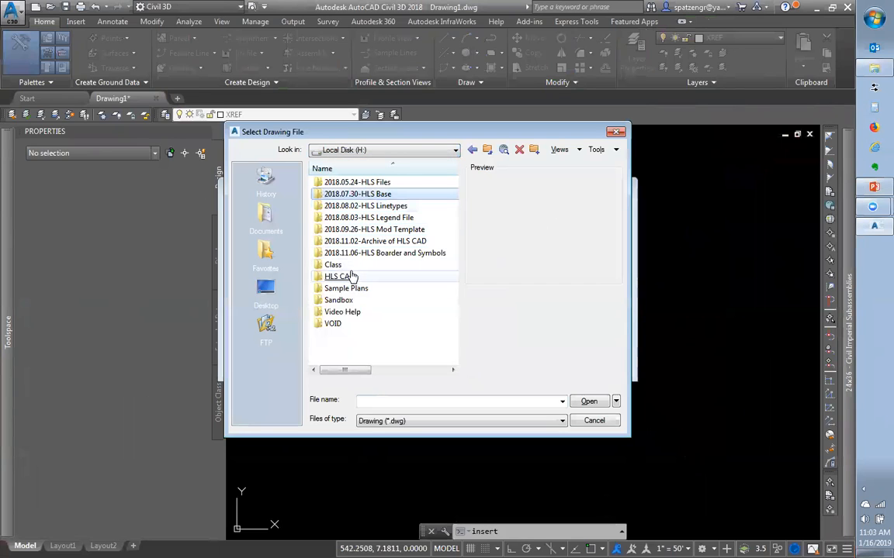
pyautogui.click(349, 277)
pyautogui.doubleClick(344, 279)
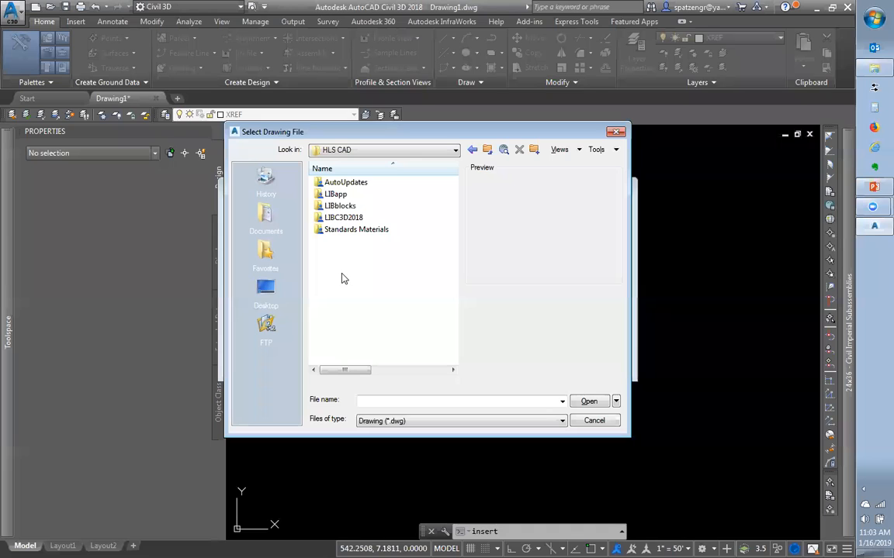
pyautogui.click(487, 149)
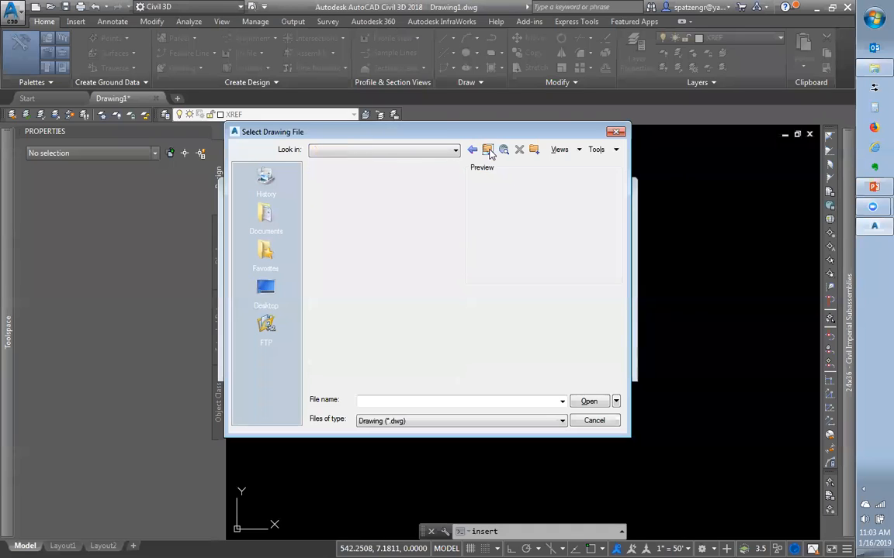
pyautogui.click(357, 278)
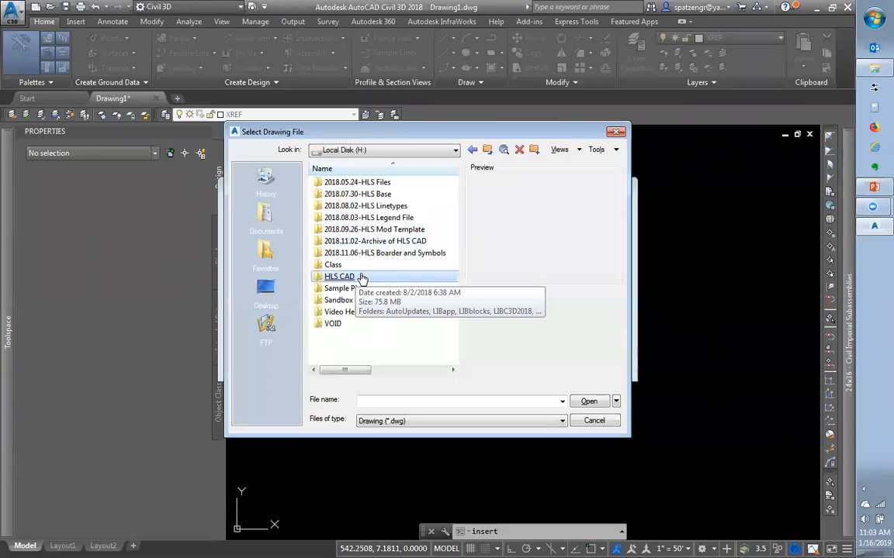
pyautogui.click(357, 278)
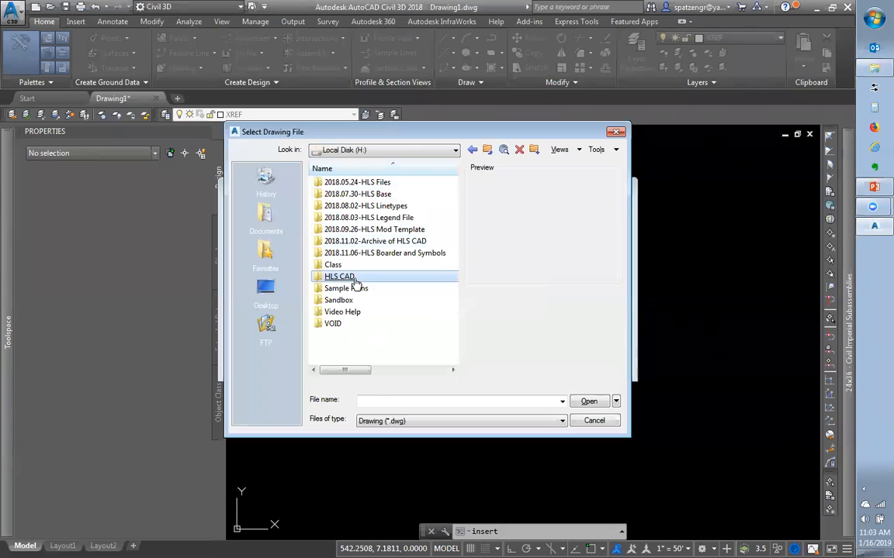
pyautogui.doubleClick(341, 266)
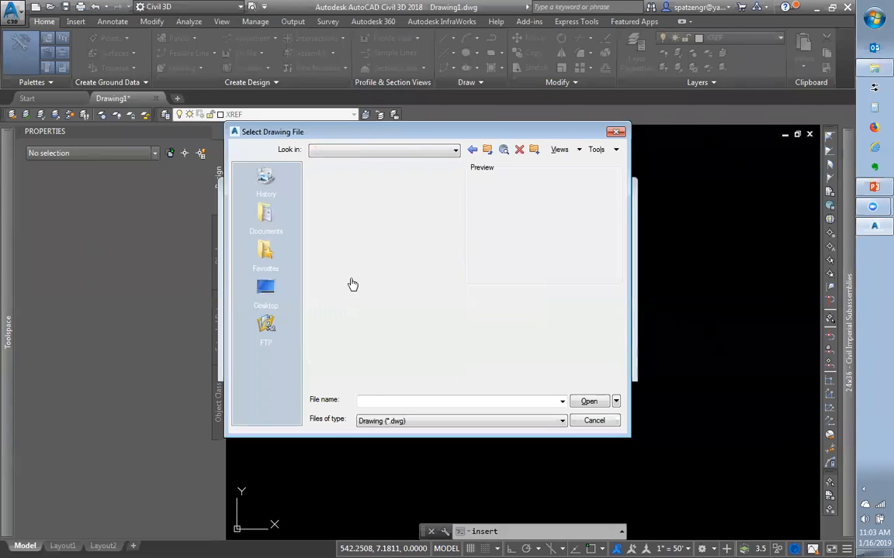
# Select Assemblies.dwg and confirm it as the drawing to insert
pyautogui.click(349, 231)
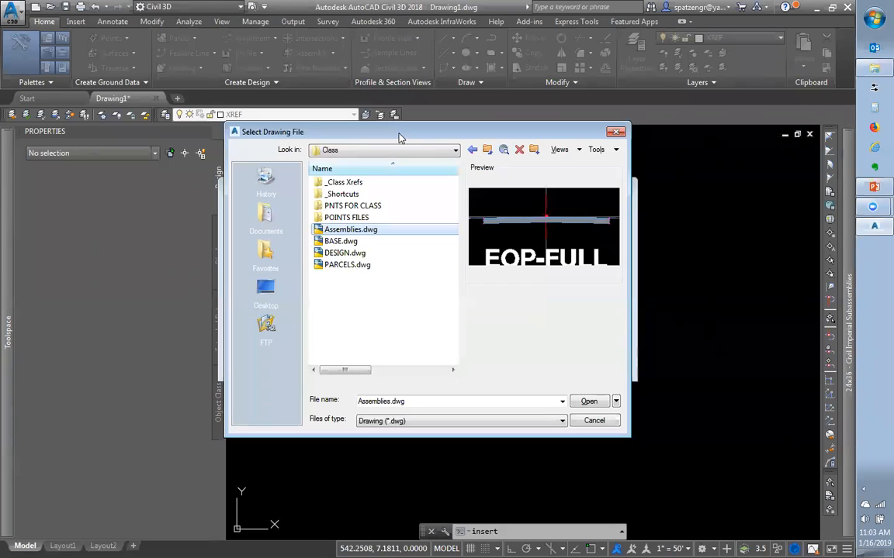
pyautogui.moveTo(241, 132); pyautogui.dragTo(444, 234)
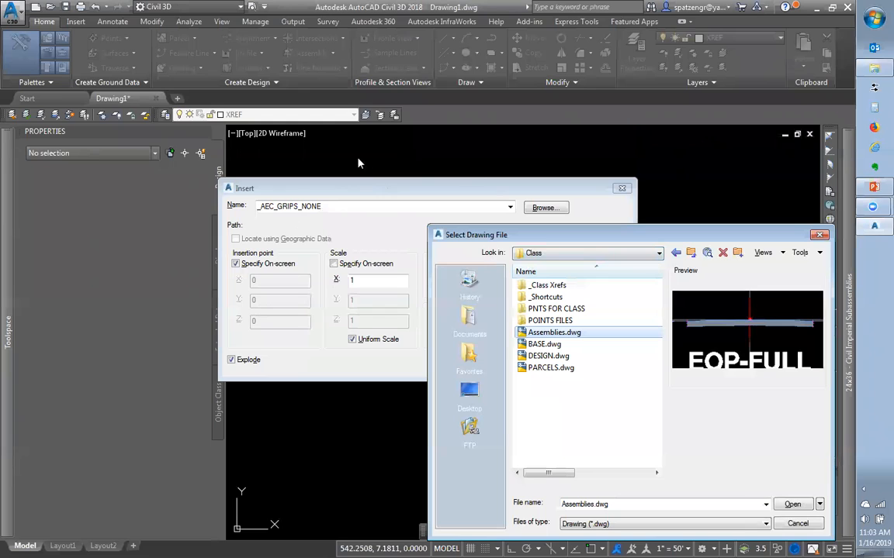
pyautogui.moveTo(548, 239); pyautogui.dragTo(545, 235)
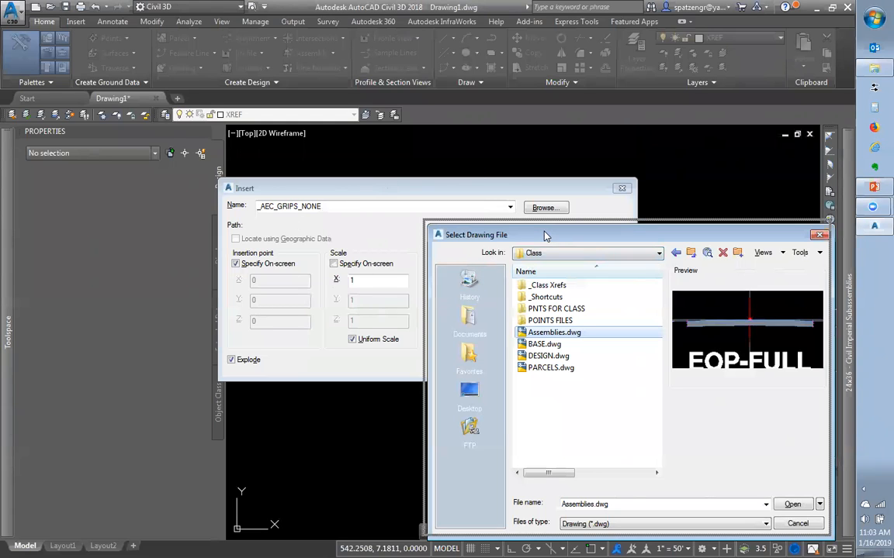
pyautogui.moveTo(417, 166); pyautogui.dragTo(419, 163)
pyautogui.click(412, 234)
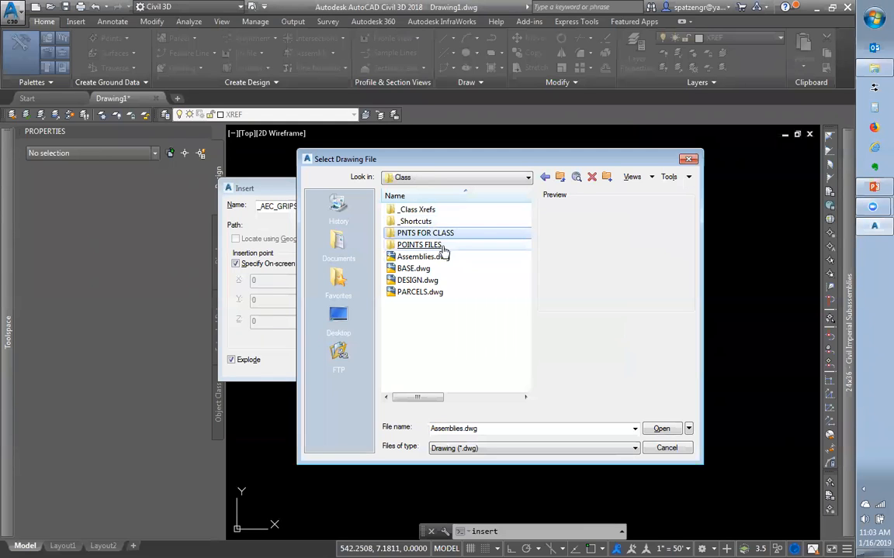
pyautogui.click(423, 264)
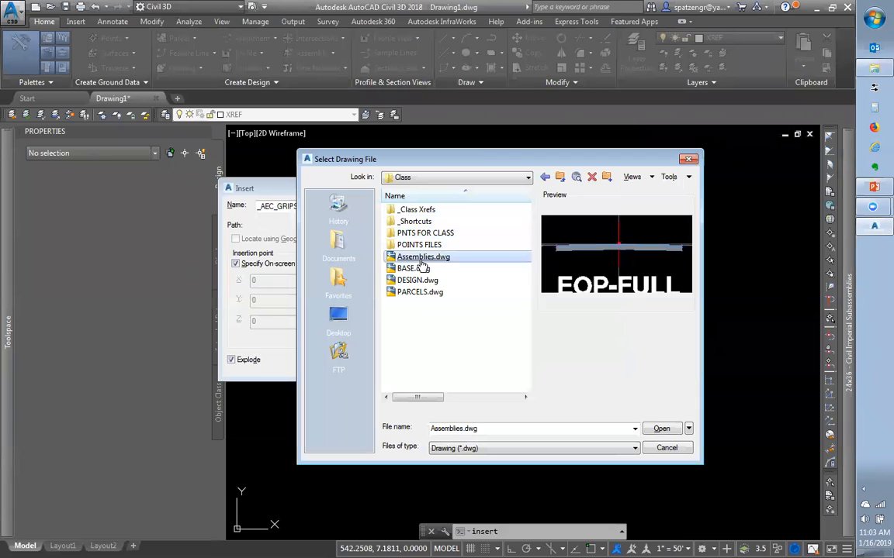
pyautogui.click(664, 432)
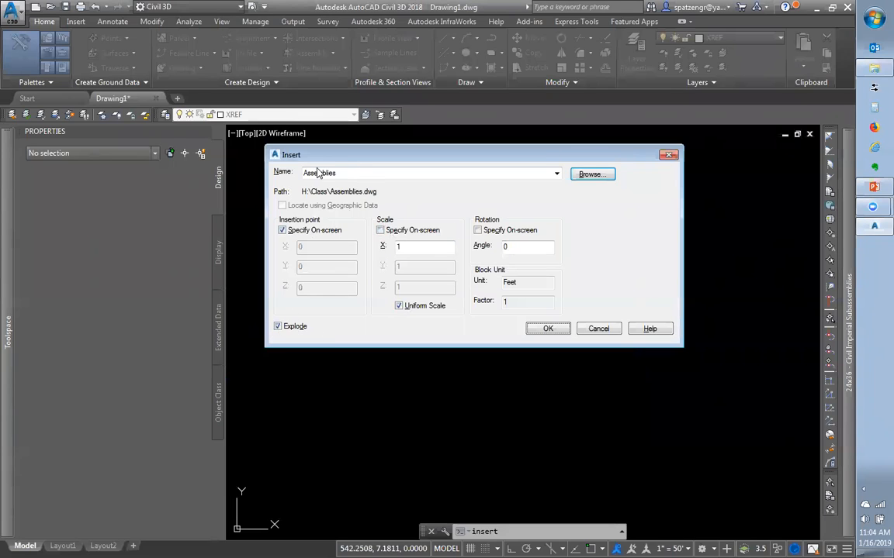
# Accept the insert settings and place Assemblies.dwg at a point in the model
pyautogui.click(549, 329)
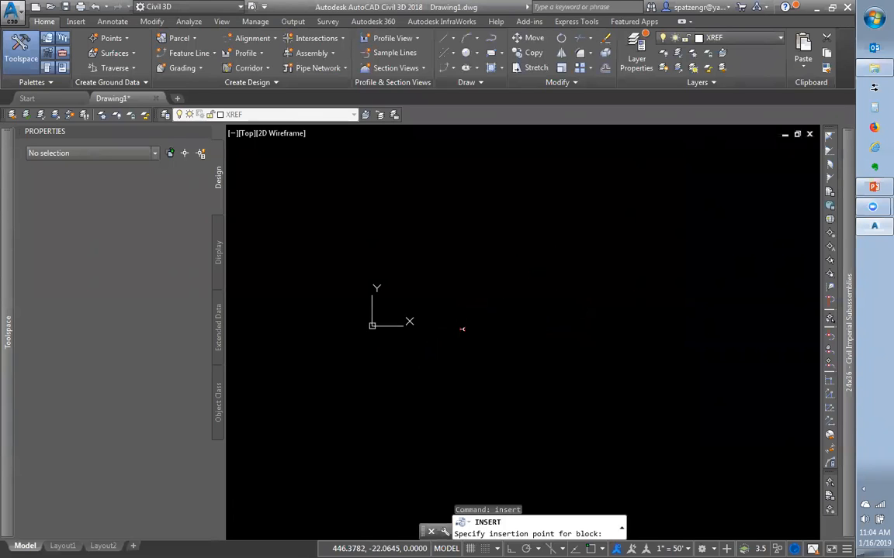
pyautogui.click(582, 257)
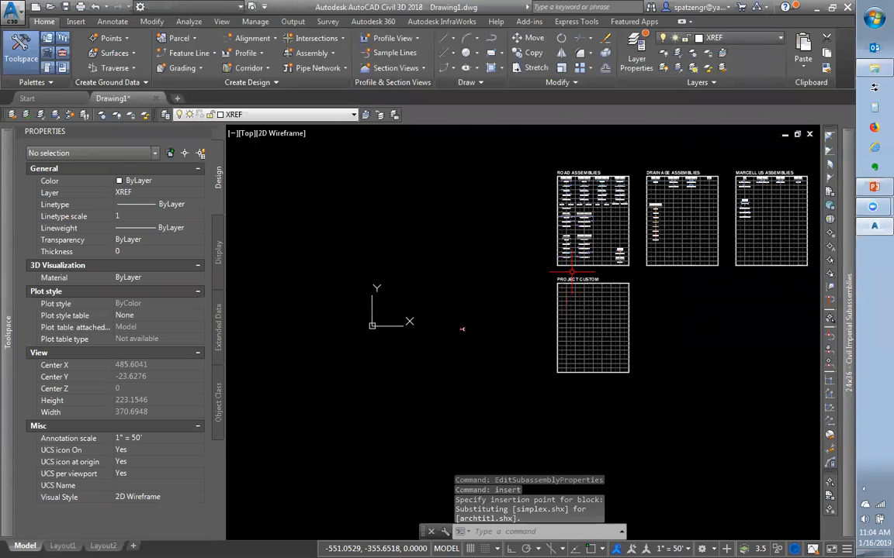
pyautogui.scroll(3, 591, 247)
pyautogui.scroll(-2, 598, 226)
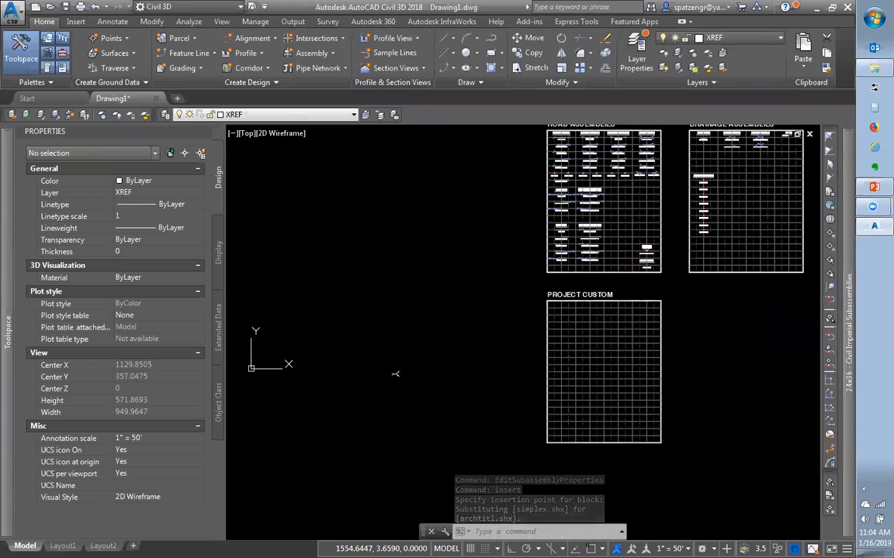
pyautogui.scroll(-3, 621, 357)
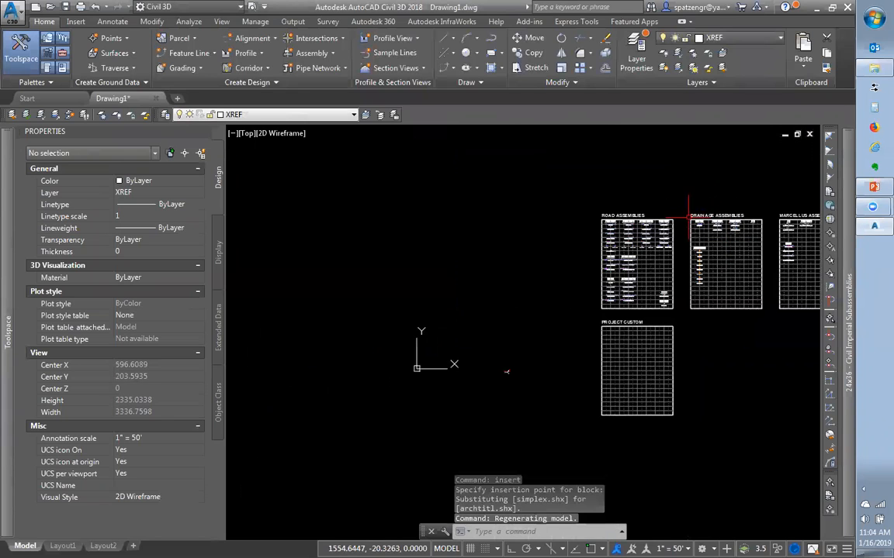
pyautogui.scroll(4, 689, 209)
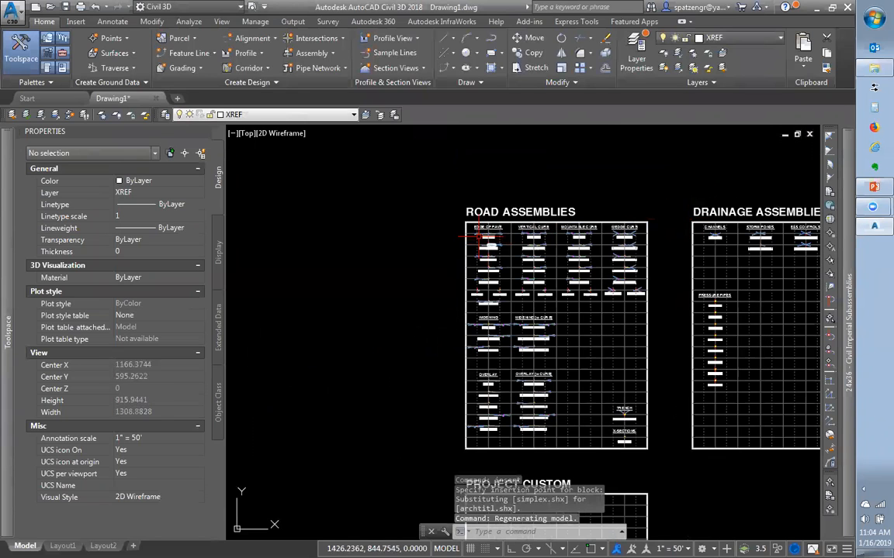
pyautogui.scroll(4, 448, 231)
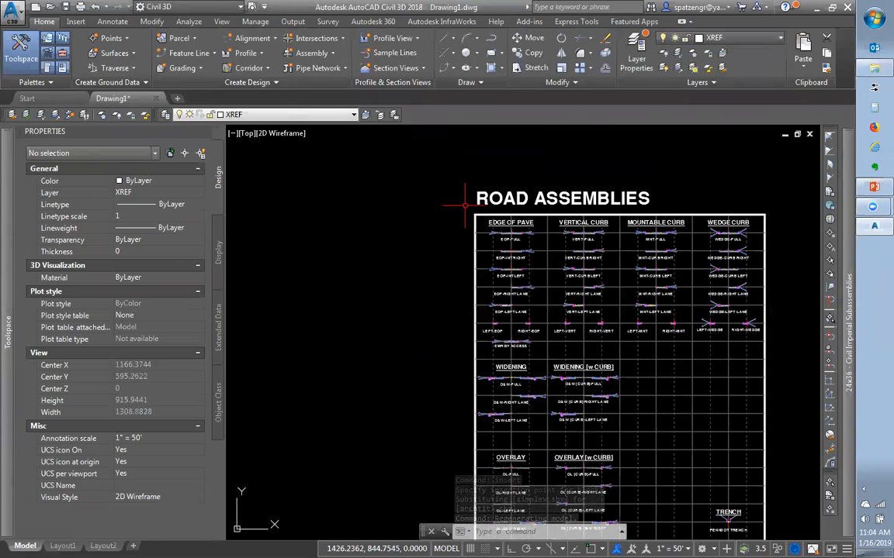
pyautogui.scroll(3, 543, 233)
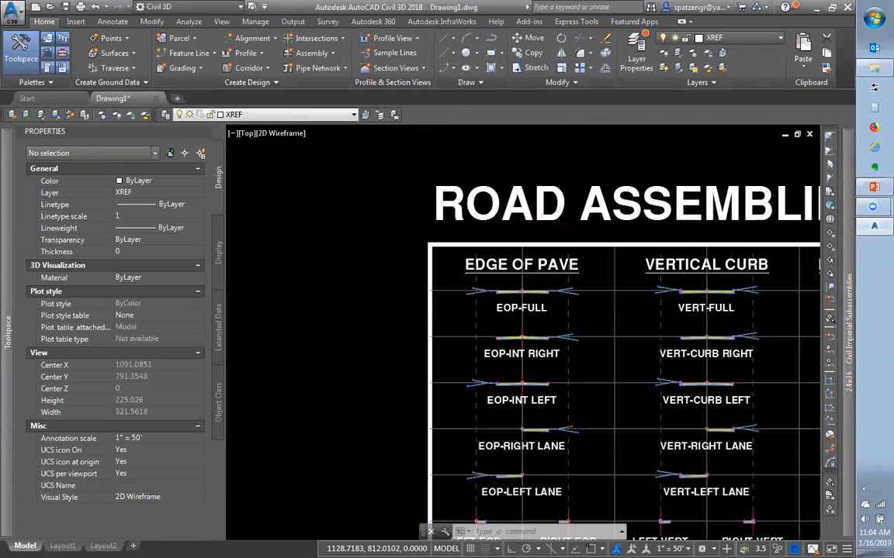
pyautogui.scroll(2, 592, 293)
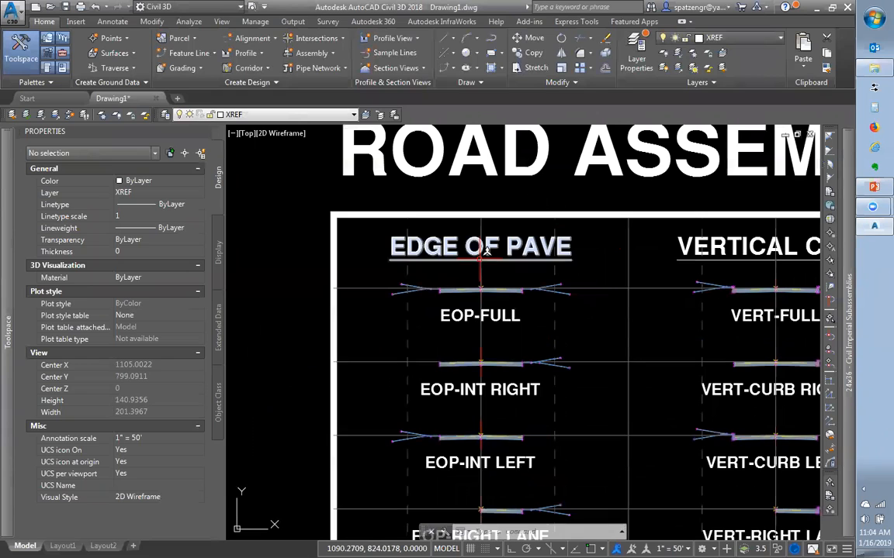
pyautogui.write('p')
pyautogui.press('Return')
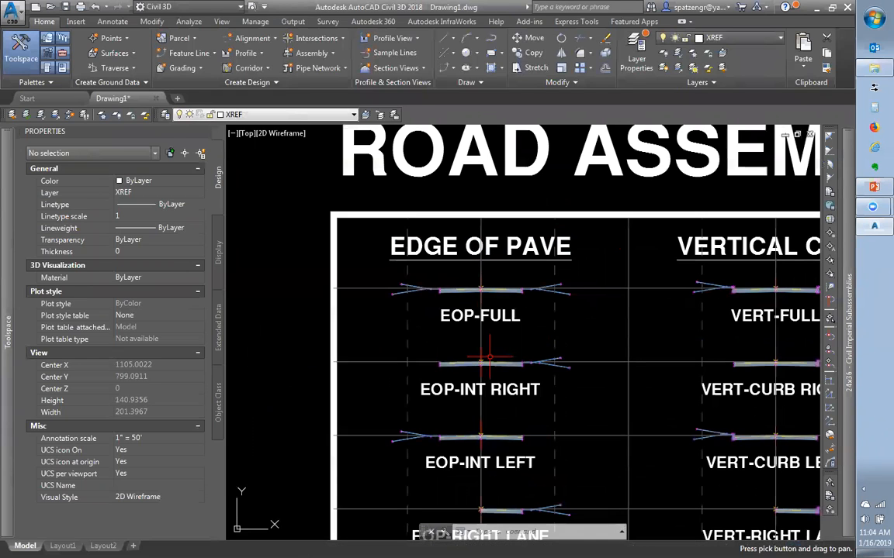
pyautogui.moveTo(436, 327)
pyautogui.mouseDown()
pyautogui.moveTo(392, 359)
pyautogui.moveTo(384, 300)
pyautogui.mouseUp()
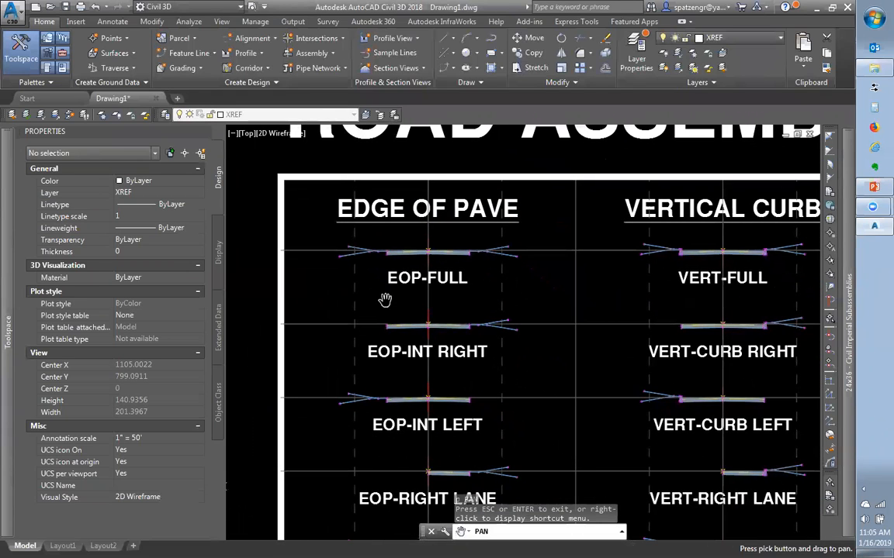
pyautogui.moveTo(504, 423); pyautogui.dragTo(503, 305)
pyautogui.moveTo(509, 343); pyautogui.dragTo(493, 399)
pyautogui.moveTo(490, 273); pyautogui.dragTo(455, 429)
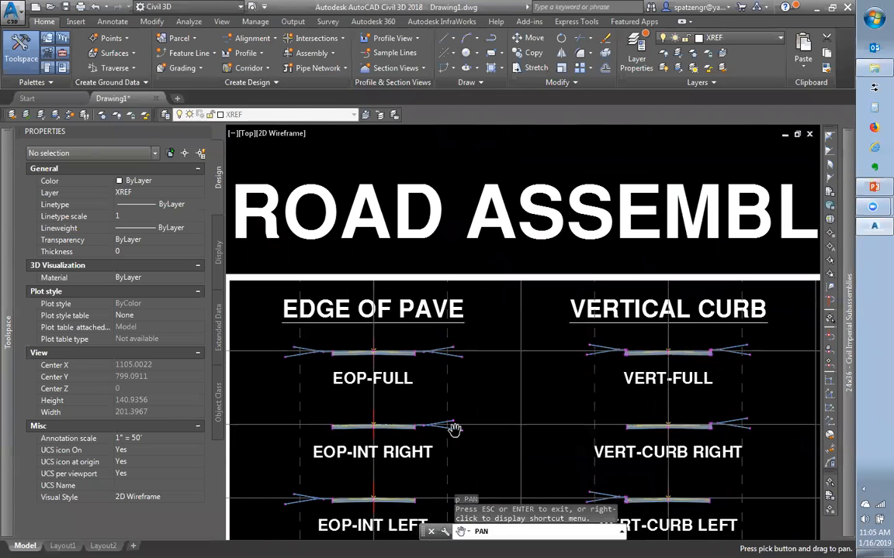
pyautogui.moveTo(329, 375); pyautogui.dragTo(346, 370)
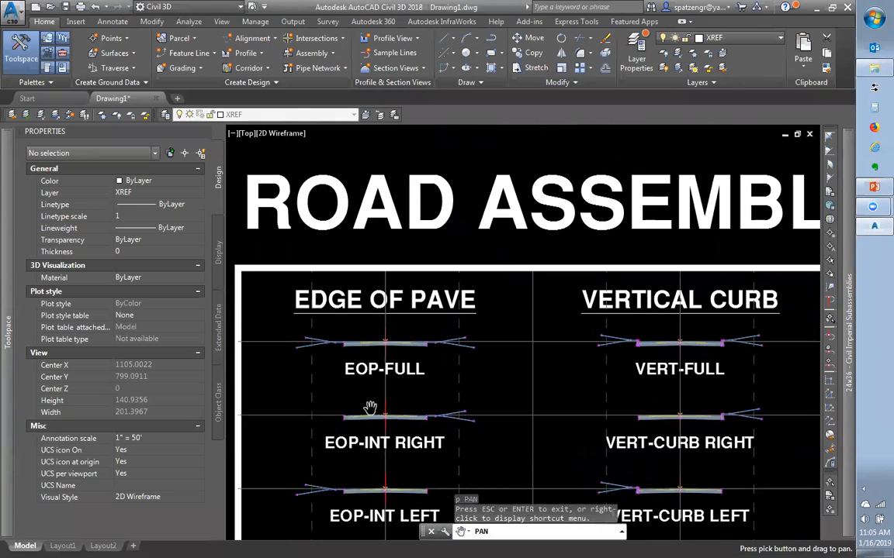
pyautogui.moveTo(405, 425)
pyautogui.mouseDown()
pyautogui.moveTo(416, 409)
pyautogui.moveTo(460, 427)
pyautogui.moveTo(464, 287)
pyautogui.mouseUp()
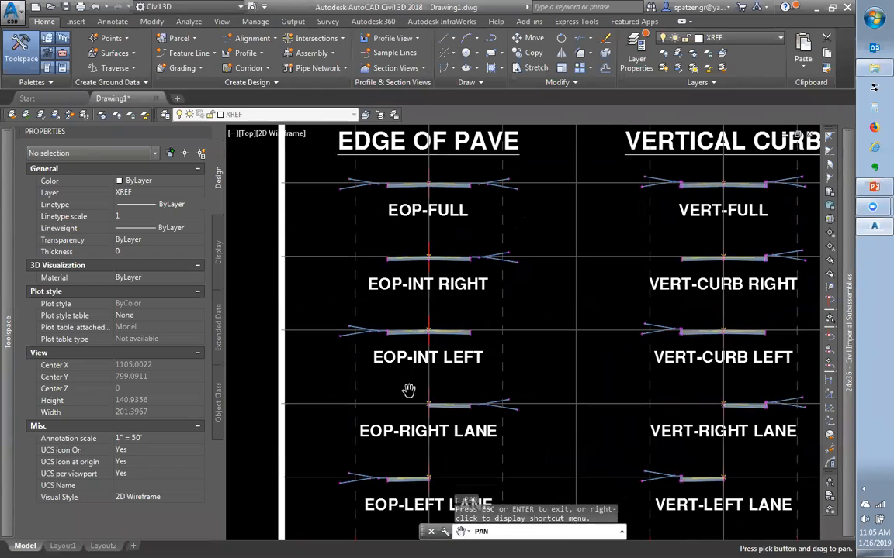
pyautogui.moveTo(469, 485); pyautogui.dragTo(478, 339)
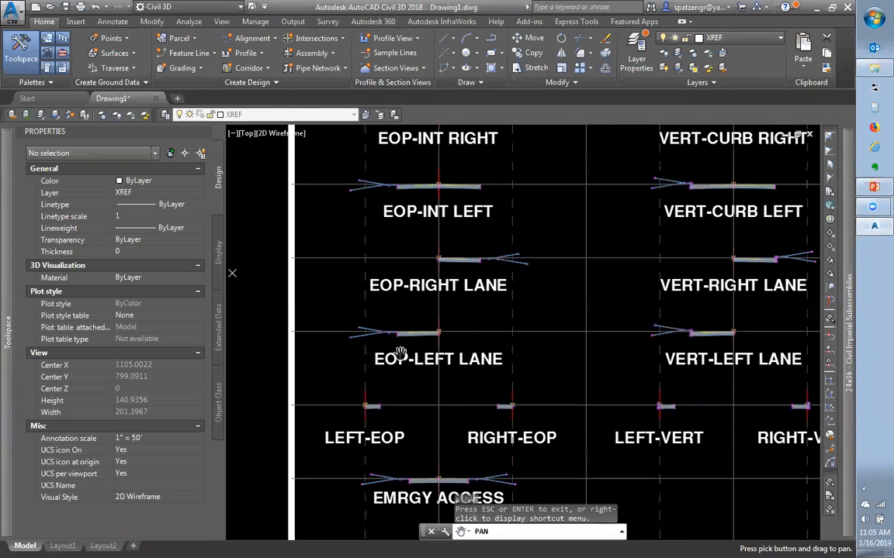
pyautogui.moveTo(471, 309); pyautogui.dragTo(466, 429)
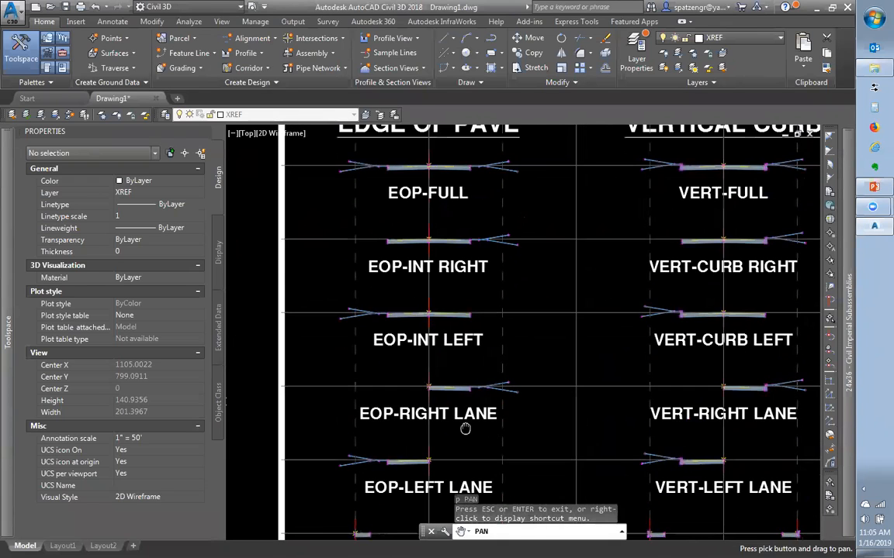
# Pan from the EMRGY ACCESS and WIDENING rows up to the ROAD ASSEMBLIES title, then zoom out
pyautogui.scroll(-2, 465, 429)
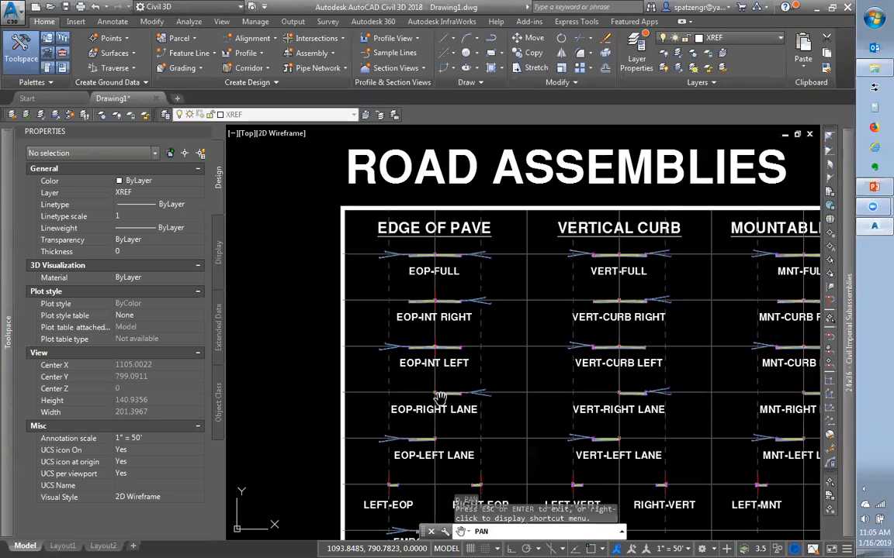
pyautogui.moveTo(424, 429); pyautogui.dragTo(415, 294)
pyautogui.moveTo(506, 307); pyautogui.dragTo(488, 417)
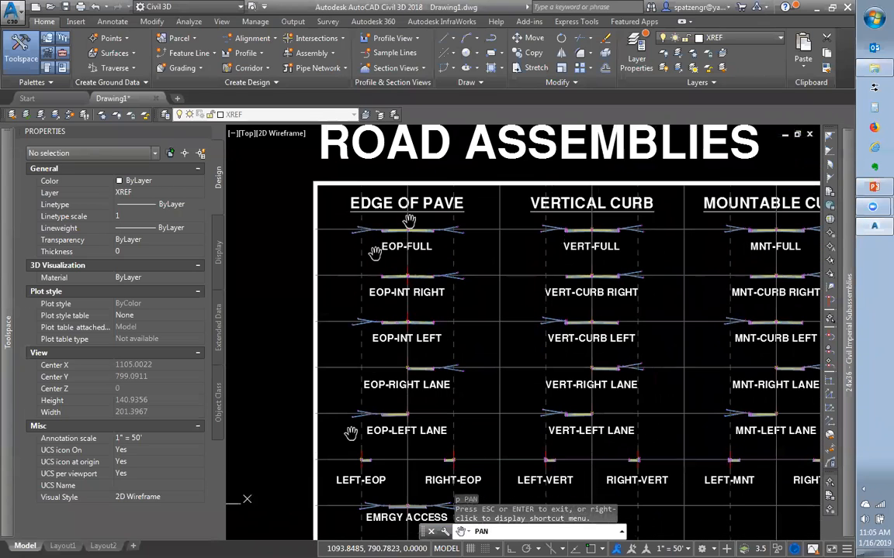
pyautogui.rightClick(444, 394)
pyautogui.click(462, 422)
pyautogui.scroll(-2, 411, 431)
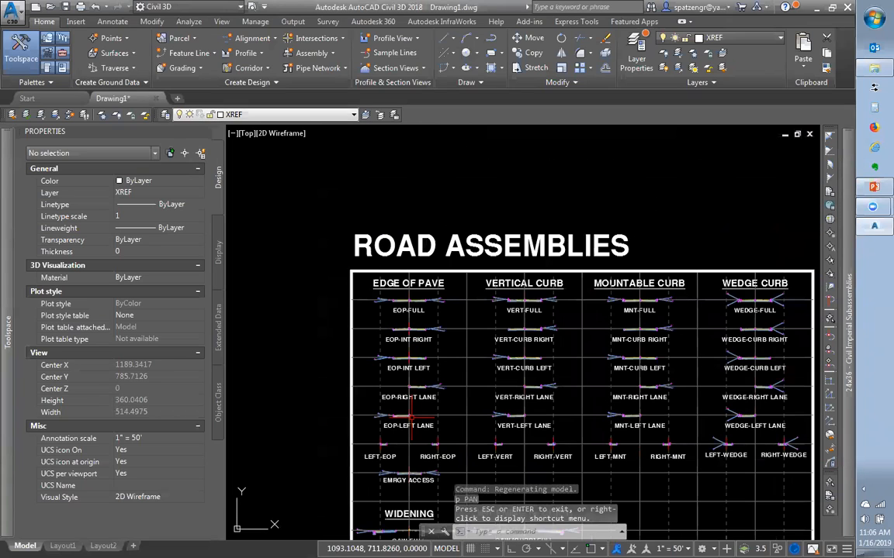
pyautogui.scroll(-2, 423, 431)
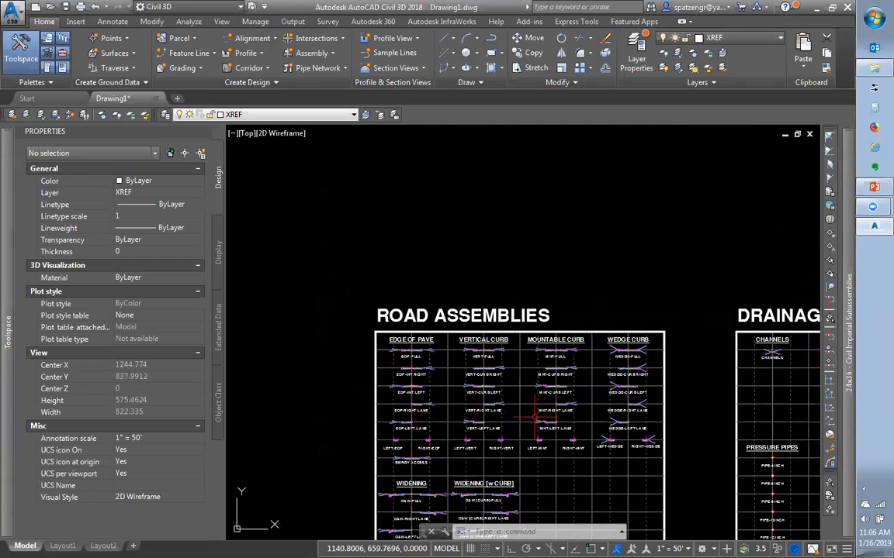
# Collapse the Properties palette and expand the Prospector's Assemblies list to review the drawing's assemblies
pyautogui.click(193, 131)
pyautogui.moveTo(9, 216)
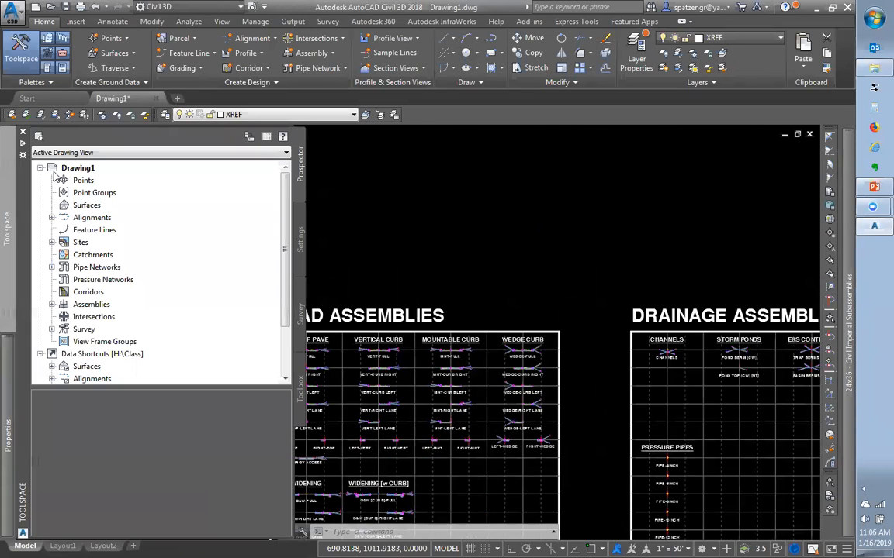
pyautogui.click(52, 305)
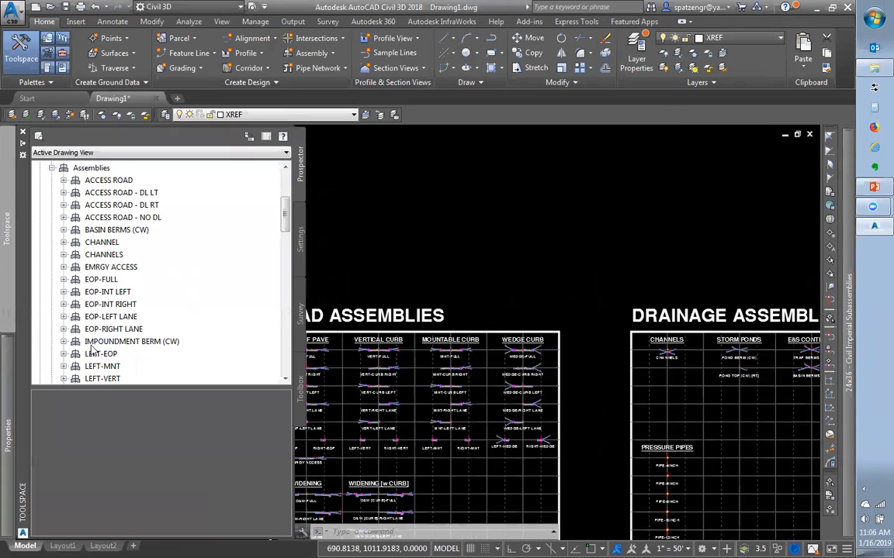
pyautogui.scroll(-8, 85, 315)
pyautogui.scroll(-8, 91, 351)
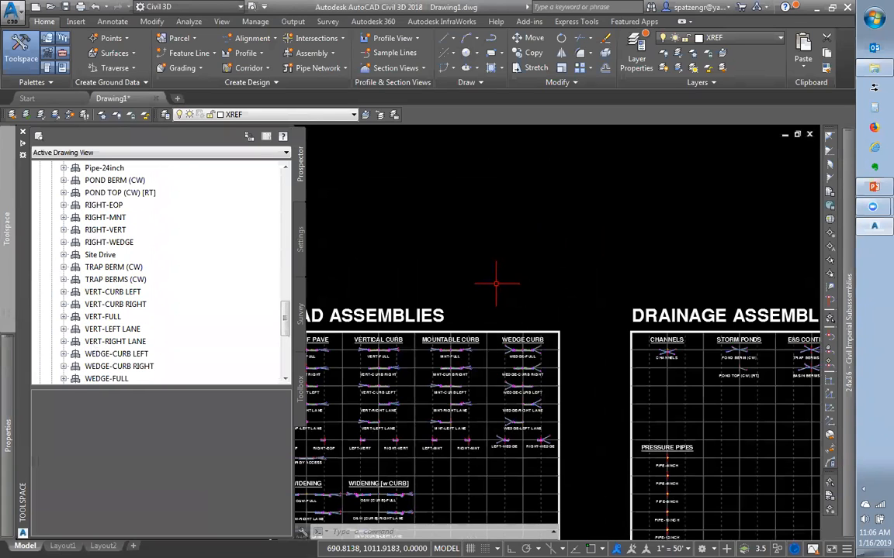
pyautogui.scroll(4, 286, 375)
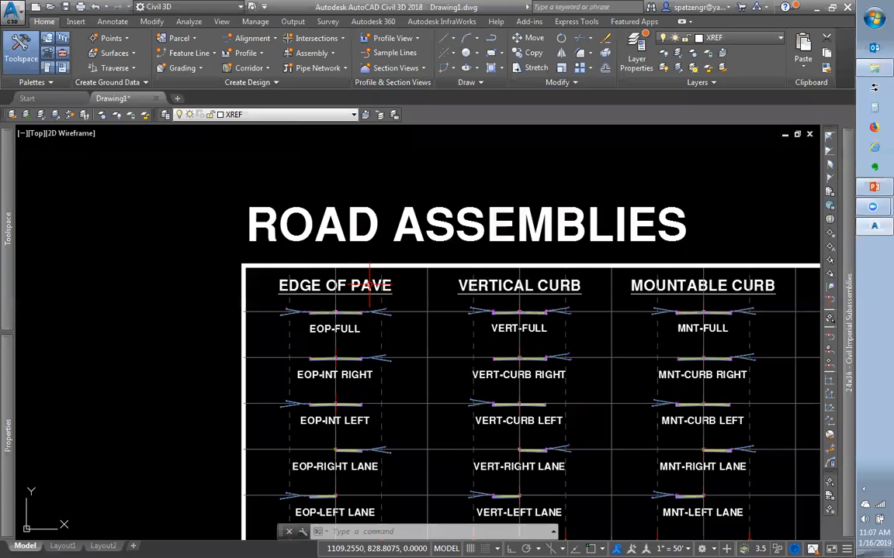
# Rename the EOP-FULL assembly to 'EOP-FULL SUPERFUN CLASS' and regenerate the drawing with REA
pyautogui.scroll(4, 304, 315)
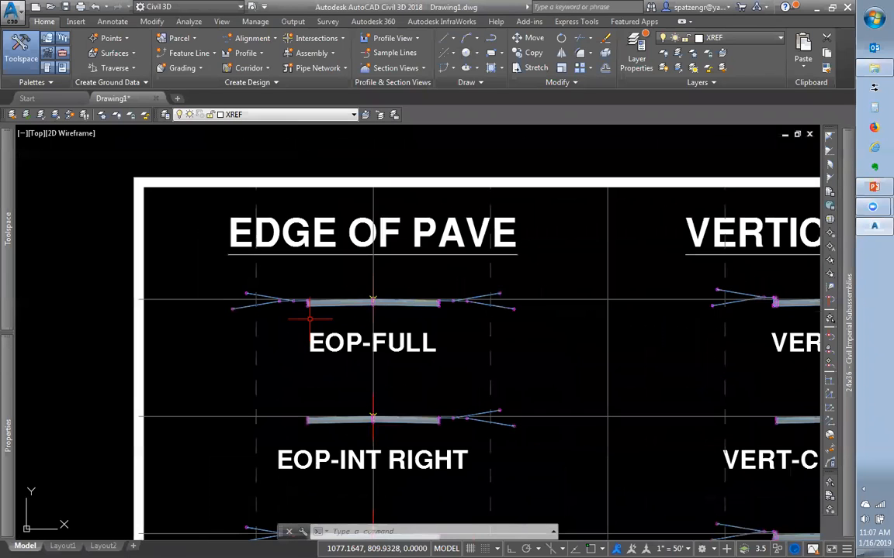
pyautogui.click(373, 301)
pyautogui.rightClick(375, 297)
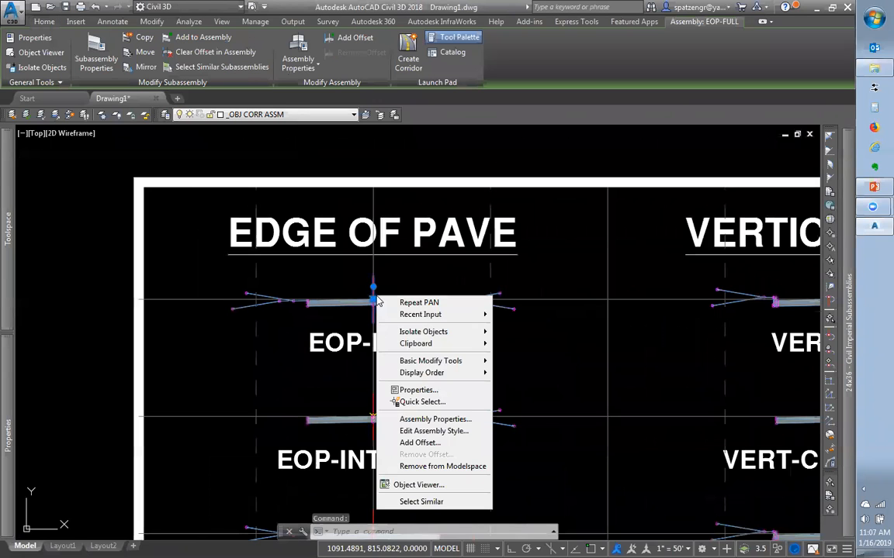
pyautogui.click(396, 421)
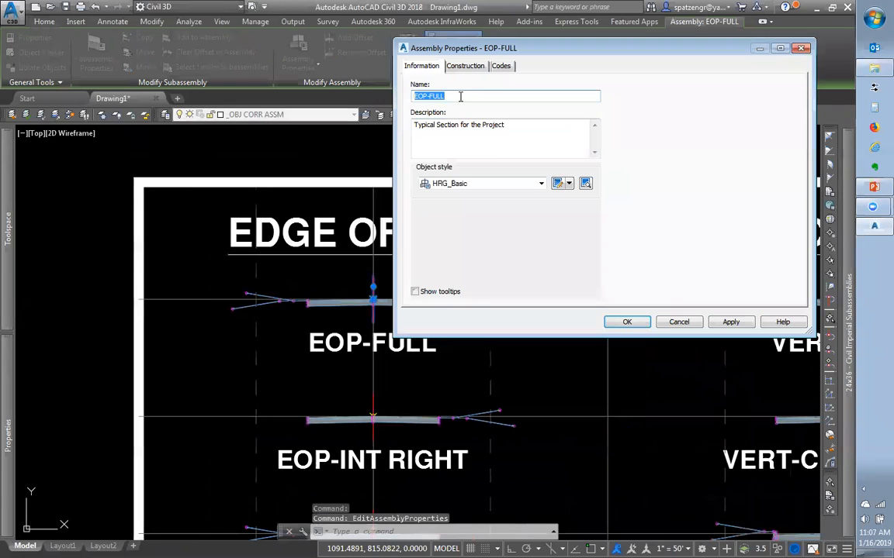
pyautogui.click(460, 96)
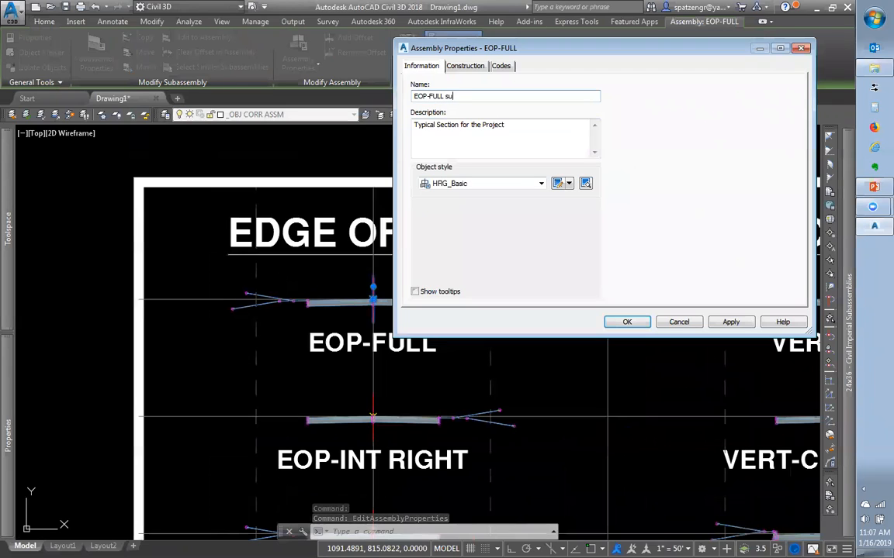
pyautogui.write('SUP')
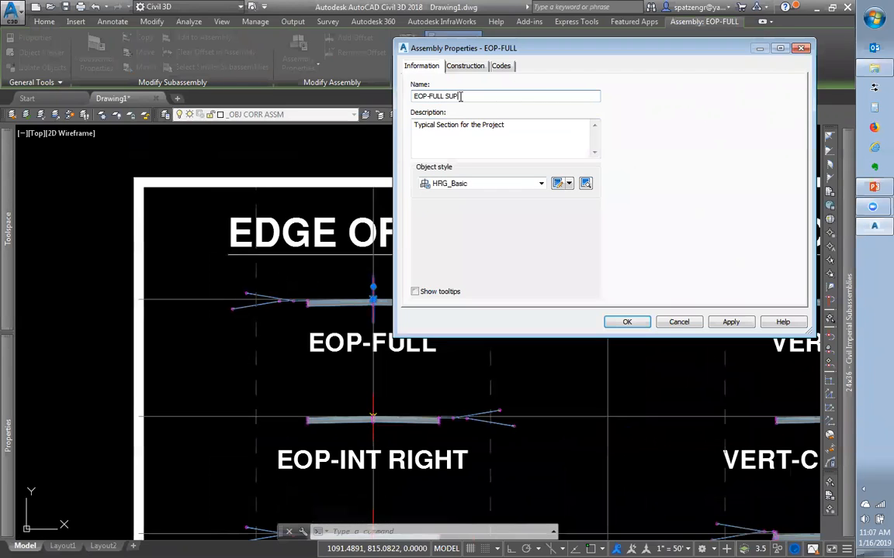
pyautogui.write('ER')
pyautogui.press('capslock')
pyautogui.write('FUN CLASS')
pyautogui.click(625, 323)
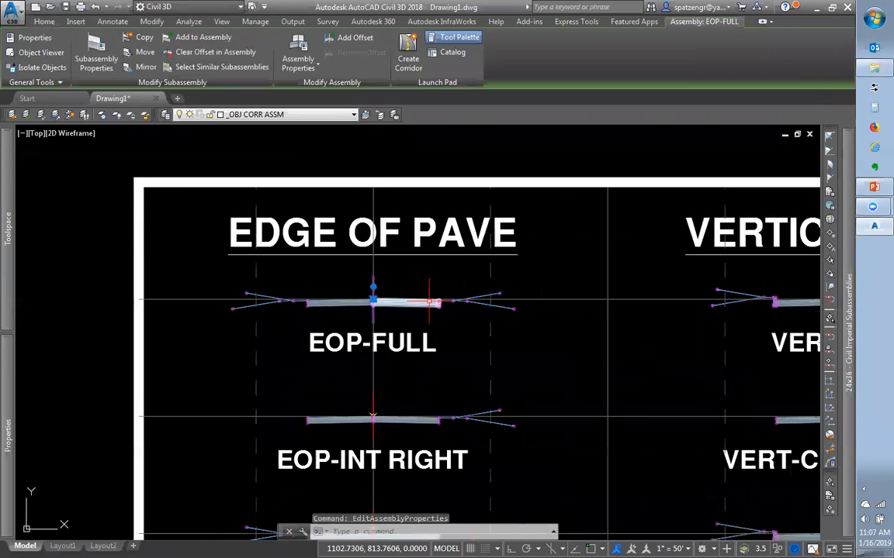
pyautogui.write('REA')
pyautogui.press('Return')
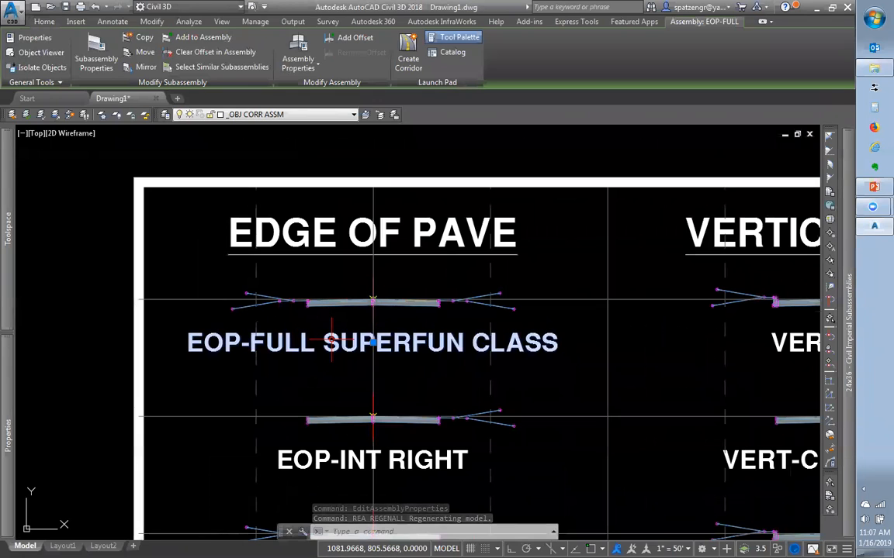
pyautogui.doubleClick(332, 346)
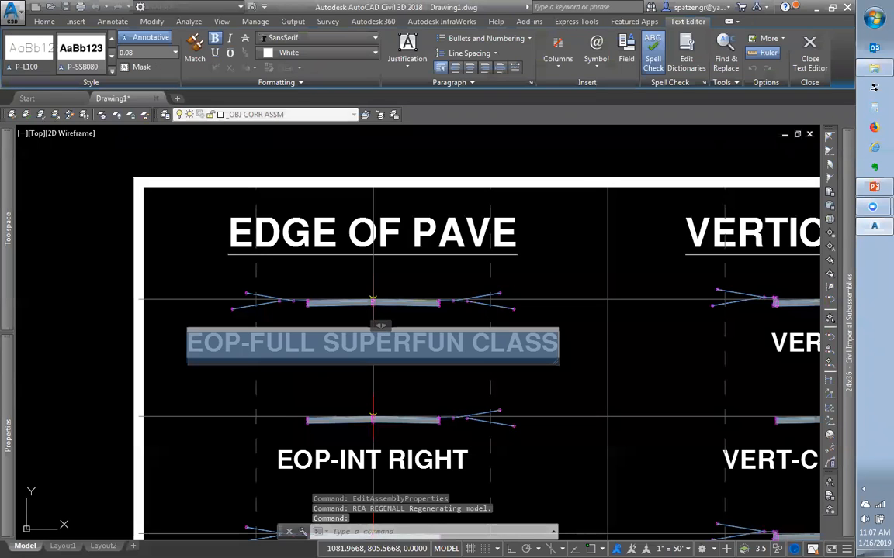
pyautogui.doubleClick(332, 346)
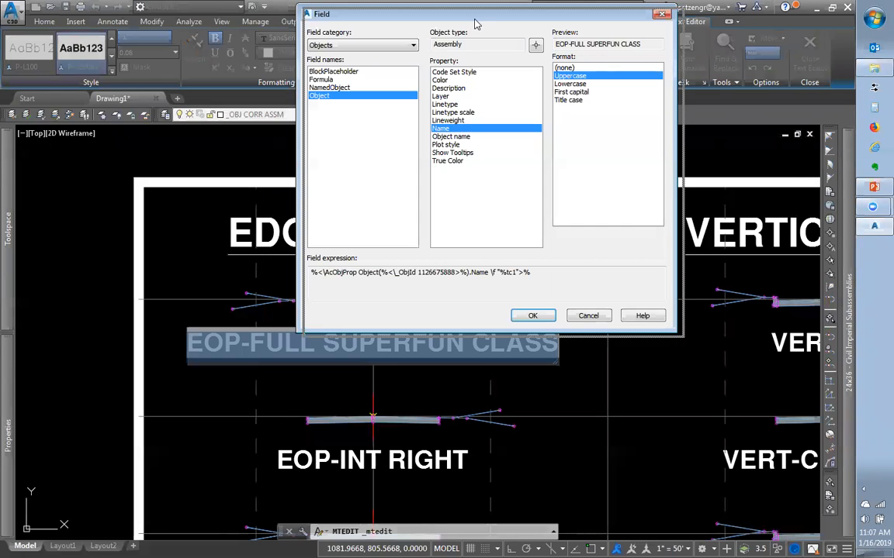
pyautogui.moveTo(473, 16); pyautogui.dragTo(595, 158)
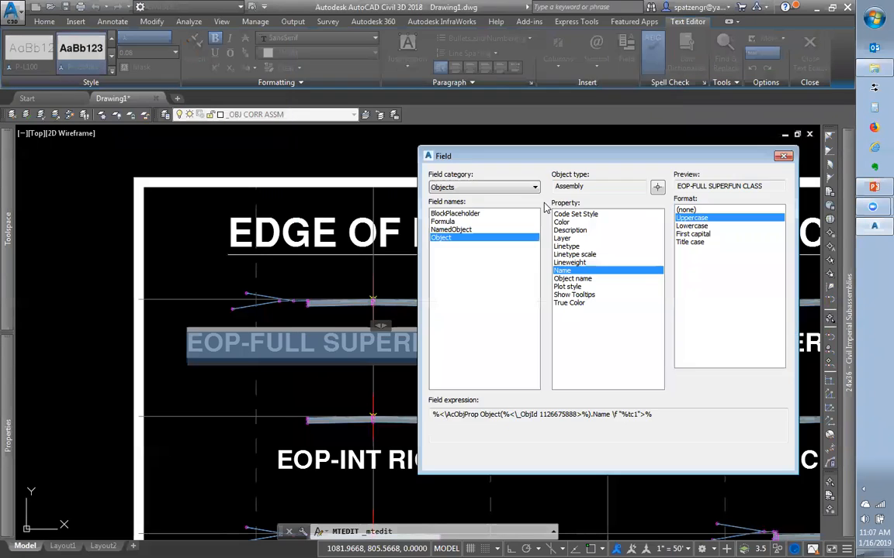
pyautogui.click(453, 189)
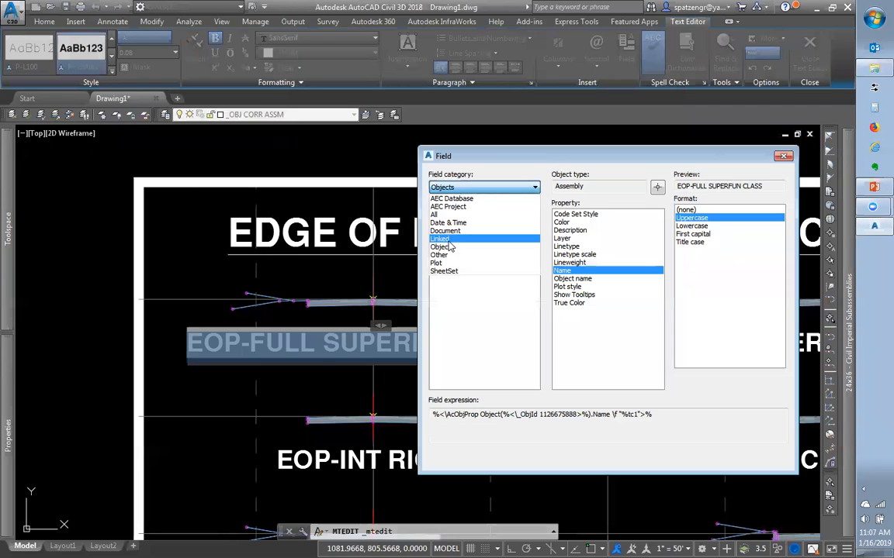
pyautogui.click(591, 182)
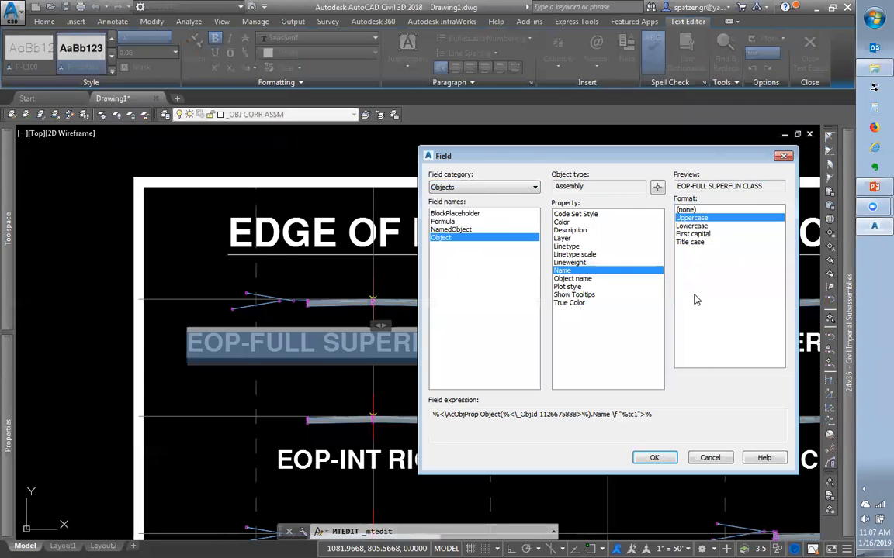
pyautogui.click(721, 463)
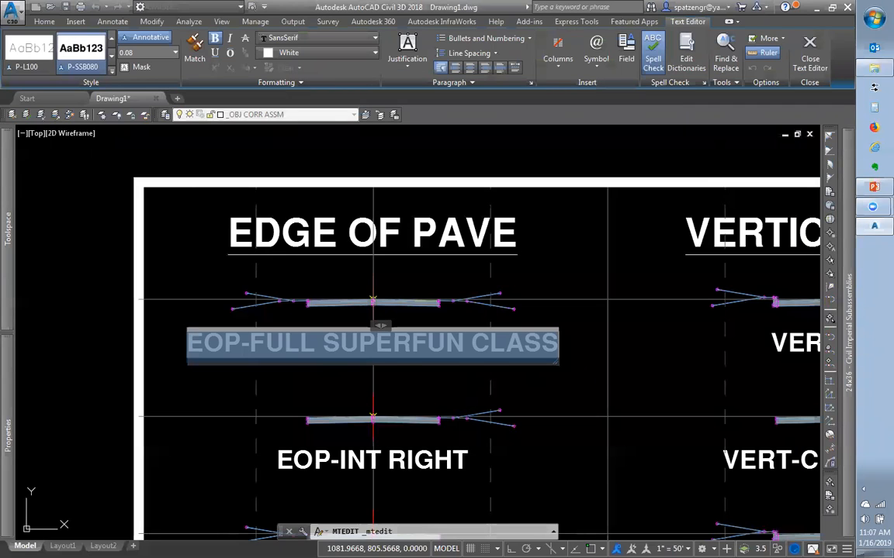
pyautogui.press('Escape')
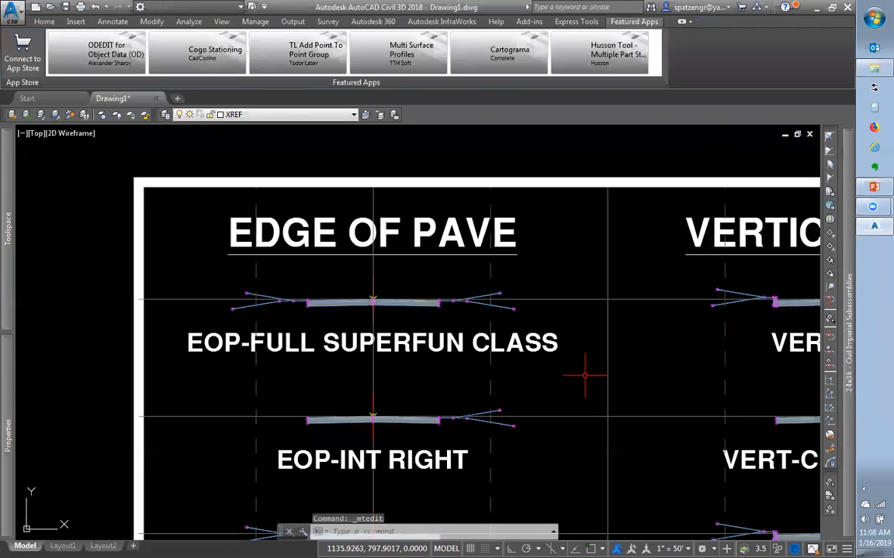
pyautogui.press('Escape')
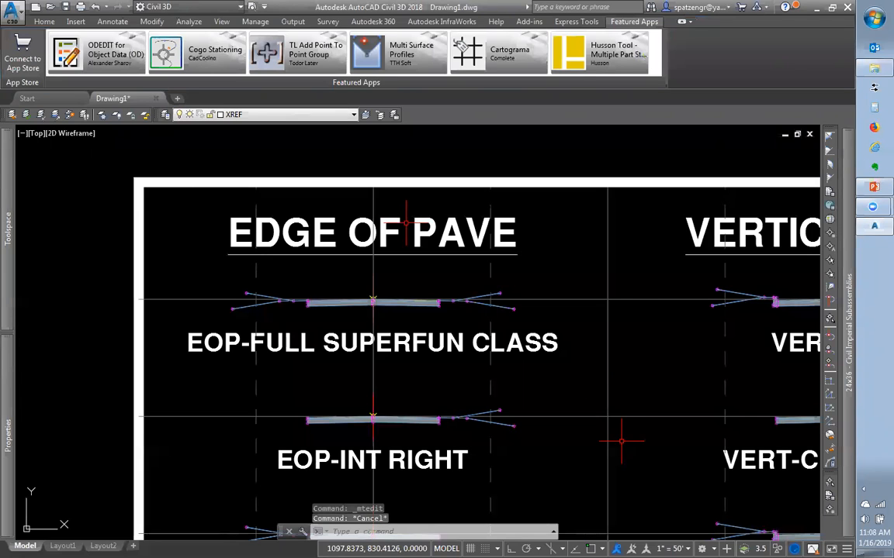
pyautogui.scroll(-8, 533, 312)
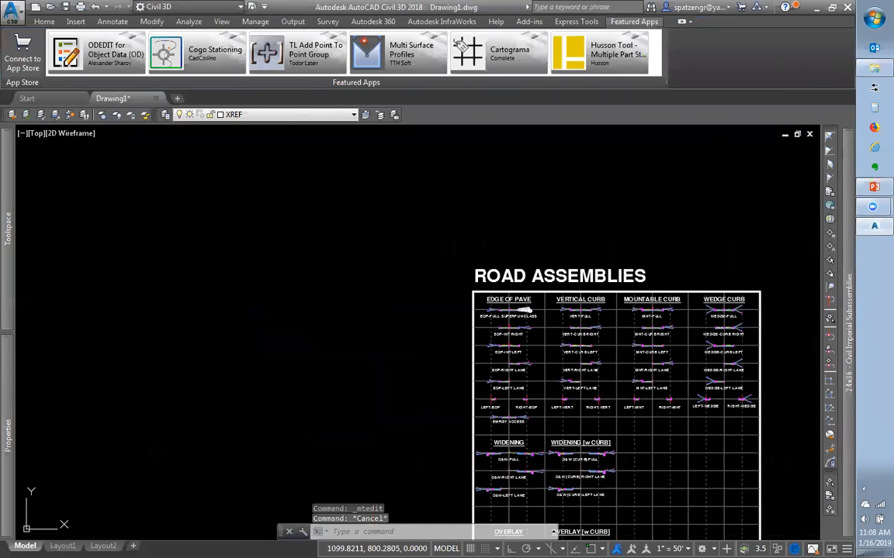
pyautogui.scroll(-4, 611, 394)
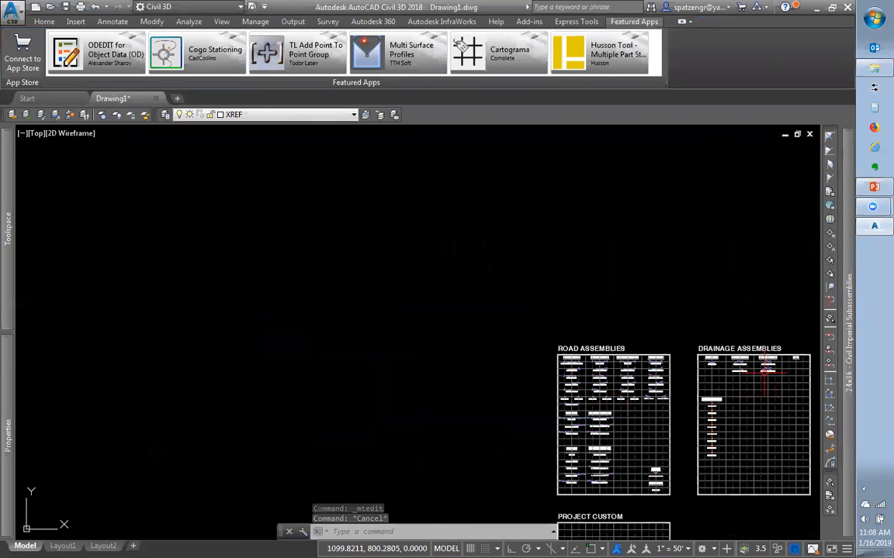
pyautogui.scroll(4, 766, 372)
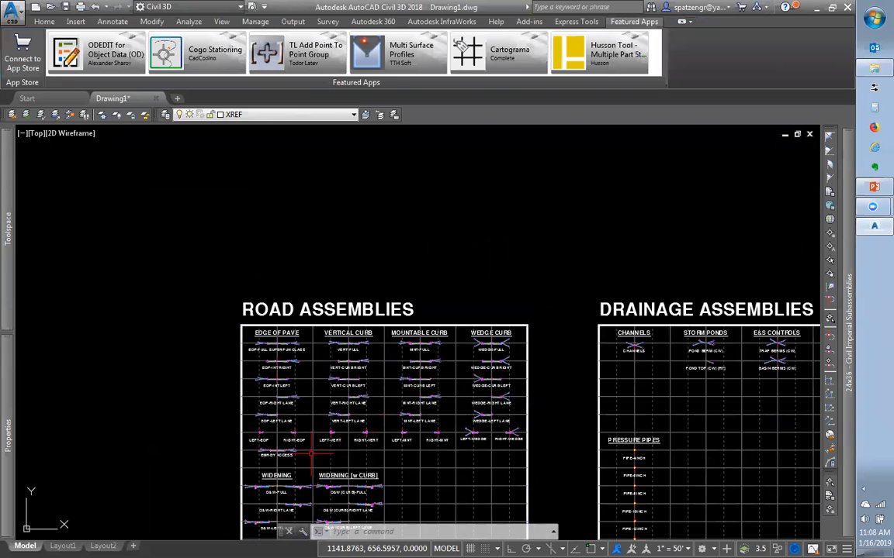
pyautogui.scroll(4, 268, 353)
pyautogui.scroll(2, 268, 349)
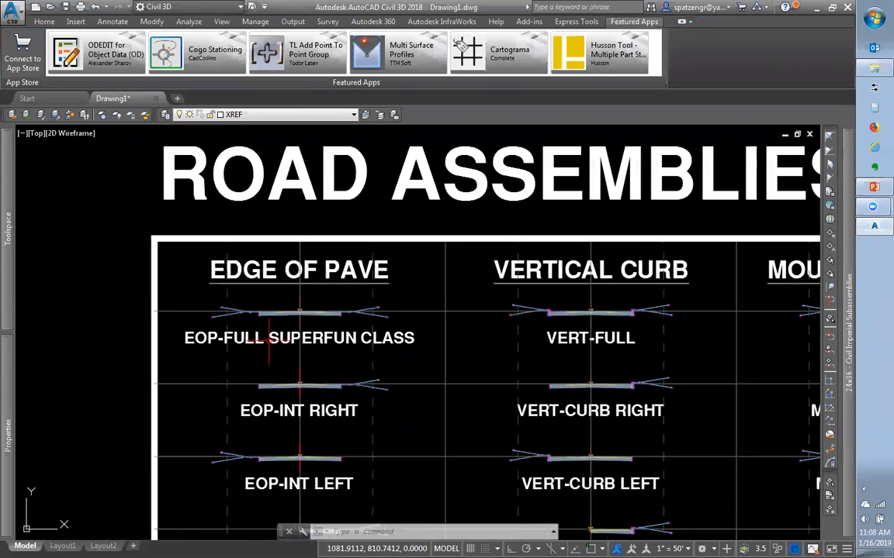
pyautogui.scroll(-4, 288, 325)
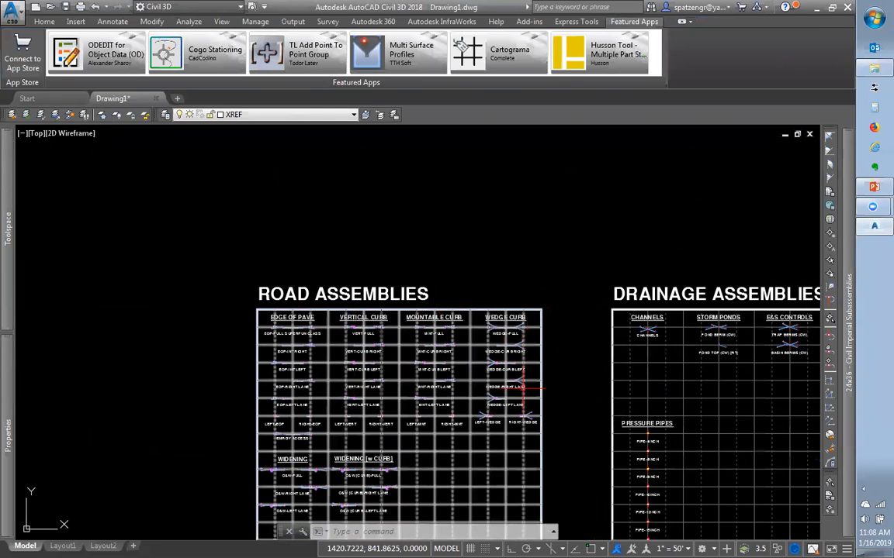
pyautogui.scroll(-4, 387, 400)
pyautogui.scroll(6, 330, 488)
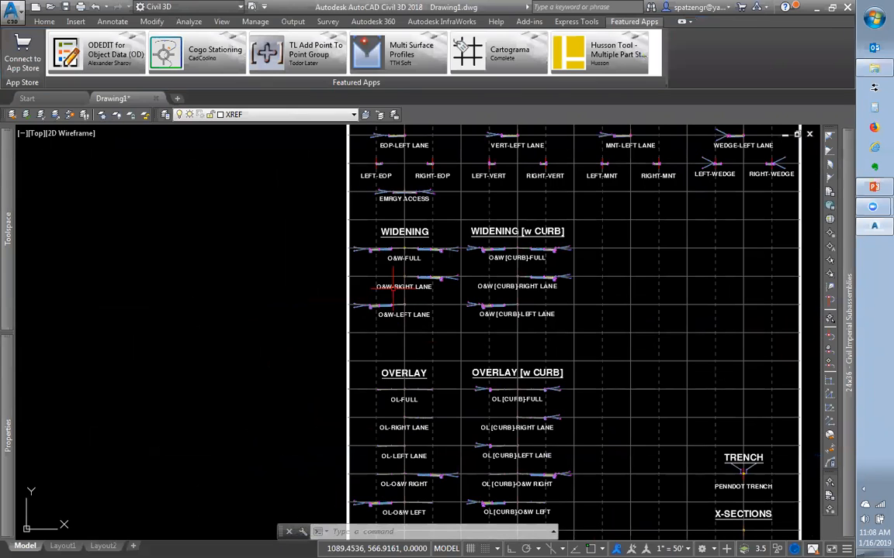
pyautogui.scroll(5, 403, 229)
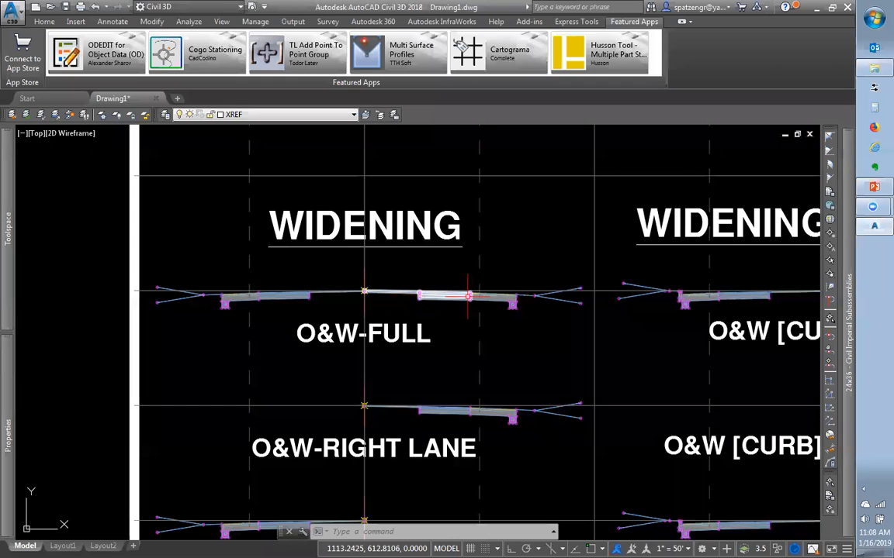
pyautogui.scroll(-3, 474, 310)
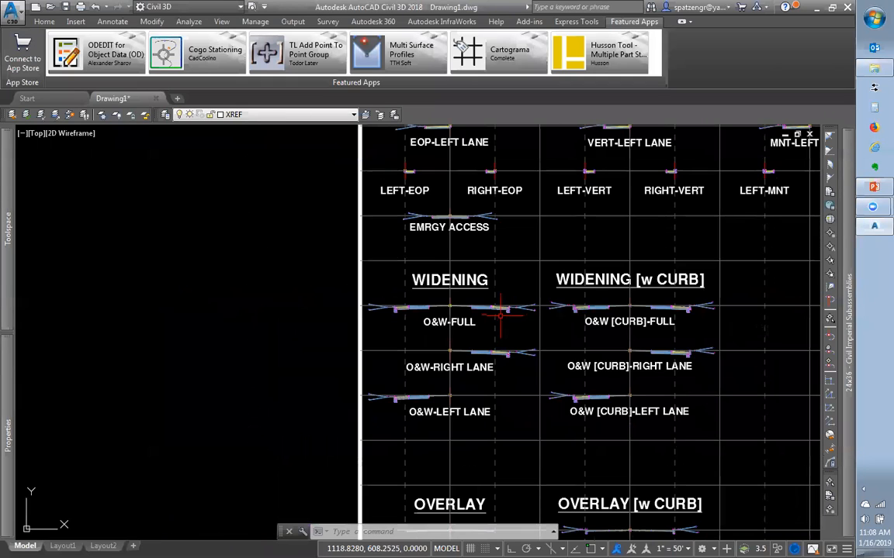
pyautogui.scroll(5, 481, 320)
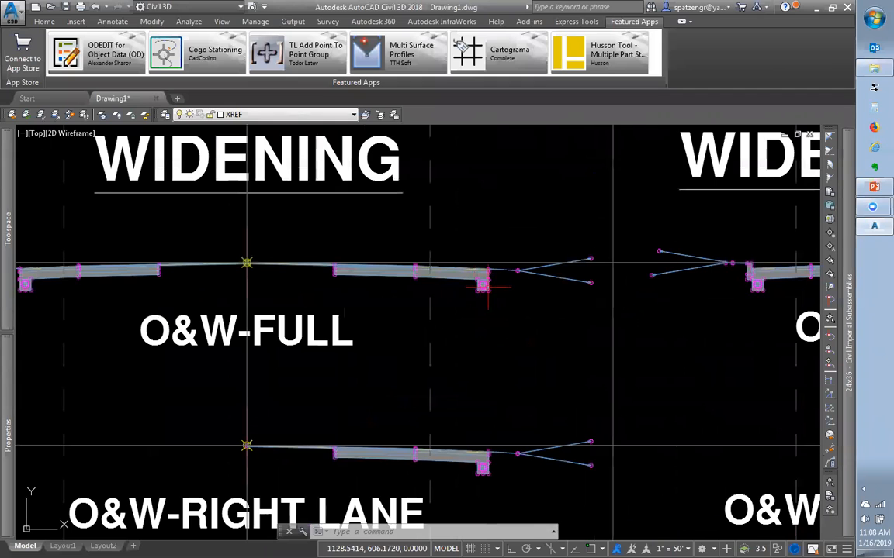
pyautogui.scroll(-5, 483, 285)
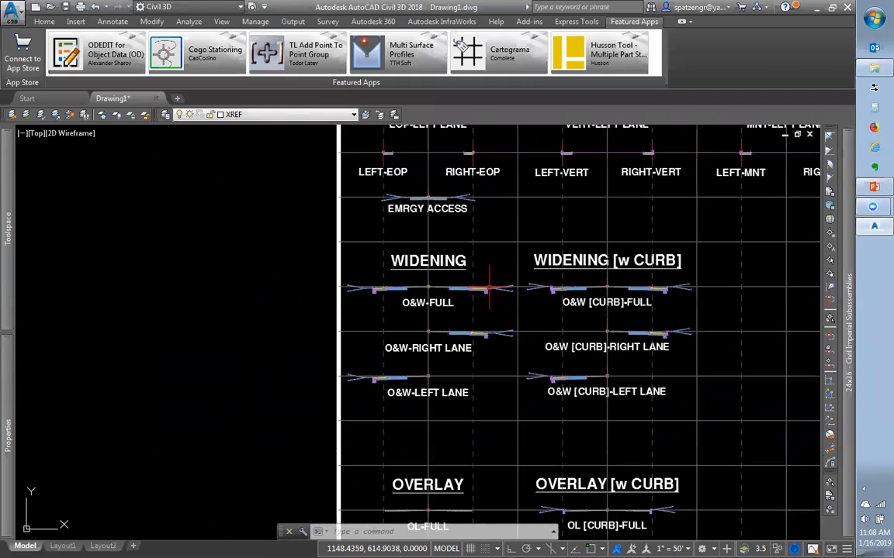
pyautogui.scroll(-2, 481, 326)
pyautogui.scroll(4, 452, 491)
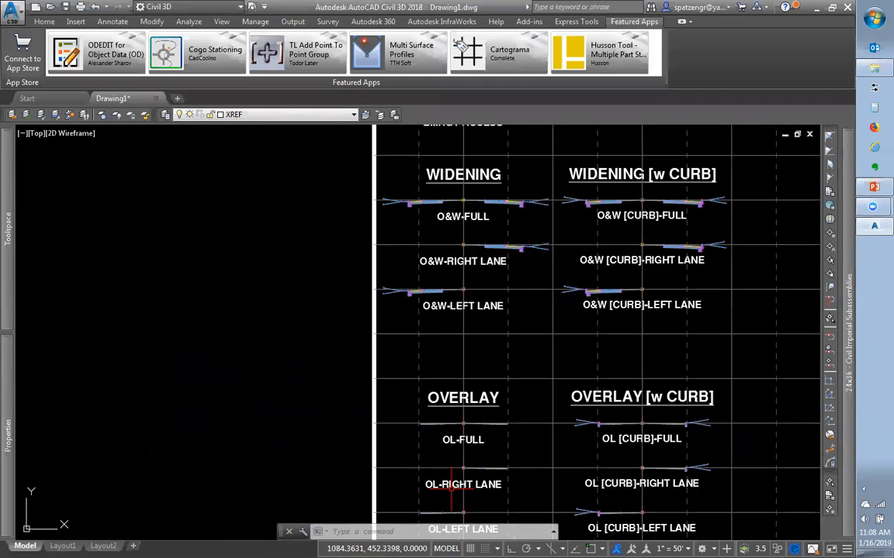
pyautogui.scroll(-5, 452, 491)
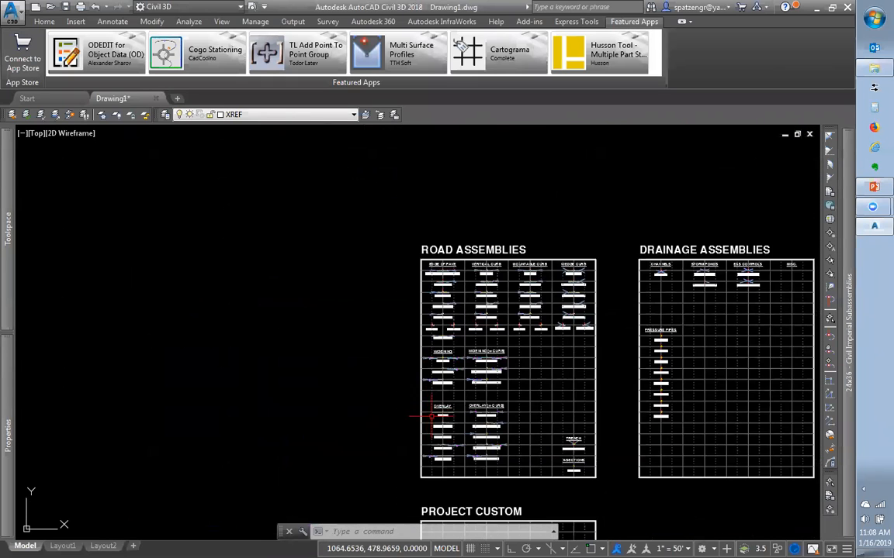
pyautogui.scroll(2, 400, 392)
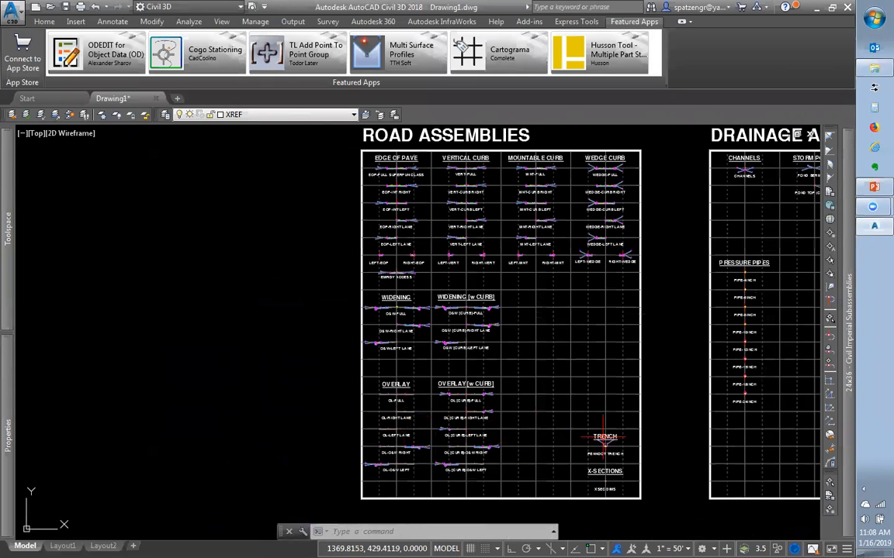
pyautogui.scroll(8, 613, 454)
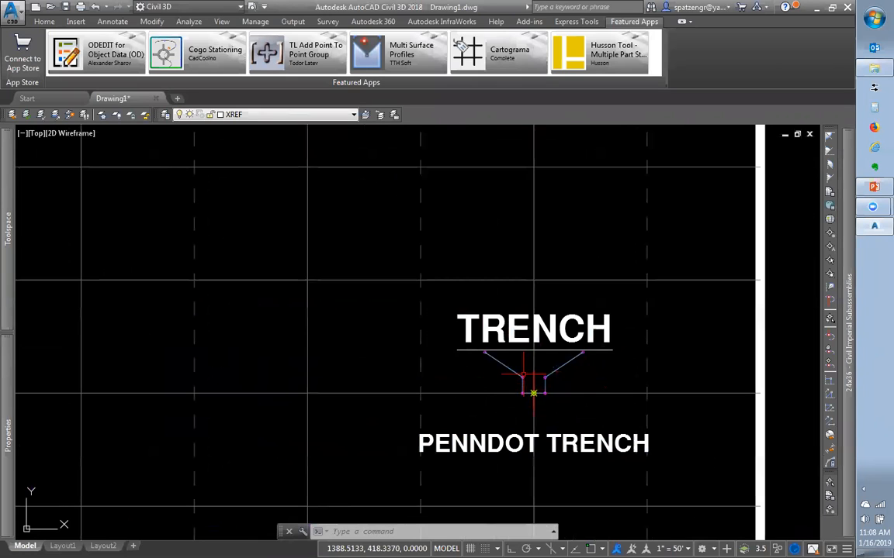
pyautogui.scroll(-4, 527, 378)
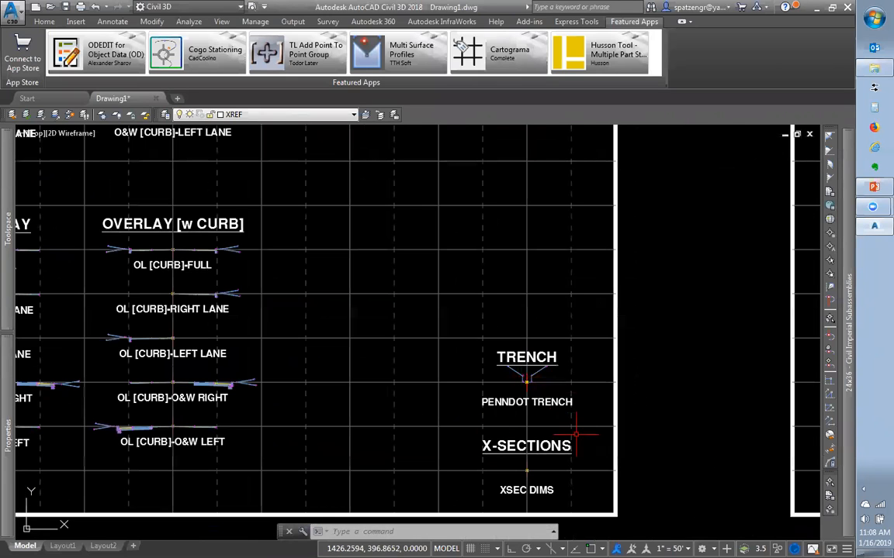
pyautogui.scroll(4, 533, 384)
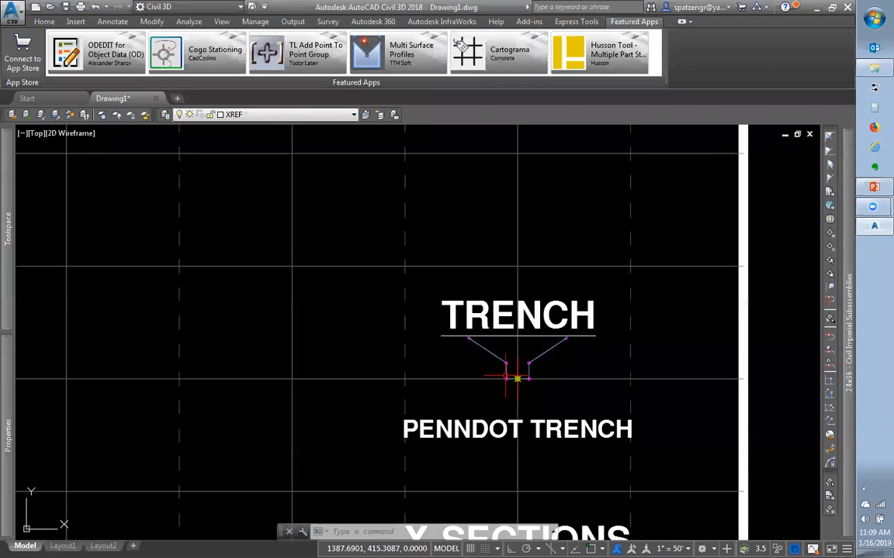
pyautogui.scroll(-8, 516, 380)
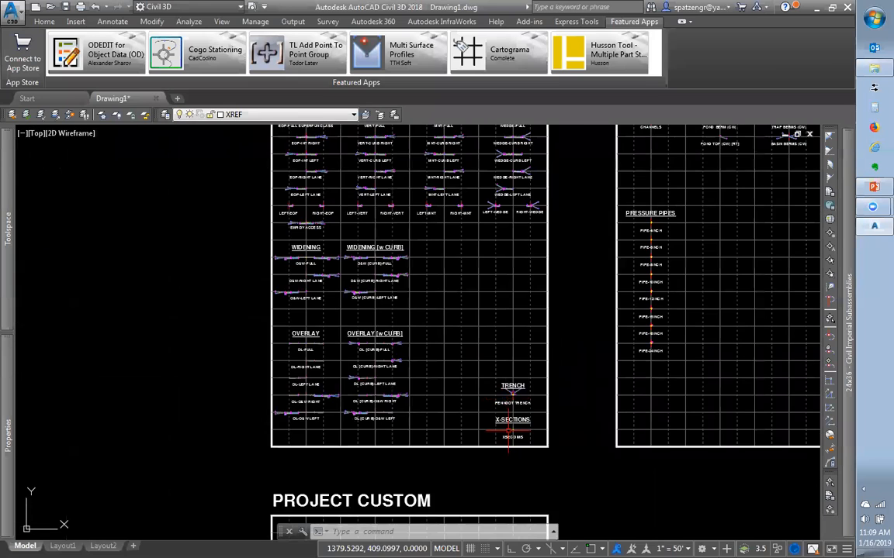
pyautogui.scroll(-2, 509, 434)
pyautogui.scroll(4, 498, 430)
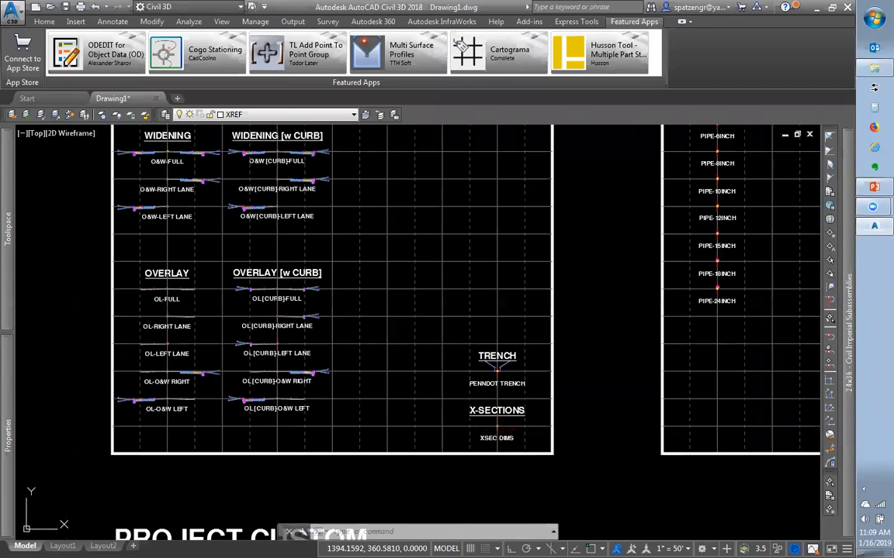
pyautogui.scroll(-2, 499, 429)
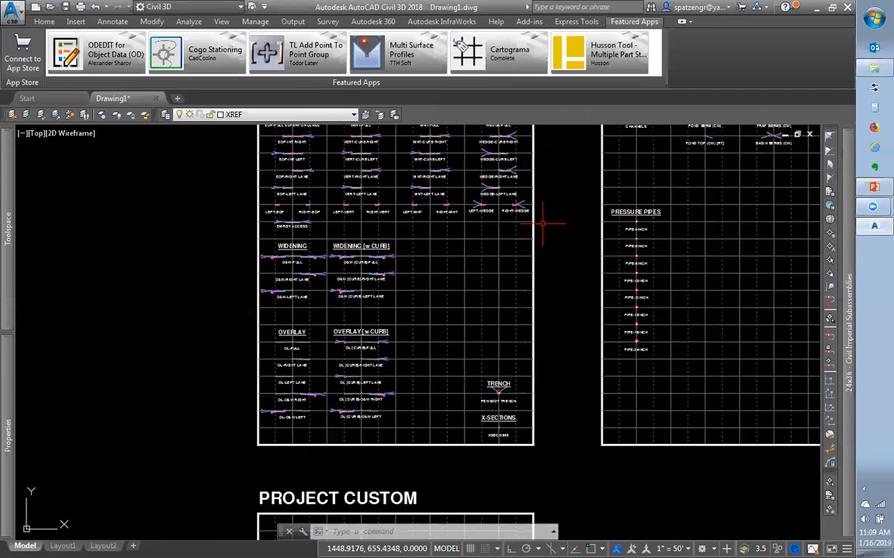
pyautogui.scroll(-3, 521, 230)
pyautogui.scroll(3, 569, 219)
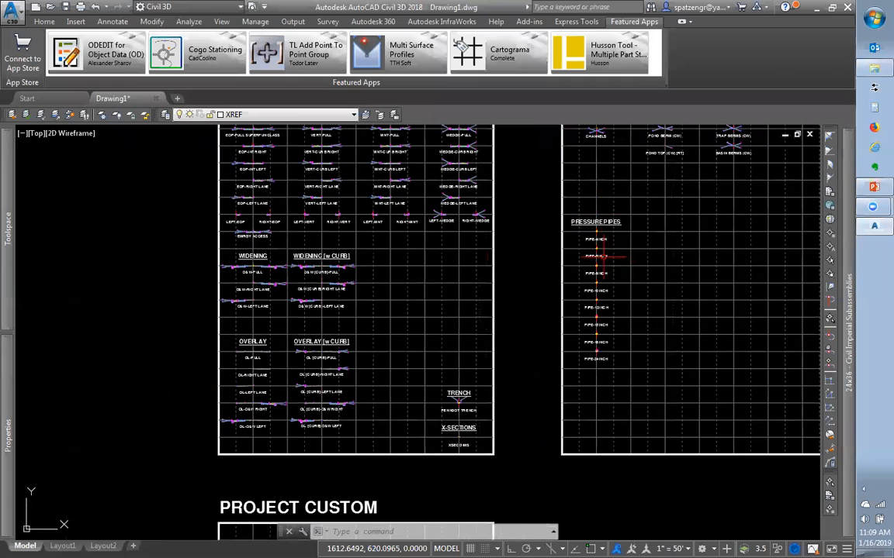
pyautogui.scroll(-2, 621, 272)
pyautogui.scroll(4, 640, 154)
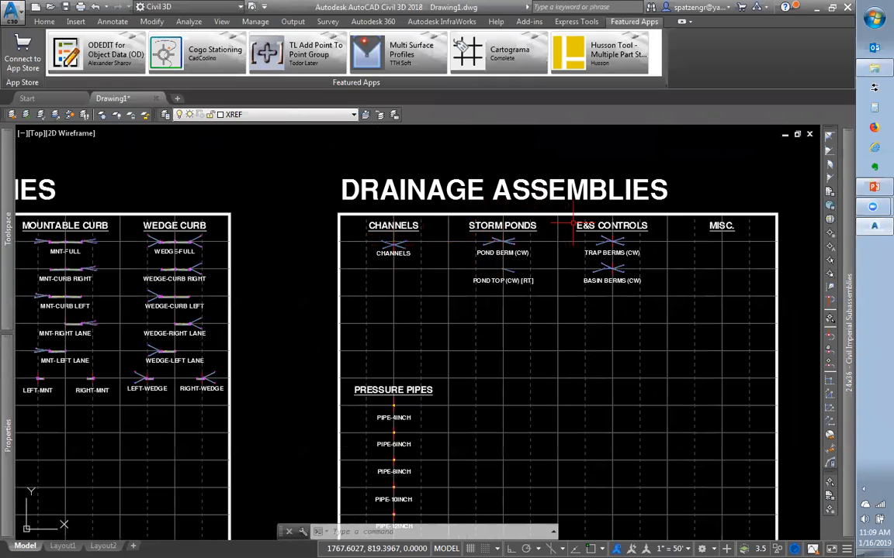
pyautogui.scroll(-2, 535, 272)
pyautogui.scroll(-4, 474, 271)
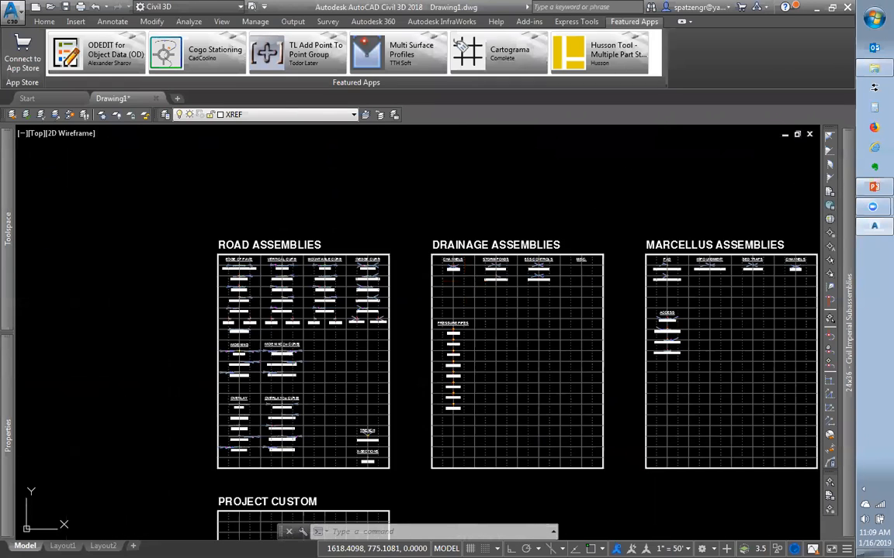
pyautogui.scroll(2, 620, 264)
pyautogui.scroll(3, 647, 267)
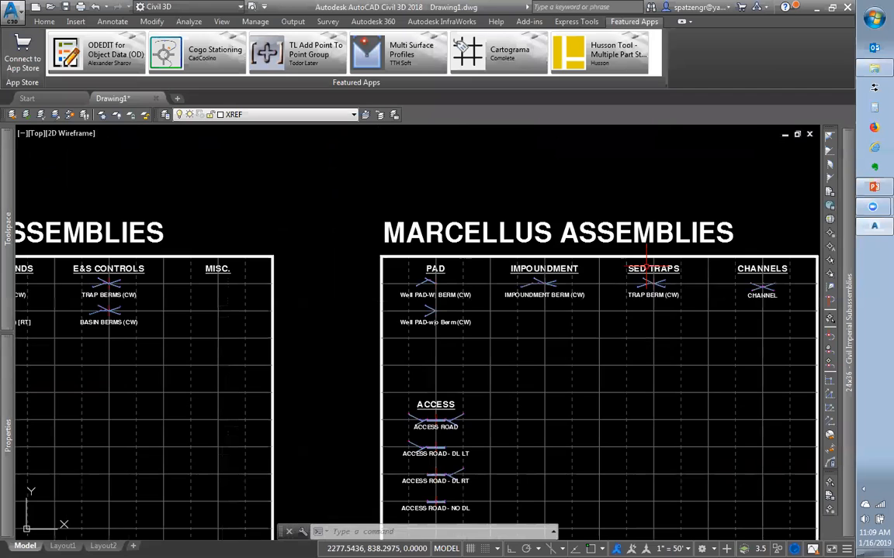
pyautogui.scroll(-4, 452, 305)
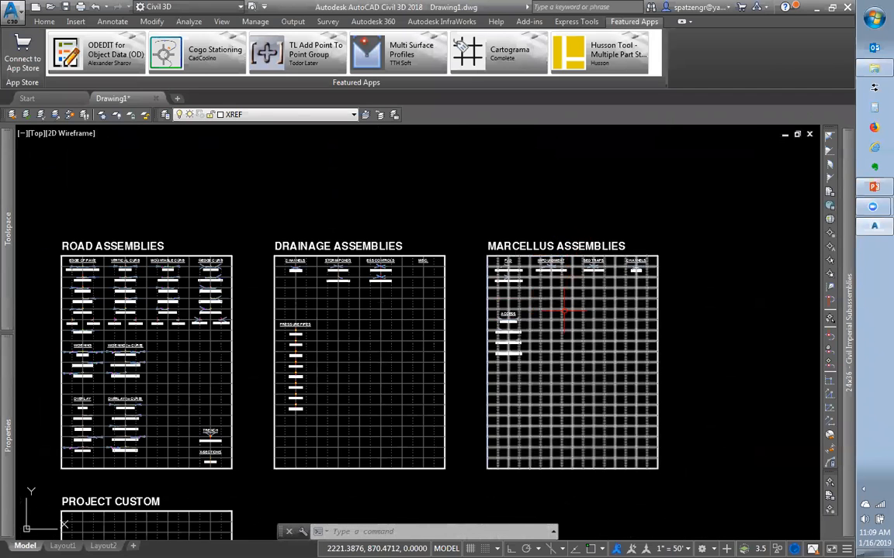
pyautogui.scroll(6, 564, 256)
pyautogui.scroll(-1, 518, 287)
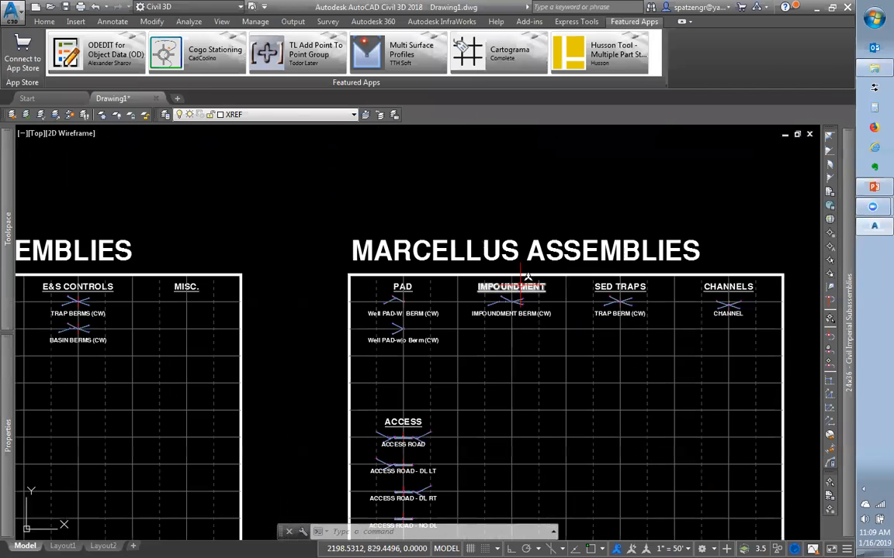
pyautogui.scroll(-2, 552, 295)
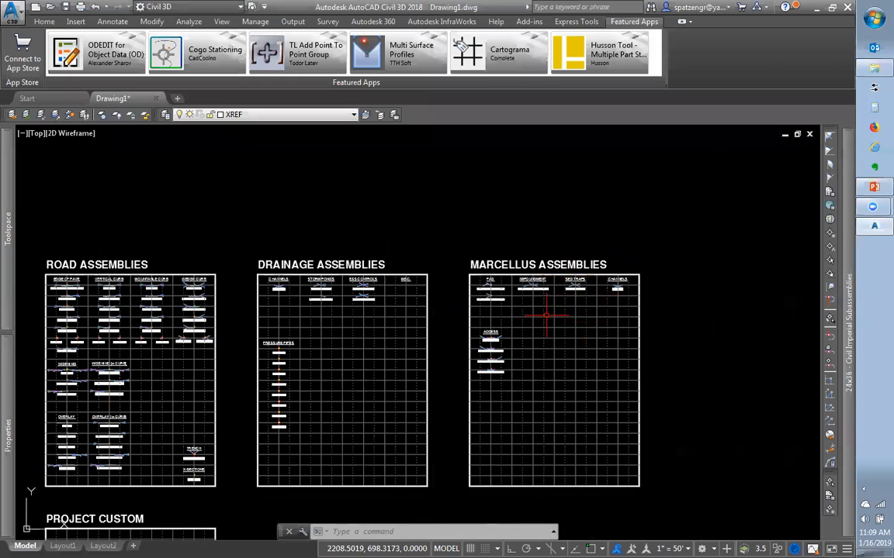
pyautogui.scroll(-1, 630, 283)
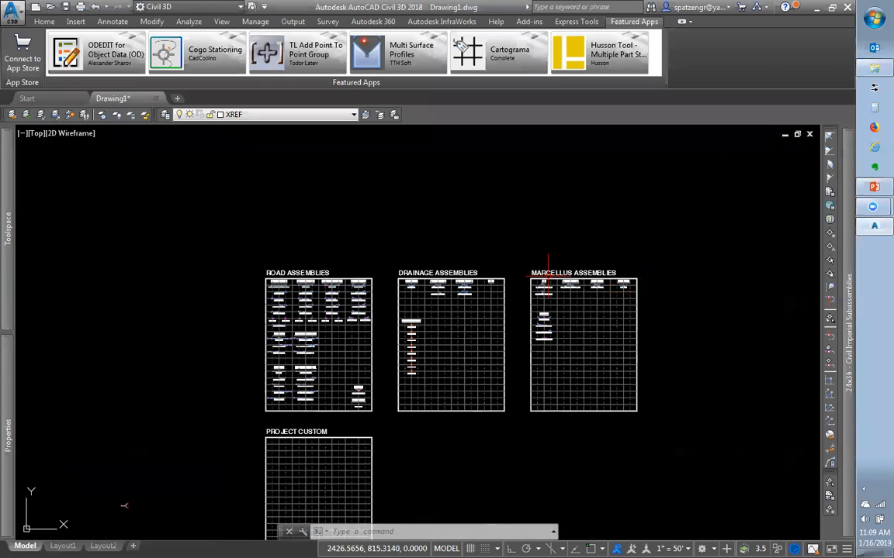
pyautogui.scroll(3, 335, 321)
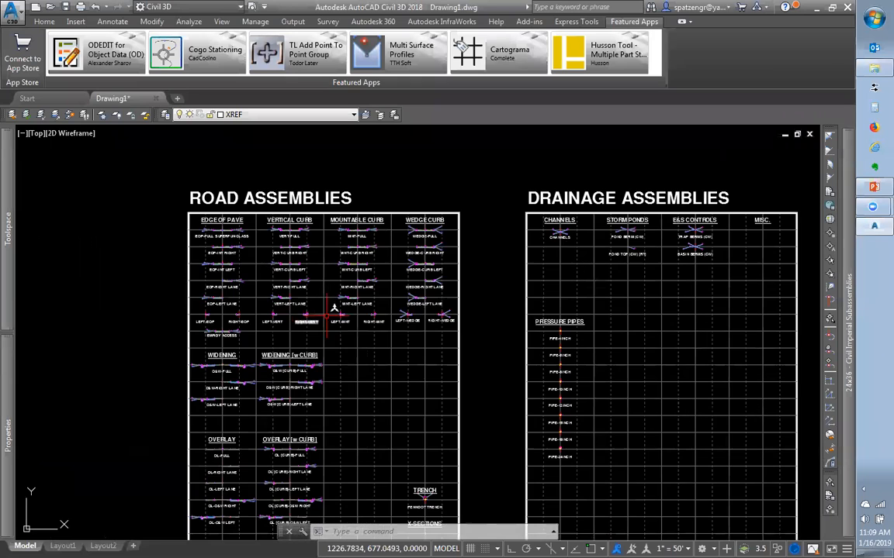
pyautogui.scroll(-2, 322, 328)
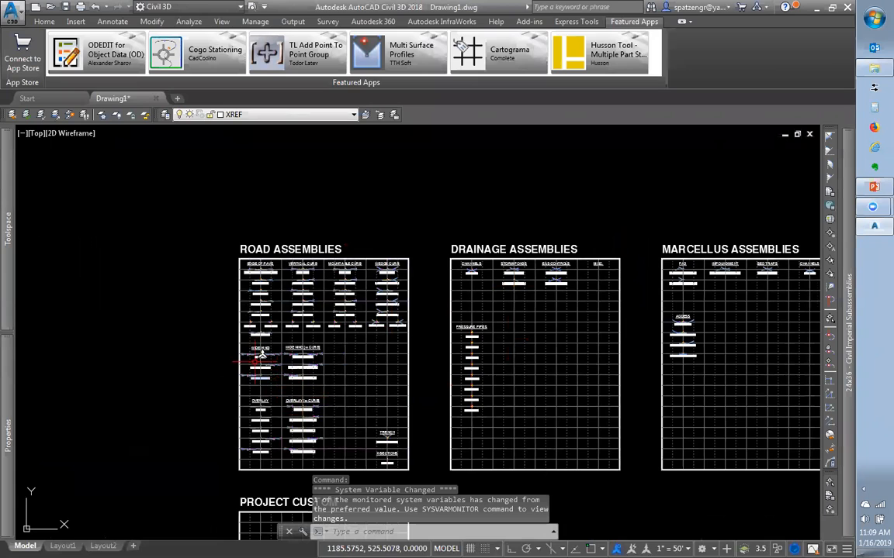
pyautogui.scroll(-4, 447, 252)
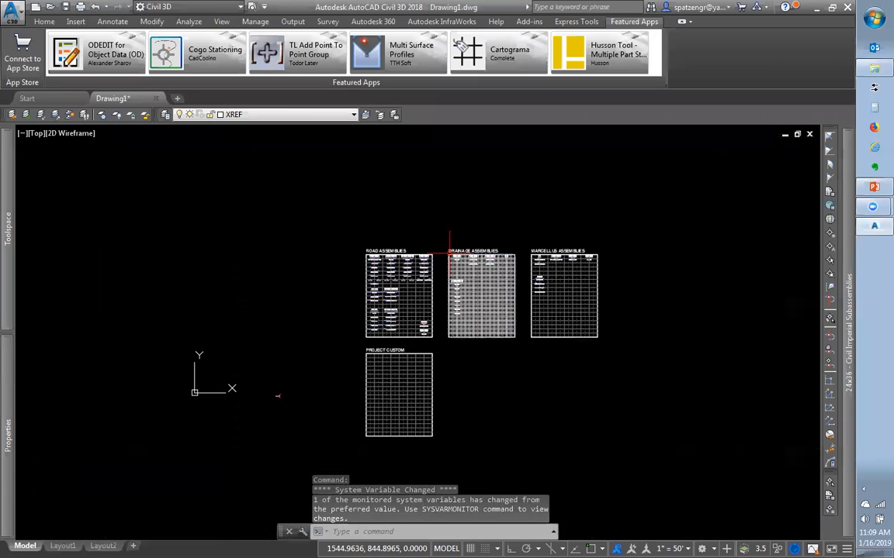
# Erase the DRAINAGE and MARCELLUS assembly sheets
pyautogui.write('e')
pyautogui.press('Return')
pyautogui.click(442, 235)
pyautogui.click(617, 363)
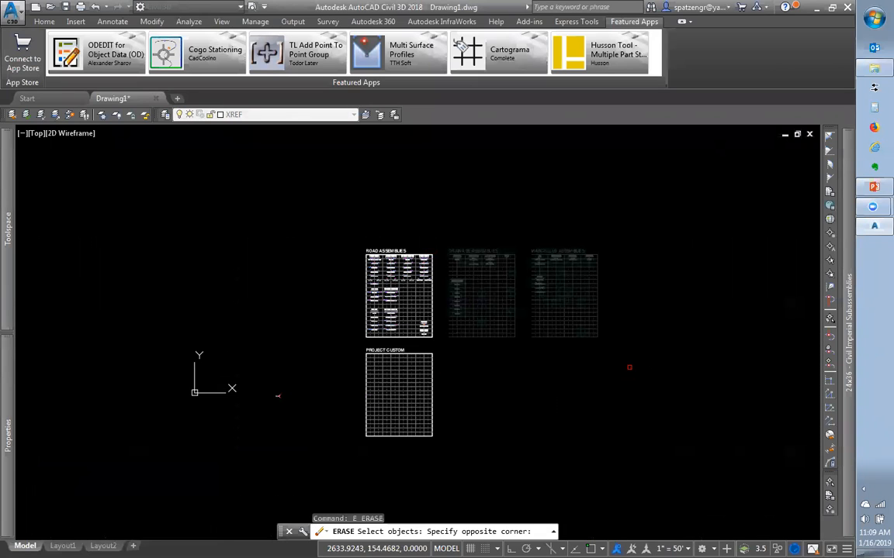
pyautogui.press('Return')
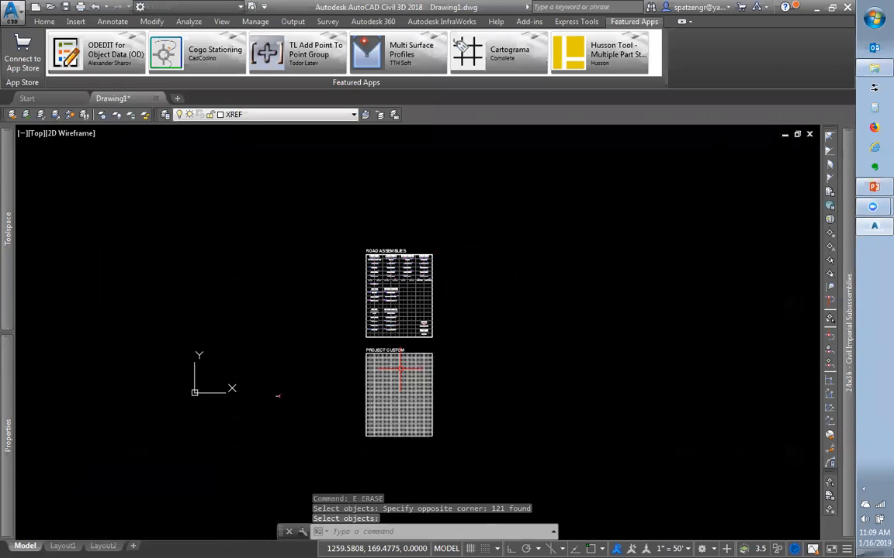
# Erase the PROJECT CUSTOM assembly grid
pyautogui.scroll(8, 393, 368)
pyautogui.click(392, 369)
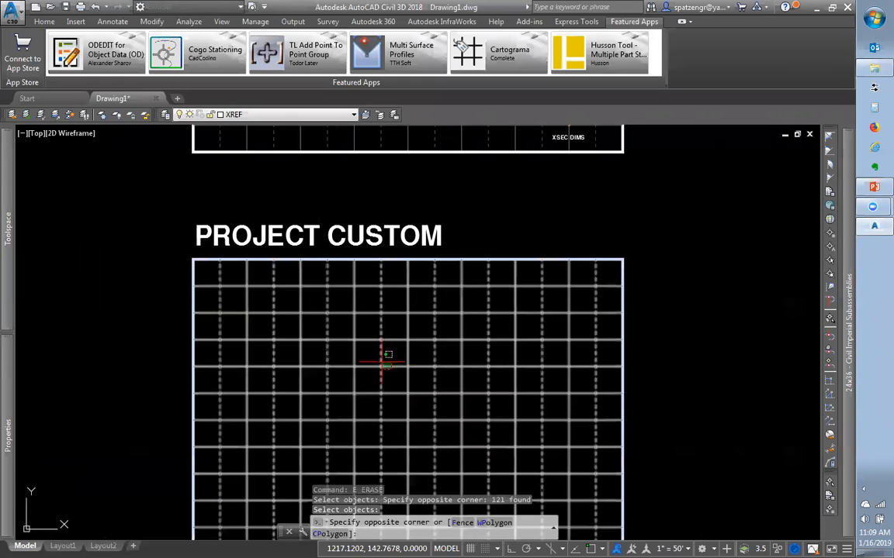
pyautogui.scroll(-6, 388, 364)
pyautogui.write('e')
pyautogui.press('Return')
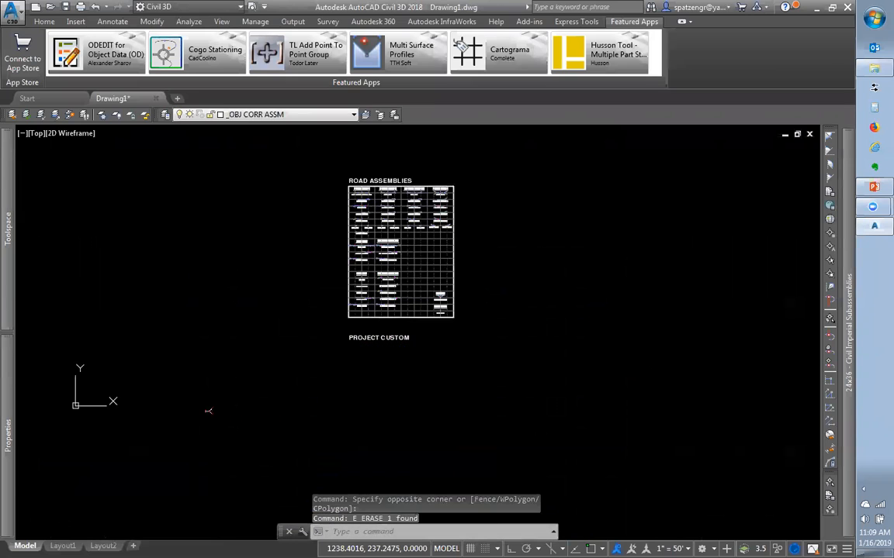
pyautogui.click(400, 345)
# Window-select and erase the lower Widening, Overlay, Trench and X-Sections assemblies
pyautogui.scroll(4, 365, 240)
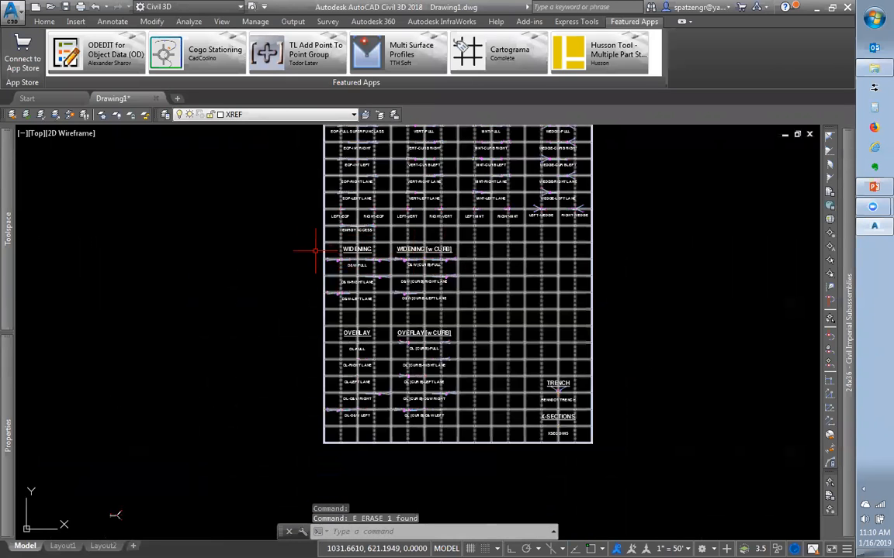
pyautogui.click(290, 241)
pyautogui.click(647, 457)
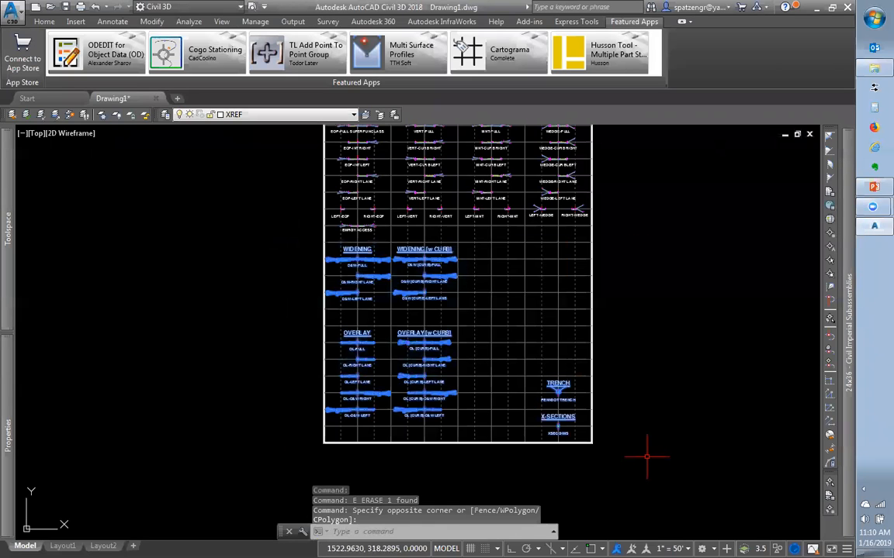
pyautogui.write('e')
pyautogui.press('Return')
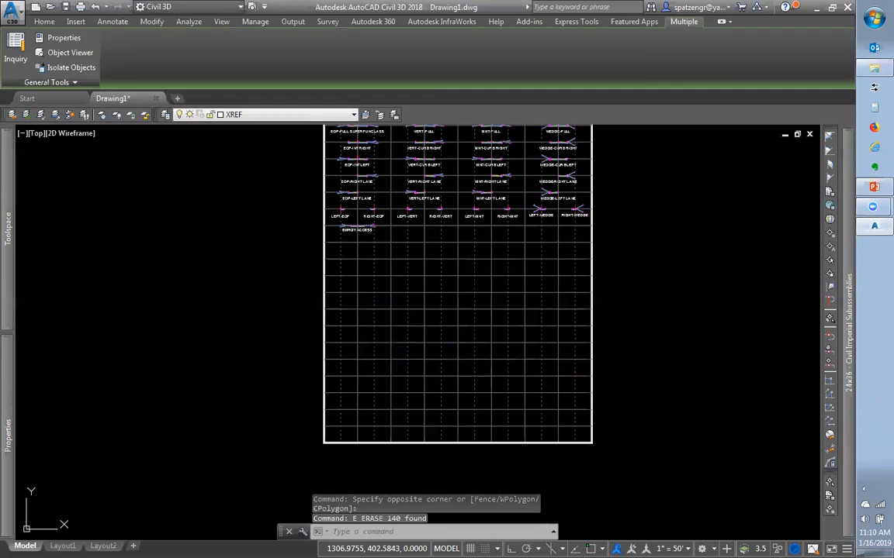
pyautogui.moveTo(8, 250)
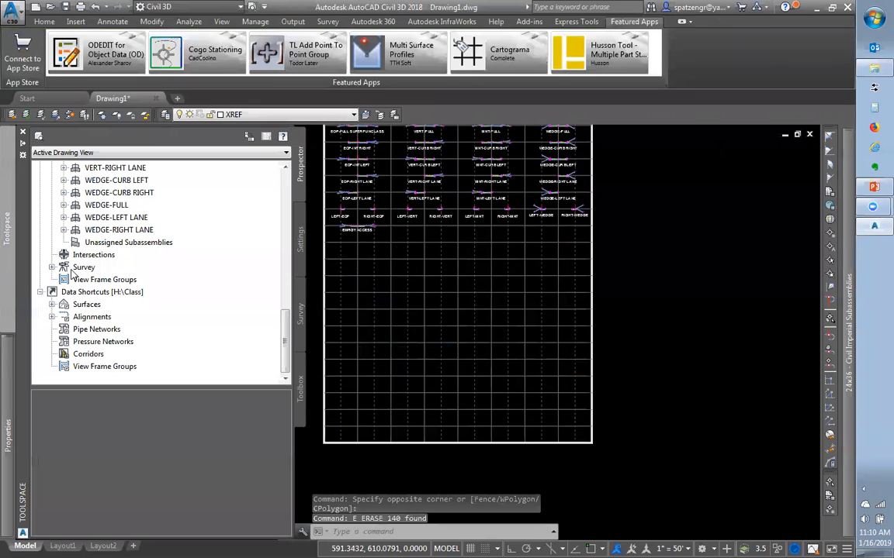
pyautogui.scroll(9, 117, 256)
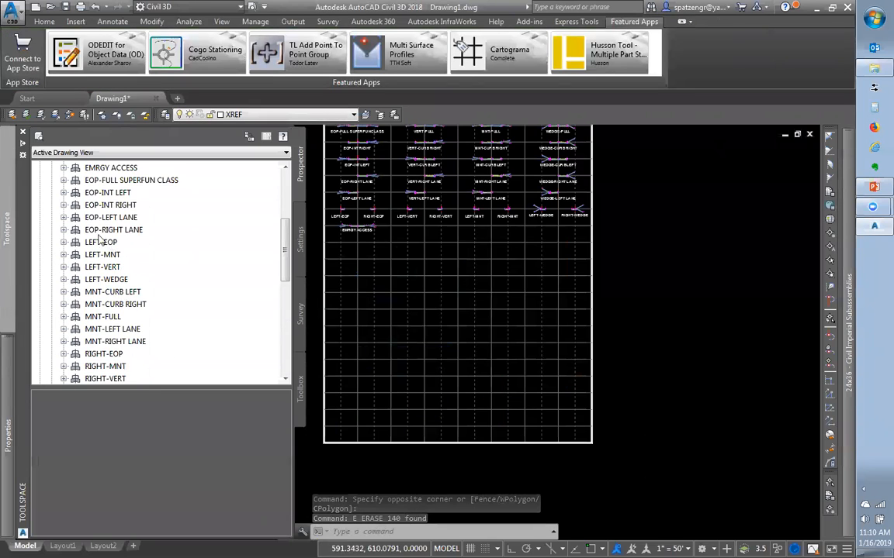
pyautogui.scroll(4, 99, 242)
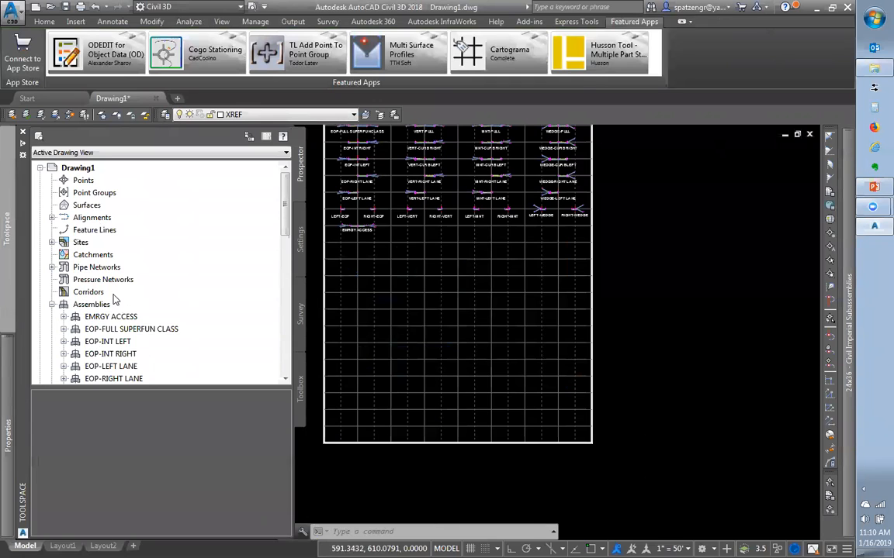
pyautogui.scroll(-1, 112, 301)
pyautogui.scroll(-4, 108, 304)
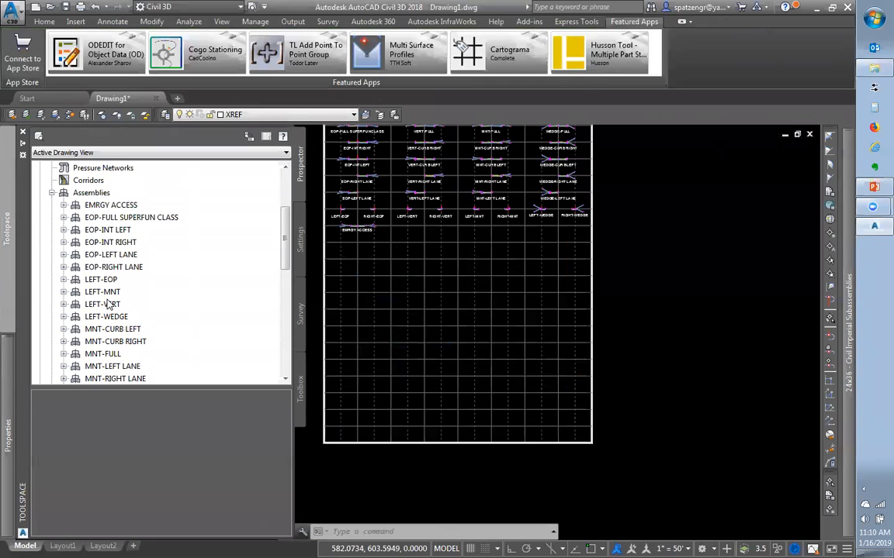
pyautogui.rightClick(112, 294)
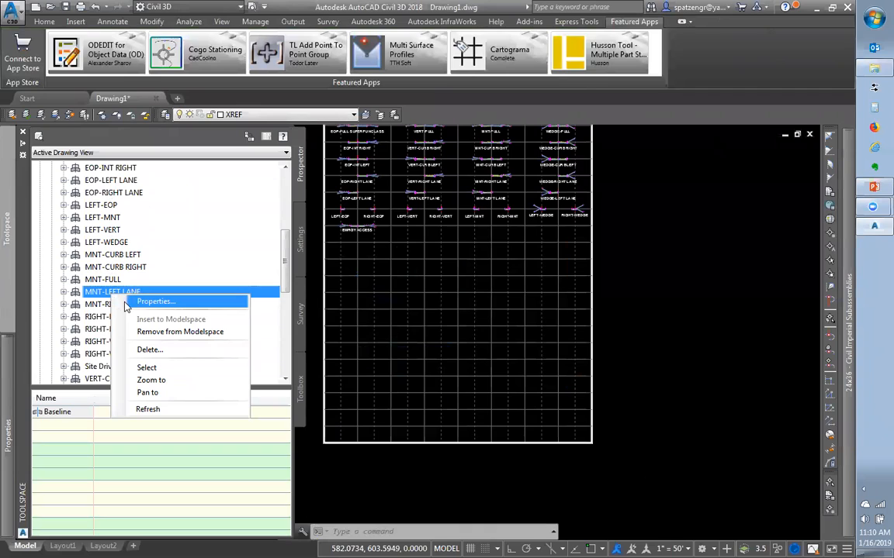
pyautogui.click(64, 291)
pyautogui.click(75, 304)
pyautogui.click(88, 317)
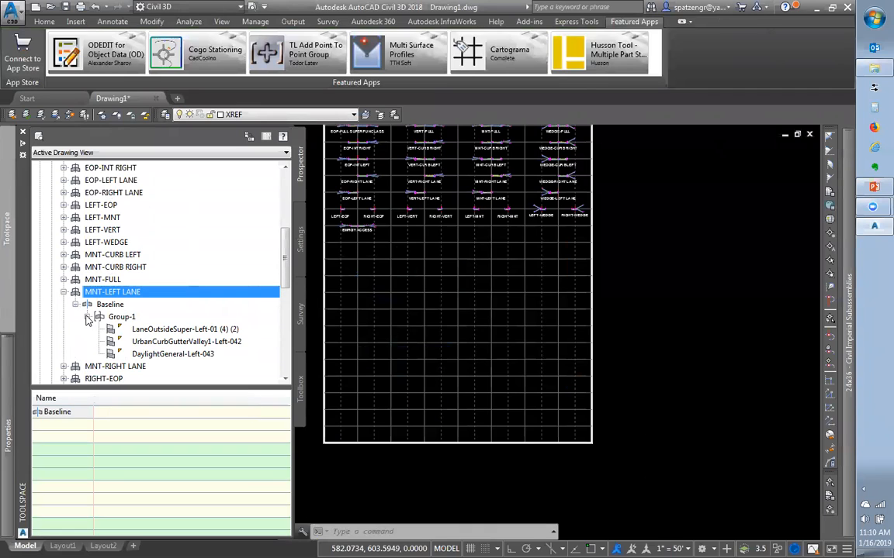
pyautogui.scroll(5, 99, 267)
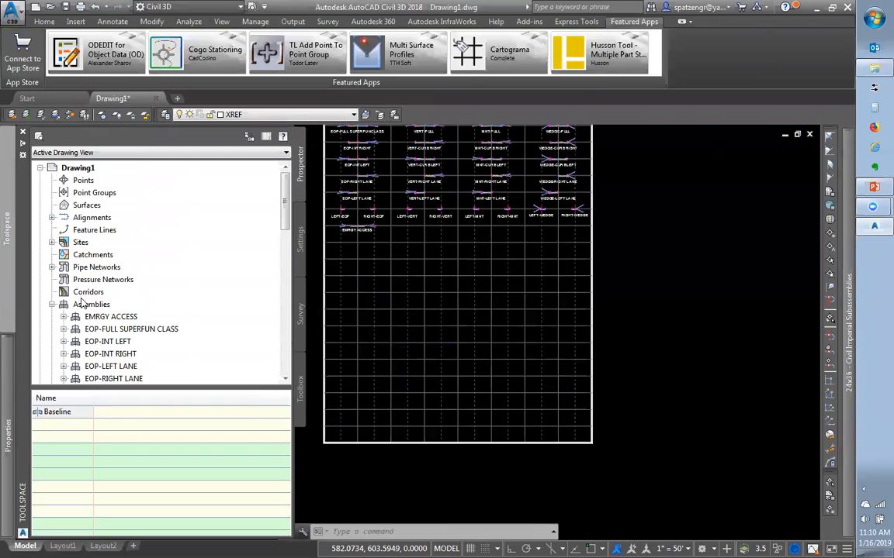
pyautogui.click(64, 316)
pyautogui.click(76, 328)
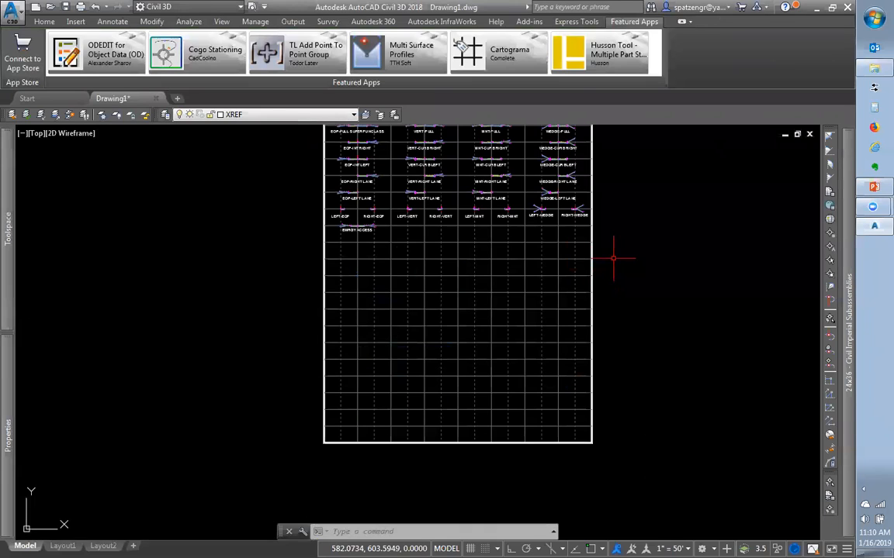
# Move the whole Road Assemblies sheet lower and to the right
pyautogui.scroll(-4, 586, 225)
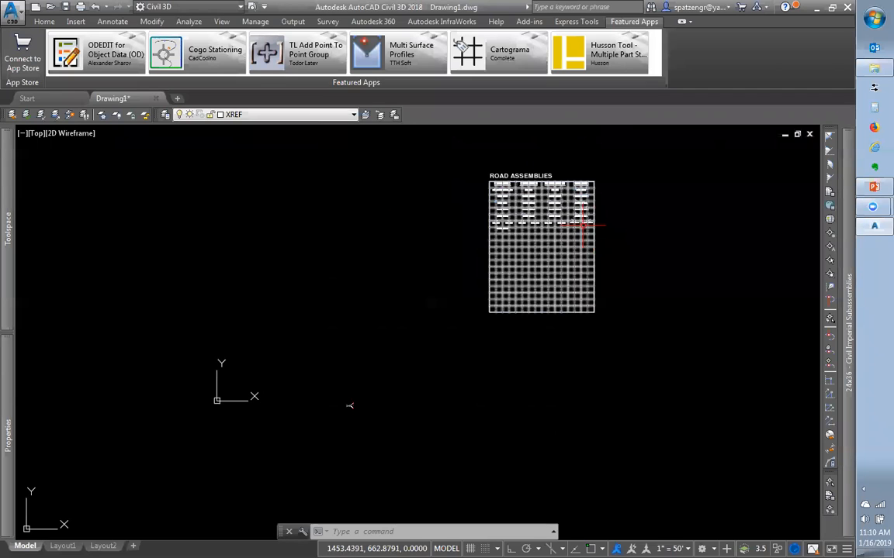
pyautogui.write('m')
pyautogui.press('Return')
pyautogui.click(463, 155)
pyautogui.click(680, 357)
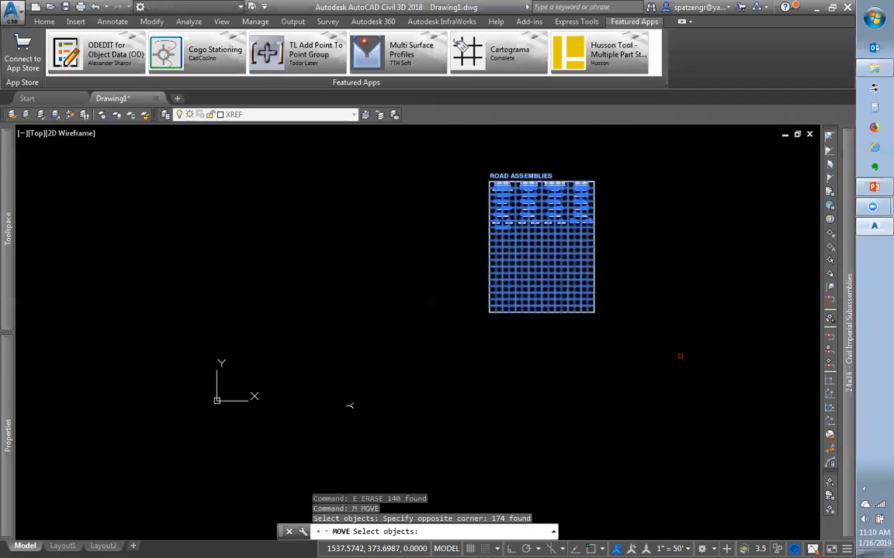
pyautogui.press('Return')
pyautogui.click(533, 246)
pyautogui.click(684, 404)
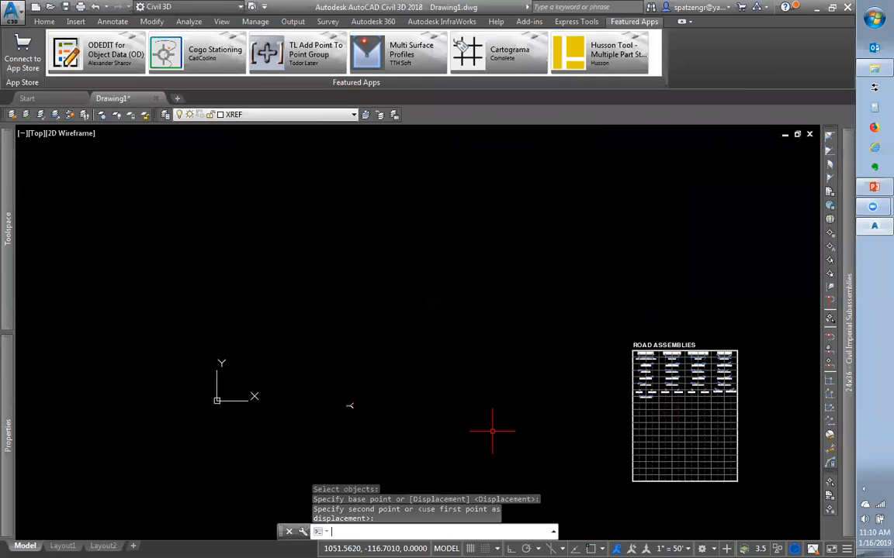
# Regenerate the drawing with REA and zoom in on the moved sheet
pyautogui.write('rea')
pyautogui.press('Return')
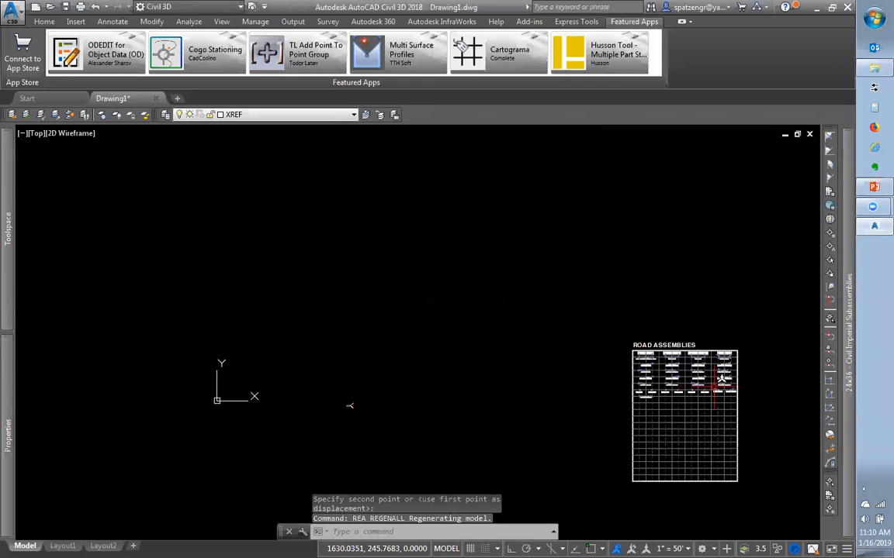
pyautogui.scroll(5, 727, 391)
pyautogui.scroll(2, 727, 401)
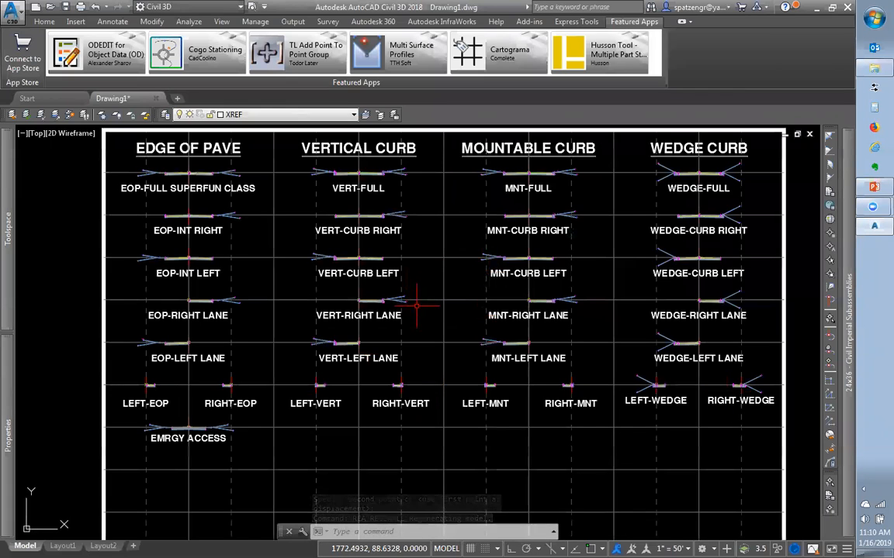
pyautogui.scroll(-2, 416, 304)
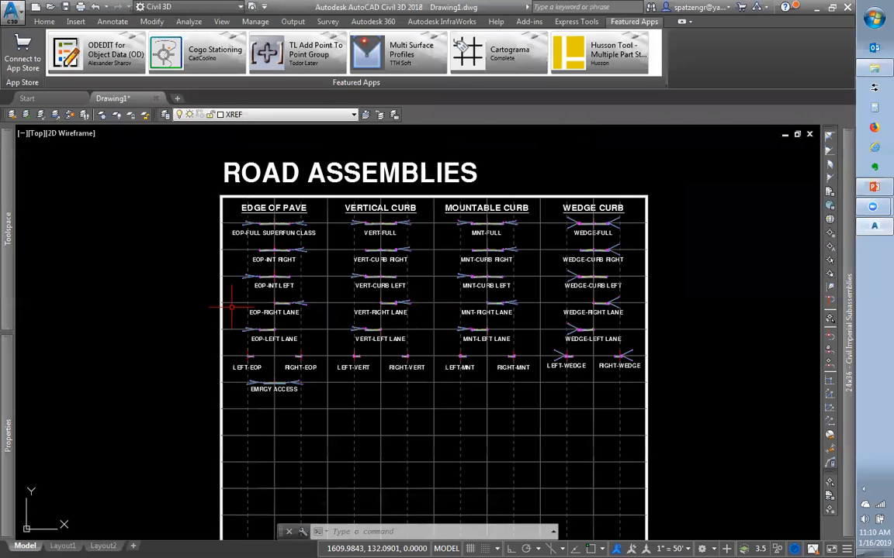
pyautogui.scroll(4, 252, 237)
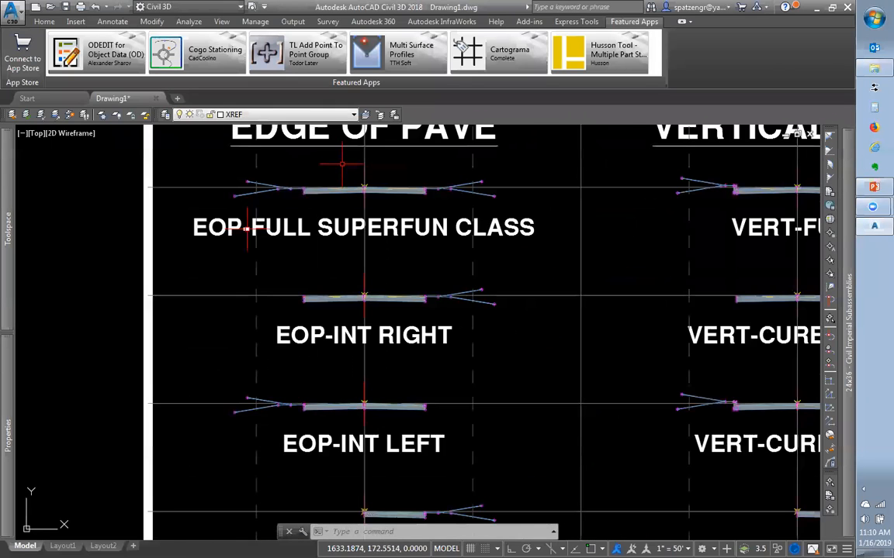
pyautogui.scroll(3, 357, 162)
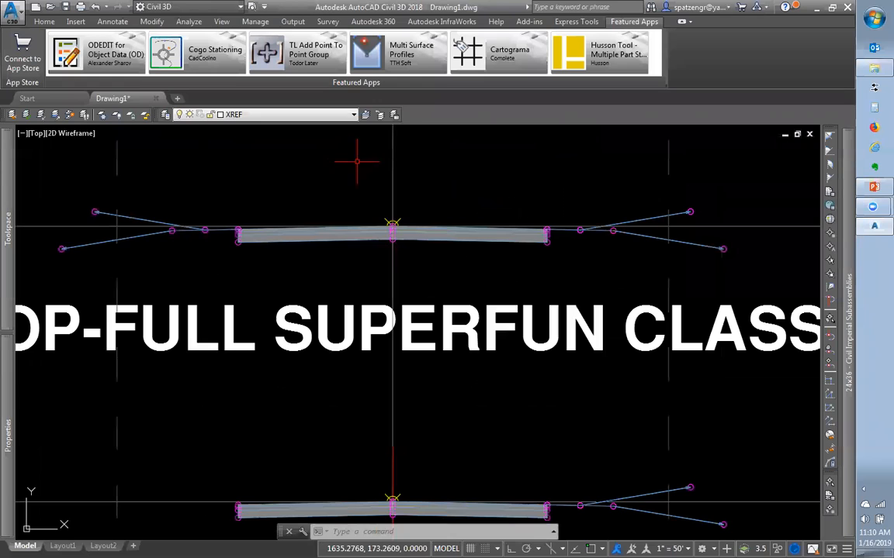
# Show the DaylightGeneral-Left-(9) input values in the EOP-FULL SUPERFUN CLASS assembly's Construction properties
pyautogui.click(393, 227)
pyautogui.rightClick(392, 226)
pyautogui.click(435, 346)
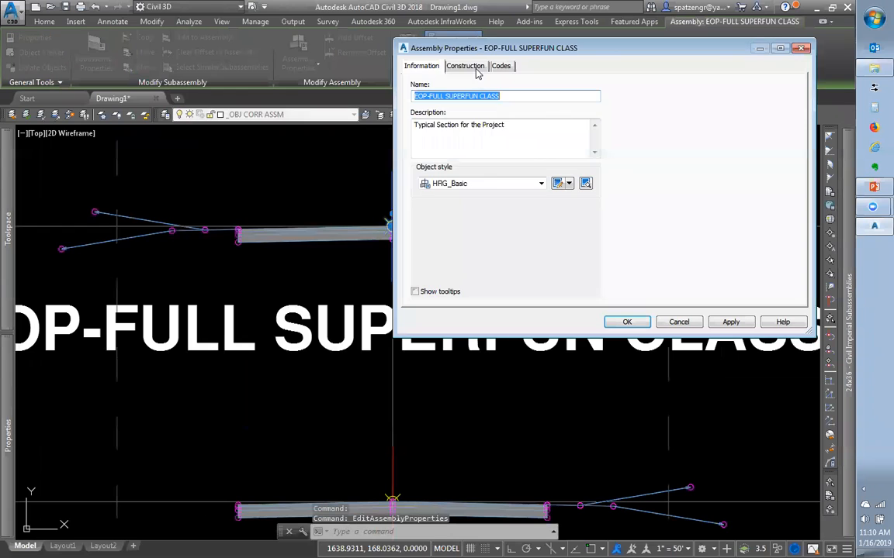
pyautogui.click(469, 66)
pyautogui.click(488, 150)
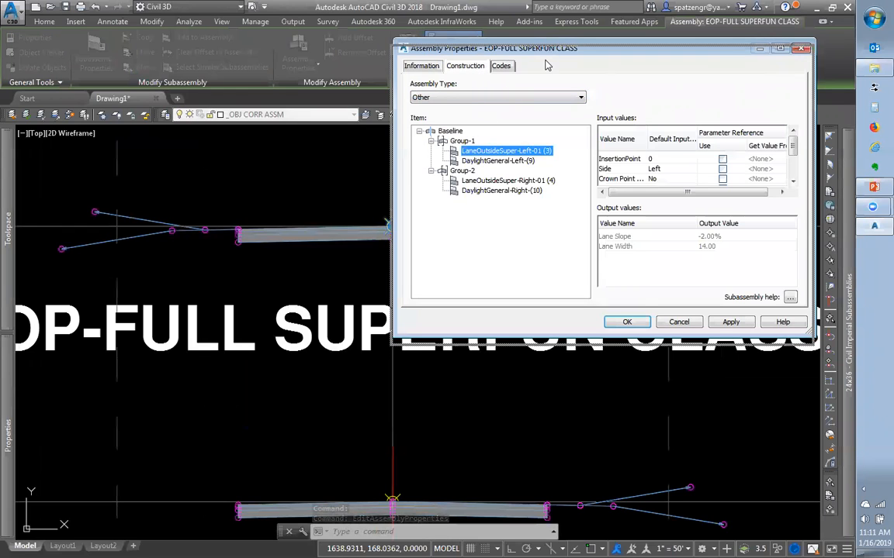
pyautogui.moveTo(547, 48); pyautogui.dragTo(369, 282)
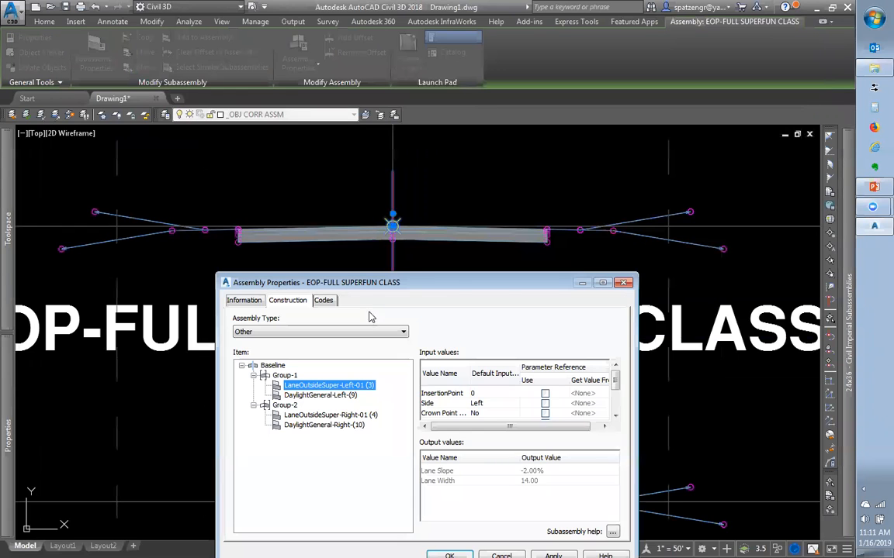
pyautogui.click(314, 396)
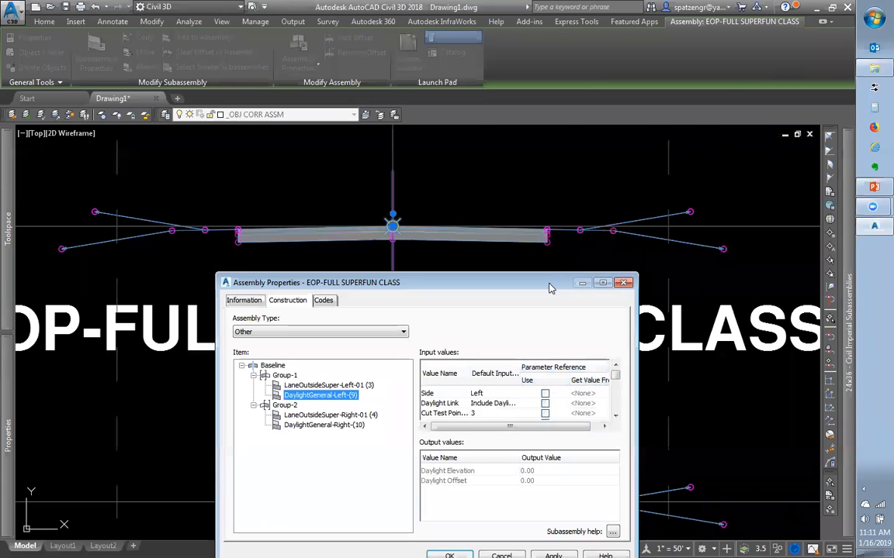
pyautogui.moveTo(545, 285); pyautogui.dragTo(539, 273)
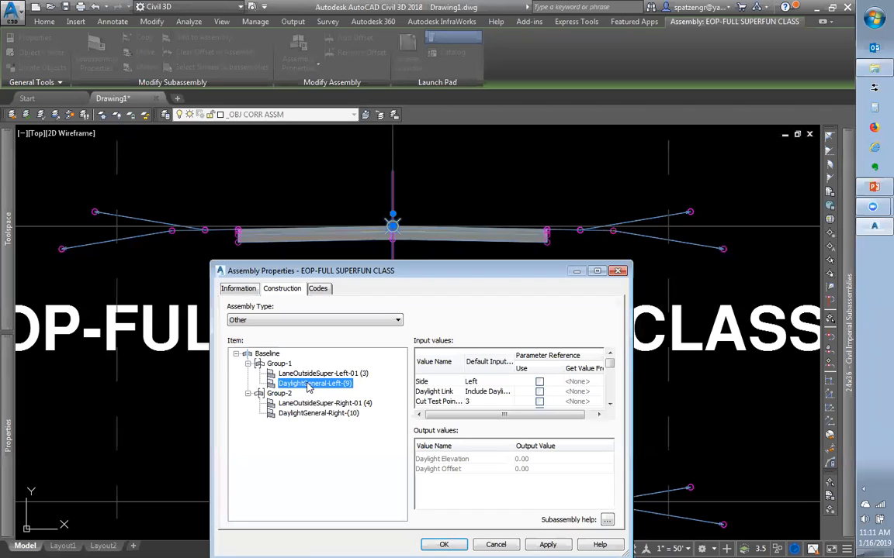
# Review the DaylightGeneral-Right-(10) and DaylightGeneral-Left-(9) input values
pyautogui.click(309, 415)
pyautogui.click(319, 385)
pyautogui.moveTo(530, 263); pyautogui.dragTo(530, 45)
pyautogui.scroll(-2, 615, 202)
pyautogui.moveTo(615, 201); pyautogui.dragTo(615, 293)
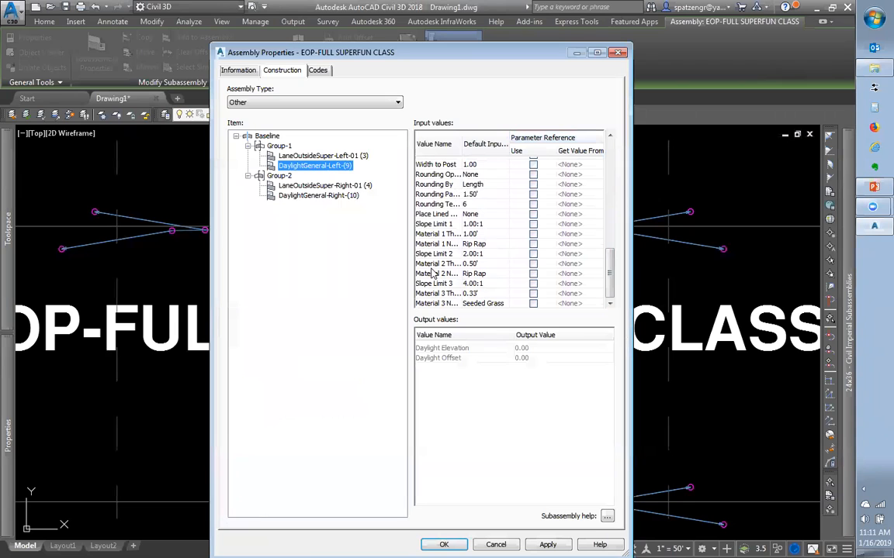
pyautogui.moveTo(611, 274); pyautogui.dragTo(611, 220)
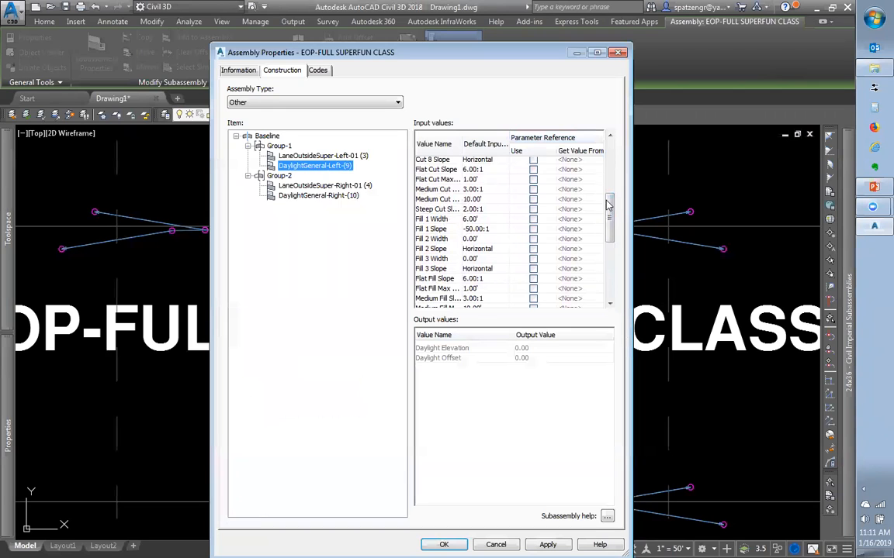
pyautogui.moveTo(611, 222); pyautogui.dragTo(611, 158)
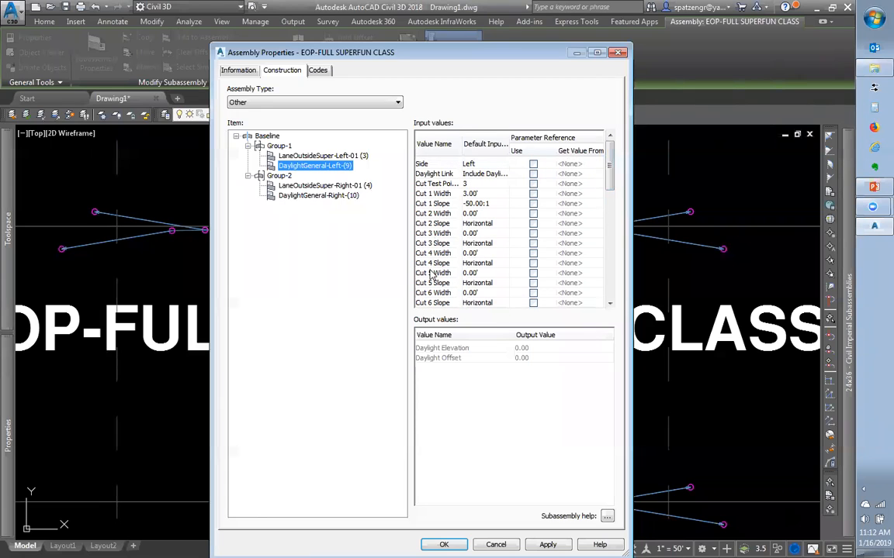
pyautogui.moveTo(611, 169)
pyautogui.mouseDown()
pyautogui.moveTo(619, 193)
pyautogui.moveTo(617, 177)
pyautogui.mouseUp()
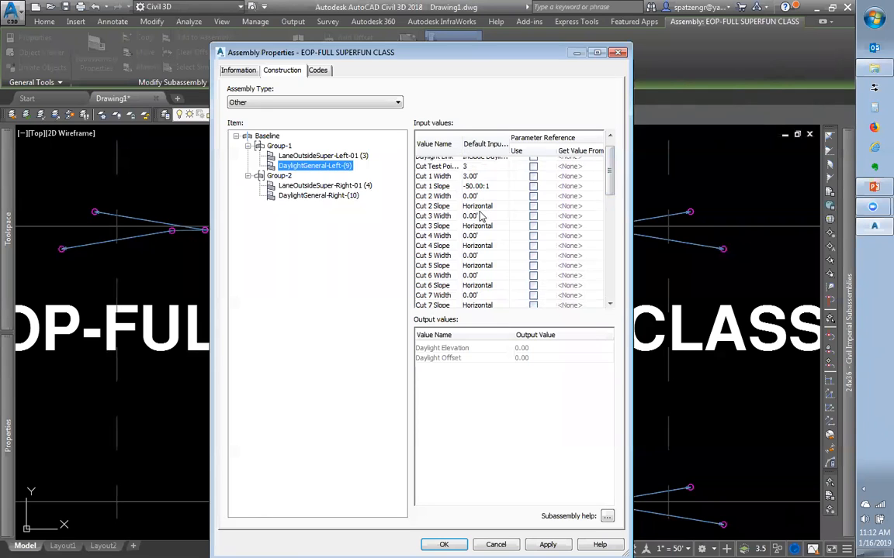
pyautogui.scroll(-1, 610, 191)
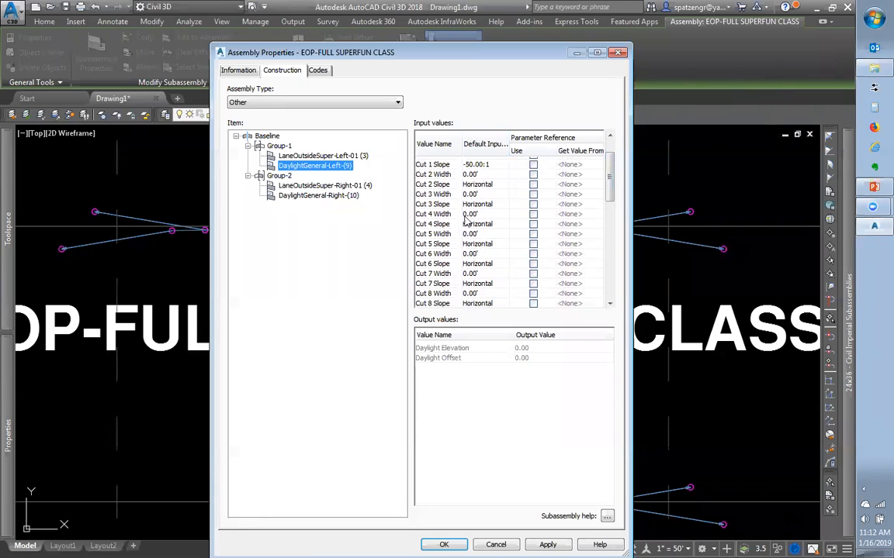
pyautogui.scroll(-1, 611, 191)
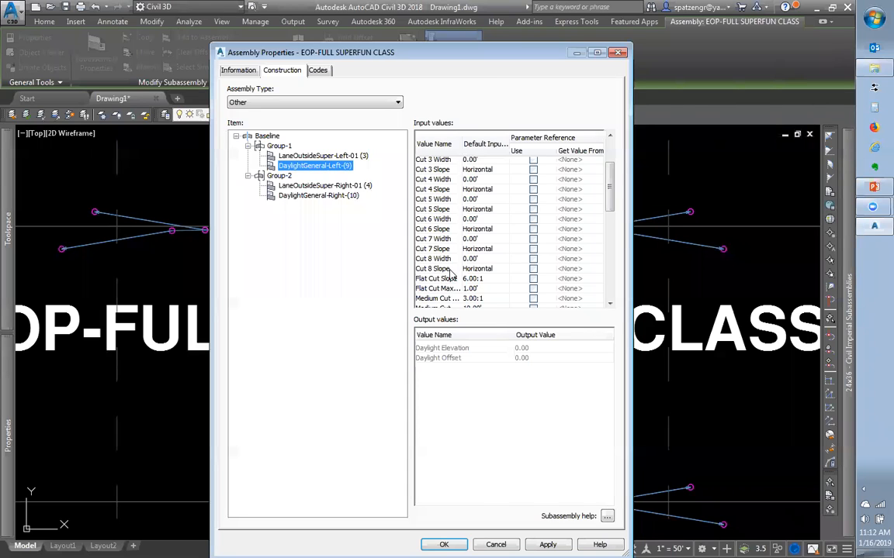
pyautogui.scroll(-1, 609, 214)
pyautogui.scroll(-3, 471, 268)
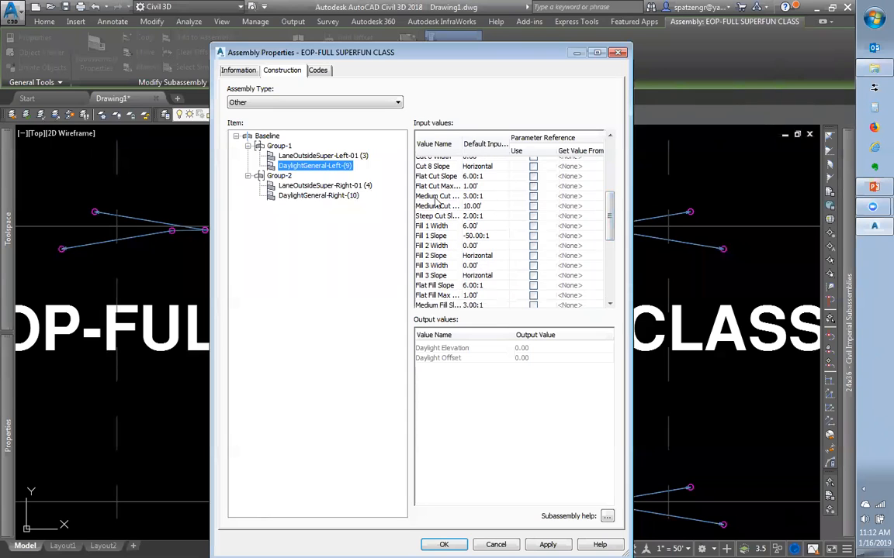
# Cancel Assembly Properties without changes and zoom out to the Road Assemblies sheet
pyautogui.moveTo(467, 48); pyautogui.dragTo(389, 31)
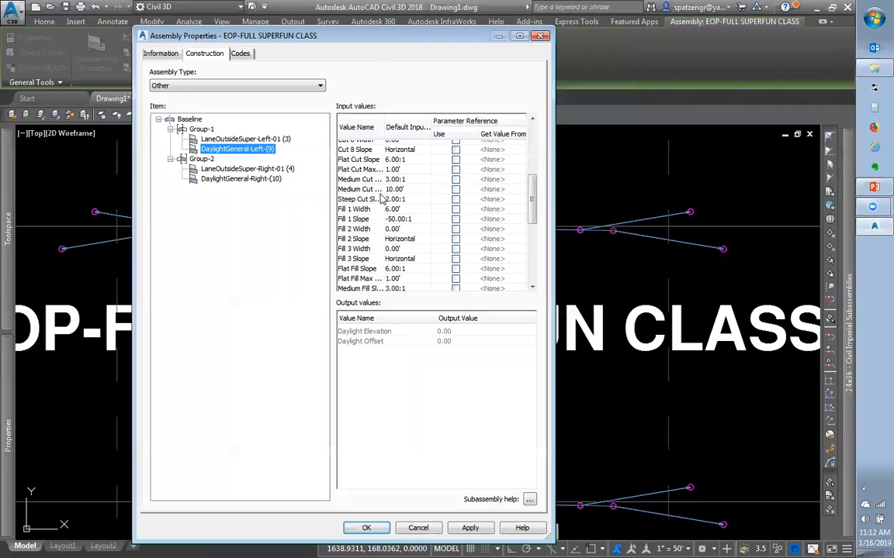
pyautogui.moveTo(533, 201)
pyautogui.mouseDown()
pyautogui.moveTo(542, 210)
pyautogui.moveTo(534, 207)
pyautogui.mouseUp()
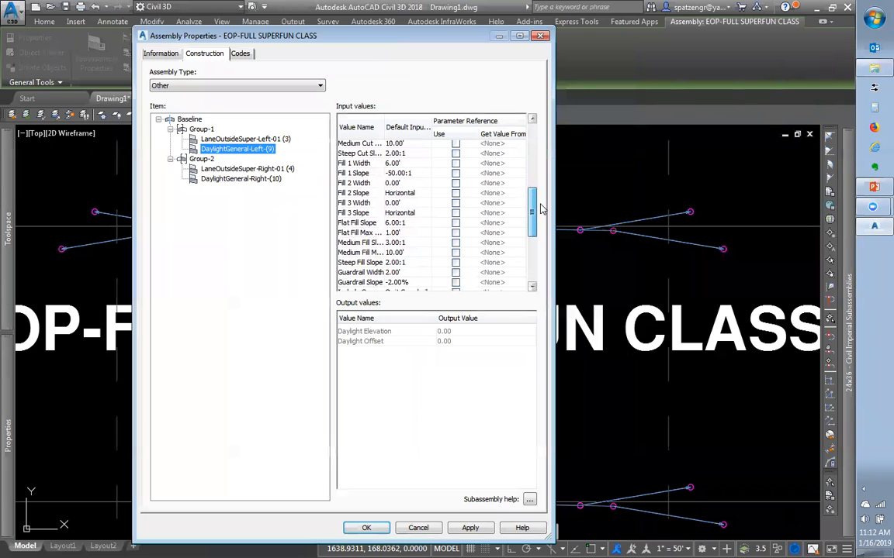
pyautogui.click(418, 528)
pyautogui.scroll(-6, 377, 349)
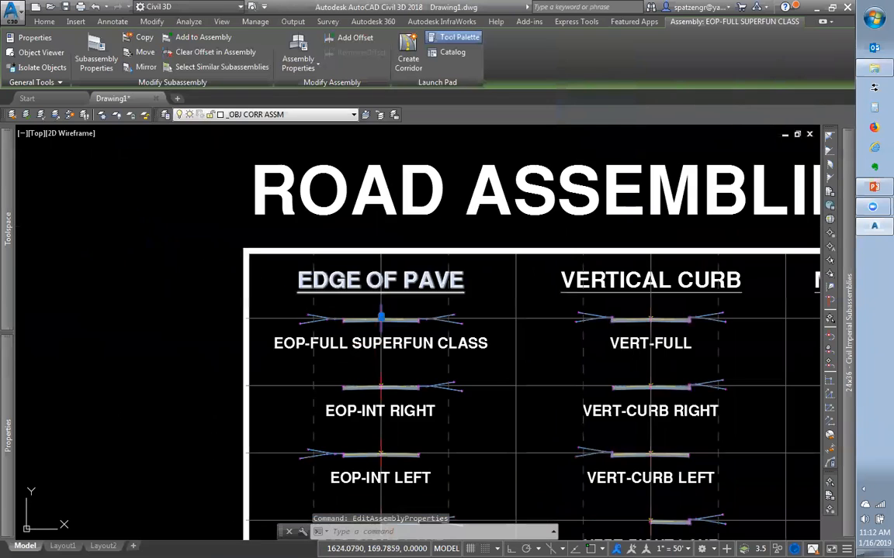
# Open DESIGN.dwg from the Class folder
pyautogui.click(50, 9)
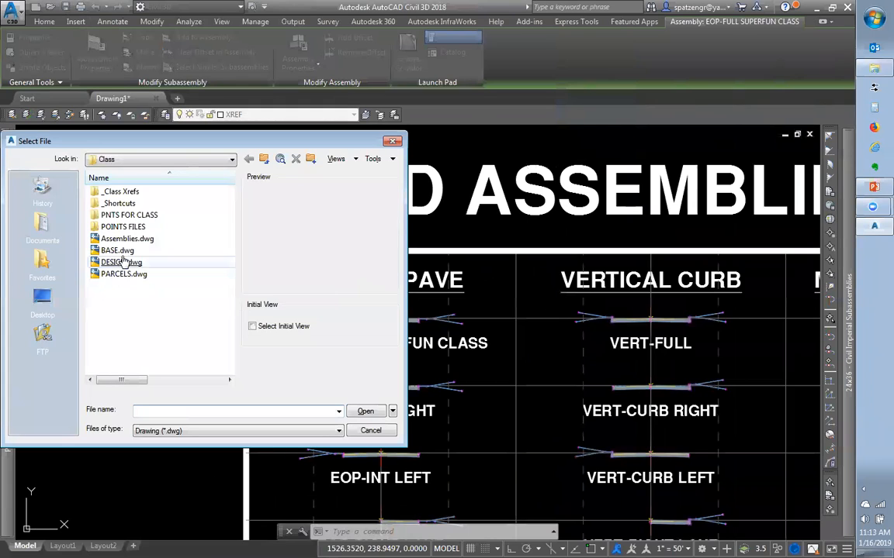
pyautogui.click(120, 263)
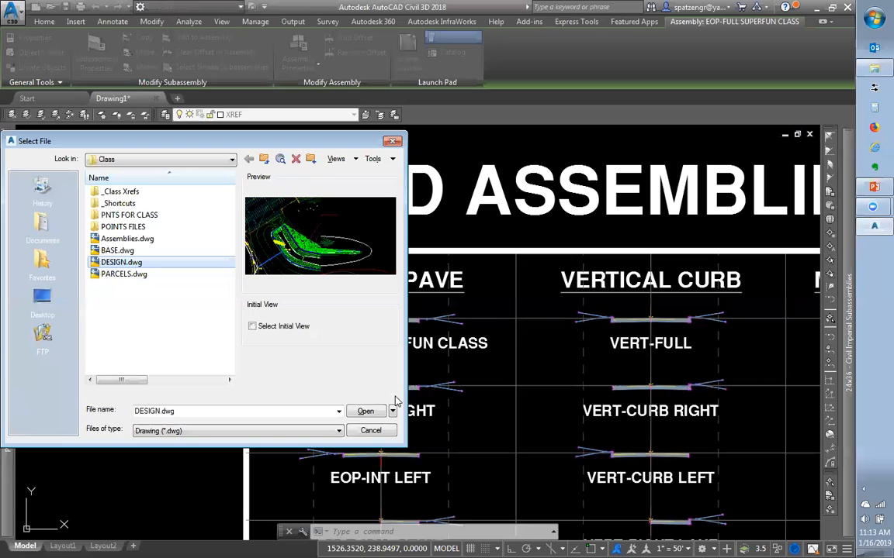
pyautogui.click(366, 411)
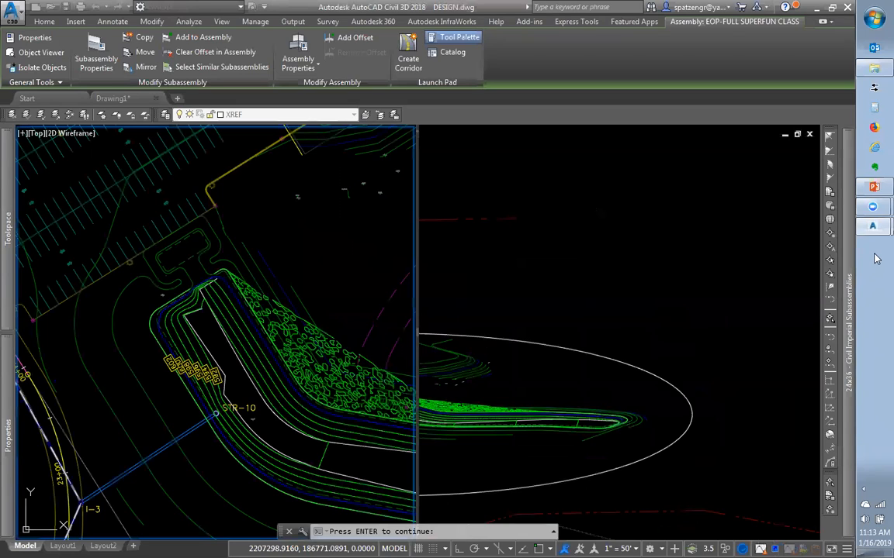
# Widen the left plan viewport and zoom it out to show more site around the pond
pyautogui.press('Return')
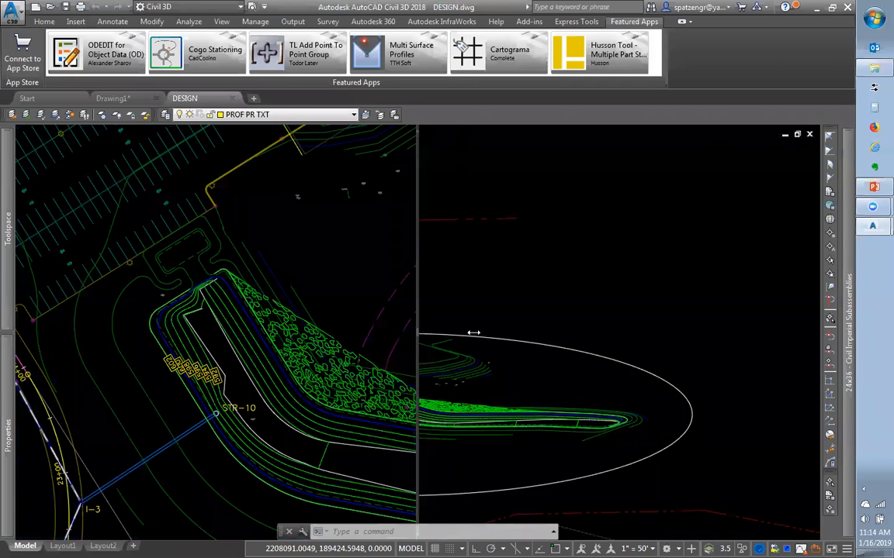
pyautogui.moveTo(428, 336); pyautogui.dragTo(462, 336)
pyautogui.click(592, 314)
pyautogui.scroll(-4, 640, 307)
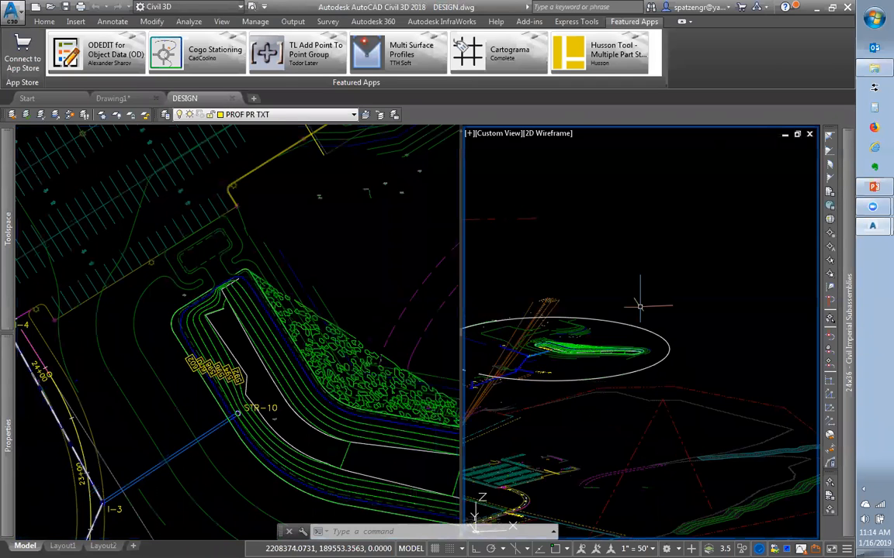
pyautogui.scroll(4, 639, 306)
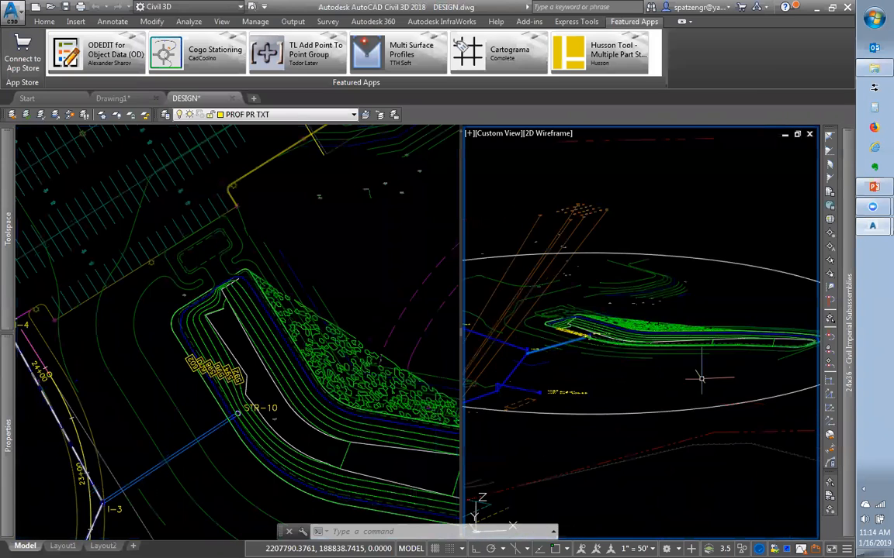
pyautogui.scroll(-2, 633, 376)
pyautogui.scroll(-2, 685, 343)
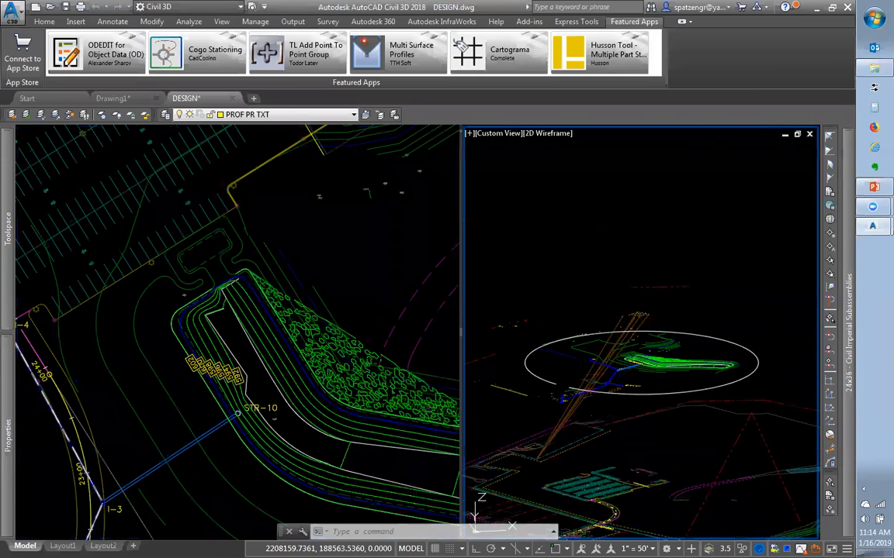
pyautogui.scroll(3, 520, 332)
pyautogui.scroll(3, 675, 386)
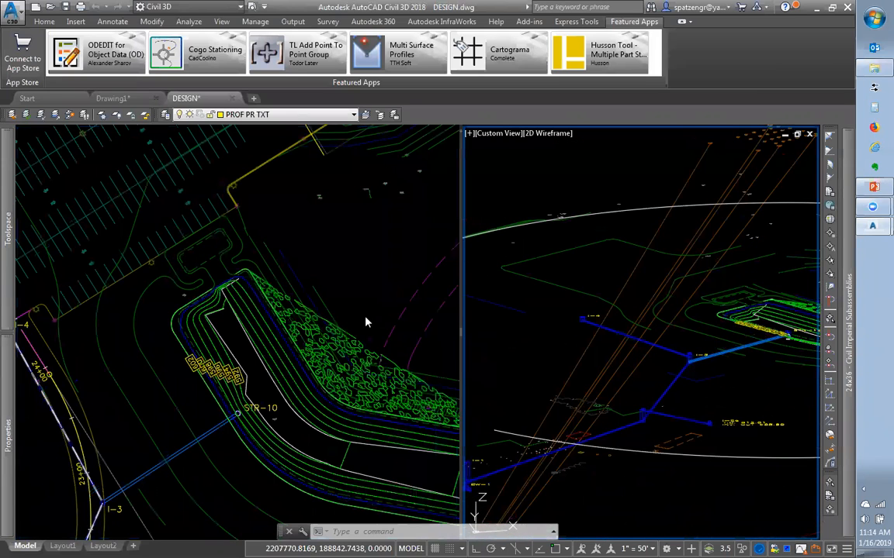
pyautogui.click(347, 276)
pyautogui.scroll(-4, 347, 276)
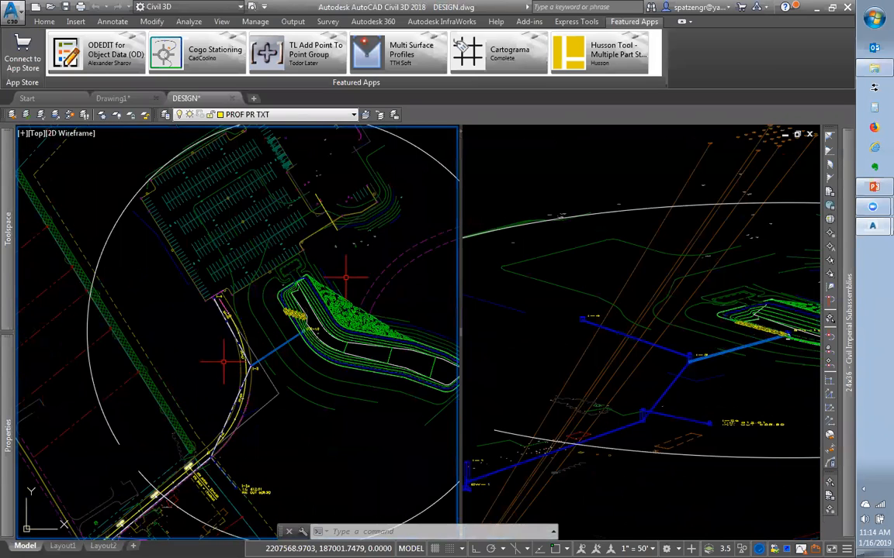
# Switch the right viewport to a flat World plan view with the PLAN command
pyautogui.click(546, 381)
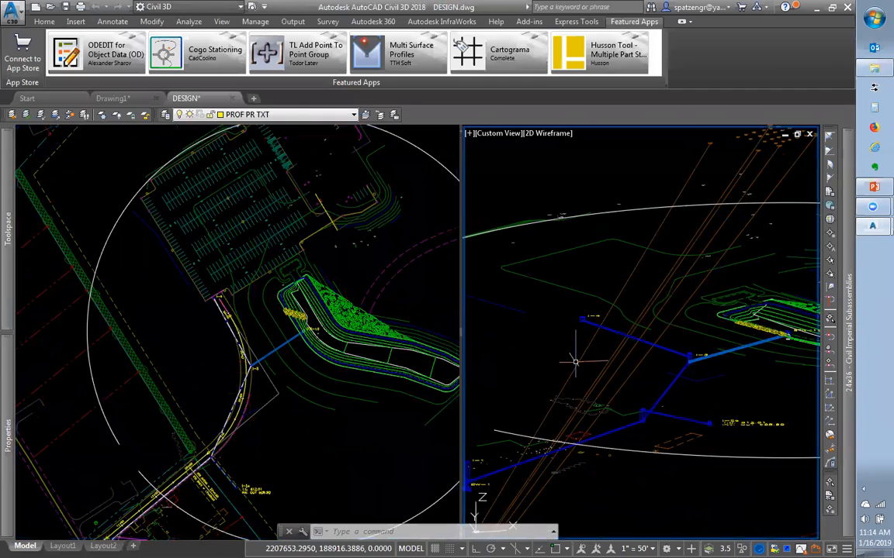
pyautogui.write('PLNA')
pyautogui.press('Escape')
pyautogui.press('Escape')
pyautogui.write('PLAN')
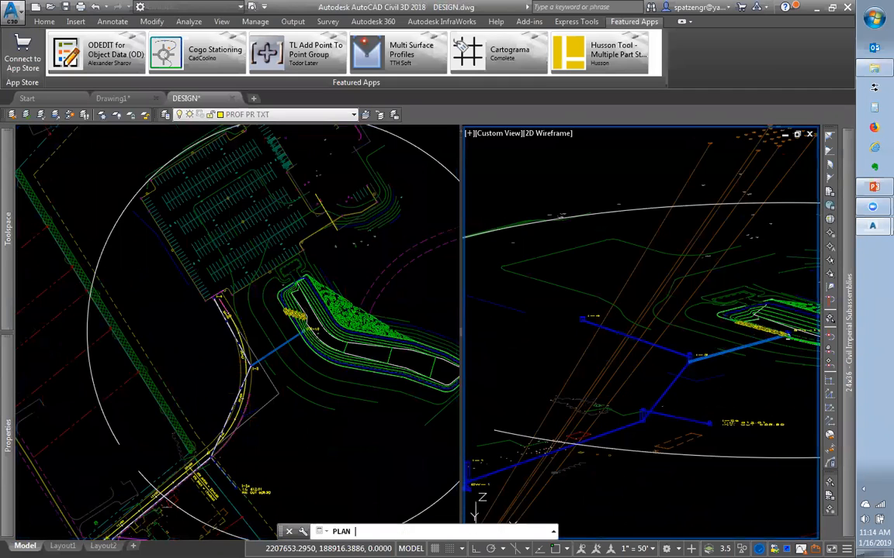
pyautogui.press('Return')
pyautogui.press('Return')
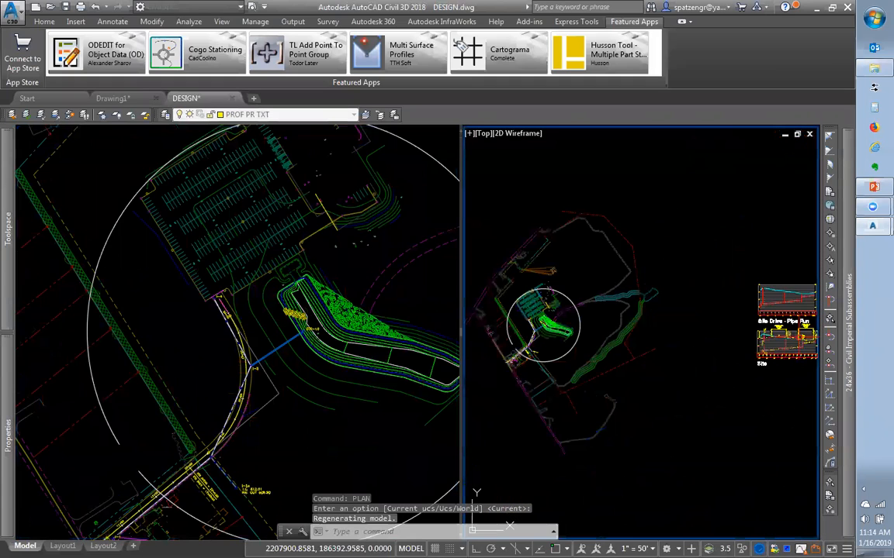
# Zoom both viewports to frame the Site Drive - Pipe Run profile sheets
pyautogui.scroll(6, 777, 337)
pyautogui.click(198, 374)
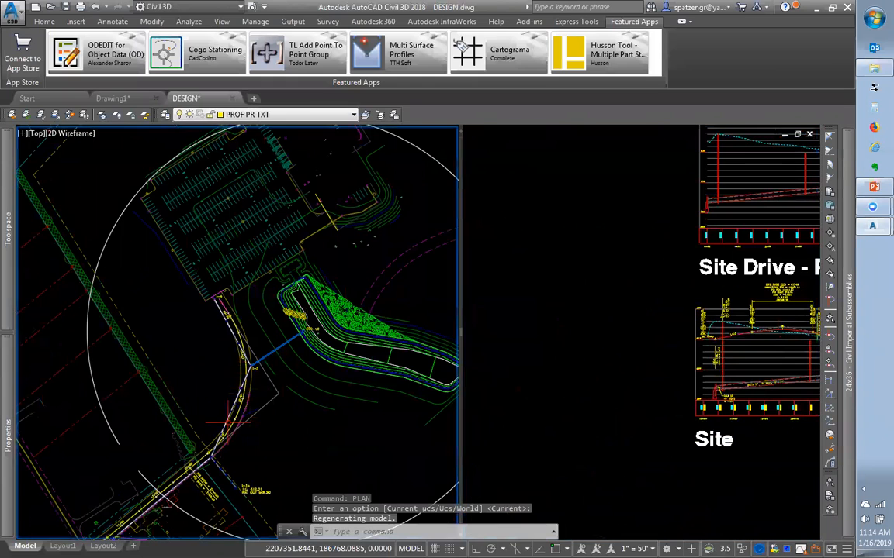
pyautogui.scroll(2, 220, 442)
pyautogui.scroll(-4, 256, 410)
pyautogui.click(749, 387)
pyautogui.scroll(-2, 724, 390)
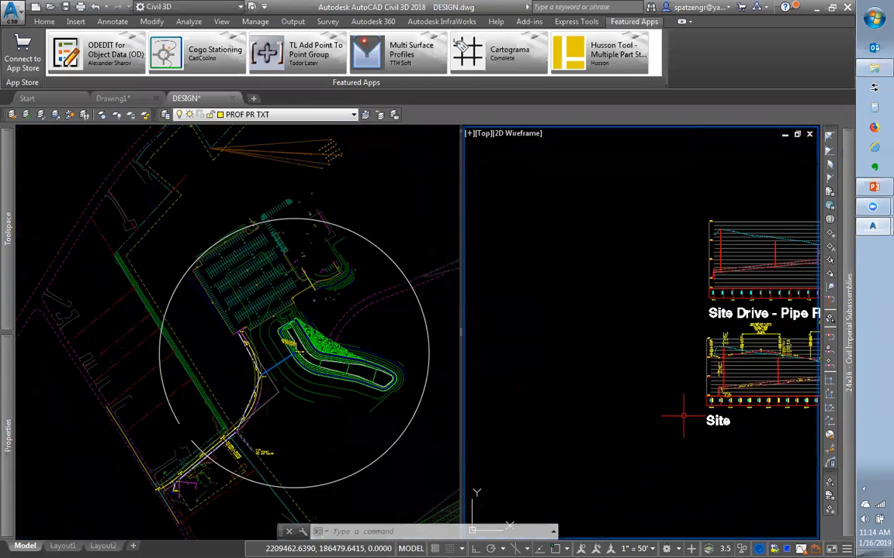
pyautogui.scroll(3, 789, 364)
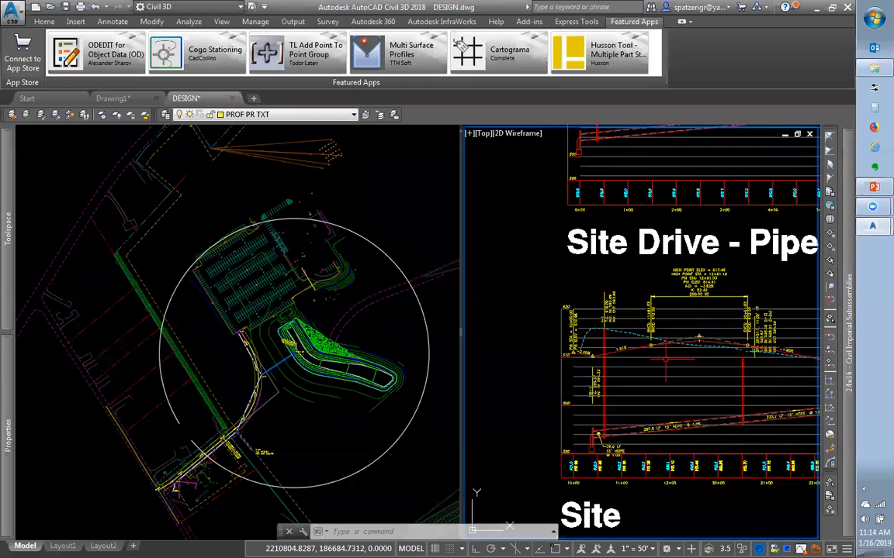
pyautogui.scroll(-1, 664, 356)
pyautogui.scroll(-2, 757, 368)
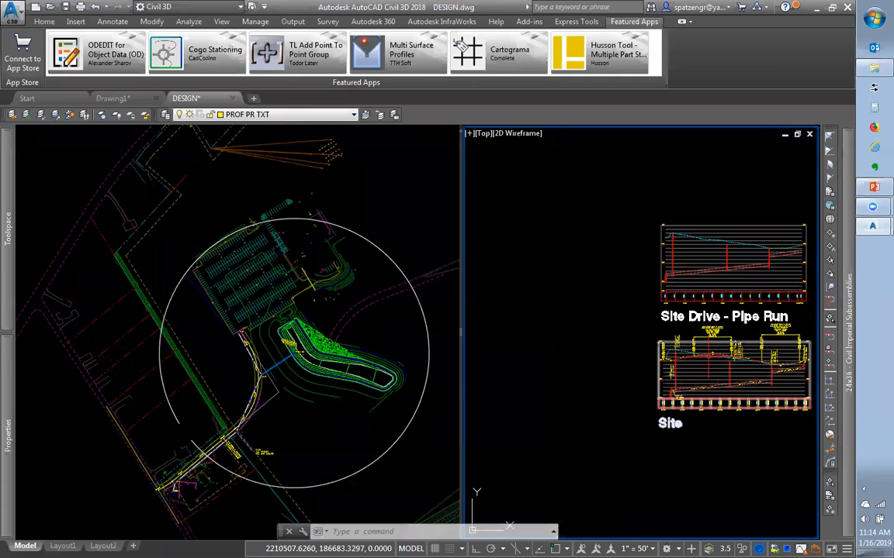
pyautogui.scroll(4, 726, 354)
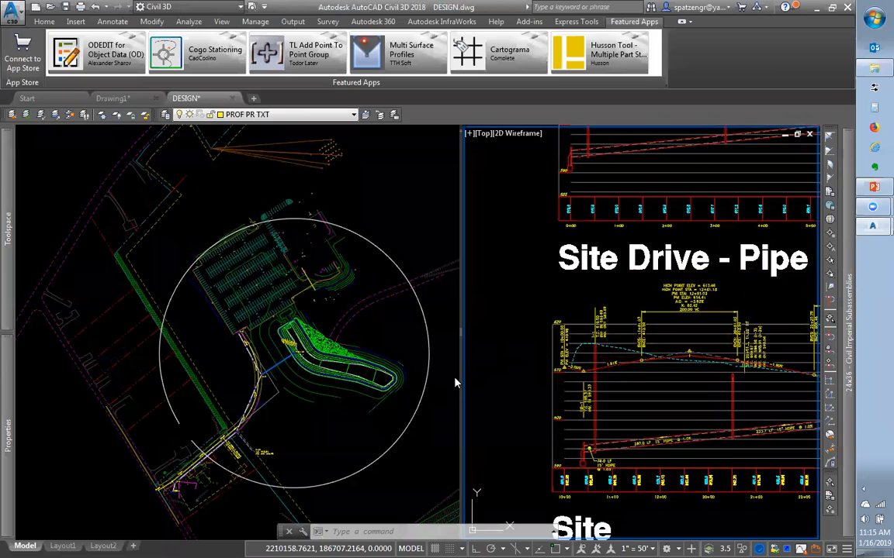
pyautogui.click(435, 401)
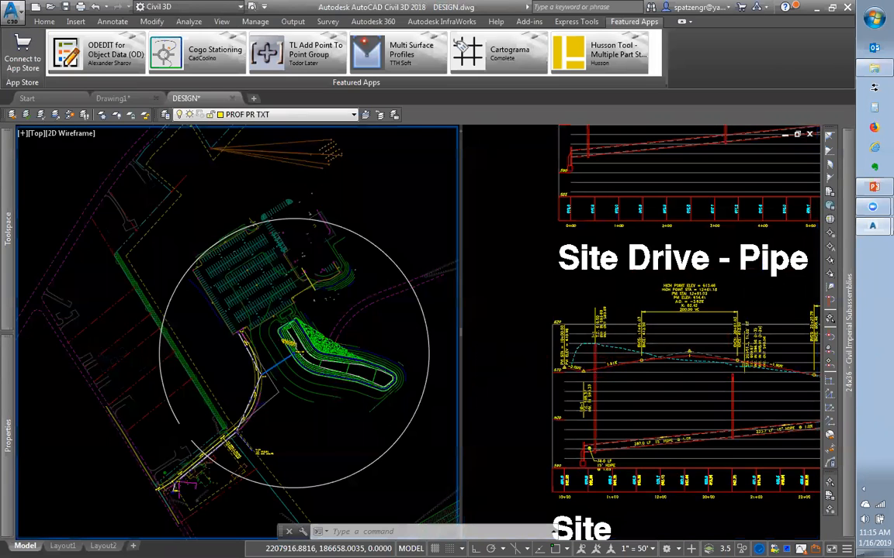
pyautogui.scroll(-2, 392, 415)
pyautogui.scroll(-4, 229, 432)
pyautogui.scroll(4, 295, 429)
pyautogui.scroll(-4, 292, 428)
pyautogui.click(533, 401)
pyautogui.scroll(-5, 537, 405)
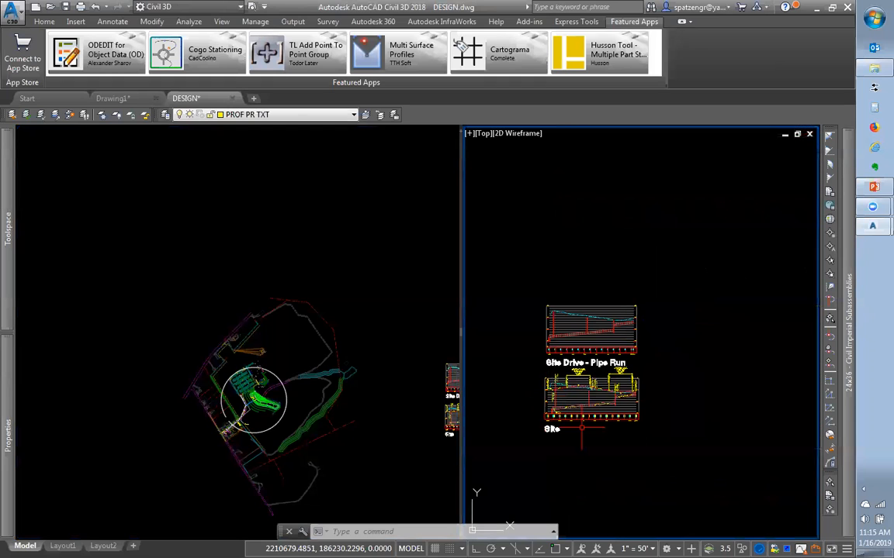
# Insert Assemblies.dwg as a block into the DESIGN drawing
pyautogui.write('i')
pyautogui.press('Return')
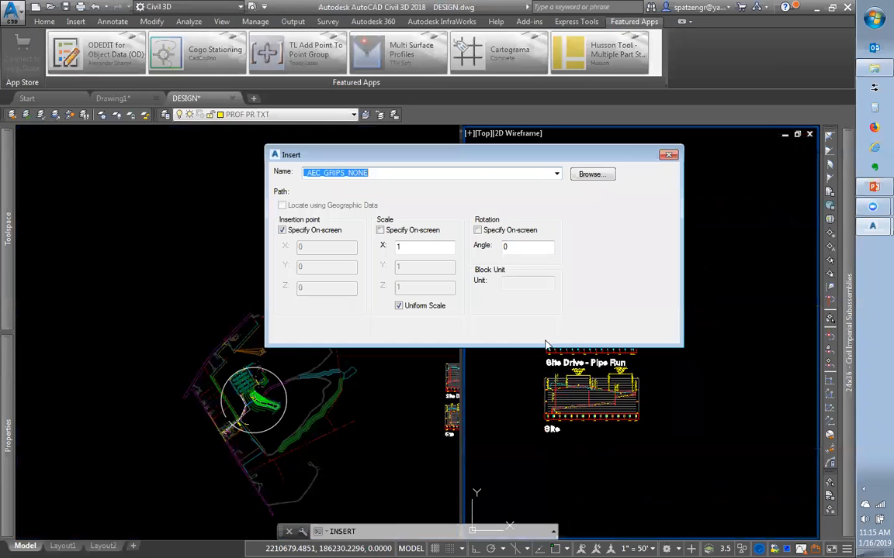
pyautogui.click(539, 174)
pyautogui.doubleClick(415, 257)
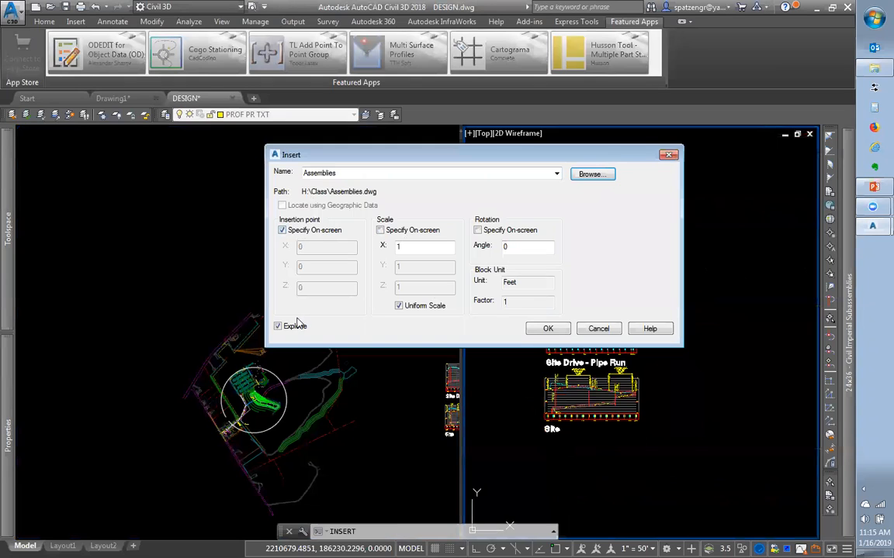
pyautogui.click(548, 328)
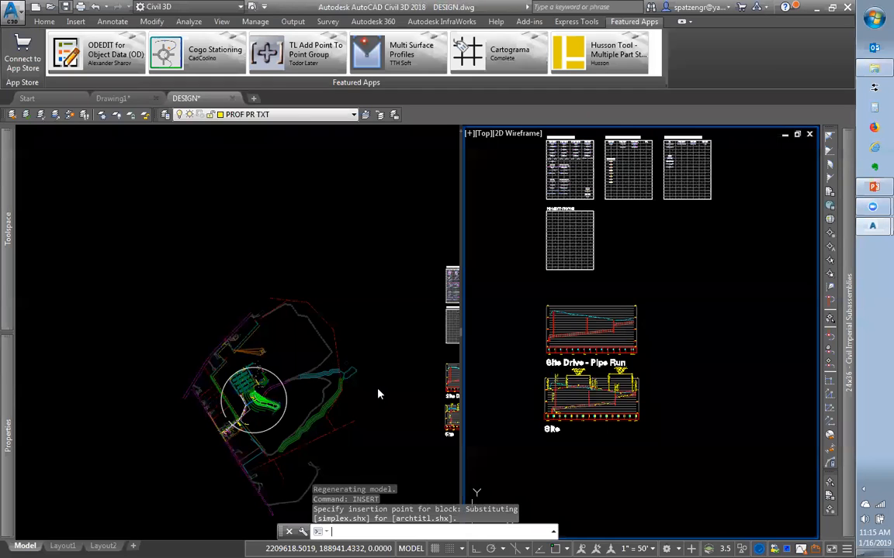
# Save DESIGN.dwg, zoom in around the site circle, and show the Home design tools
pyautogui.hotkey('ctrl', 's')
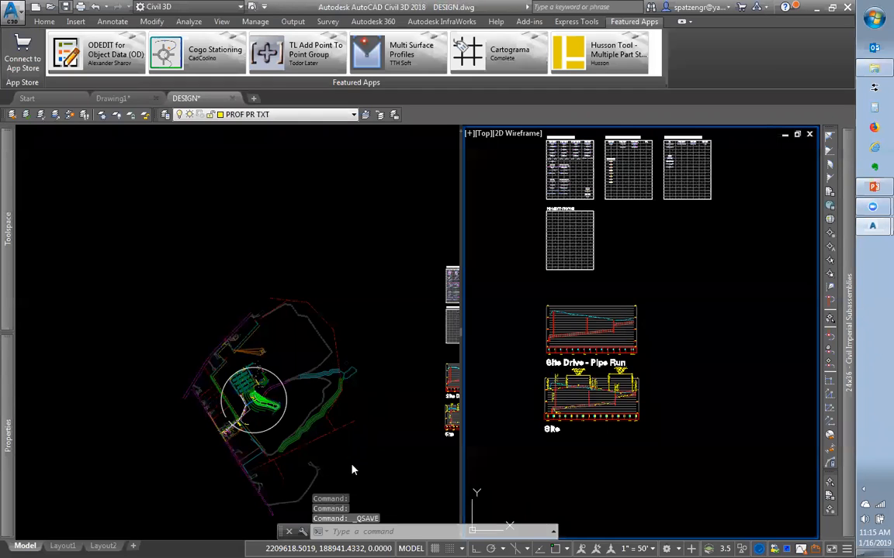
pyautogui.click(359, 464)
pyautogui.scroll(5, 236, 407)
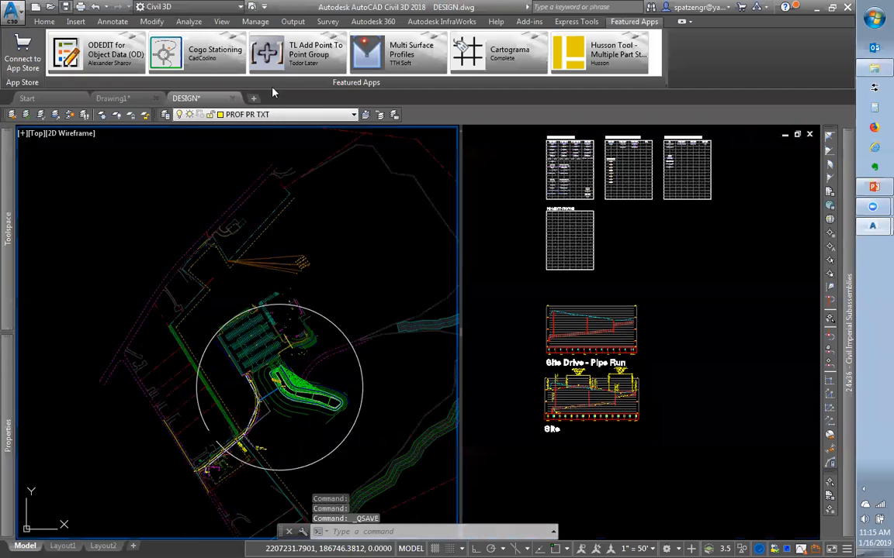
pyautogui.click(44, 21)
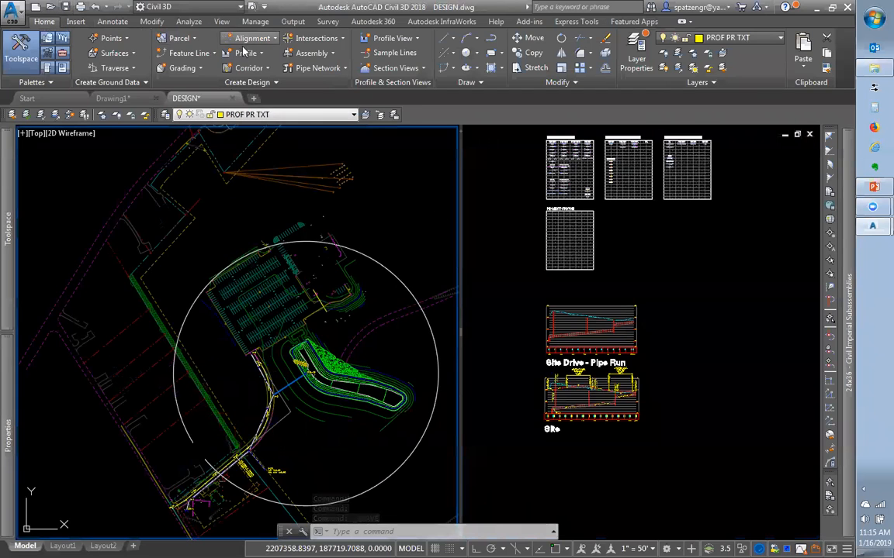
# Start a new corridor and name it 'Site Entrance' in the Create Corridor dialog
pyautogui.click(252, 68)
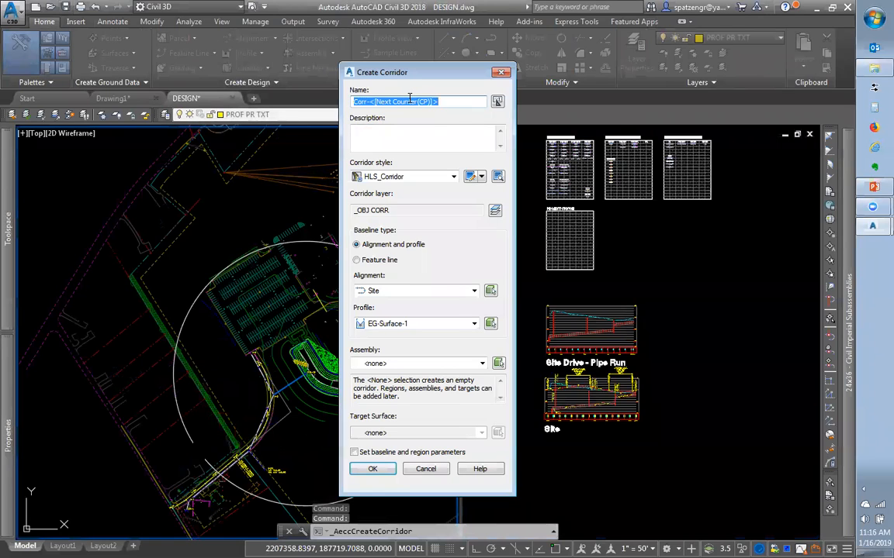
pyautogui.write('si')
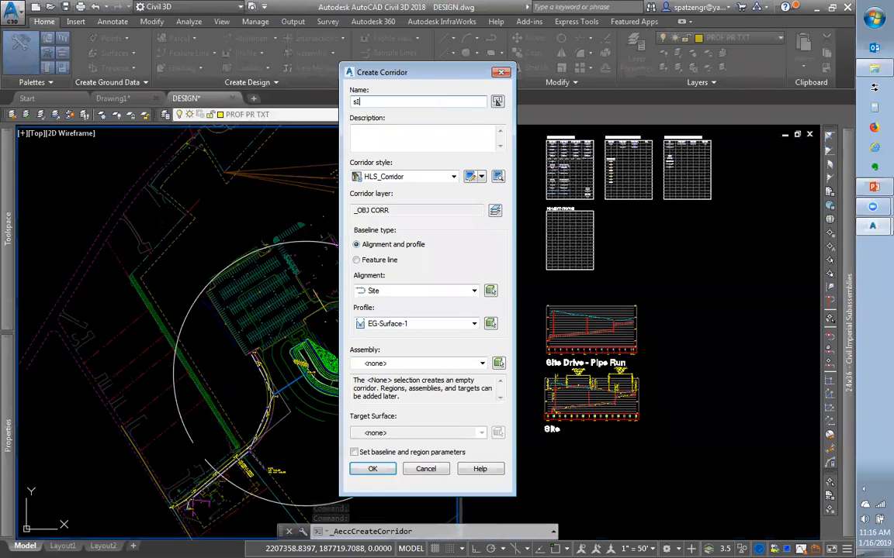
pyautogui.write('te Entrance')
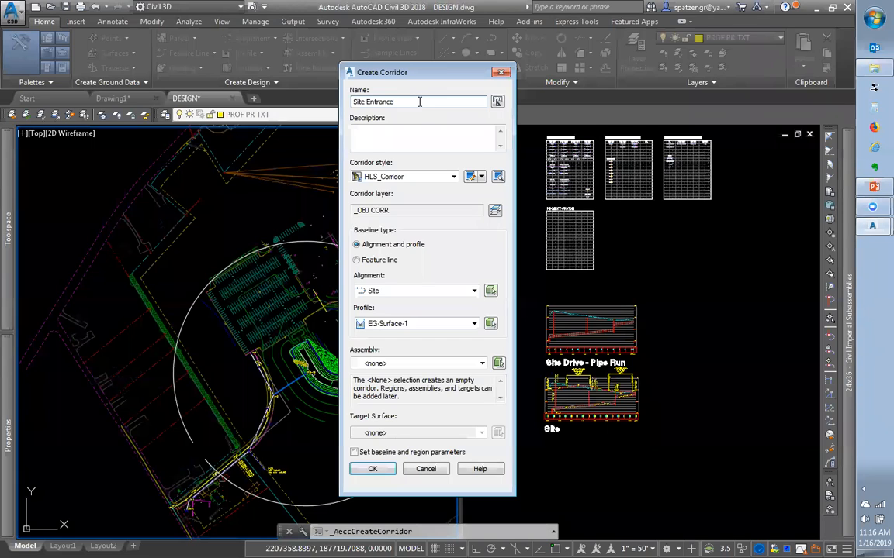
pyautogui.press('capslock')
pyautogui.click(392, 176)
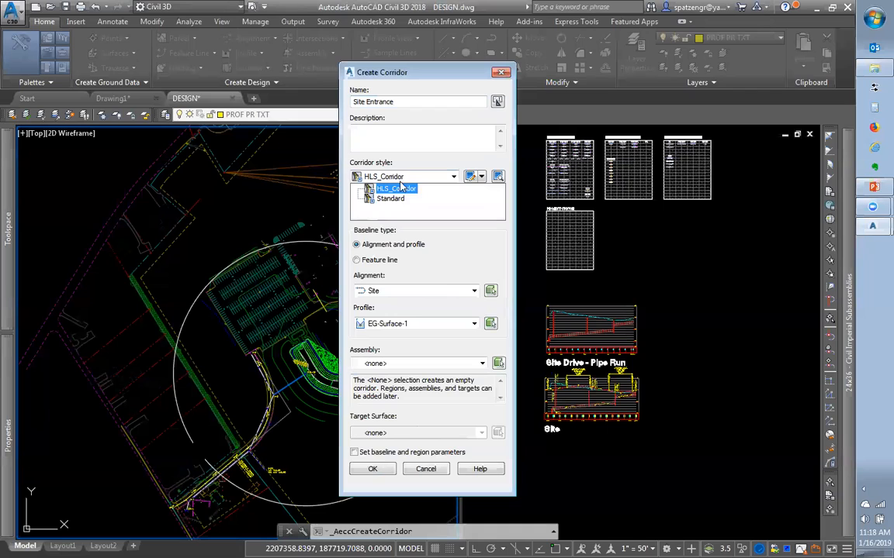
pyautogui.click(388, 185)
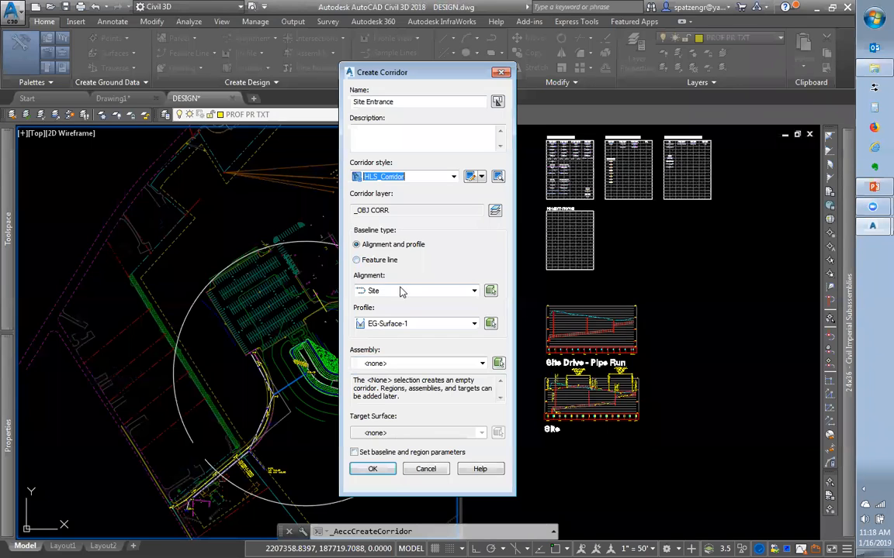
pyautogui.click(357, 260)
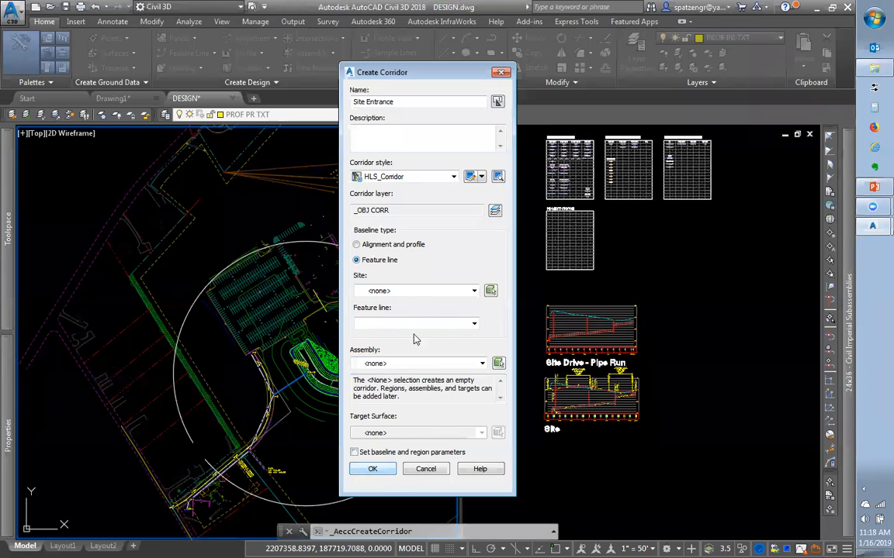
pyautogui.click(419, 292)
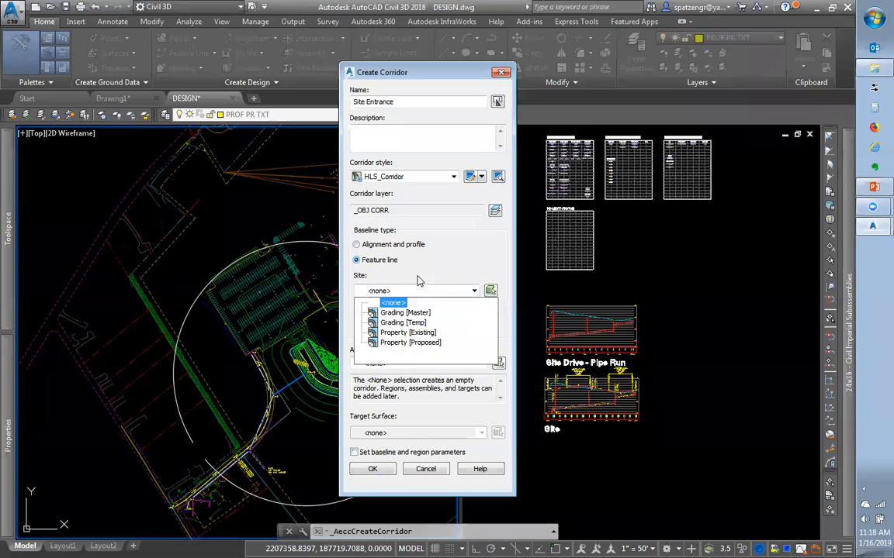
pyautogui.click(407, 313)
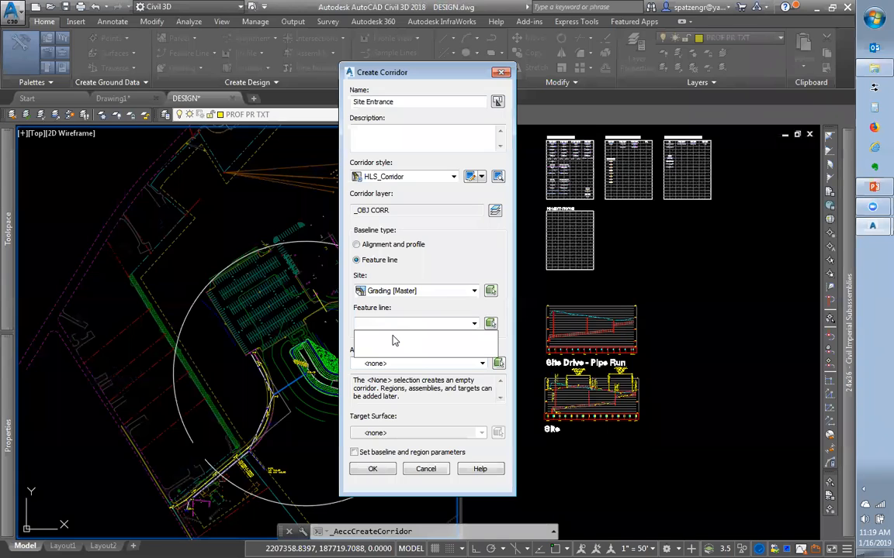
pyautogui.click(362, 242)
pyautogui.click(356, 245)
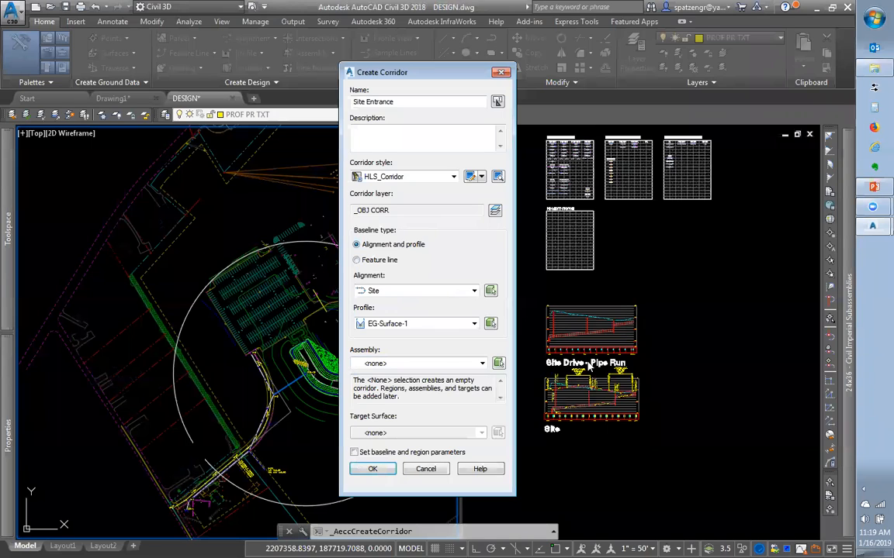
# Set the corridor profile to Site-DESIGN-1
pyautogui.click(369, 325)
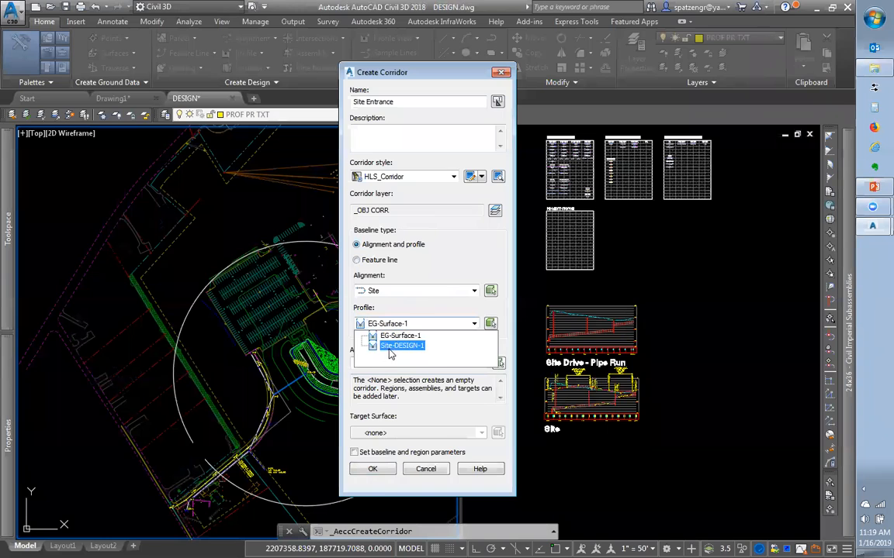
pyautogui.click(388, 350)
pyautogui.click(396, 328)
pyautogui.press('Up')
pyautogui.press('Down')
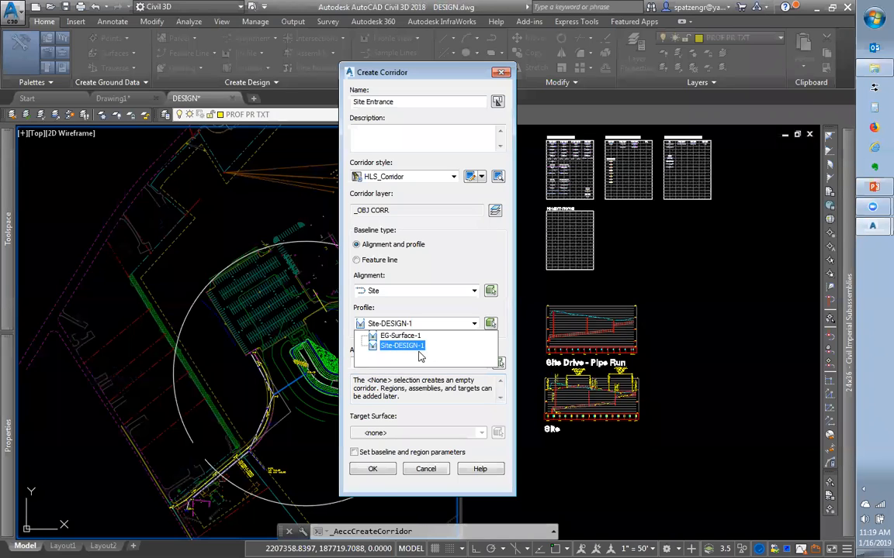
pyautogui.click(371, 319)
# Choose the EOP-FULL assembly and EG target surface, accept the region parameters, and rebuild
pyautogui.click(391, 364)
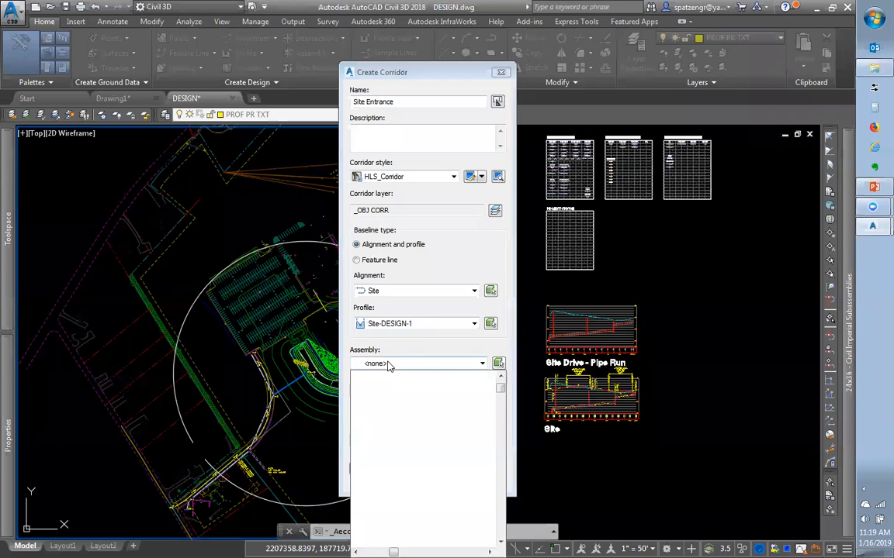
pyautogui.press('Down')
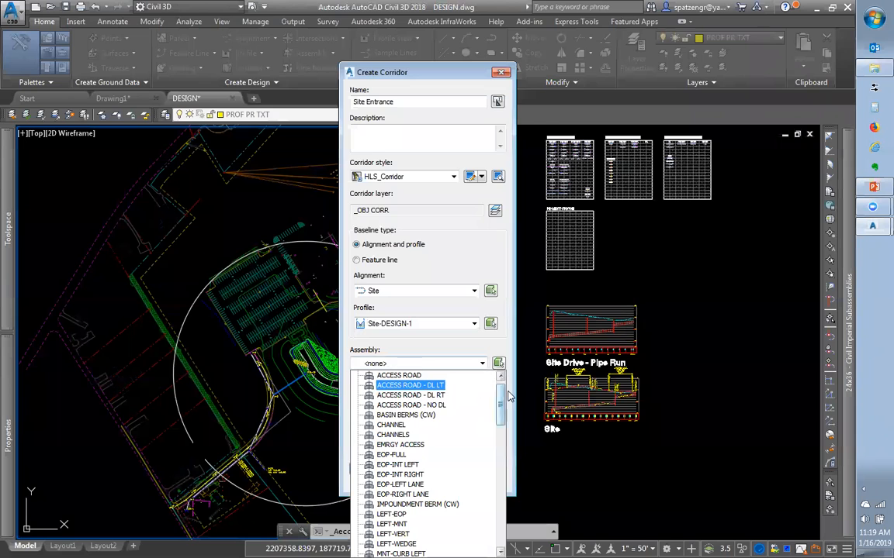
pyautogui.moveTo(502, 403)
pyautogui.mouseDown()
pyautogui.moveTo(508, 535)
pyautogui.moveTo(502, 389)
pyautogui.moveTo(502, 404)
pyautogui.mouseUp()
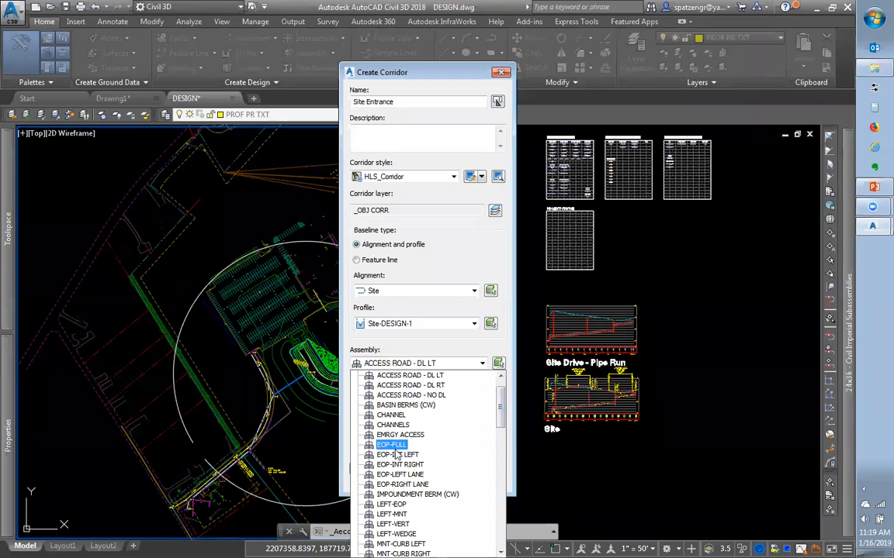
pyautogui.click(394, 448)
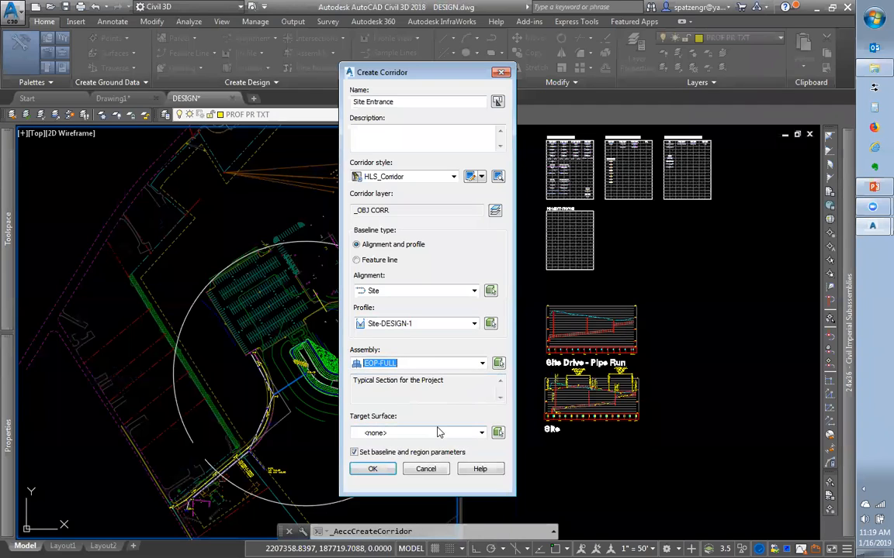
pyautogui.click(407, 433)
pyautogui.click(383, 464)
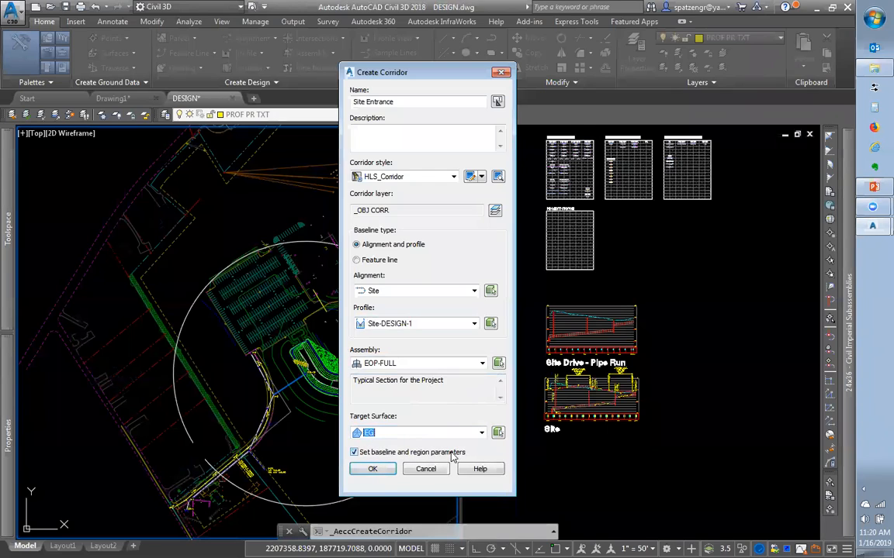
pyautogui.click(372, 471)
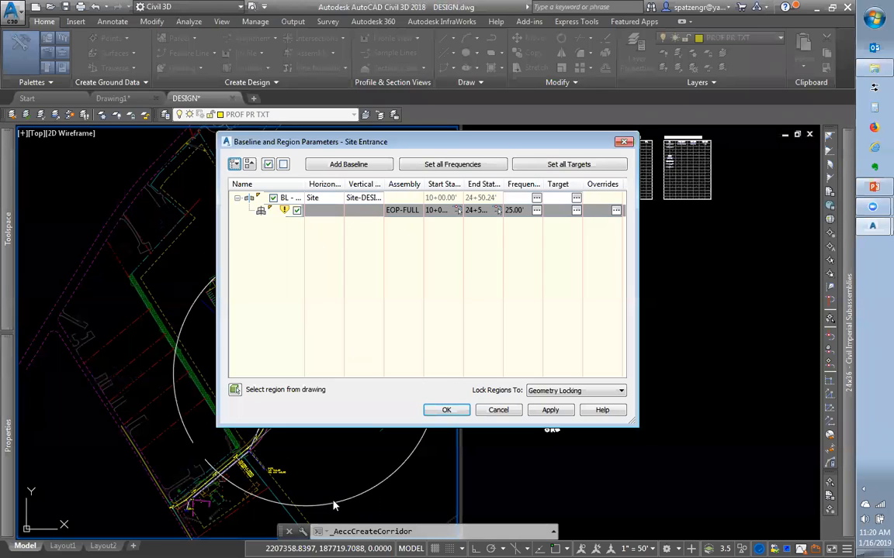
pyautogui.click(443, 409)
pyautogui.click(354, 261)
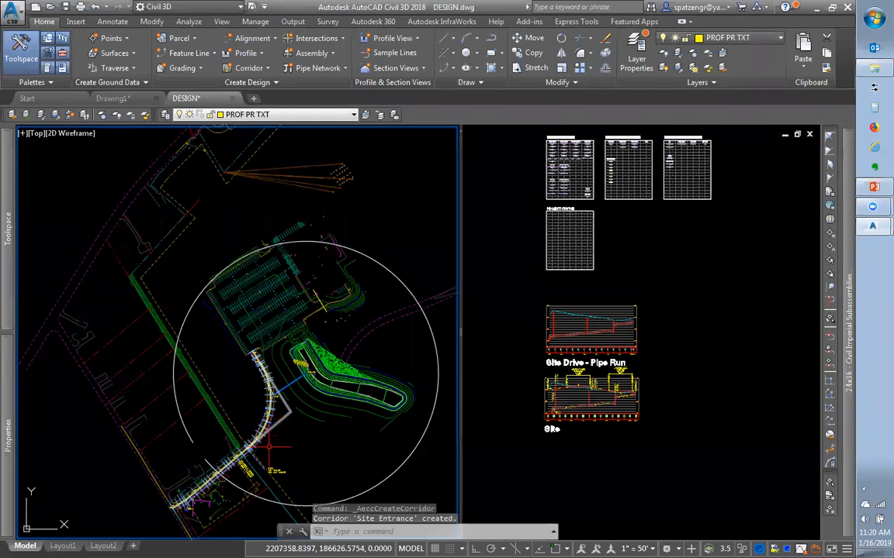
# Zoom the right-hand view to the built Site Entrance corridor, checking the VPORTS configuration
pyautogui.scroll(2, 194, 501)
pyautogui.click(556, 379)
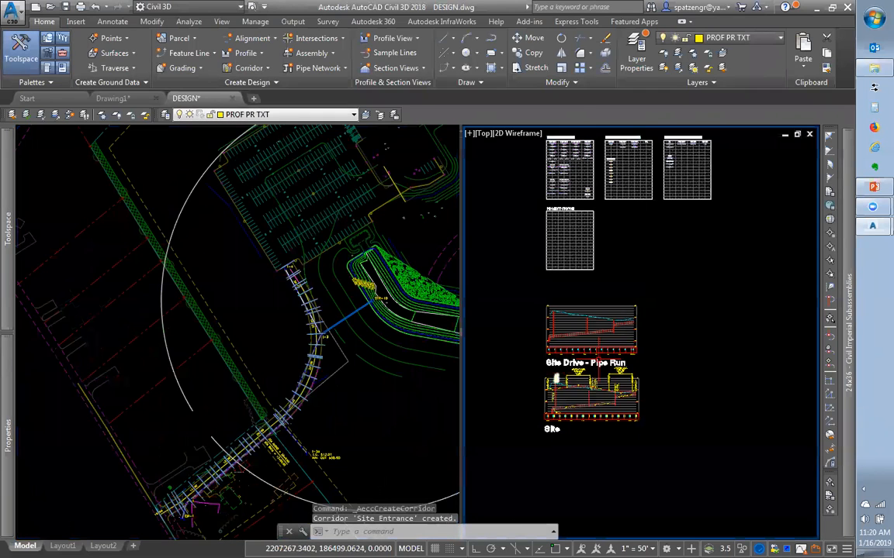
pyautogui.scroll(-2, 608, 356)
pyautogui.scroll(6, 524, 351)
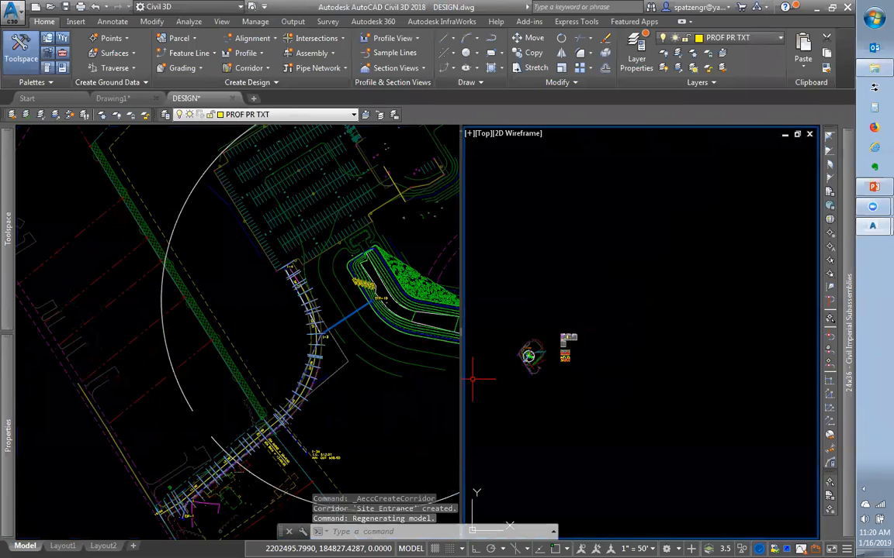
pyautogui.scroll(4, 512, 297)
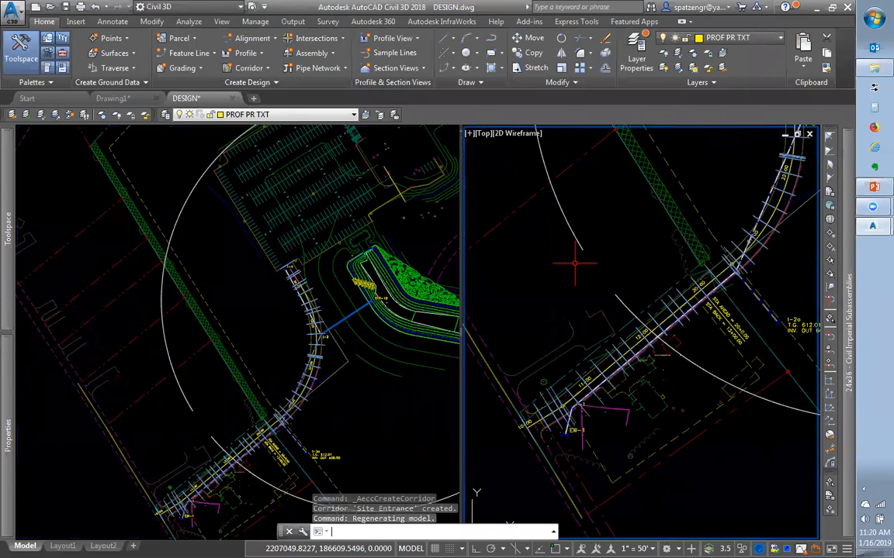
pyautogui.write('vports')
pyautogui.press('Return')
pyautogui.press('Escape')
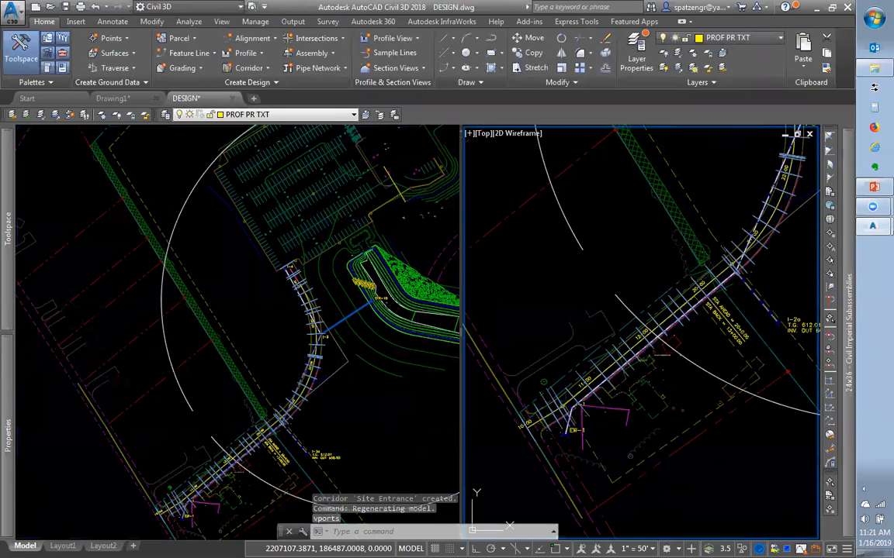
pyautogui.write('ddvpo')
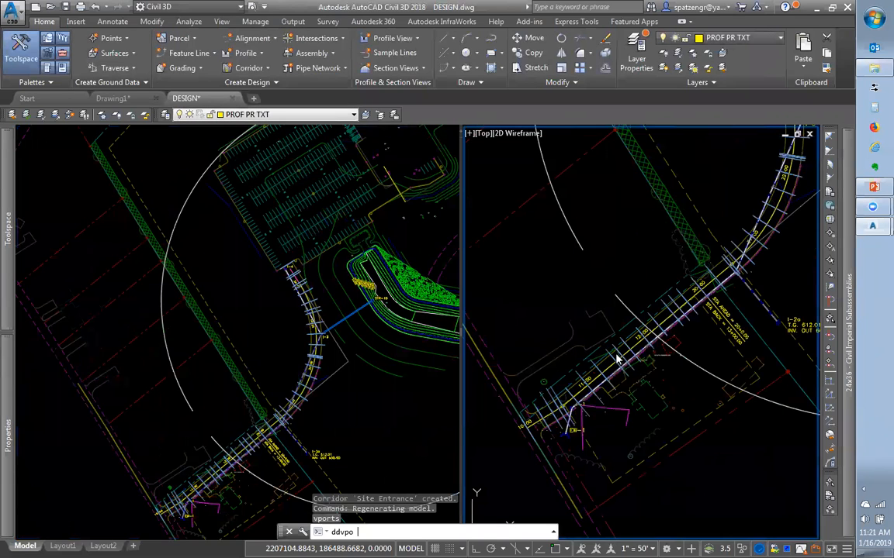
pyautogui.write('int')
pyautogui.press('Return')
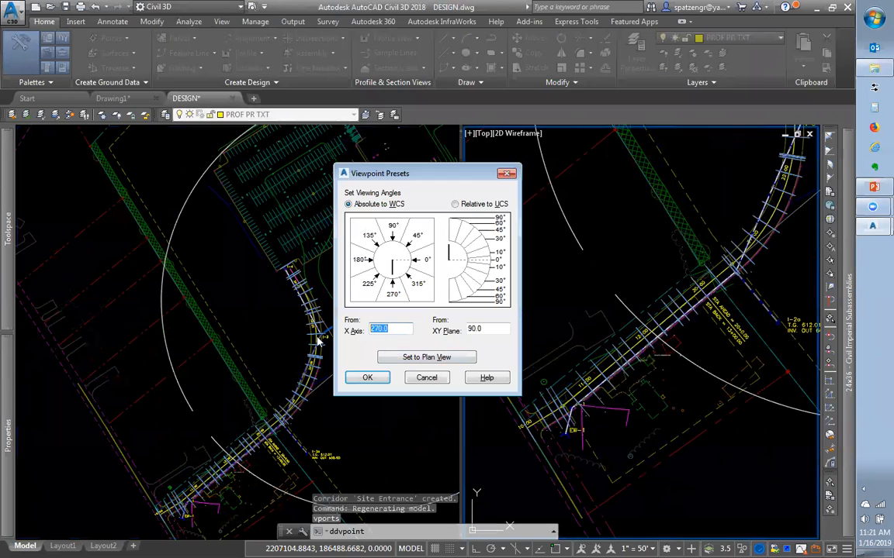
pyautogui.click(368, 277)
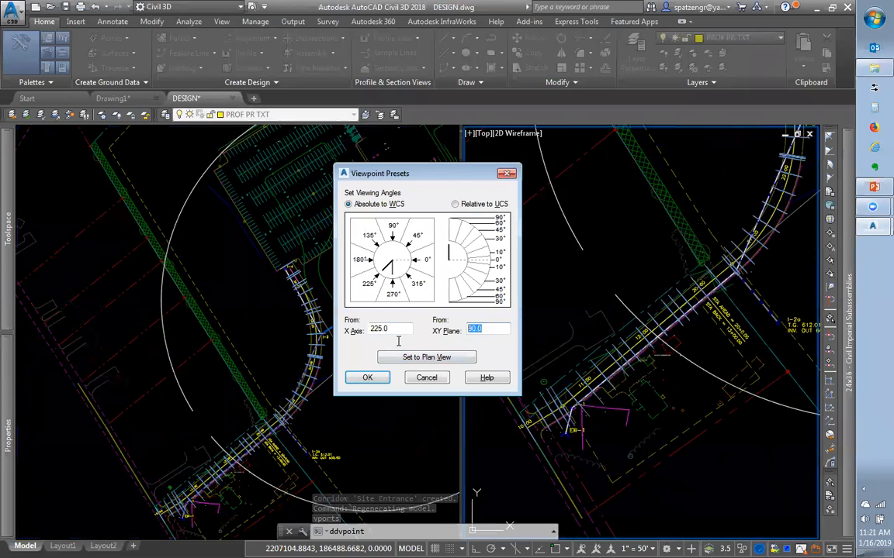
pyautogui.press('Return')
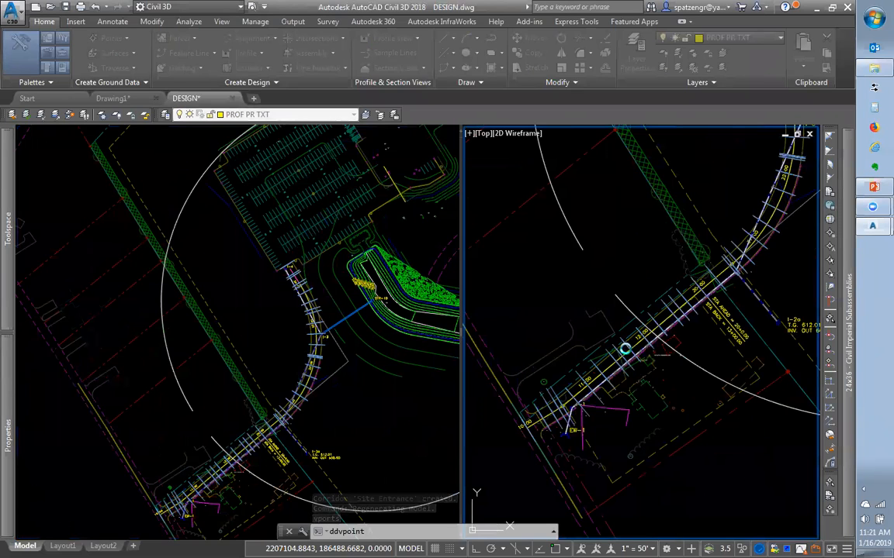
pyautogui.scroll(10, 627, 348)
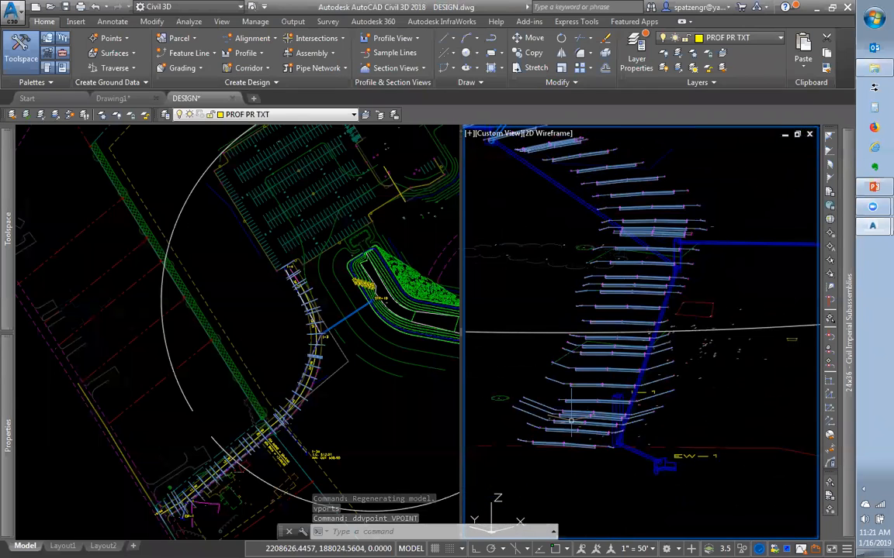
pyautogui.scroll(2, 617, 394)
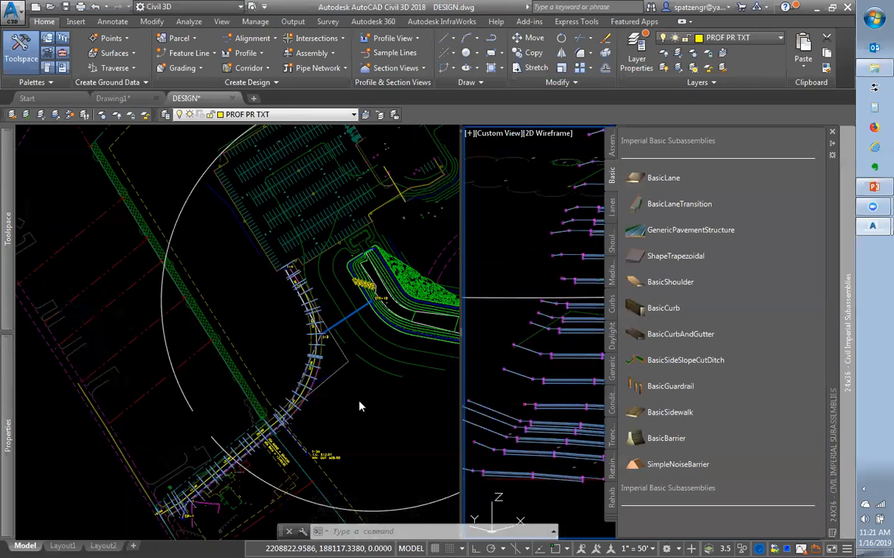
pyautogui.click(322, 360)
pyautogui.scroll(5, 323, 360)
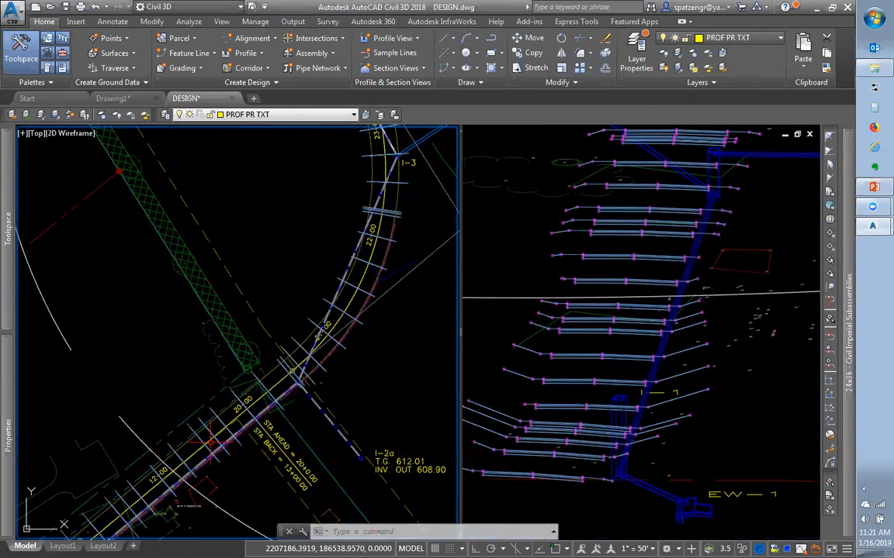
pyautogui.click(295, 369)
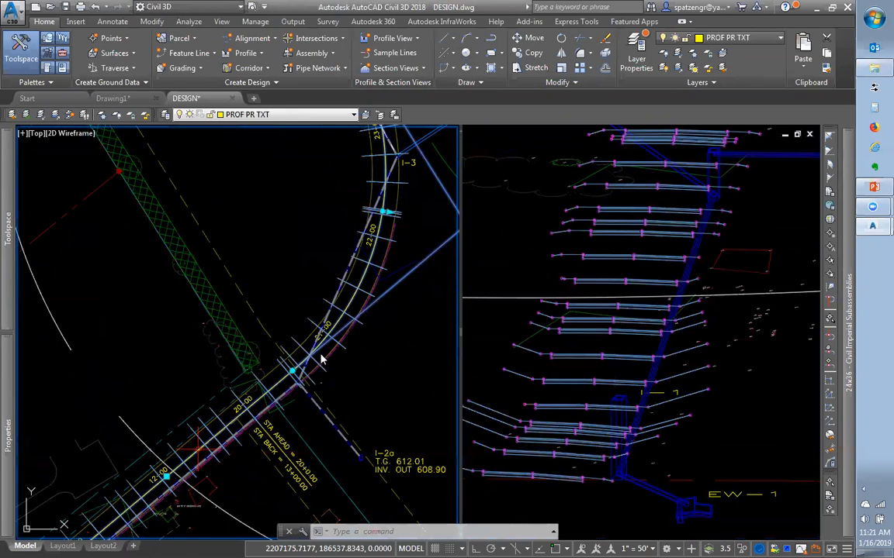
pyautogui.scroll(-2, 323, 360)
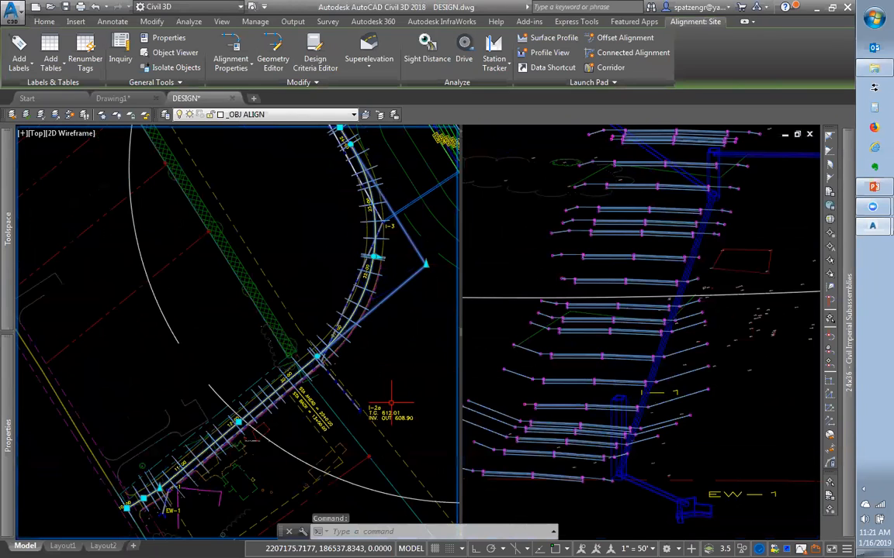
pyautogui.click(535, 392)
pyautogui.press('Escape')
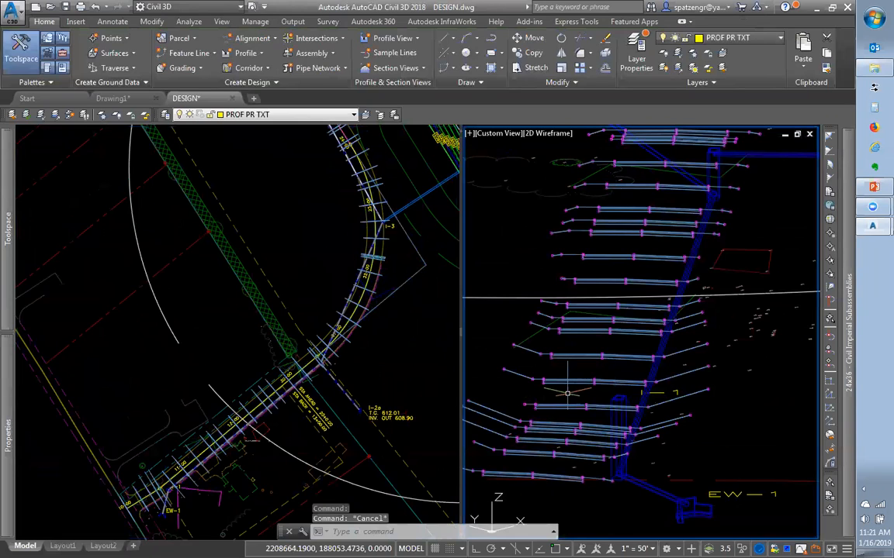
pyautogui.write('plan')
# Switch the right viewport to plan view and zoom to the Site Drive profile
pyautogui.press('Return')
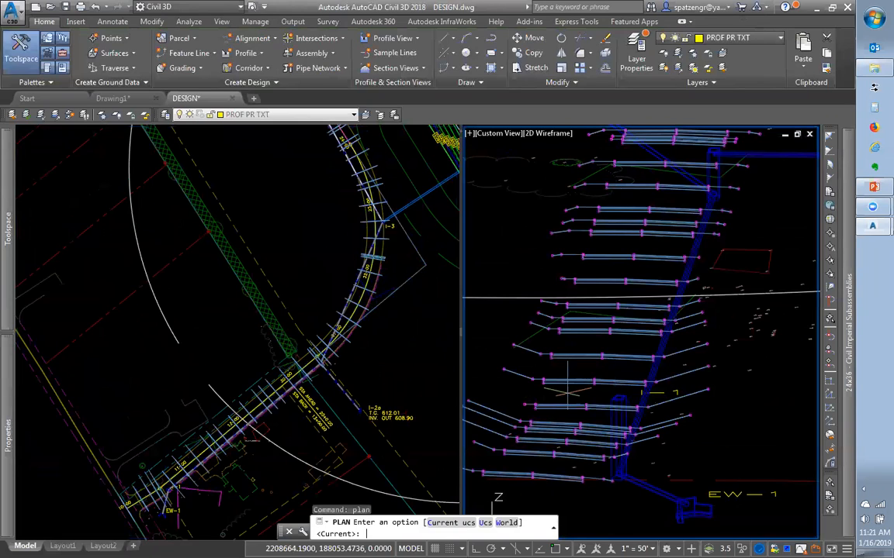
pyautogui.press('Return')
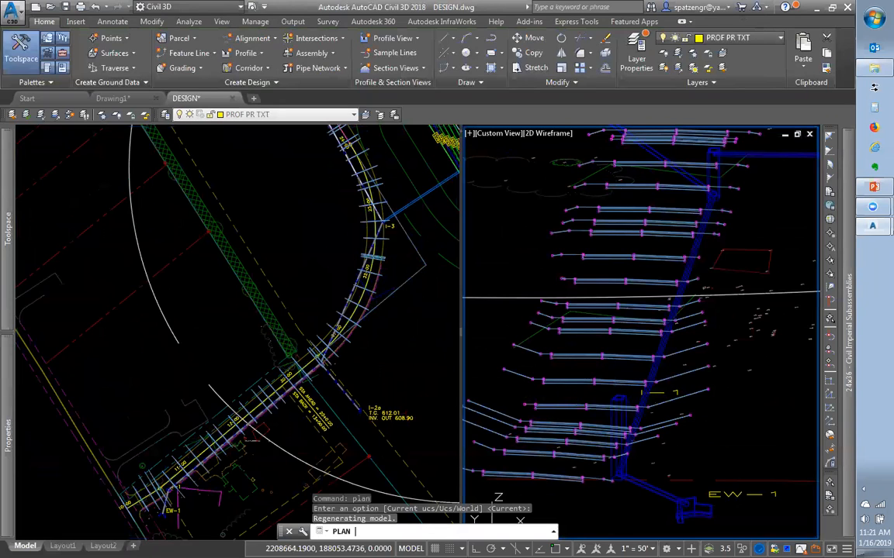
pyautogui.scroll(6, 758, 349)
pyautogui.scroll(4, 672, 359)
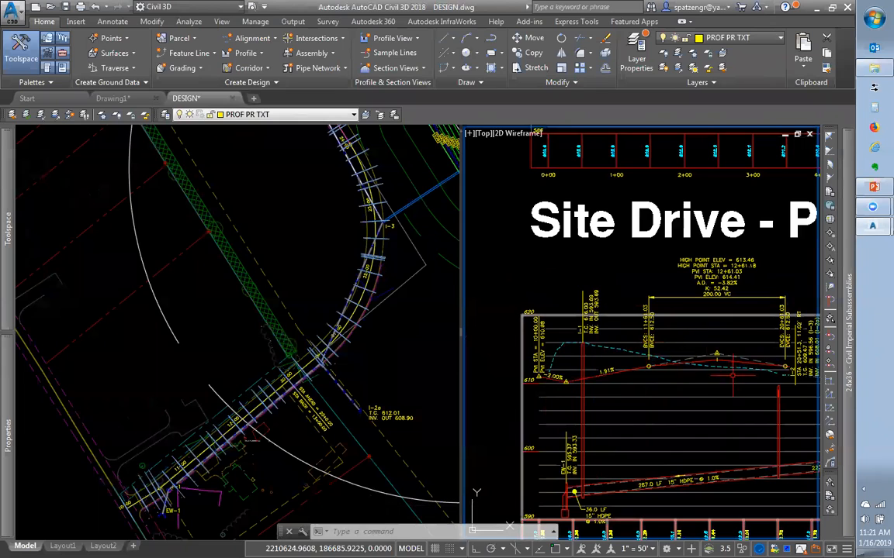
pyautogui.scroll(2, 717, 360)
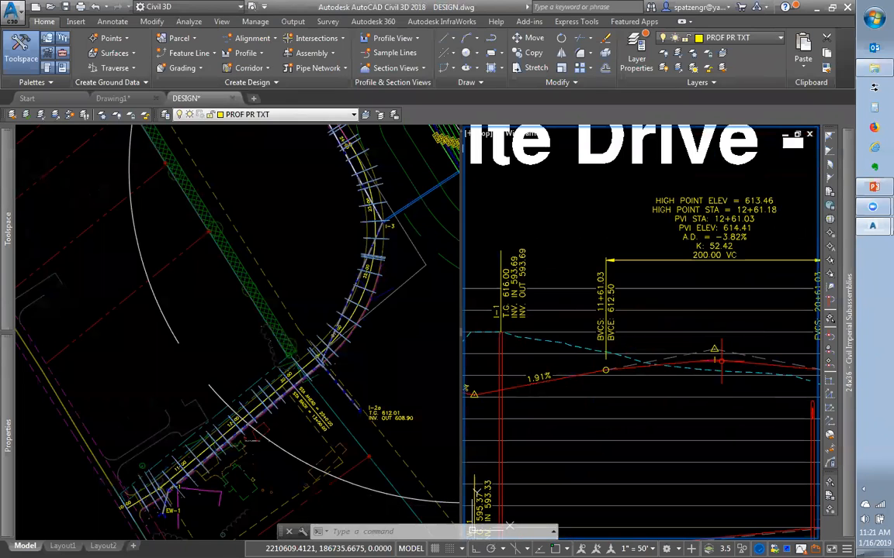
# Stretch the Site-DESIGN-1 crest PVI up to elevation 618.07
pyautogui.click(663, 367)
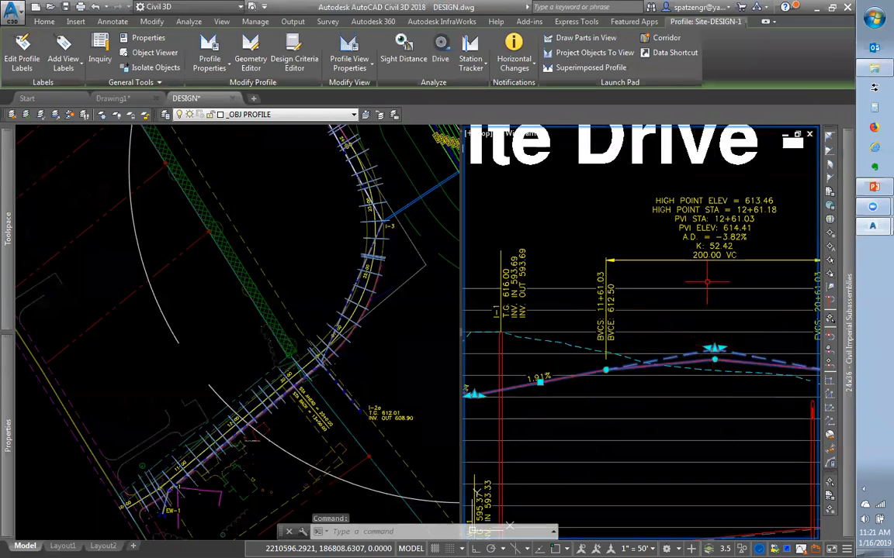
pyautogui.click(714, 349)
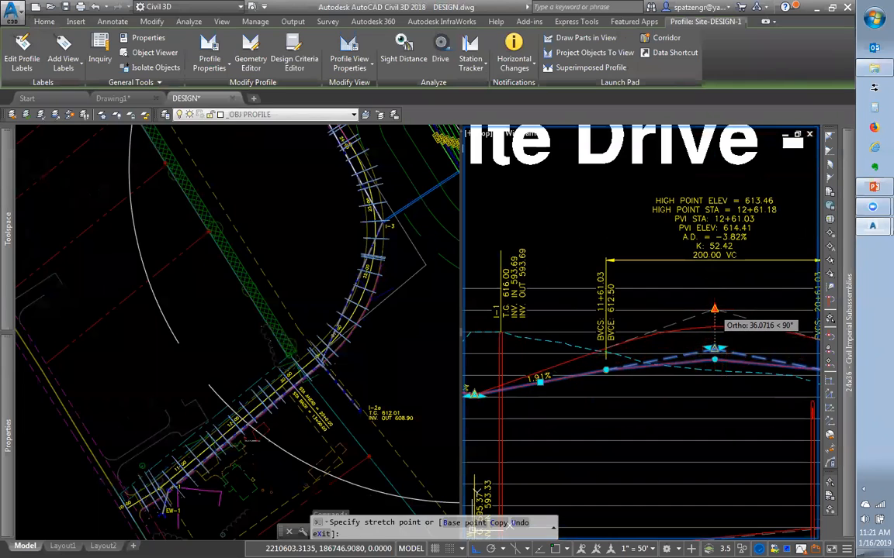
pyautogui.click(714, 309)
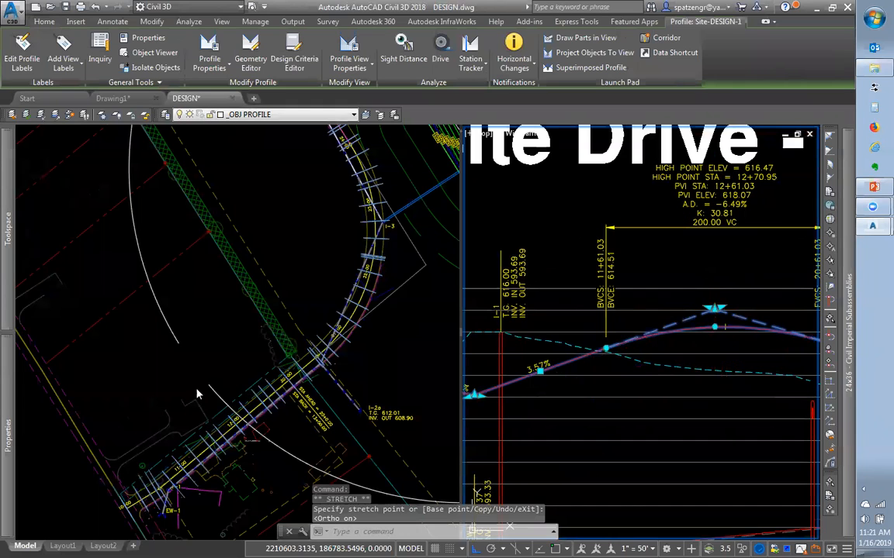
pyautogui.moveTo(5, 272)
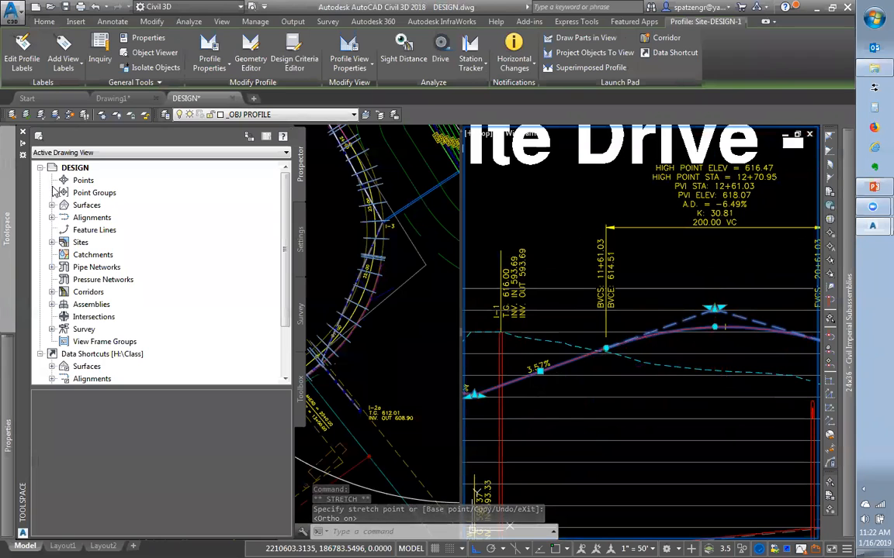
# Dock the Prospector, expand Corridors, and rebuild the Site Entrance corridor
pyautogui.click(23, 148)
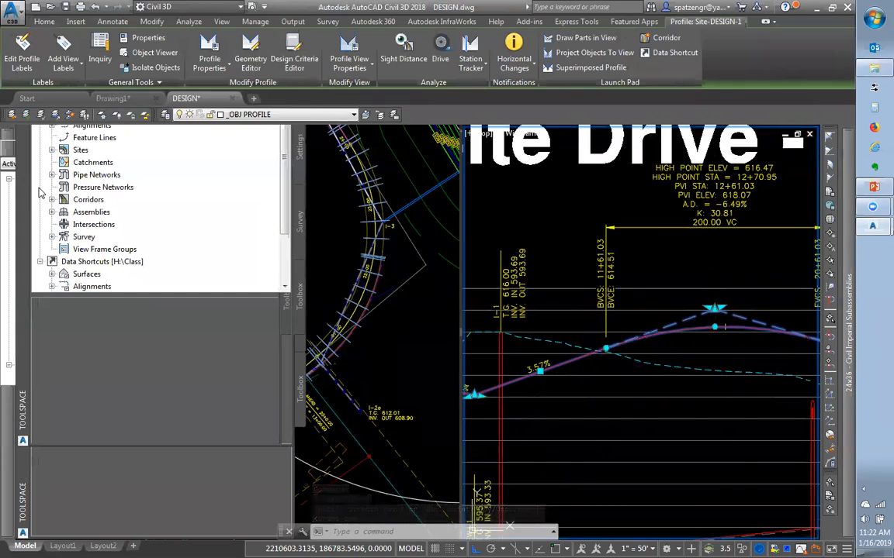
pyautogui.click(36, 304)
pyautogui.click(74, 317)
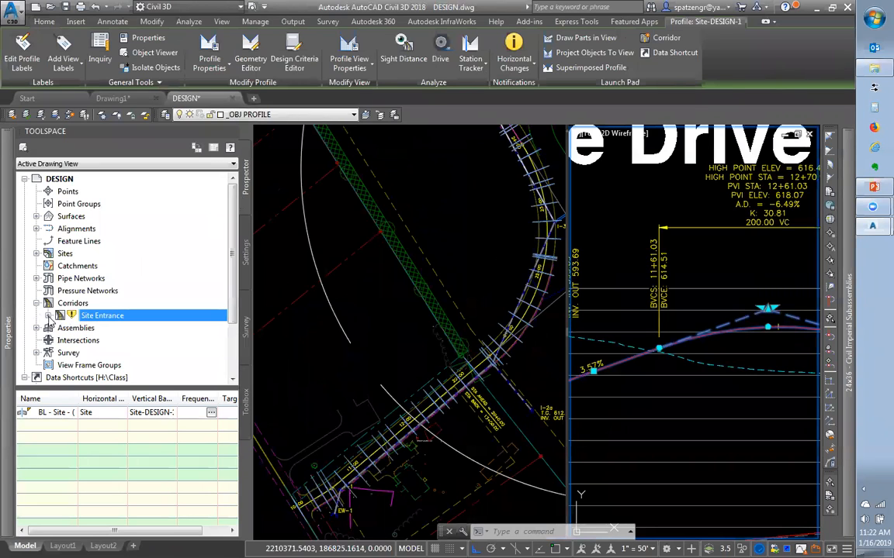
pyautogui.click(48, 316)
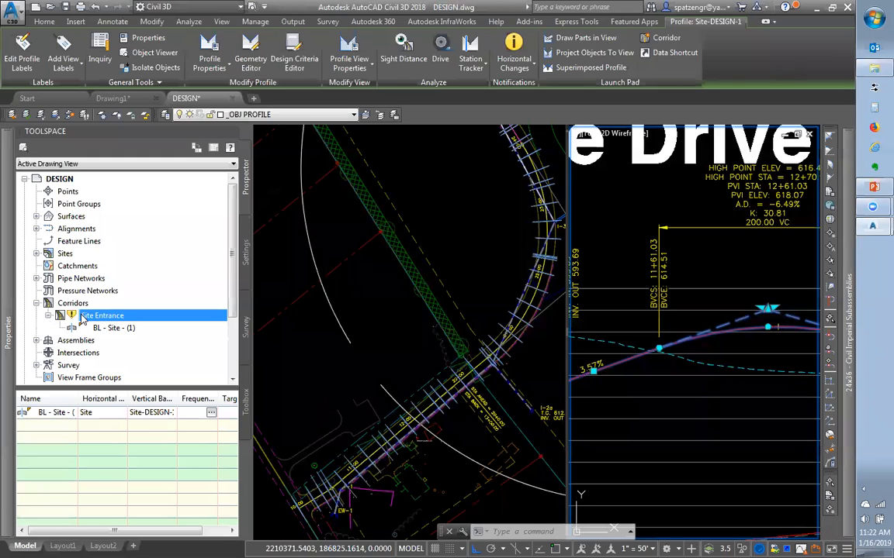
pyautogui.rightClick(83, 320)
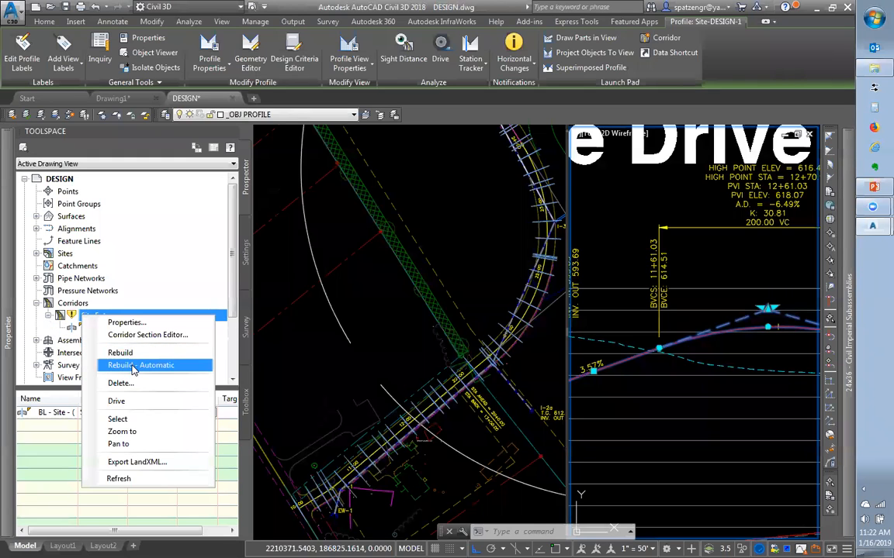
pyautogui.click(120, 353)
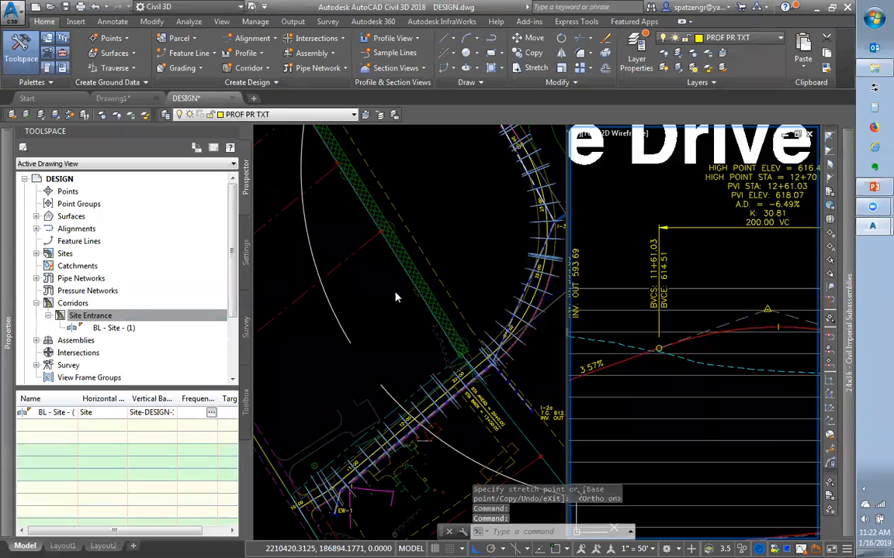
# Turn on Rebuild - Automatic for the Site Entrance corridor and confirm it is checked
pyautogui.click(93, 316)
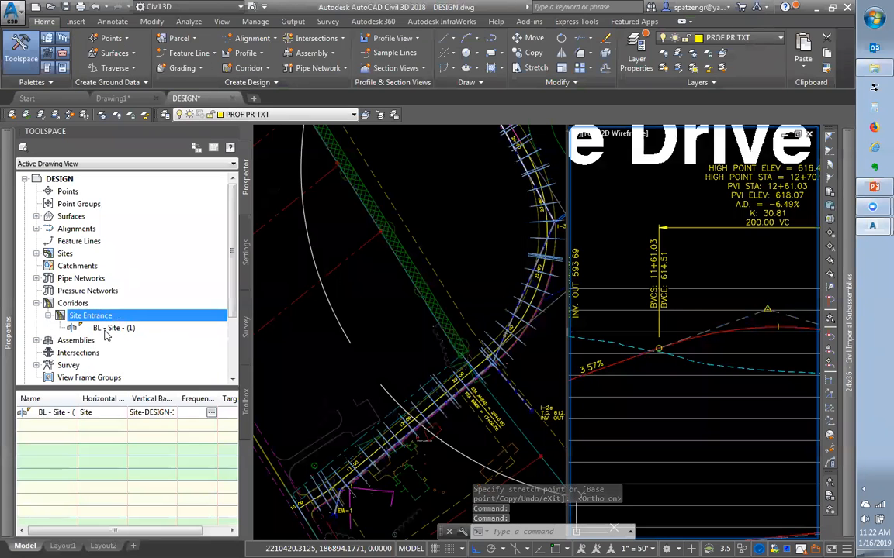
pyautogui.rightClick(111, 321)
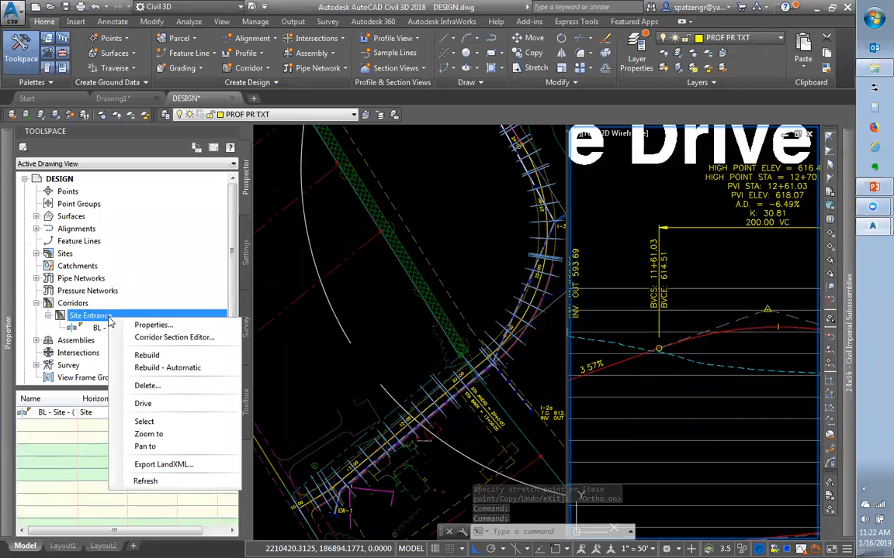
pyautogui.click(166, 367)
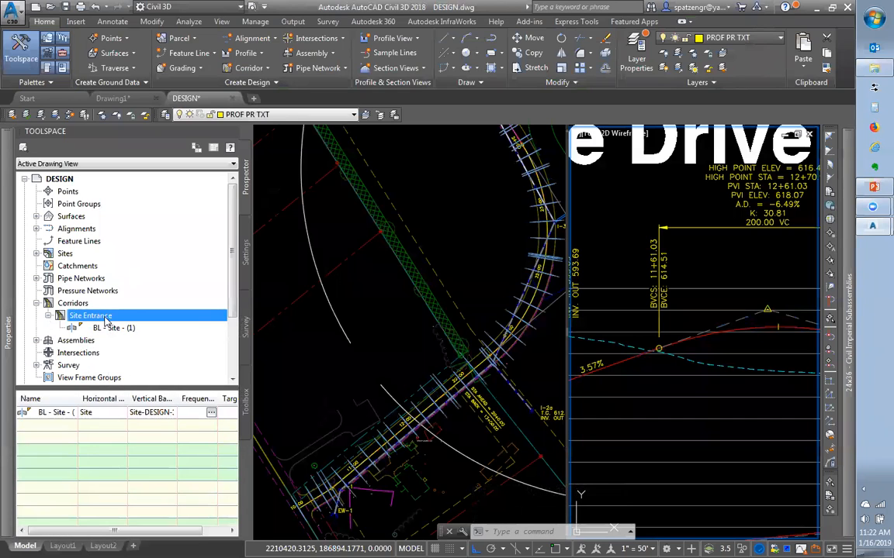
pyautogui.rightClick(107, 320)
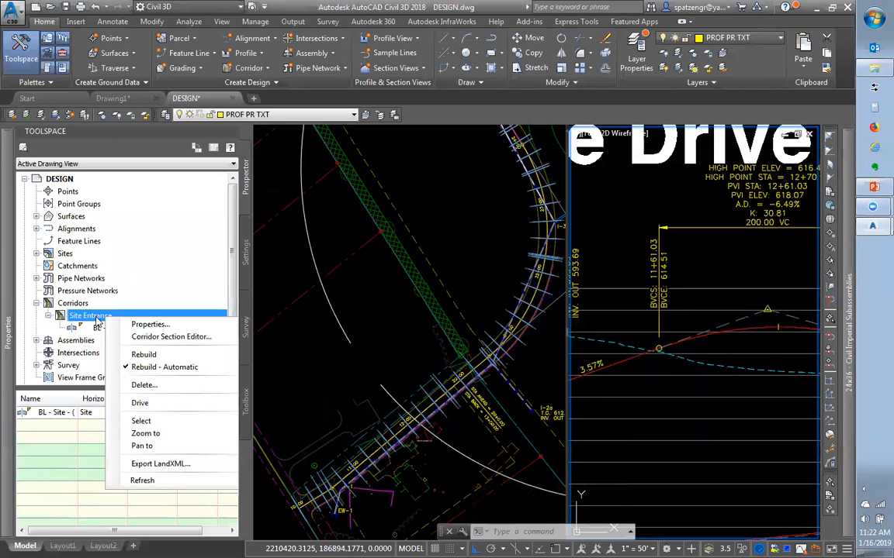
pyautogui.click(385, 371)
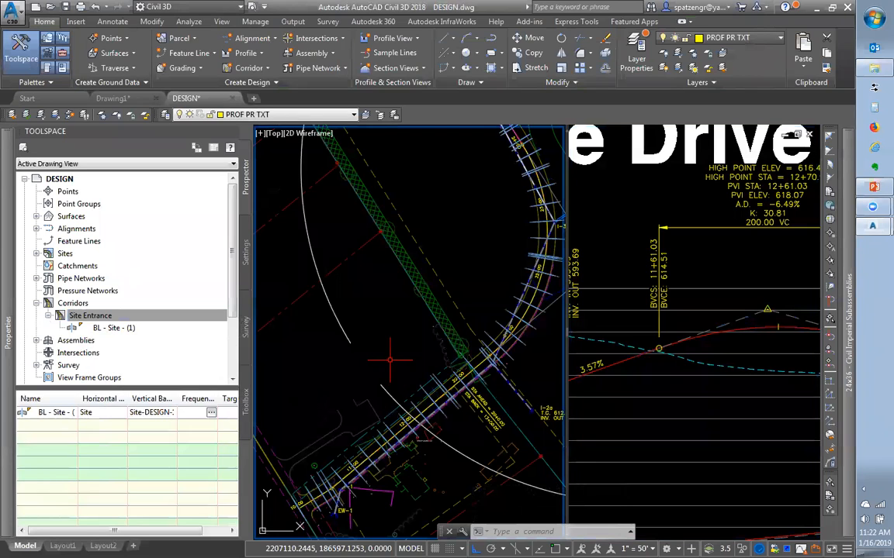
pyautogui.click(674, 375)
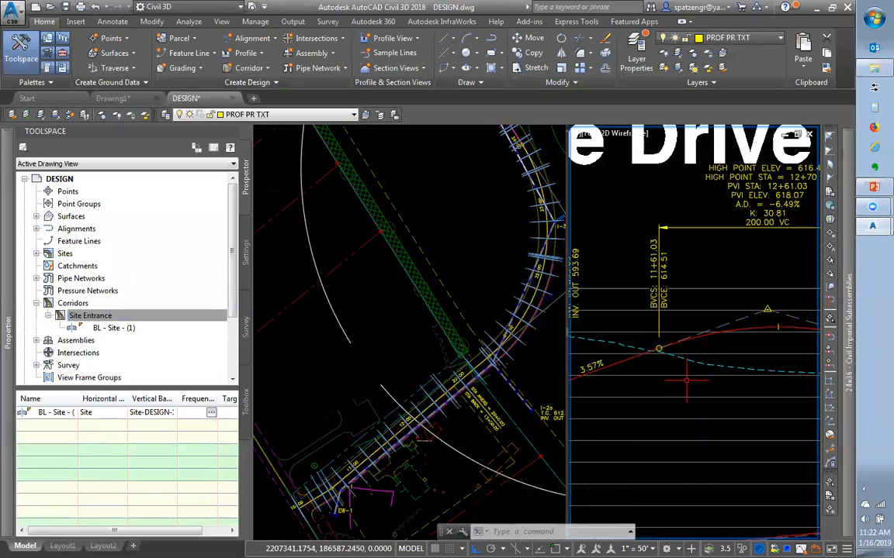
pyautogui.scroll(-2, 695, 384)
pyautogui.scroll(-2, 695, 384)
pyautogui.click(450, 419)
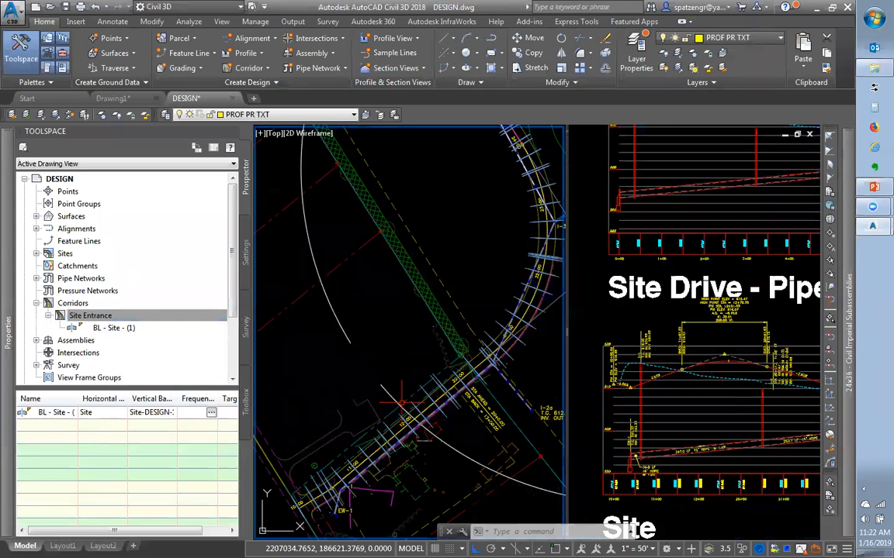
# Select the Site Entrance corridor in plan and open its Corridor Properties
pyautogui.rightClick(108, 317)
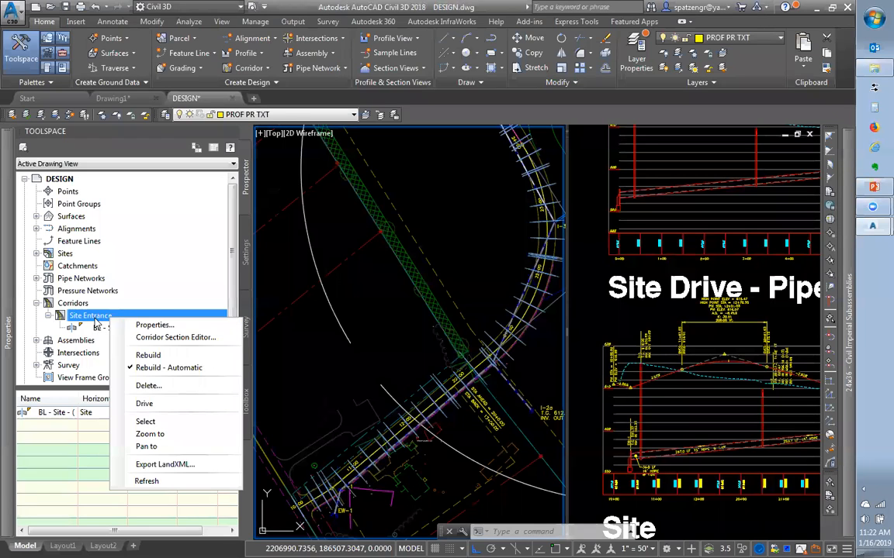
pyautogui.click(402, 312)
pyautogui.click(425, 360)
pyautogui.click(439, 383)
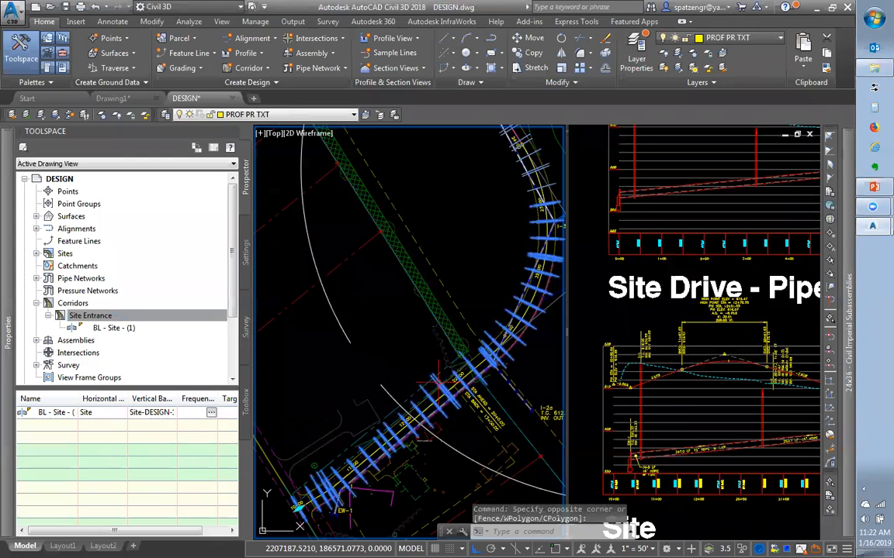
pyautogui.click(439, 384)
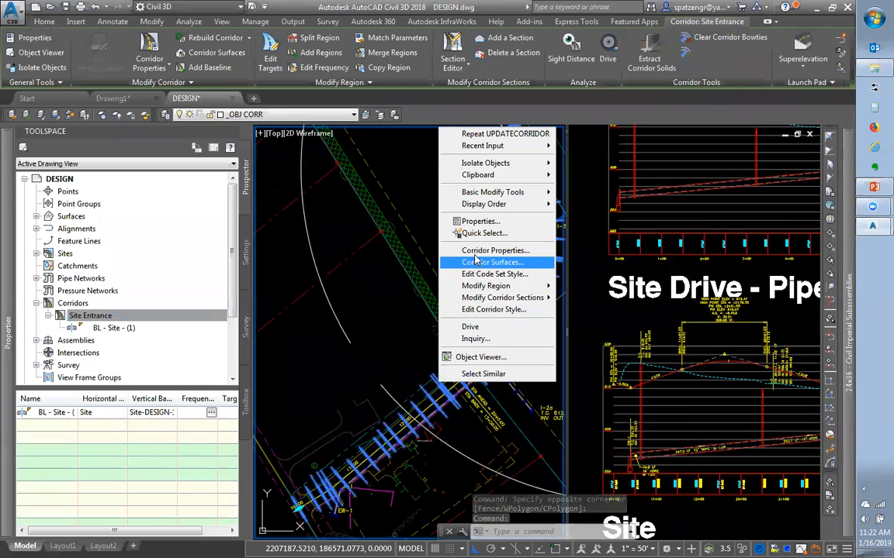
pyautogui.click(476, 252)
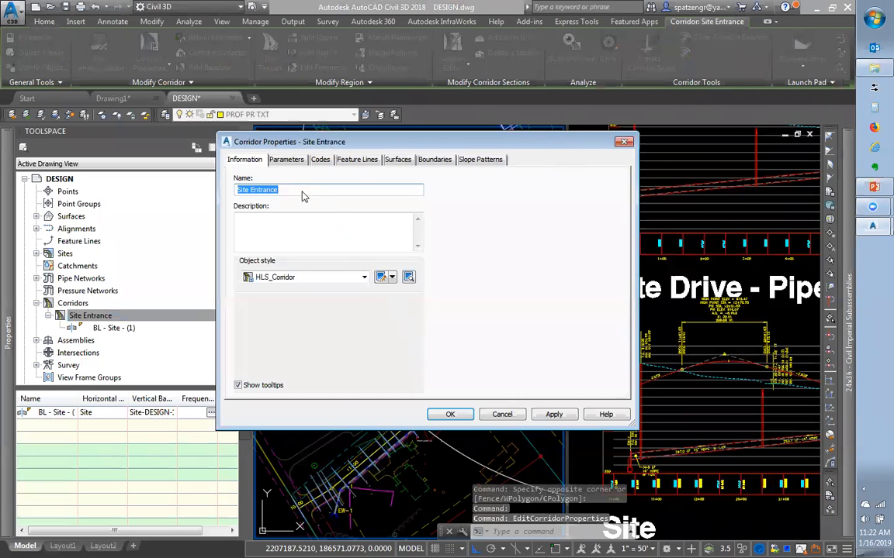
# Move the Corridor Properties window aside and view the Parameters tab with the EOP-FULL baseline
pyautogui.moveTo(553, 147); pyautogui.dragTo(424, 142)
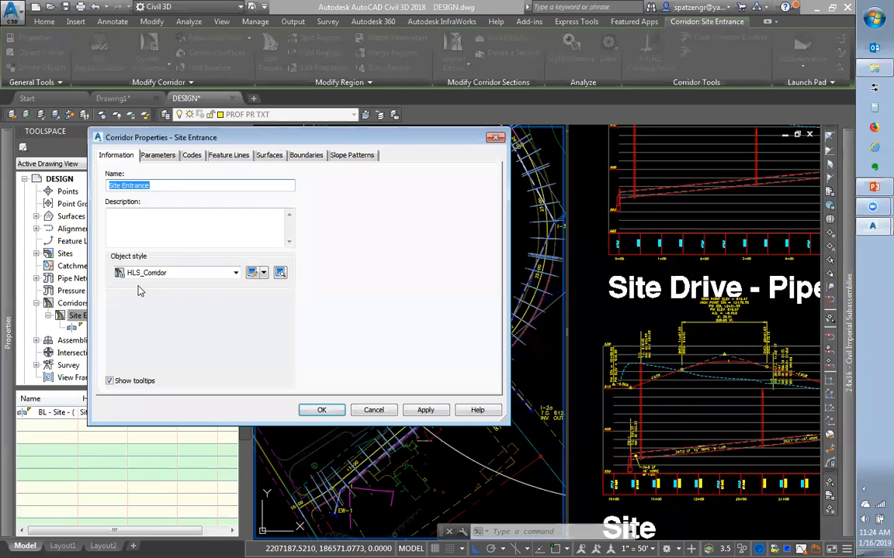
pyautogui.click(146, 156)
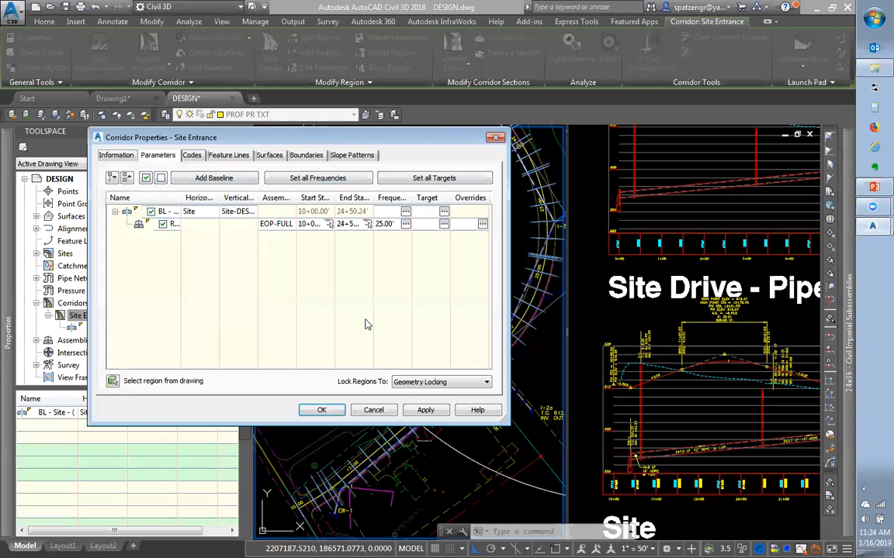
# Review the corridor's Link and Point codes, highlight ETW, and enlarge the properties window
pyautogui.click(193, 156)
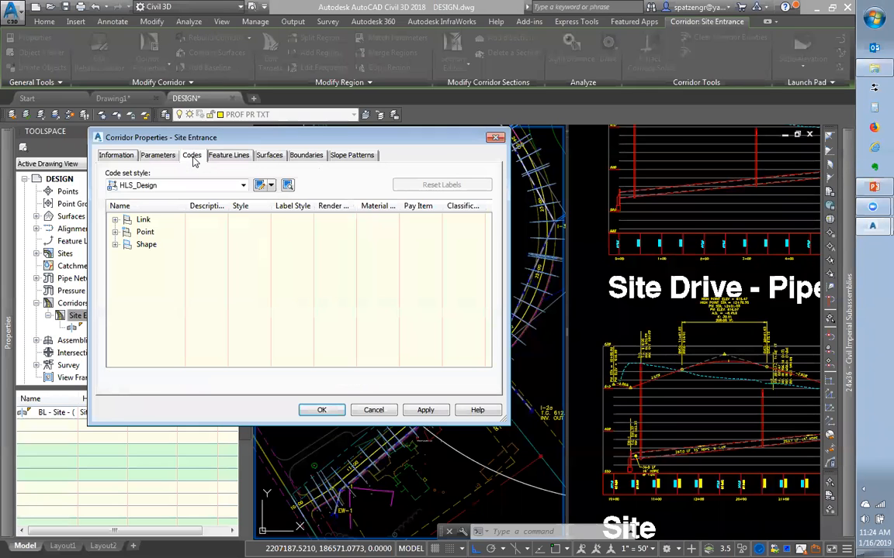
pyautogui.click(115, 220)
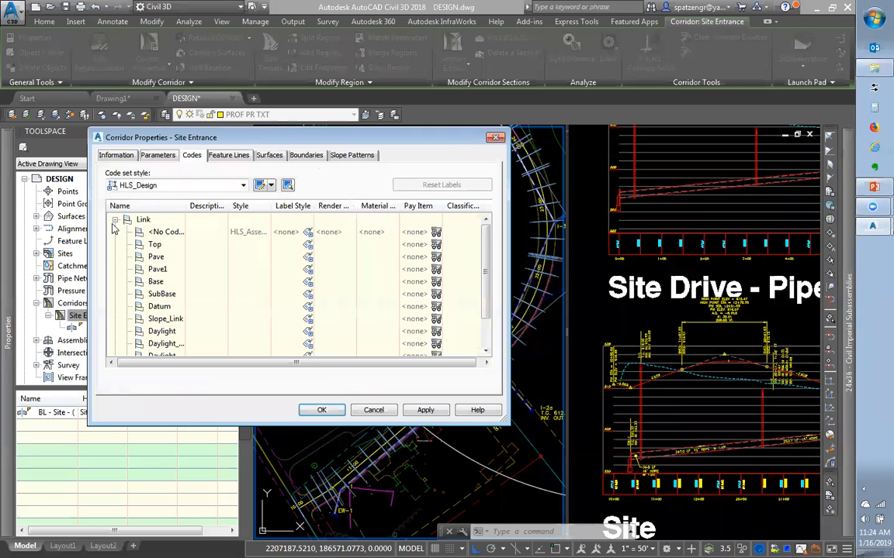
pyautogui.click(115, 219)
pyautogui.click(114, 232)
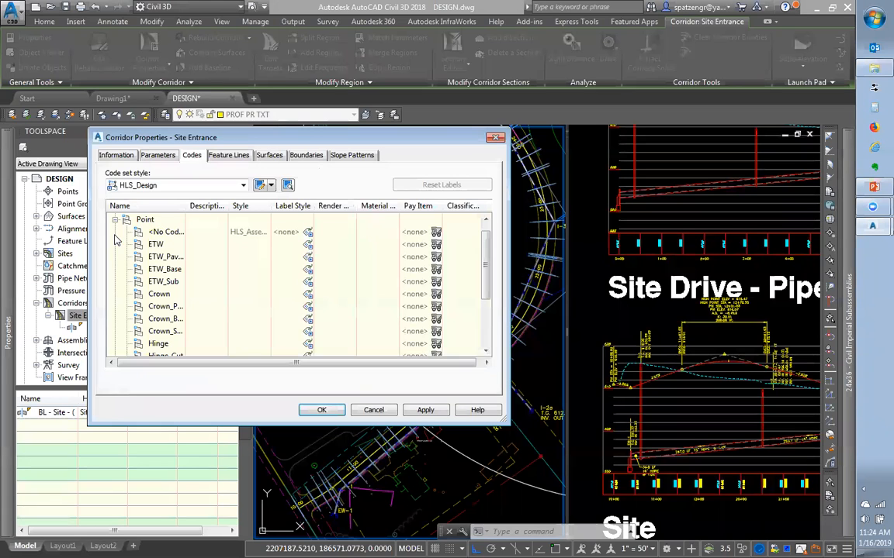
pyautogui.click(162, 246)
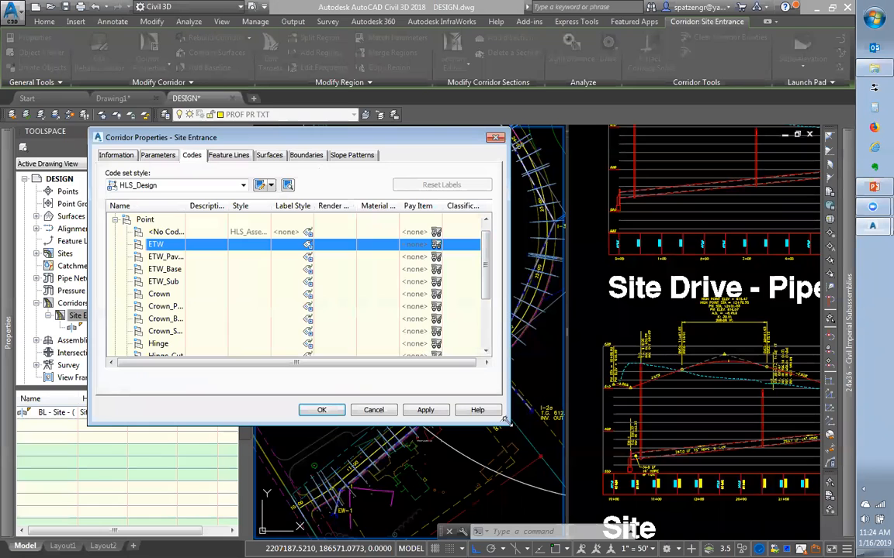
pyautogui.moveTo(505, 420); pyautogui.dragTo(753, 503)
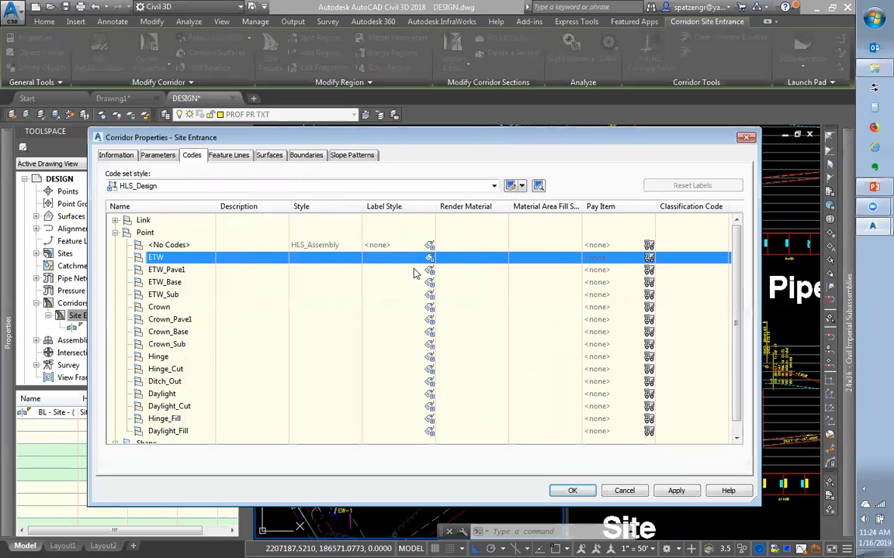
# Inspect the Top link code and the Shape codes, then list the corridor's Crown-to-ETW feature lines
pyautogui.click(115, 233)
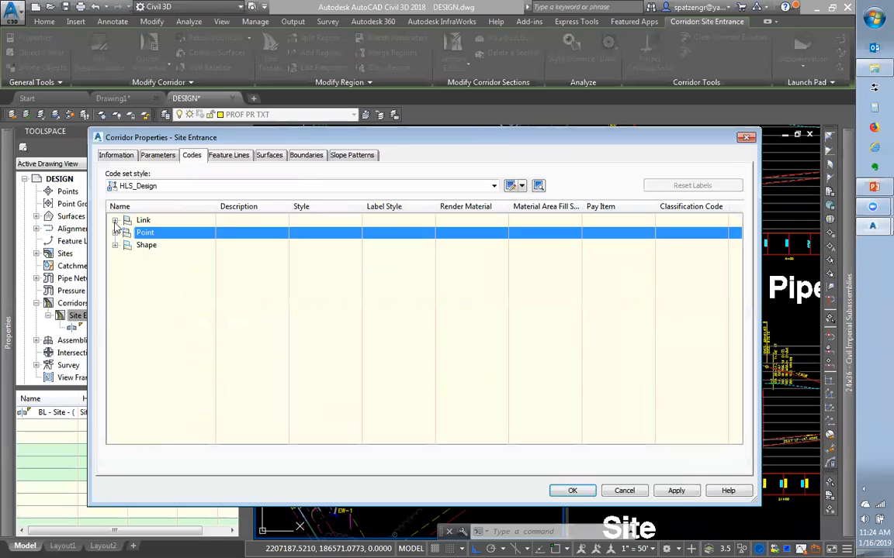
pyautogui.click(114, 221)
pyautogui.click(152, 245)
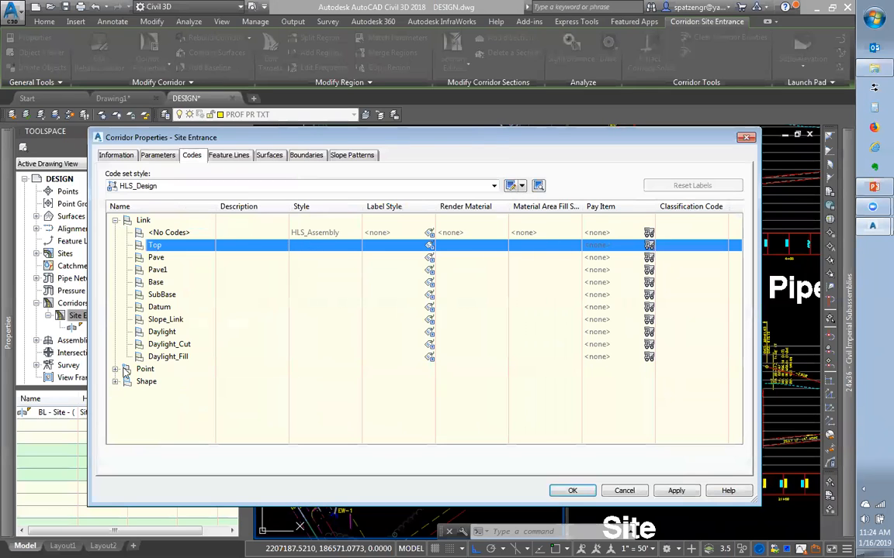
pyautogui.click(115, 382)
pyautogui.click(225, 156)
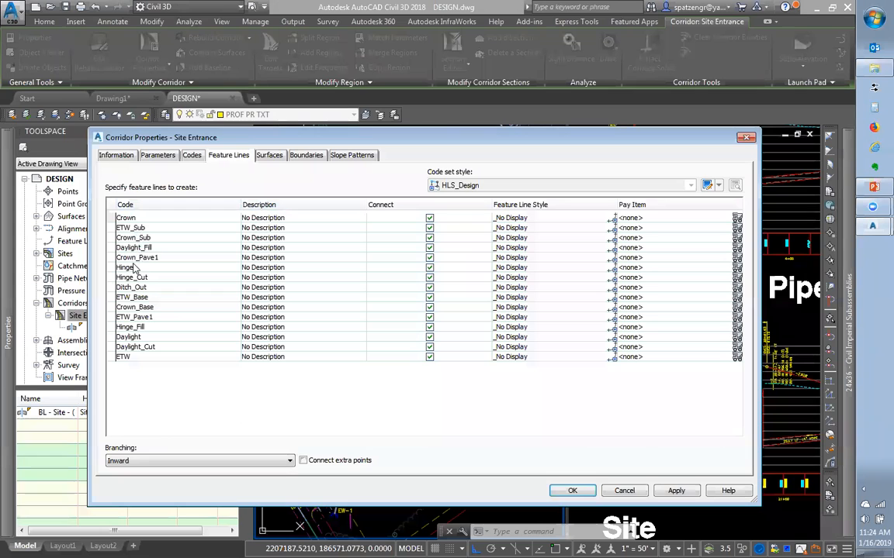
# Choose HLS_Edge of Road as the style for the ETW feature line
pyautogui.click(128, 357)
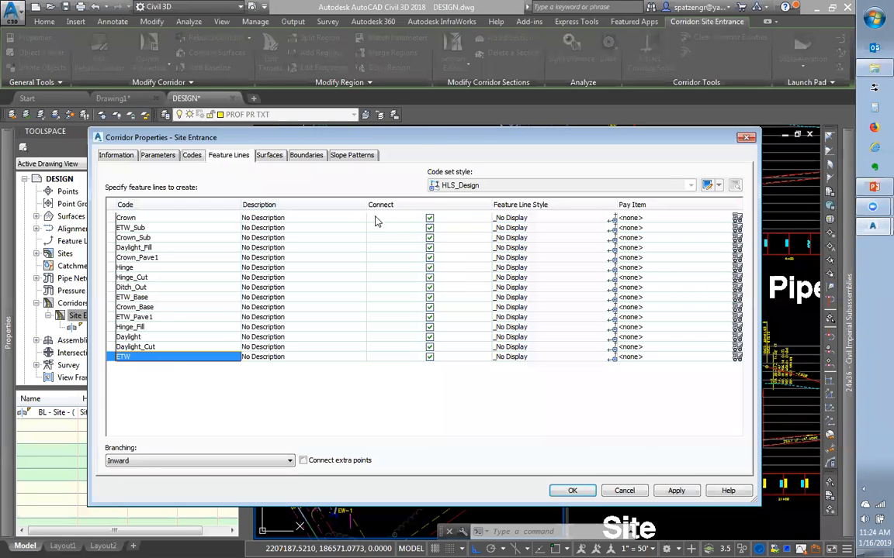
pyautogui.moveTo(426, 139); pyautogui.dragTo(700, 397)
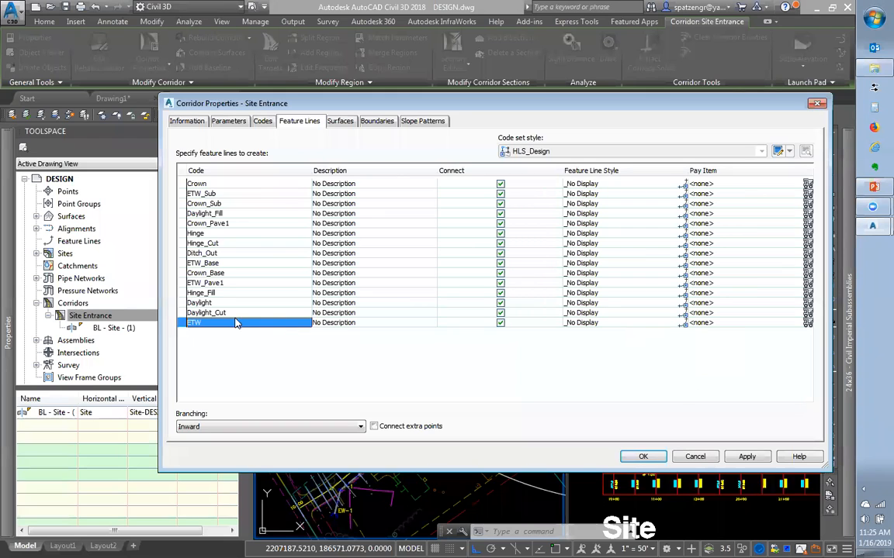
pyautogui.click(652, 323)
pyautogui.click(684, 325)
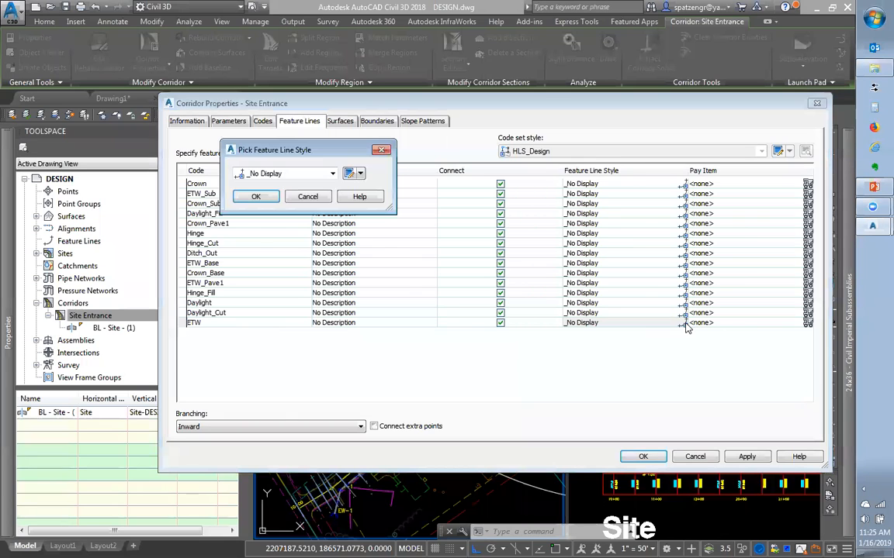
pyautogui.click(291, 173)
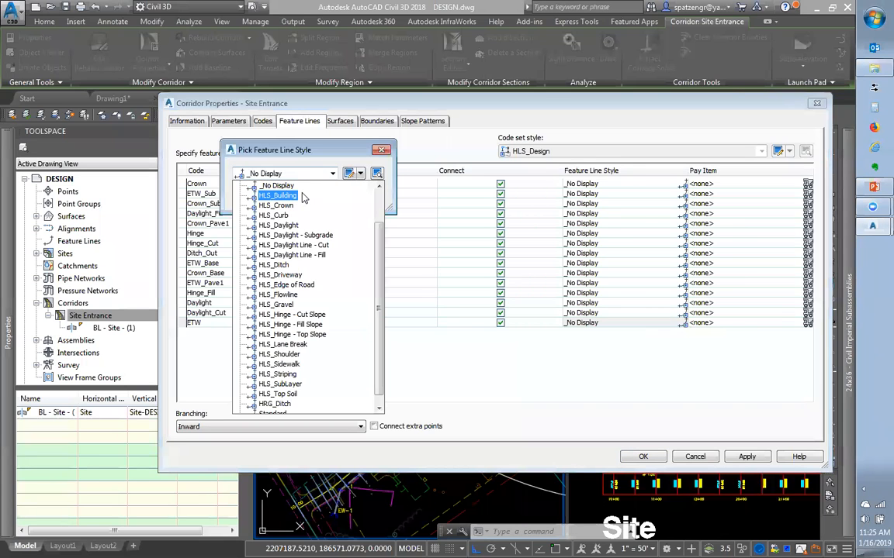
pyautogui.scroll(-1, 315, 298)
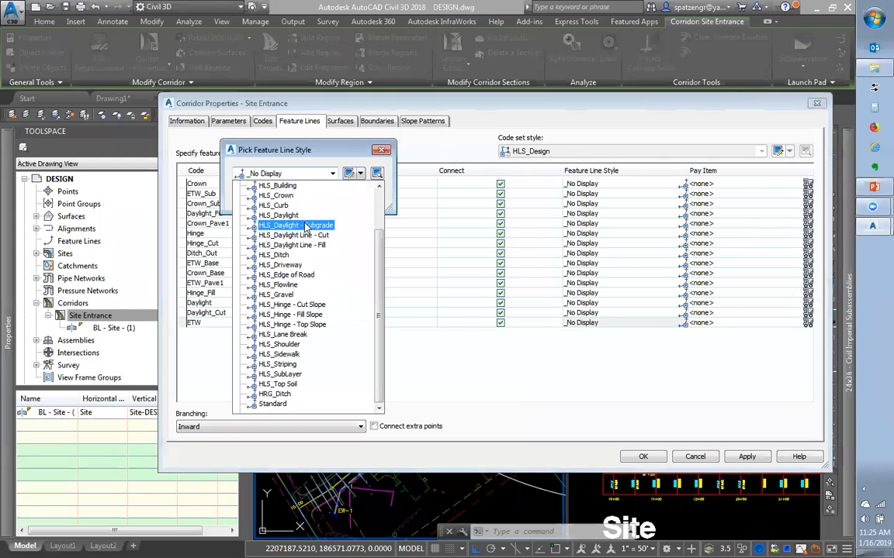
pyautogui.click(297, 277)
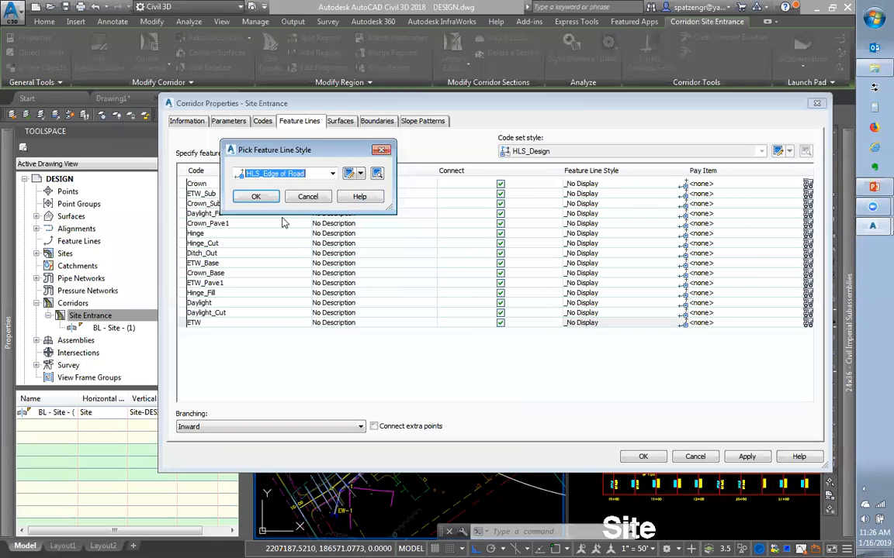
# Open the HLS_Edge of Road style for editing, leaving the selection unchanged
pyautogui.click(332, 174)
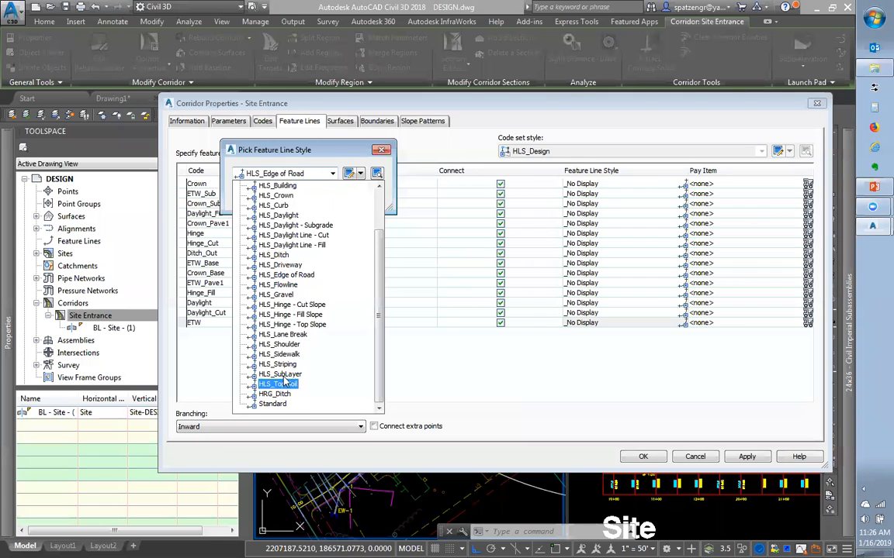
pyautogui.press('Escape')
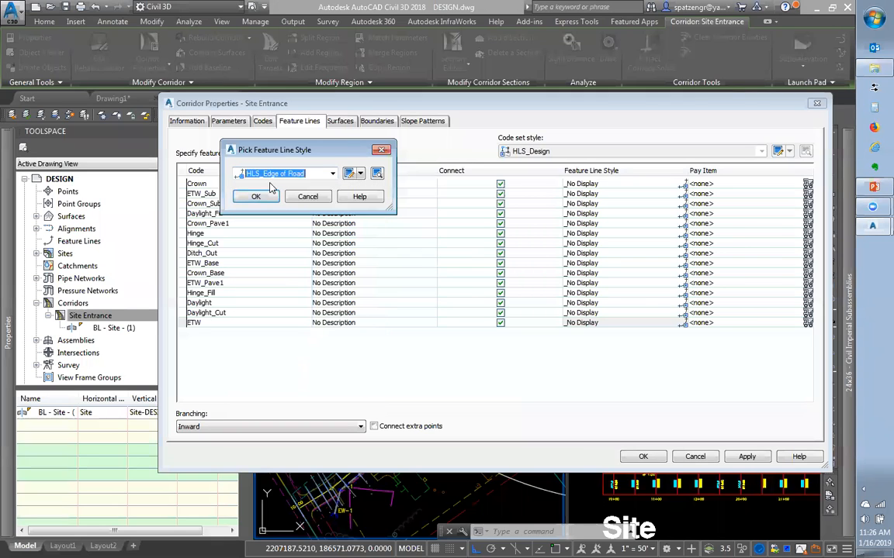
pyautogui.click(348, 173)
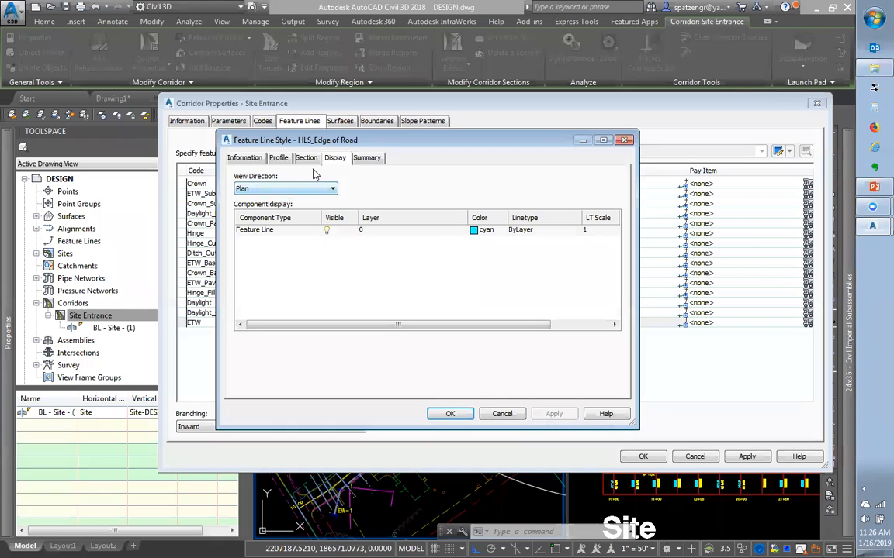
# Check the HLS_Edge of Road layer (0) and Plan view direction, then cancel the editor unchanged
pyautogui.click(361, 231)
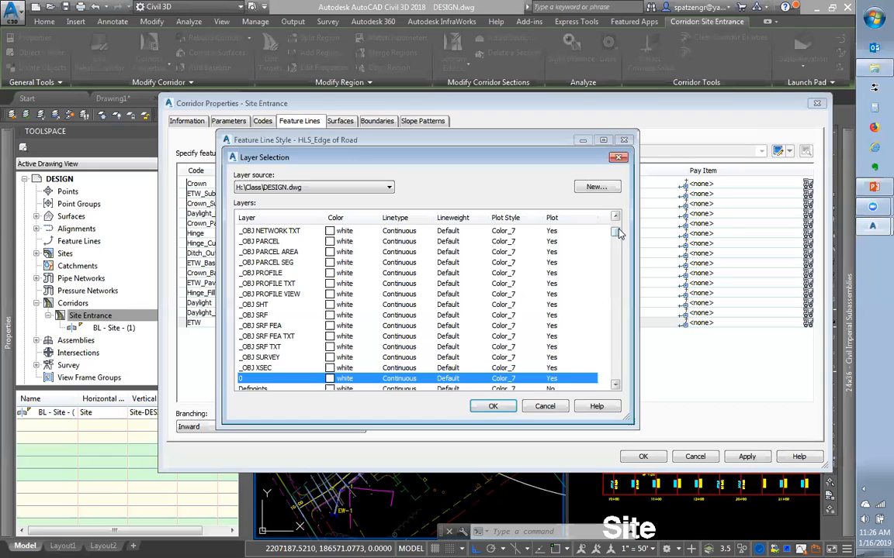
pyautogui.moveTo(616, 231); pyautogui.dragTo(615, 242)
pyautogui.click(544, 406)
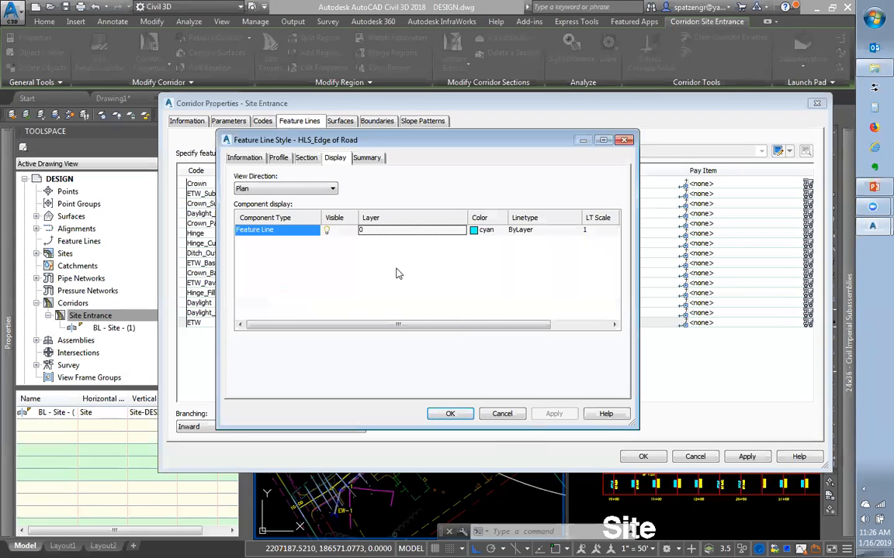
pyautogui.click(263, 189)
pyautogui.click(415, 173)
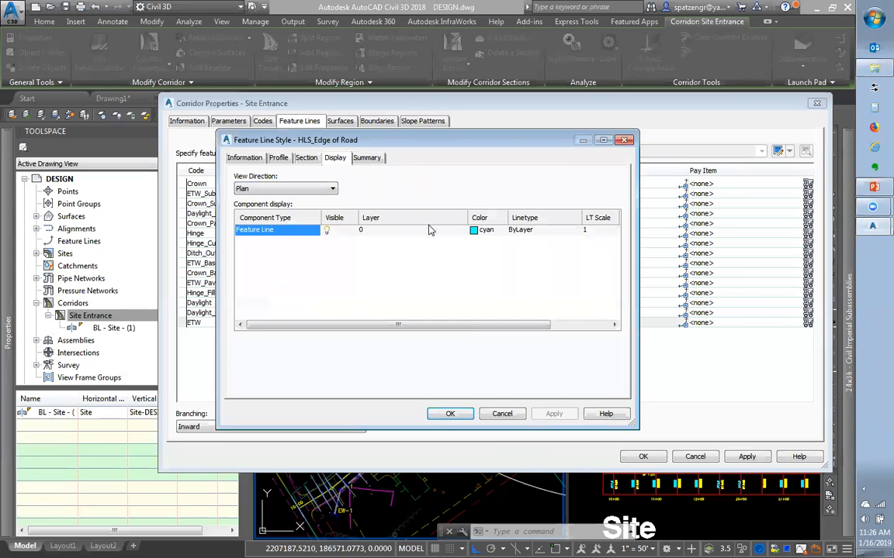
pyautogui.click(502, 414)
pyautogui.click(277, 173)
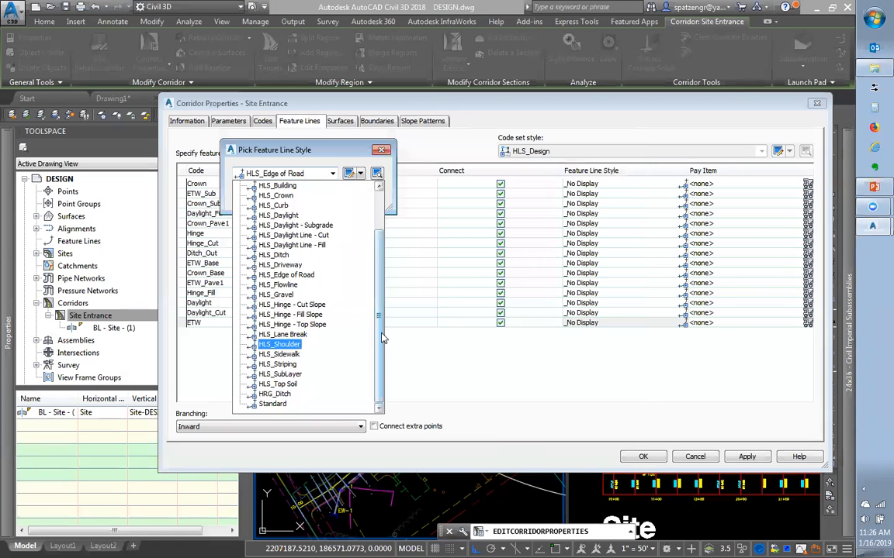
# Assign the -HLS_General style to the ETW feature line and confirm it
pyautogui.moveTo(381, 335); pyautogui.dragTo(390, 293)
pyautogui.click(286, 324)
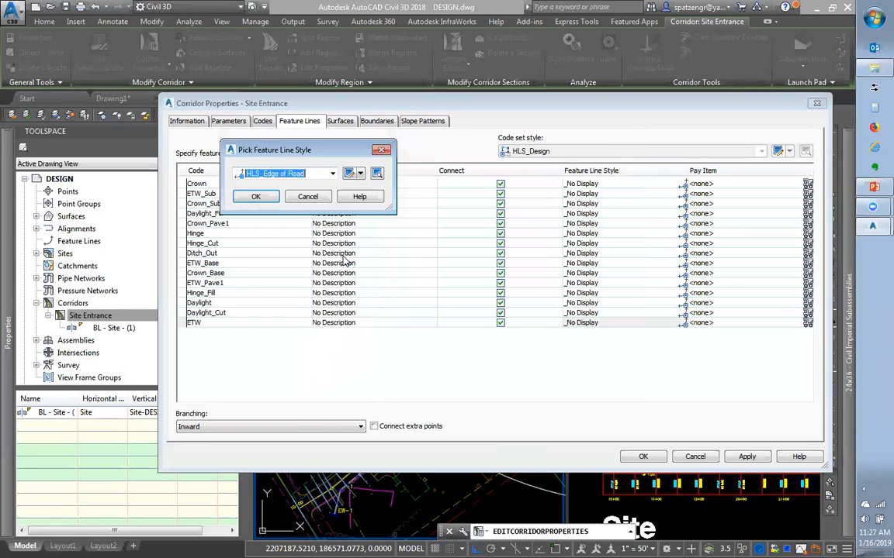
pyautogui.click(314, 172)
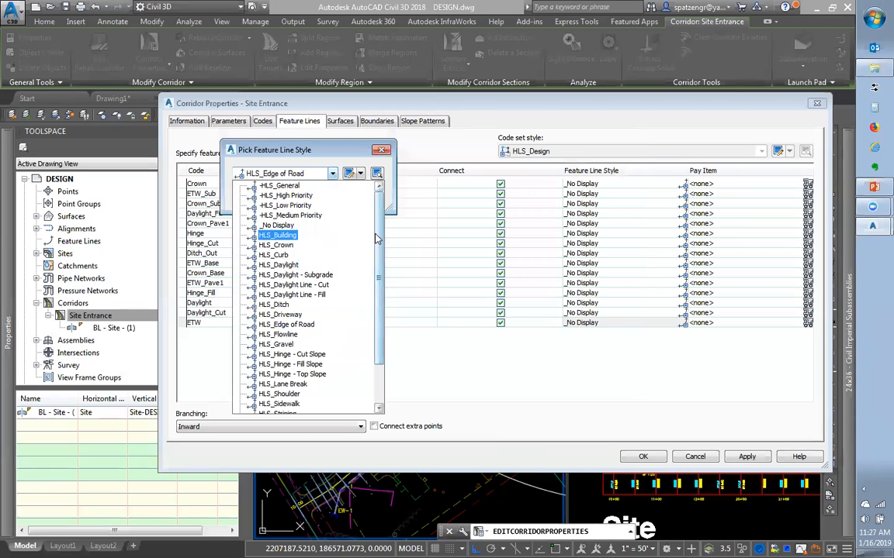
pyautogui.click(278, 186)
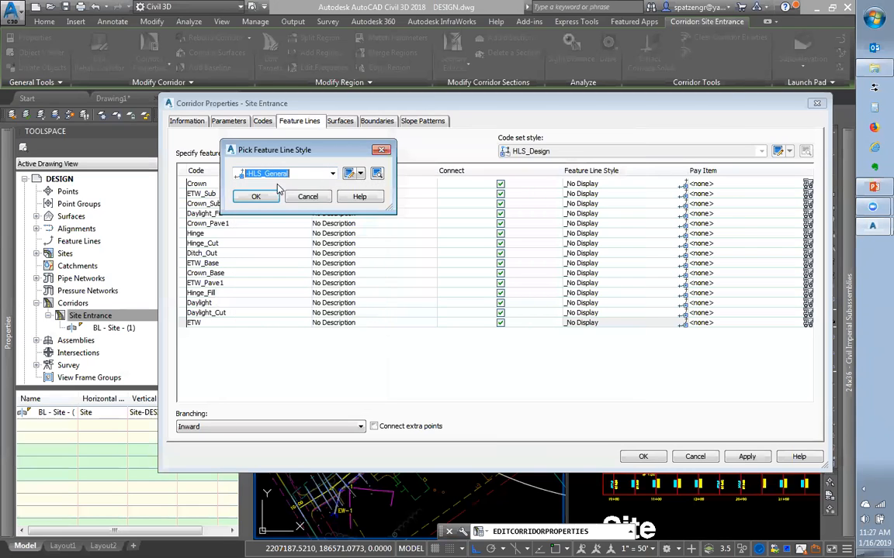
pyautogui.click(256, 196)
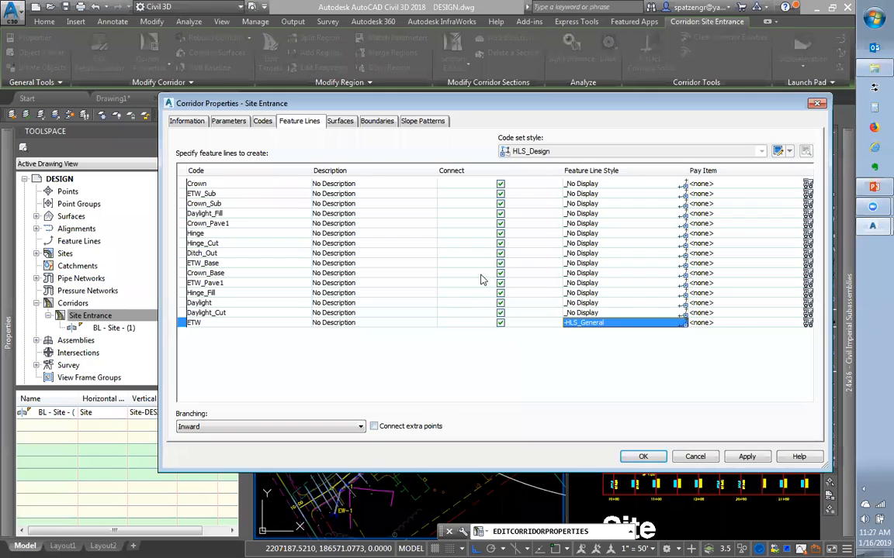
pyautogui.click(339, 123)
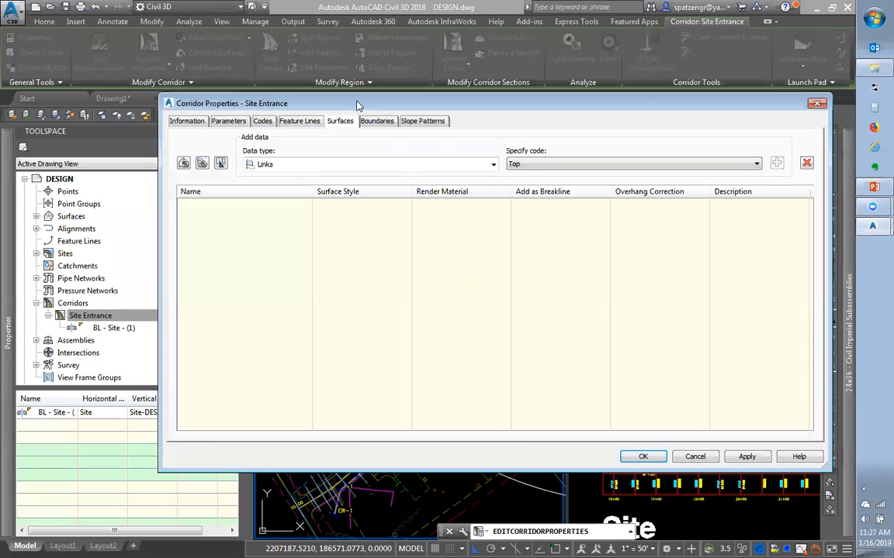
# Set the surface data type to Links with the Top code and create a new corridor surface
pyautogui.click(372, 164)
pyautogui.click(278, 179)
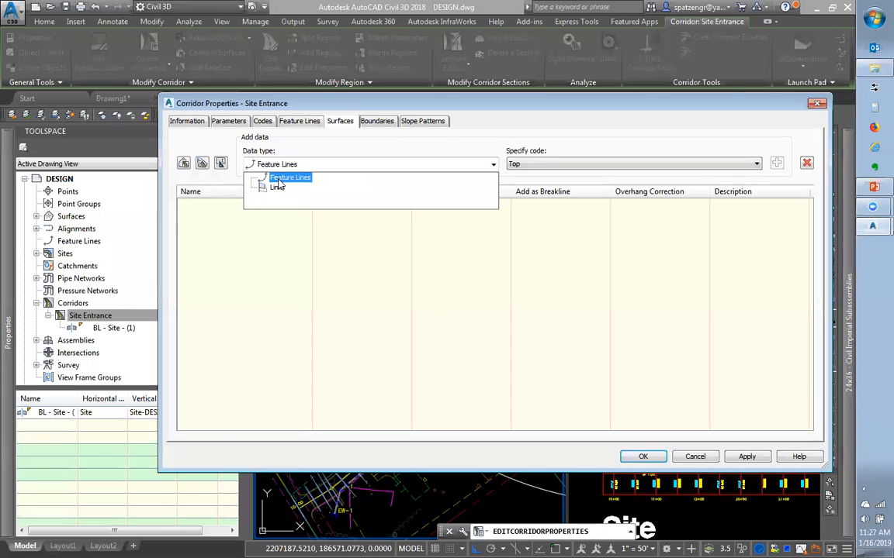
pyautogui.click(277, 187)
pyautogui.click(542, 165)
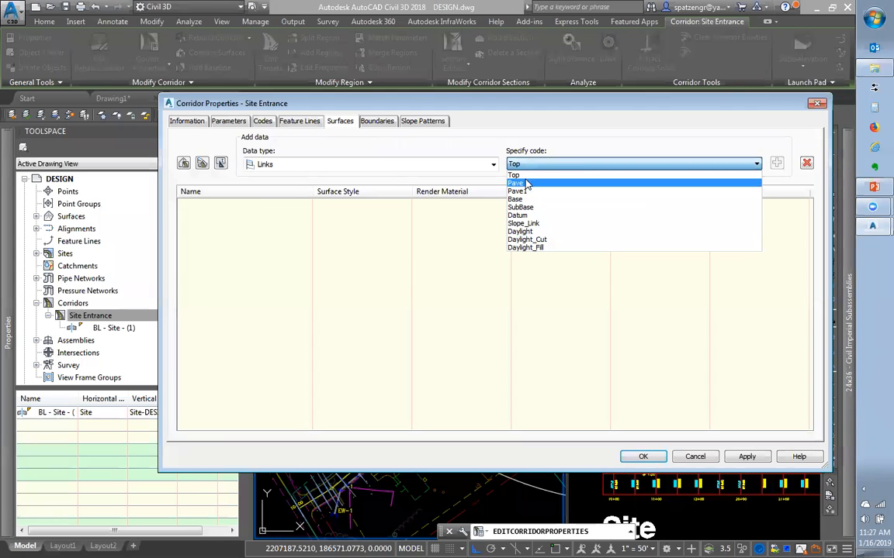
pyautogui.click(524, 177)
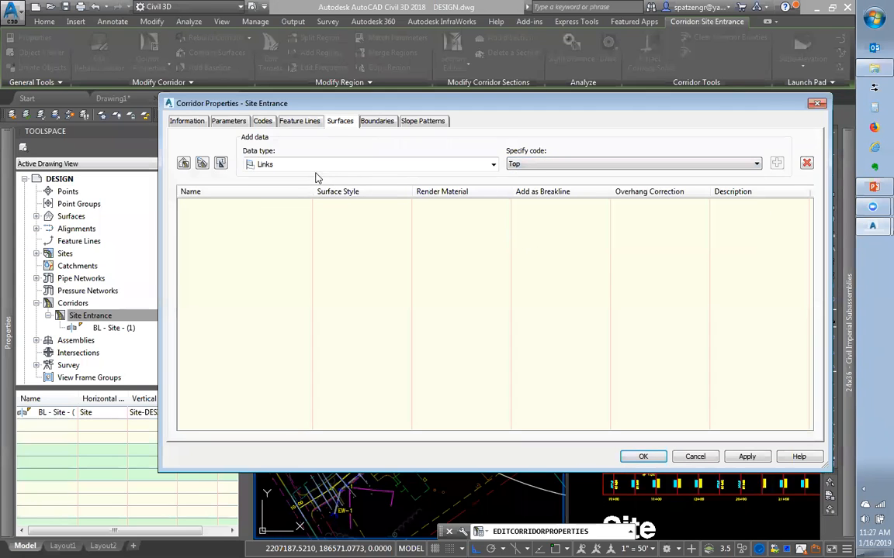
pyautogui.click(184, 163)
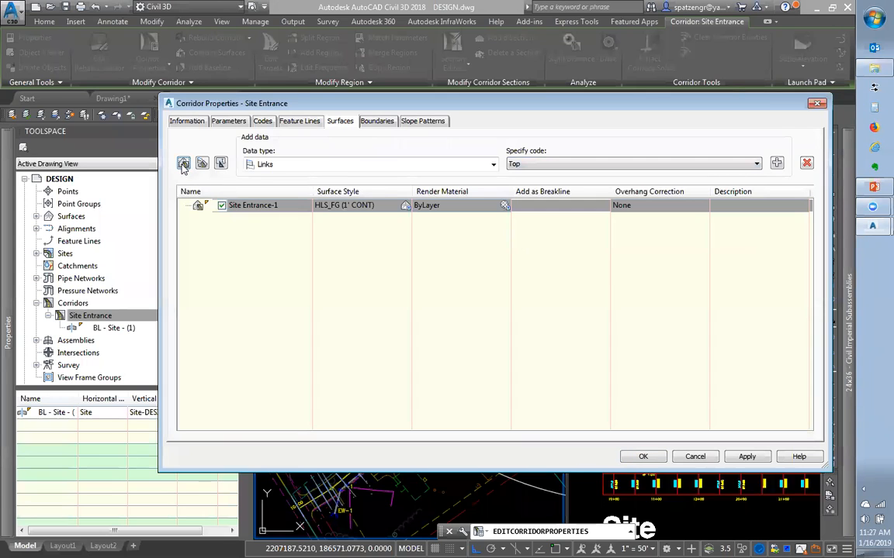
# Rename the new corridor surface to '_Site Enterance Corr'
pyautogui.doubleClick(251, 205)
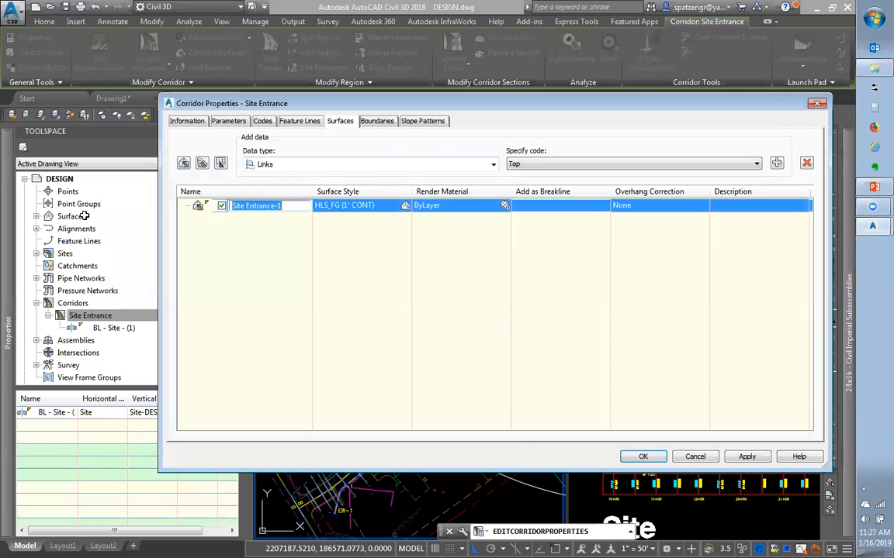
pyautogui.press('BackSpace')
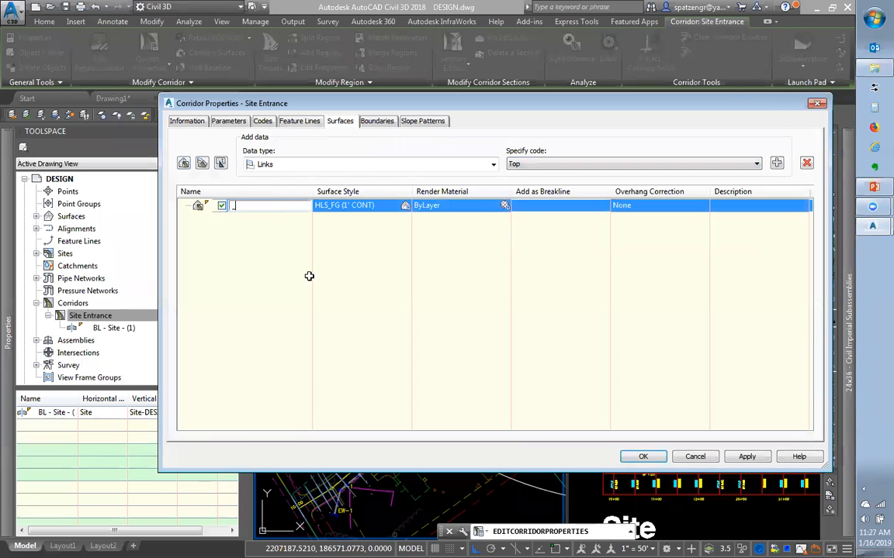
pyautogui.write('_Corr')
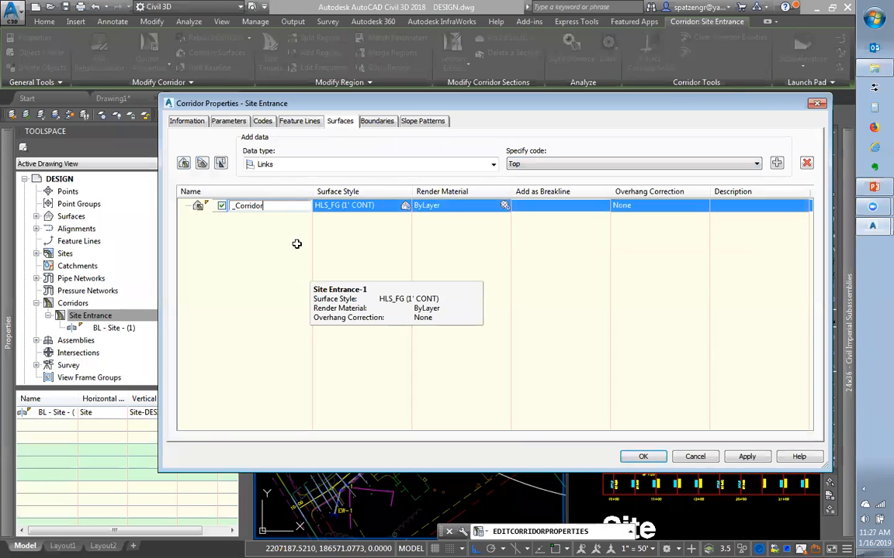
pyautogui.doubleClick(240, 204)
pyautogui.write('S')
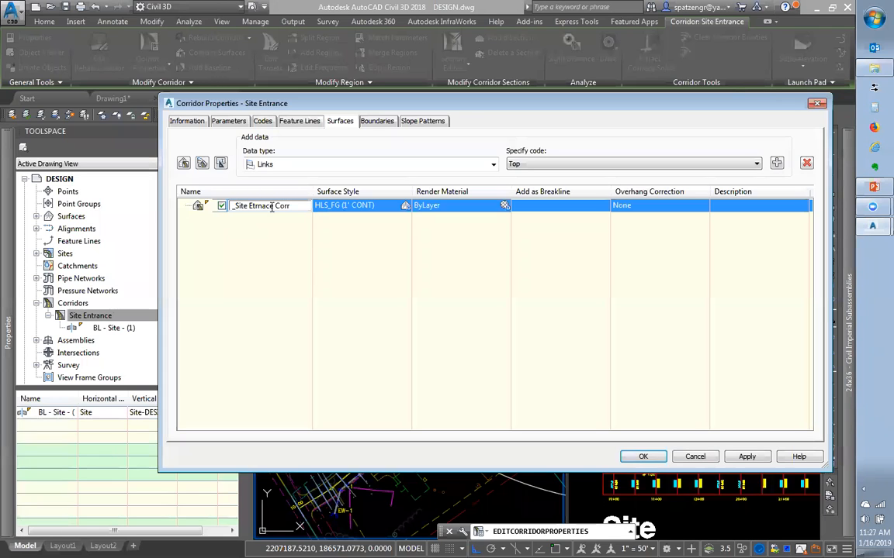
pyautogui.moveTo(274, 206); pyautogui.dragTo(255, 206)
pyautogui.write('rntere')
pyautogui.press('BackSpace')
pyautogui.press('BackSpace')
pyautogui.write('rance')
pyautogui.click(242, 224)
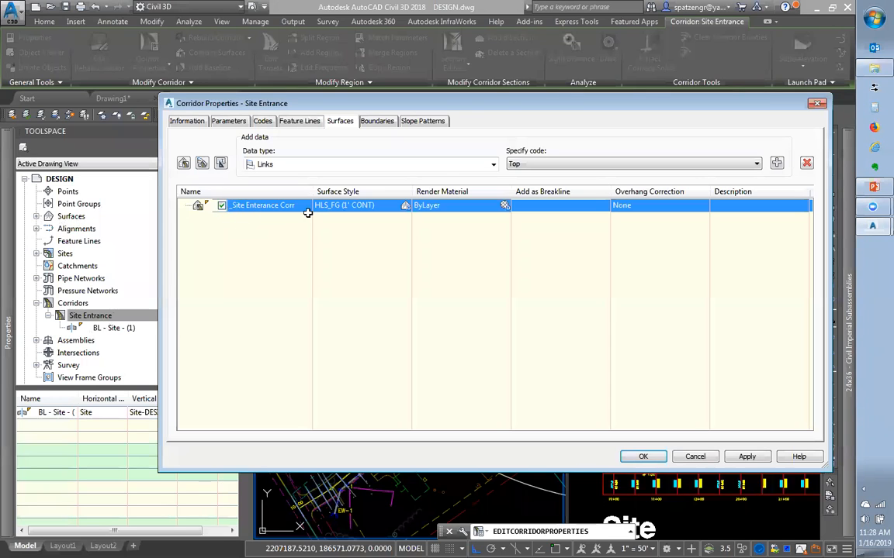
pyautogui.moveTo(490, 105); pyautogui.dragTo(629, 450)
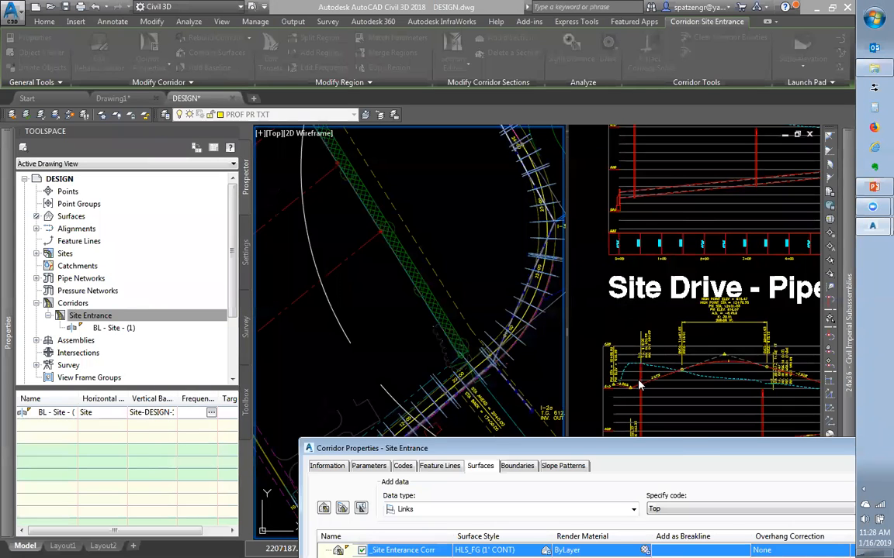
pyautogui.moveTo(681, 449); pyautogui.dragTo(654, 247)
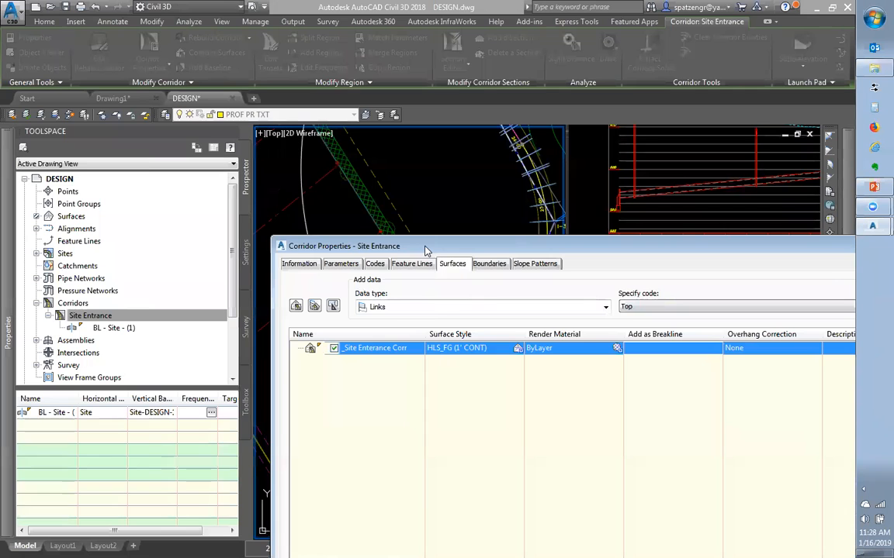
pyautogui.moveTo(425, 250); pyautogui.dragTo(286, 98)
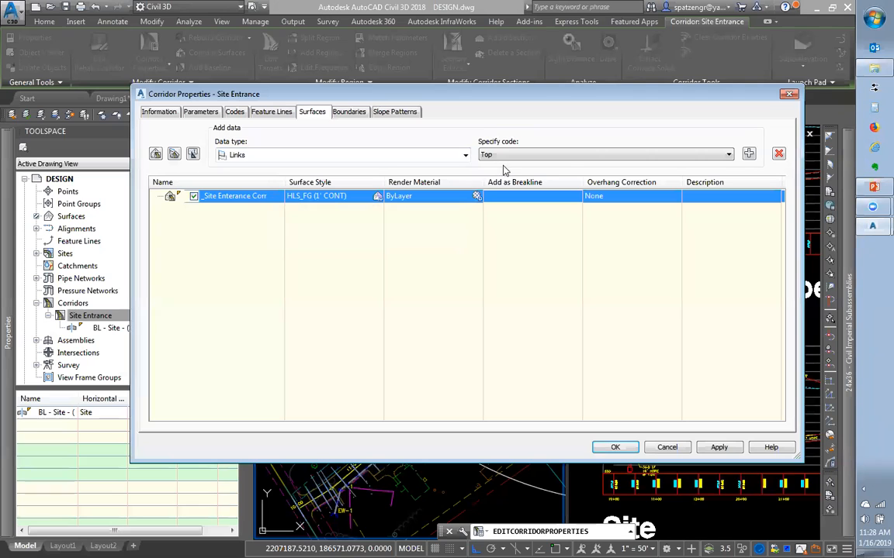
# Switch the surface data type to Feature Lines and add the Crown feature line
pyautogui.click(371, 155)
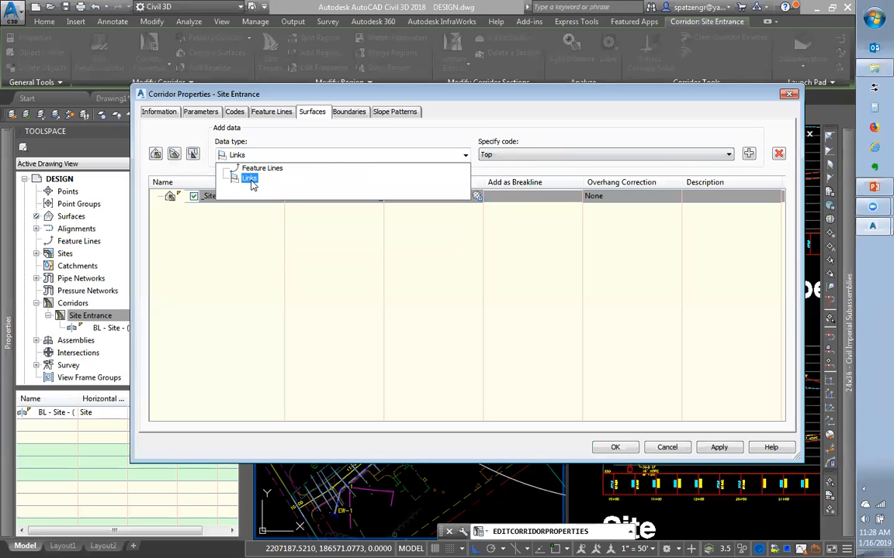
pyautogui.click(227, 175)
pyautogui.click(344, 162)
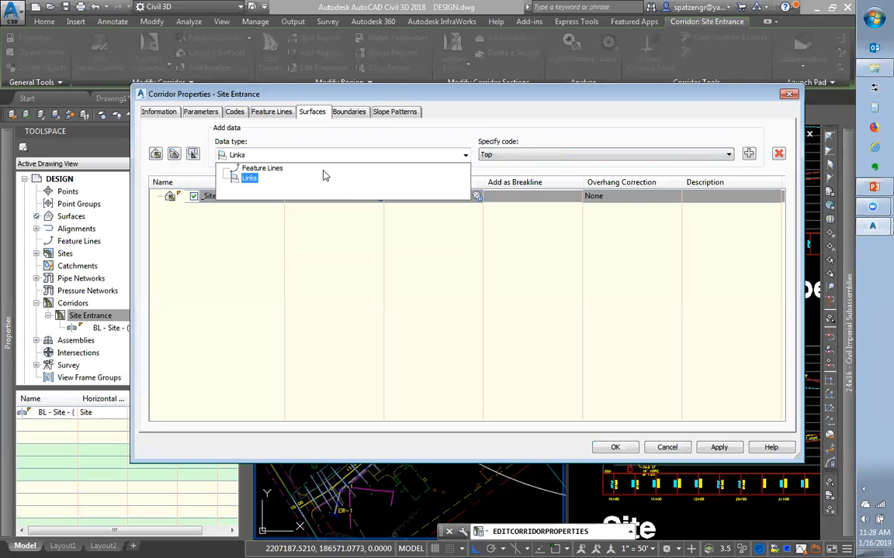
pyautogui.click(252, 168)
pyautogui.click(553, 155)
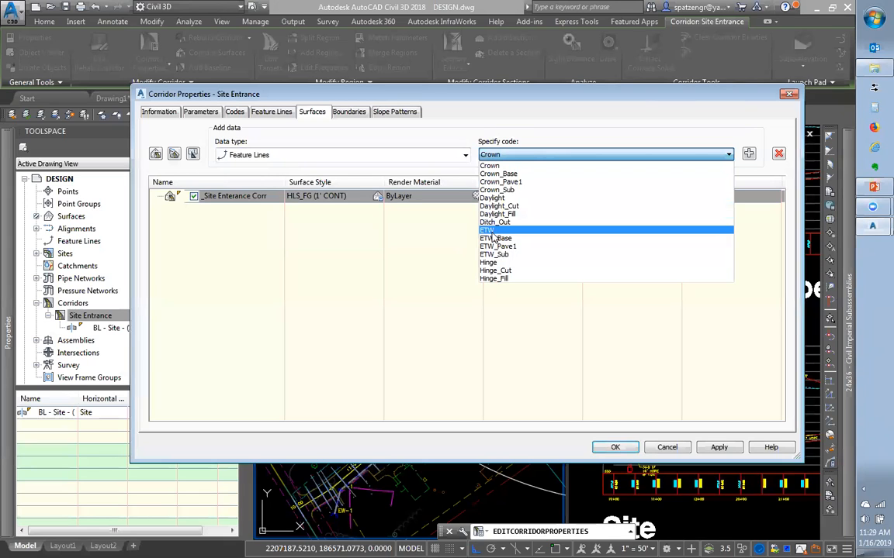
pyautogui.click(489, 166)
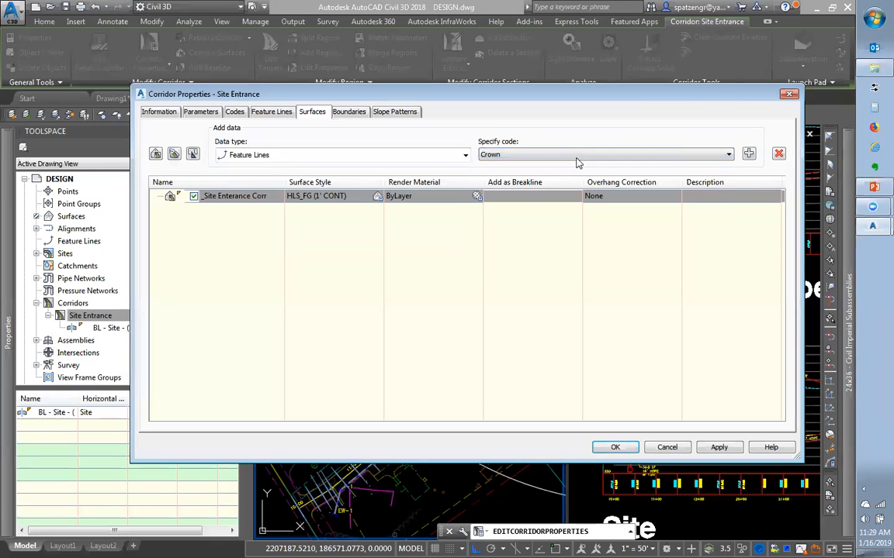
pyautogui.click(750, 154)
# Add the ETW feature line to the surface and apply the corridor properties with OK
pyautogui.click(505, 156)
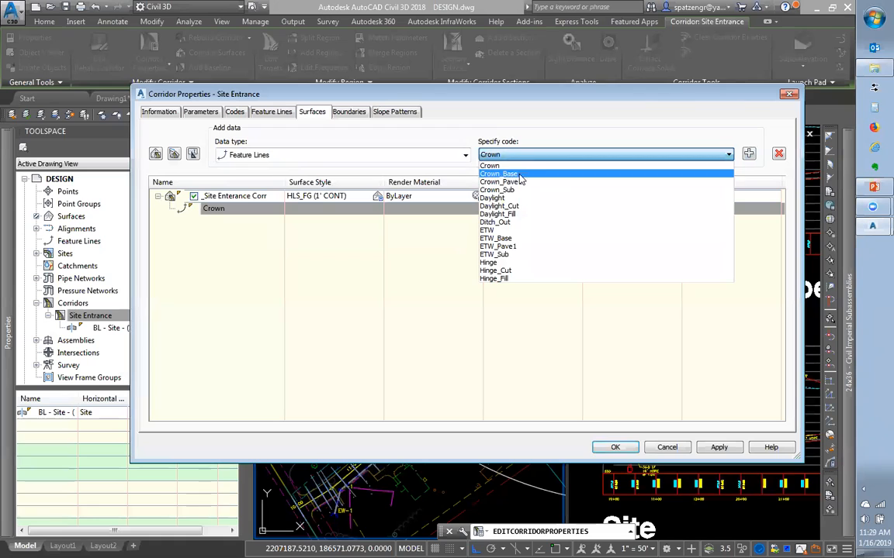
pyautogui.click(487, 230)
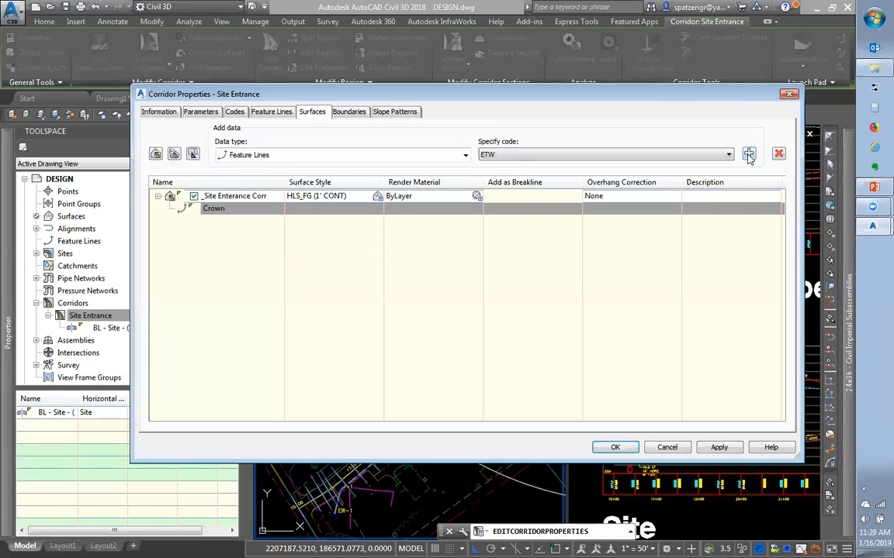
pyautogui.click(749, 154)
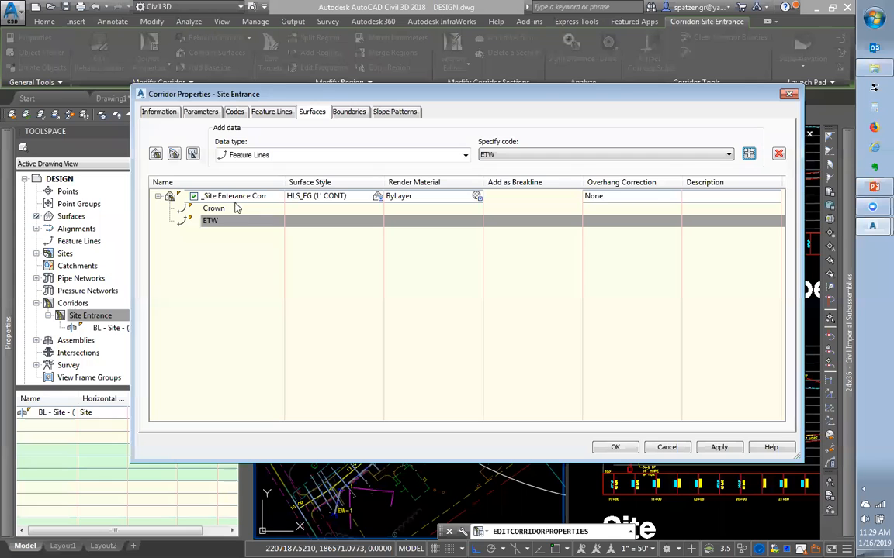
pyautogui.moveTo(324, 93); pyautogui.dragTo(251, 19)
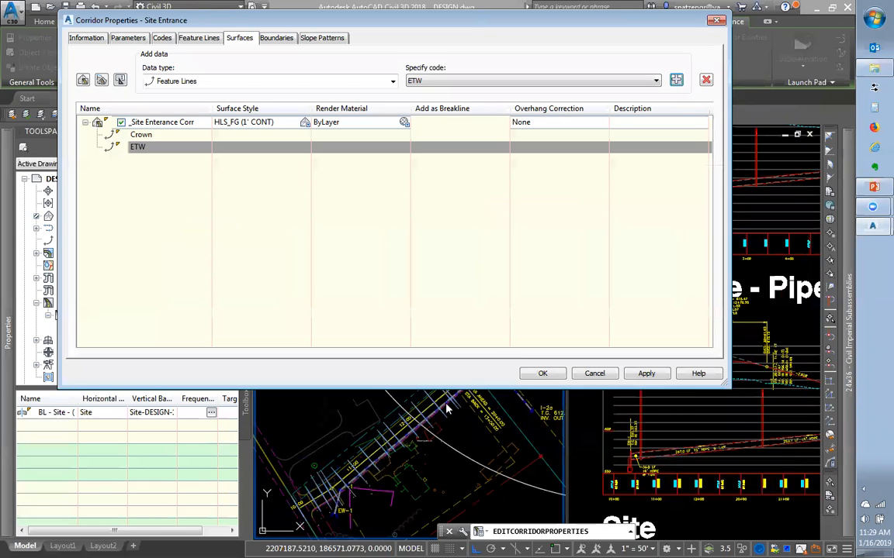
pyautogui.click(273, 81)
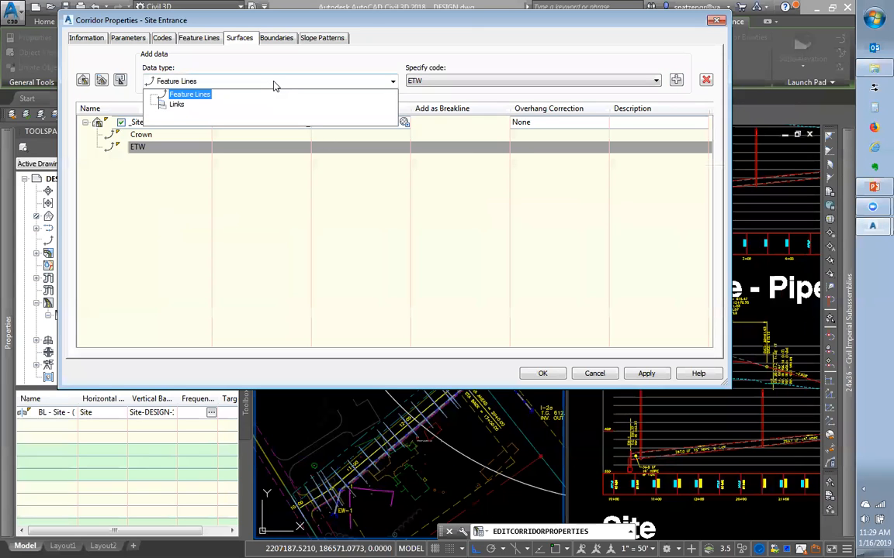
pyautogui.click(273, 84)
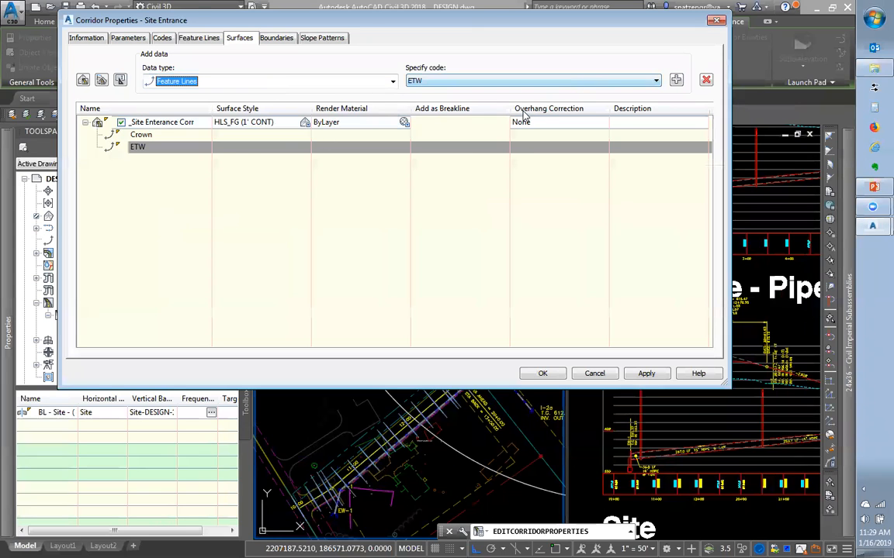
pyautogui.click(540, 373)
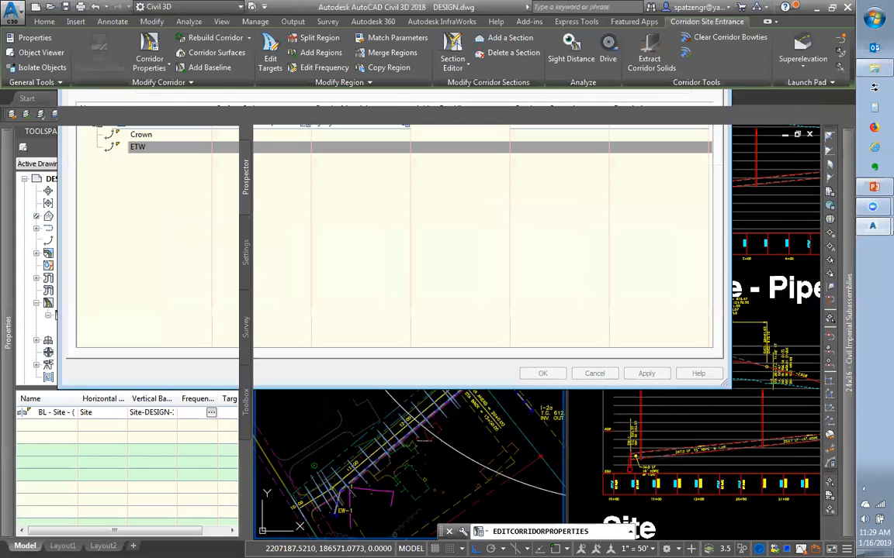
# Zoom around stations 22+00–23+00 and select, then deselect, the rebuilt corridor to inspect it
pyautogui.scroll(3, 477, 271)
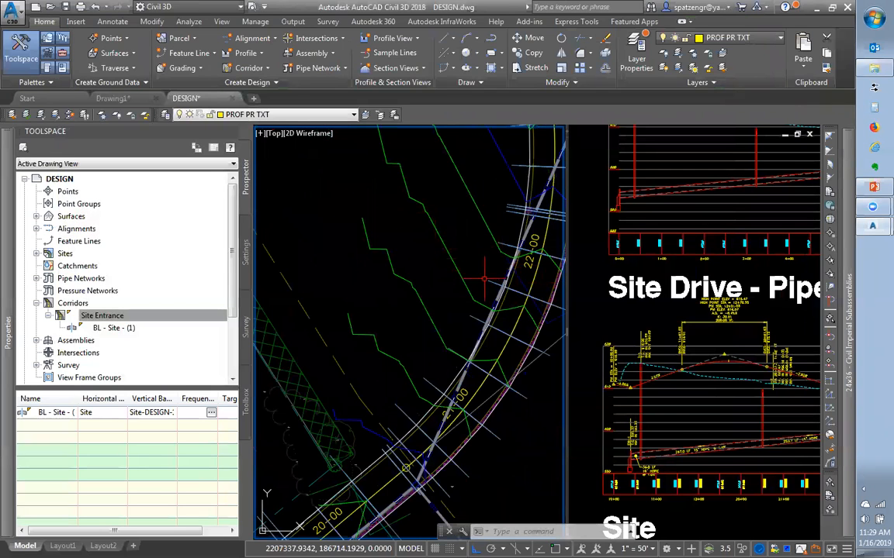
pyautogui.scroll(-2, 526, 233)
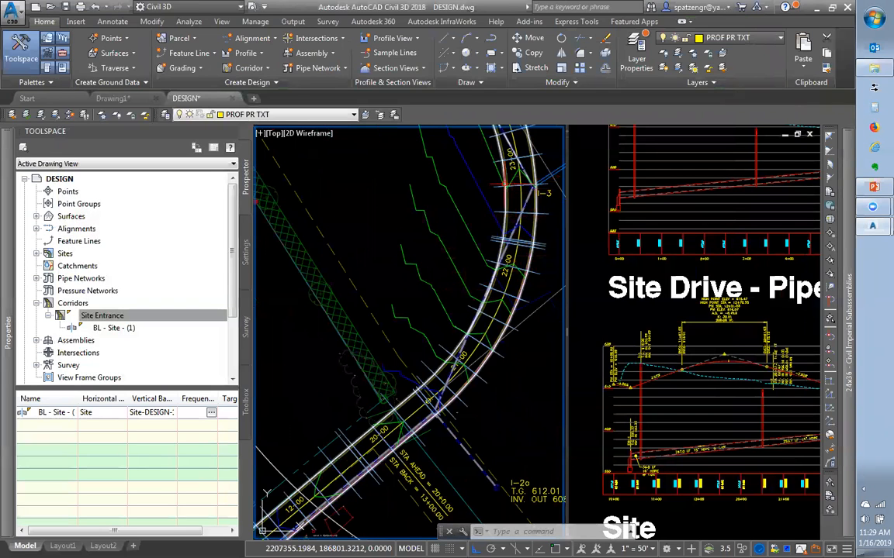
pyautogui.scroll(3, 524, 175)
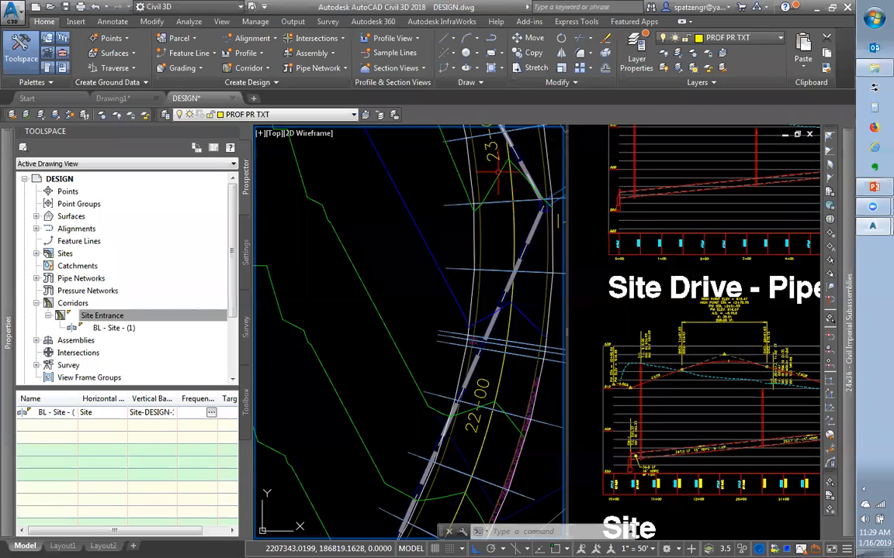
pyautogui.click(465, 196)
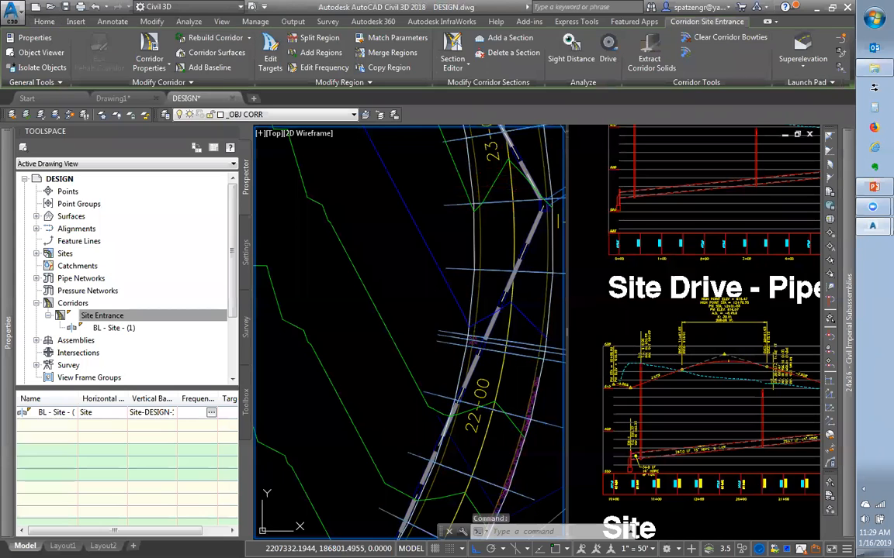
pyautogui.press('Escape')
pyautogui.scroll(3, 535, 345)
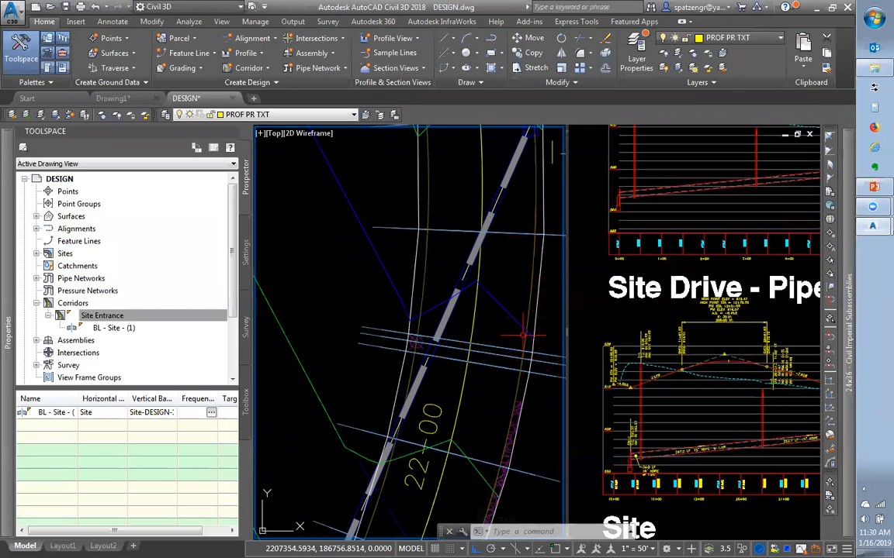
pyautogui.scroll(-2, 505, 310)
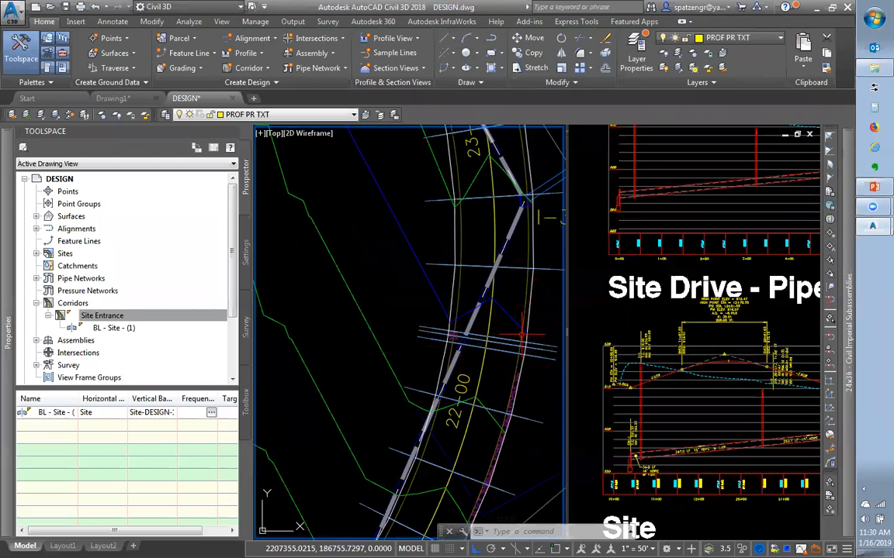
pyautogui.moveTo(522, 335)
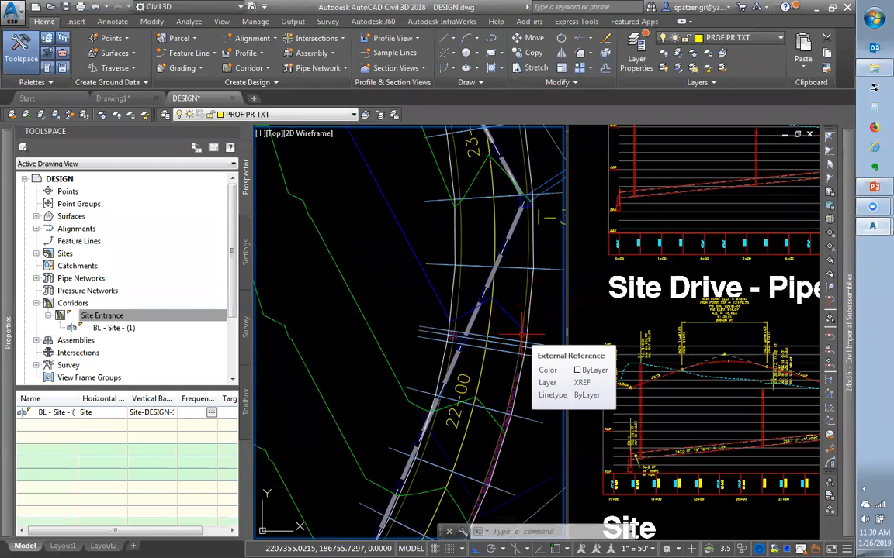
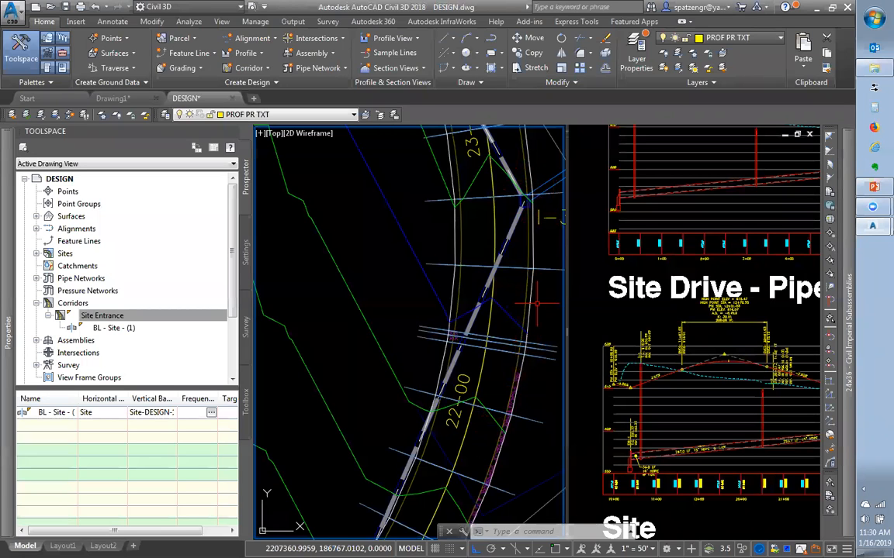
# Add Corridor Boundary(1) to the Site Entrance corridor surface, using the corridor extents as the outer boundary
pyautogui.scroll(3, 532, 253)
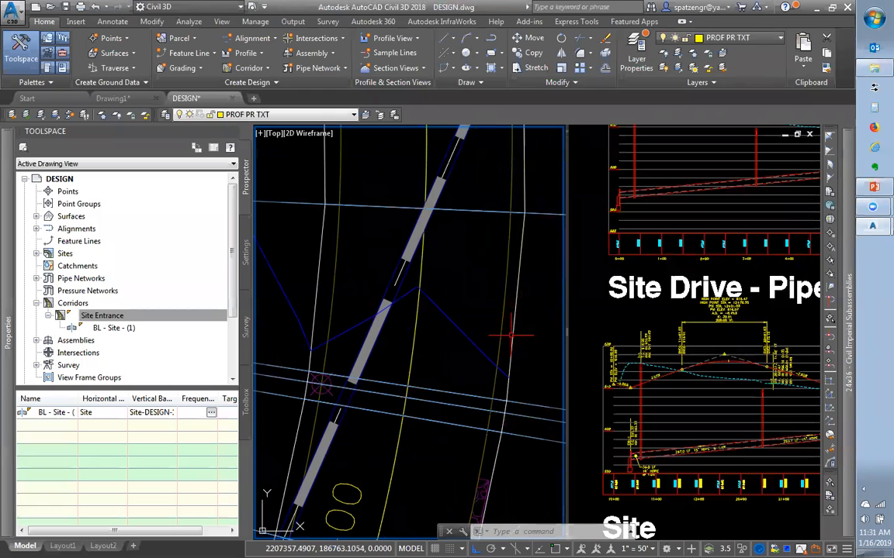
pyautogui.scroll(-3, 518, 332)
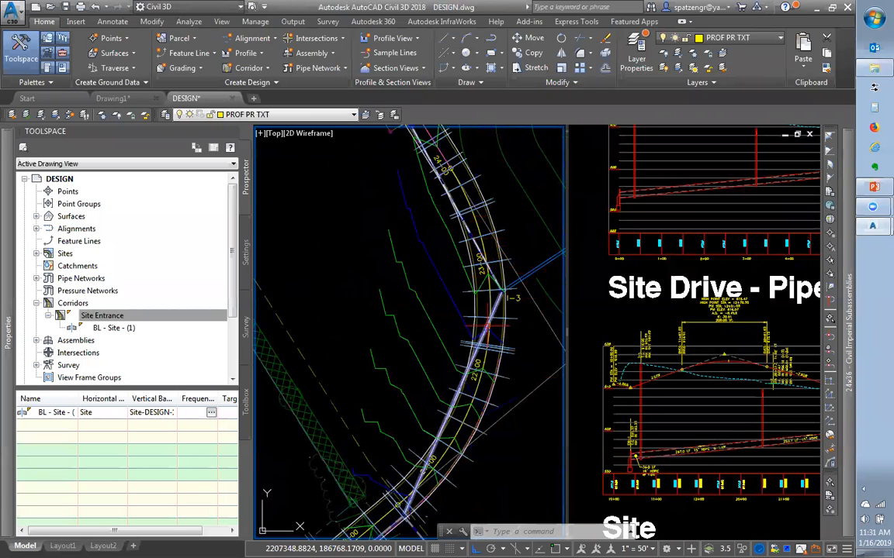
pyautogui.scroll(3, 487, 332)
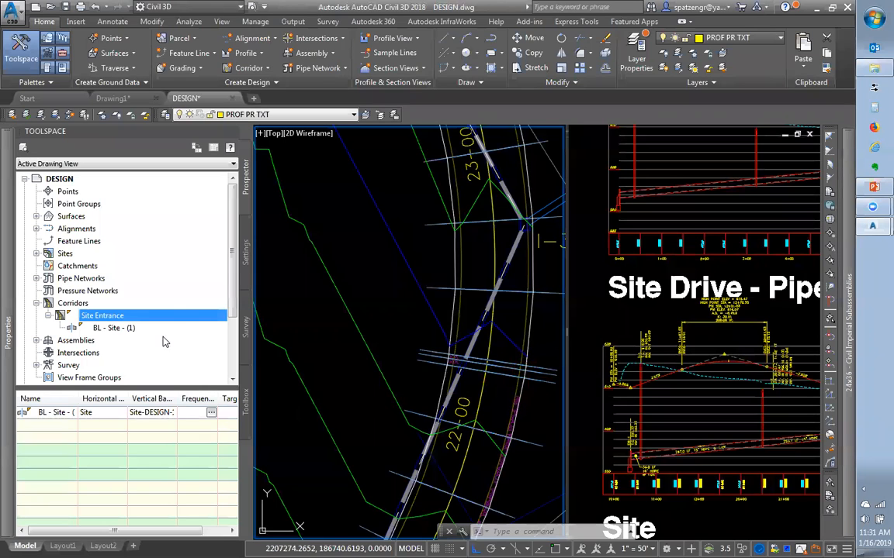
pyautogui.rightClick(118, 318)
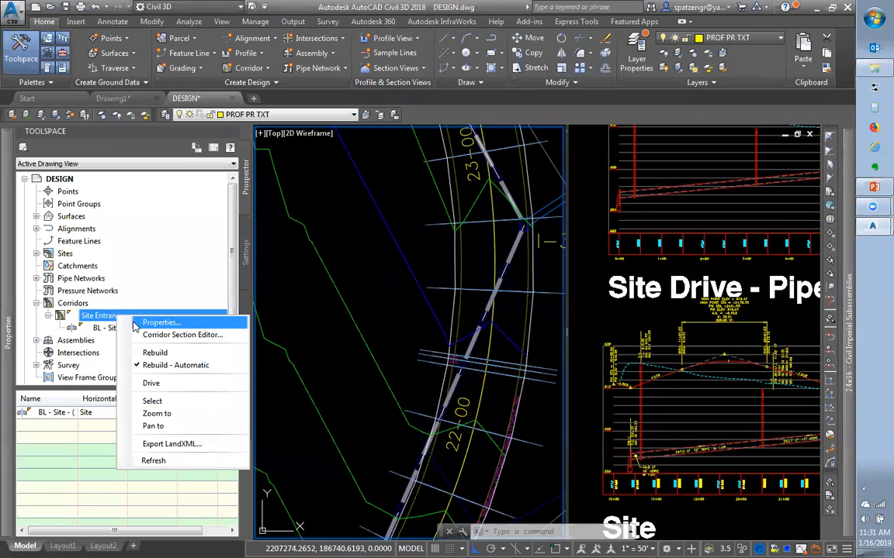
pyautogui.click(138, 323)
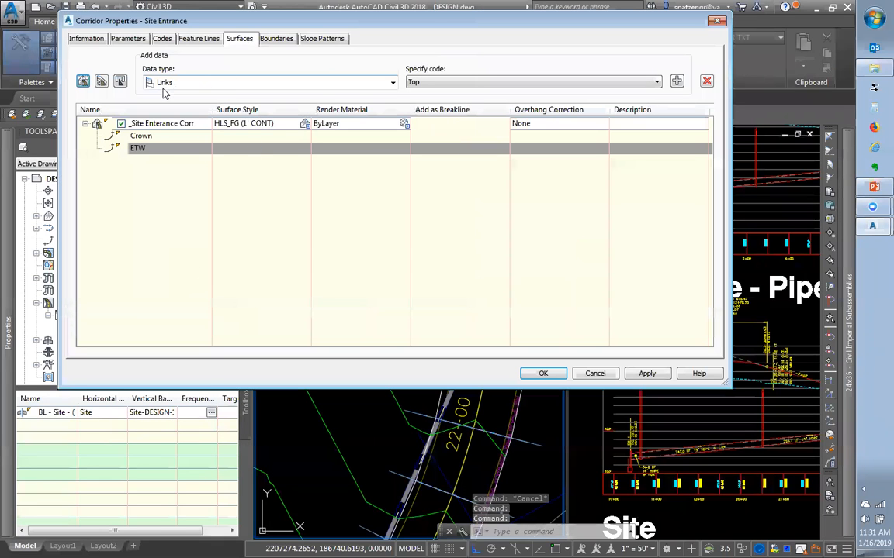
pyautogui.click(276, 38)
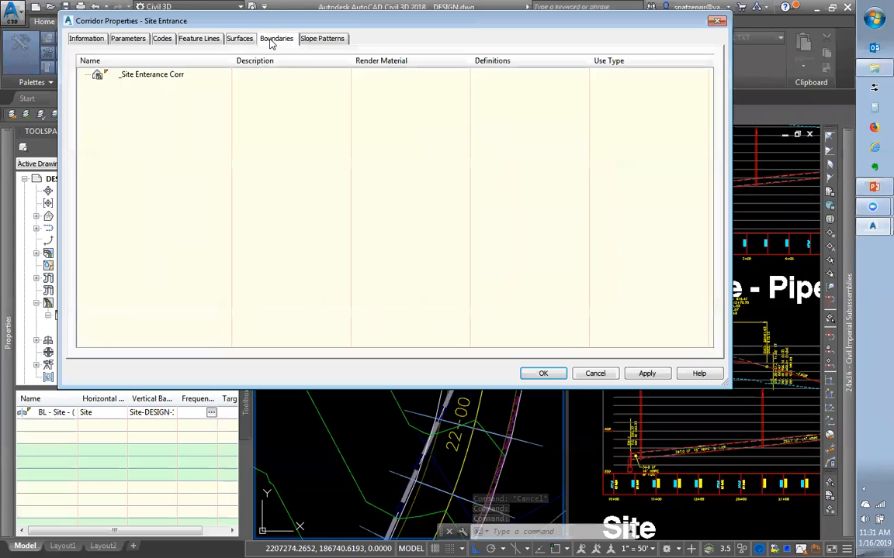
pyautogui.rightClick(175, 78)
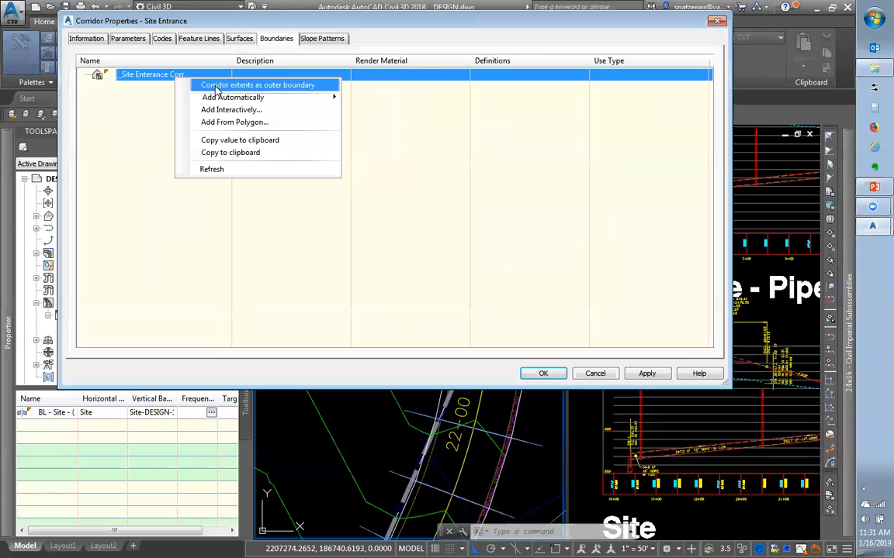
pyautogui.click(218, 87)
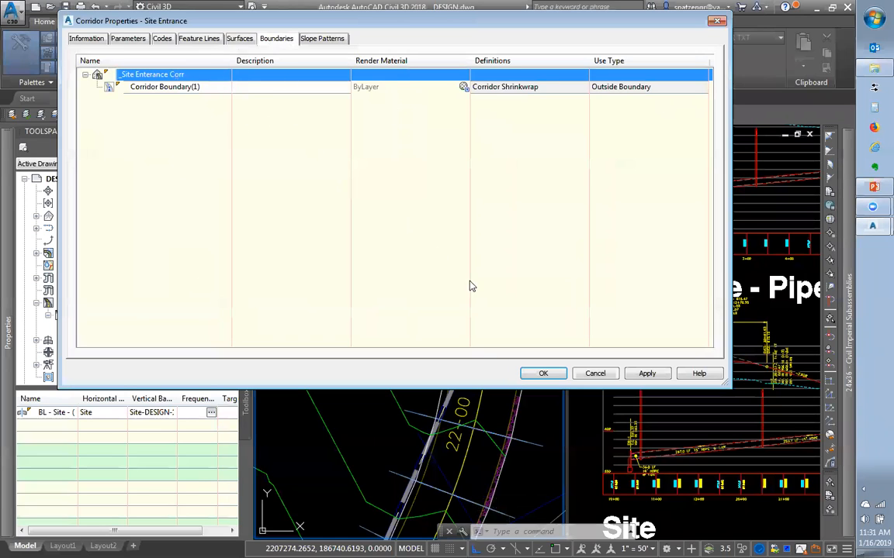
pyautogui.click(543, 373)
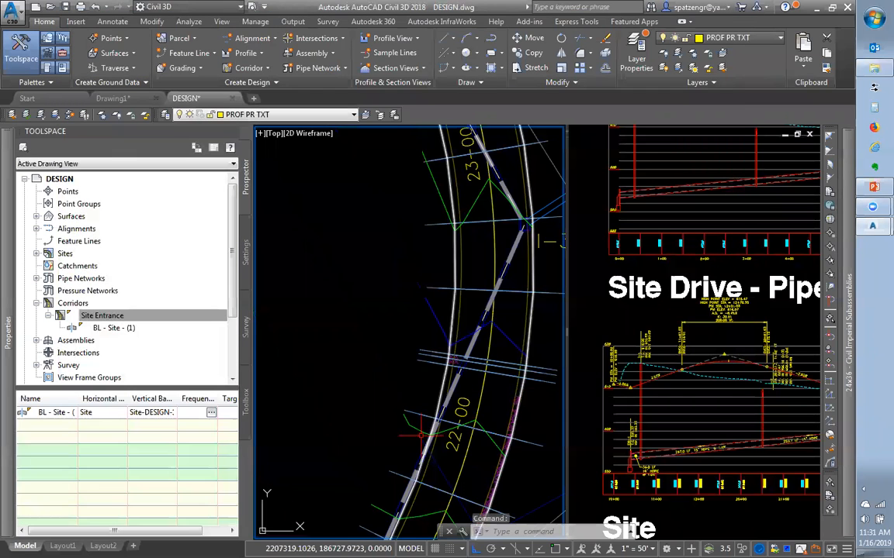
pyautogui.scroll(-3, 466, 377)
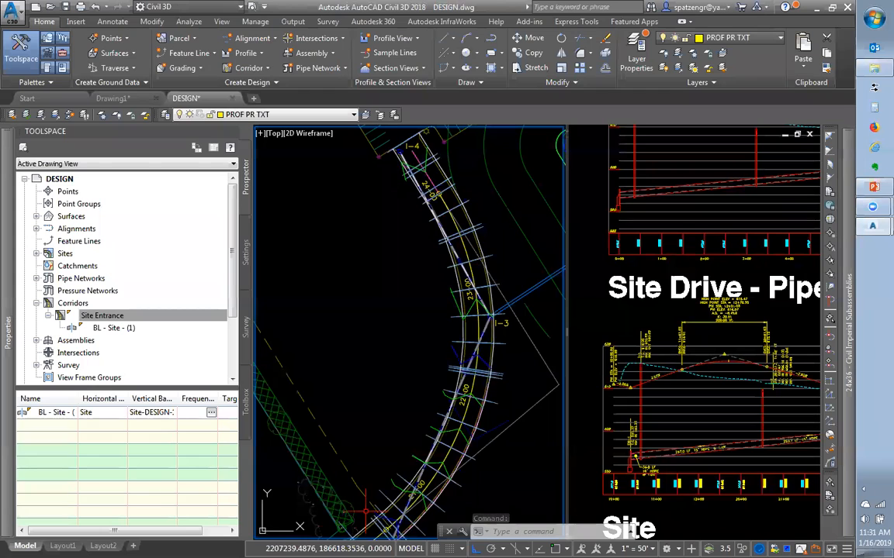
pyautogui.scroll(4, 420, 474)
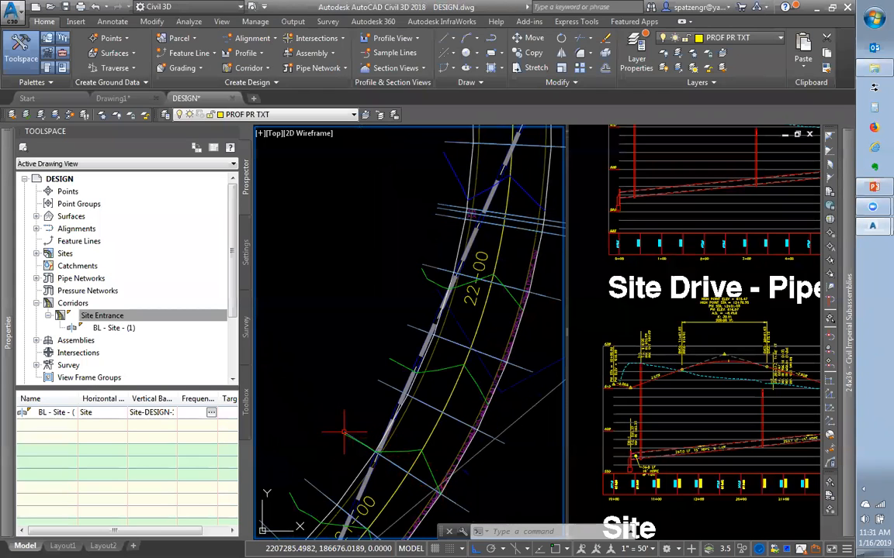
pyautogui.scroll(-2, 396, 373)
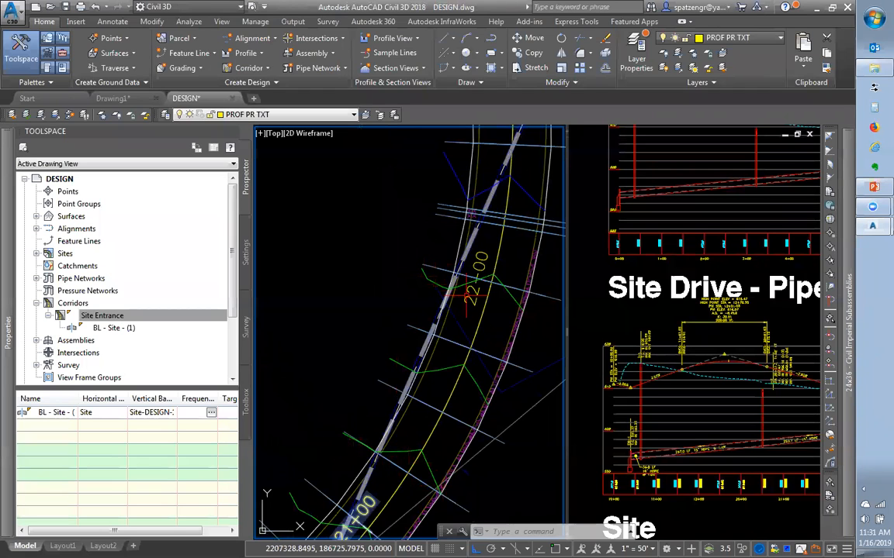
pyautogui.scroll(-2, 436, 276)
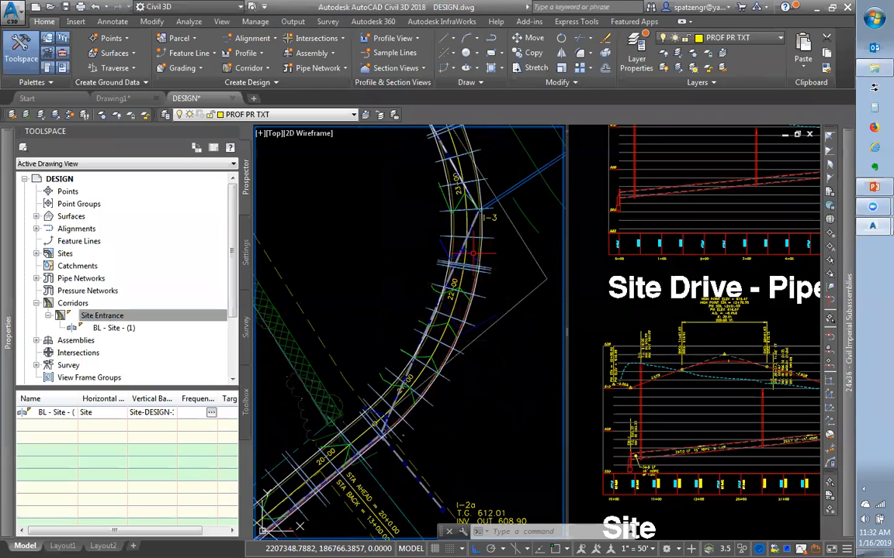
pyautogui.scroll(5, 504, 273)
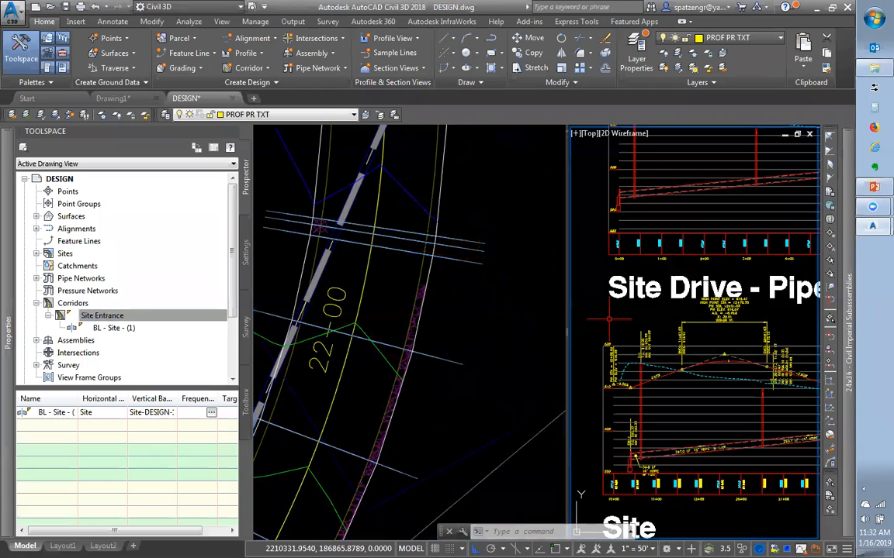
pyautogui.scroll(-2, 609, 325)
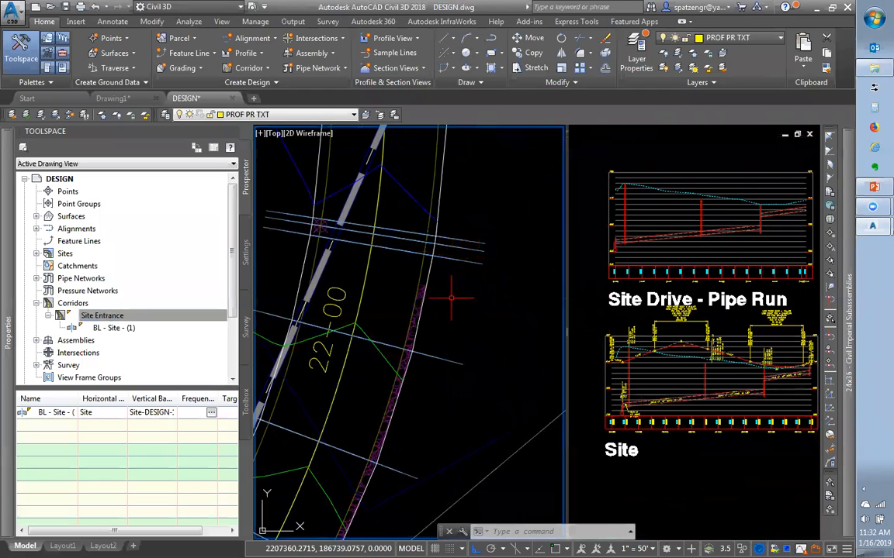
pyautogui.scroll(-2, 457, 296)
# Remove the Crown and ETW data from the Site Entrance corridor surface
pyautogui.rightClick(100, 317)
pyautogui.click(136, 324)
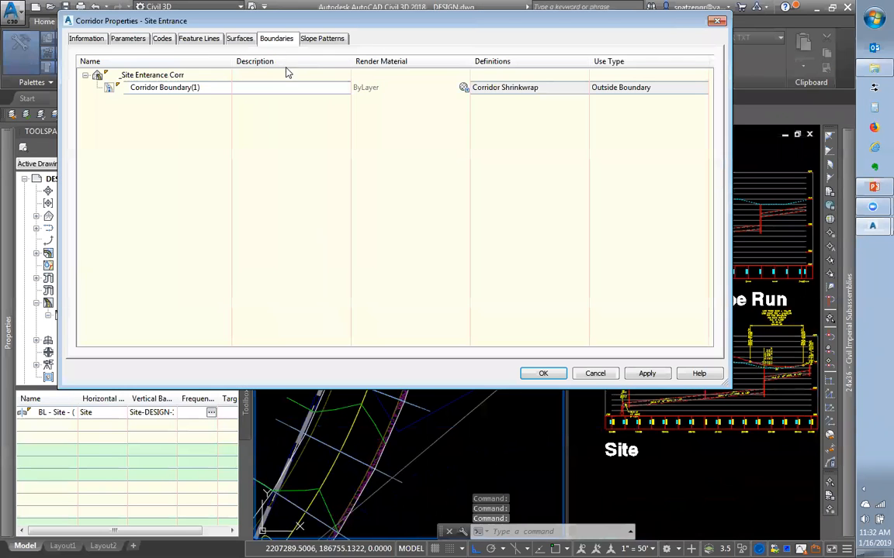
pyautogui.click(241, 38)
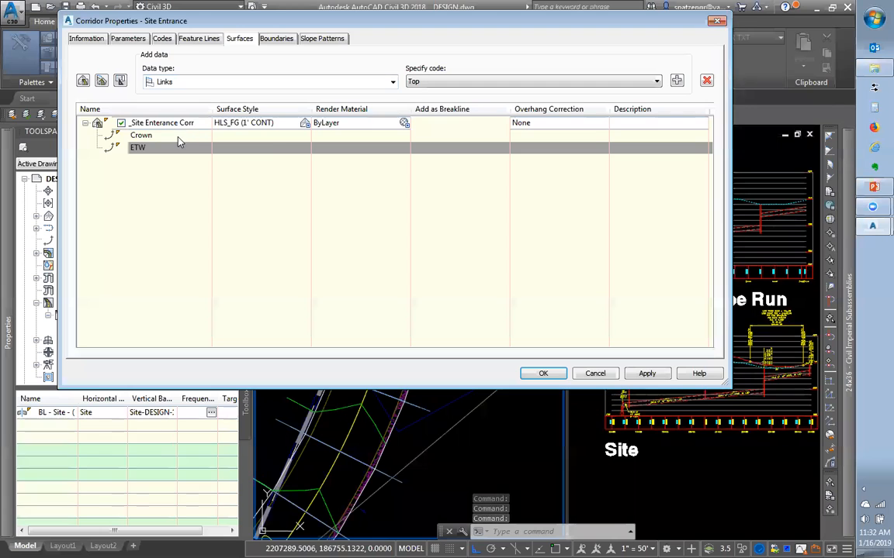
pyautogui.click(175, 136)
pyautogui.keyDown('shift'); pyautogui.click(174, 149); pyautogui.keyUp('shift')
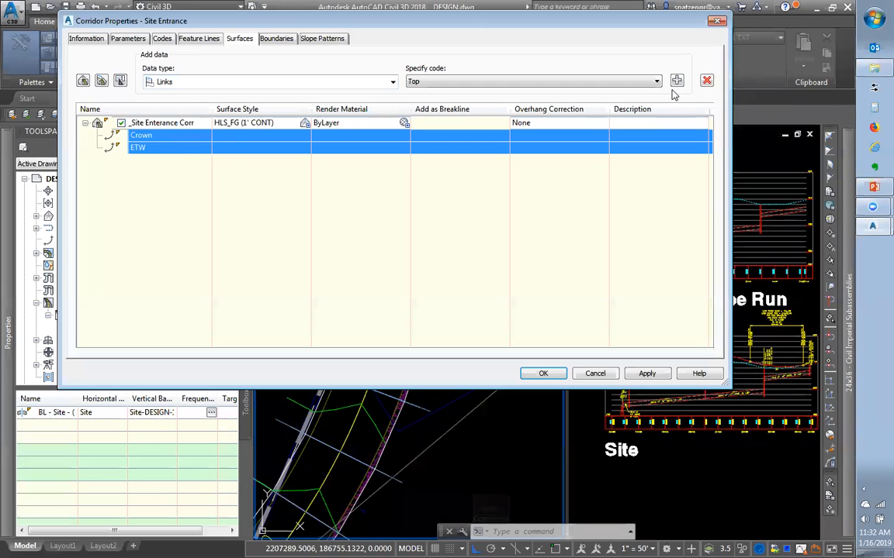
pyautogui.click(706, 80)
pyautogui.click(220, 136)
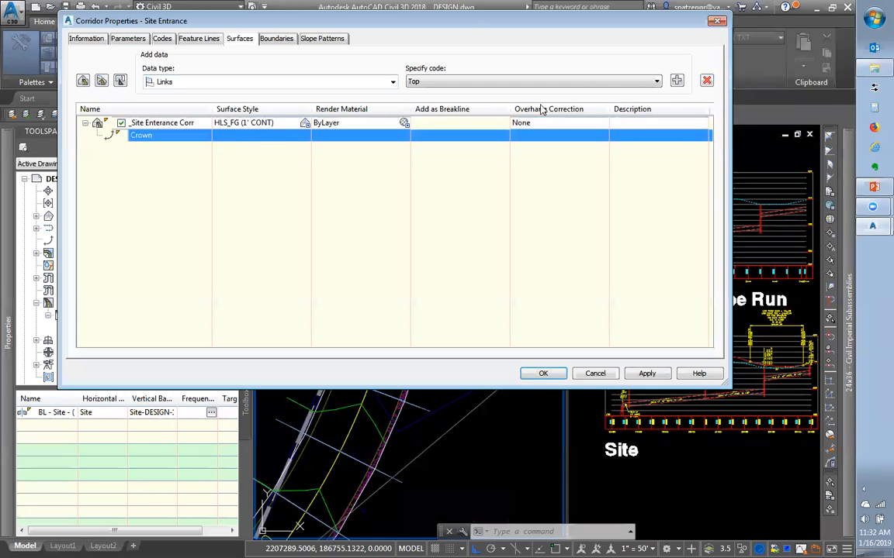
pyautogui.click(706, 83)
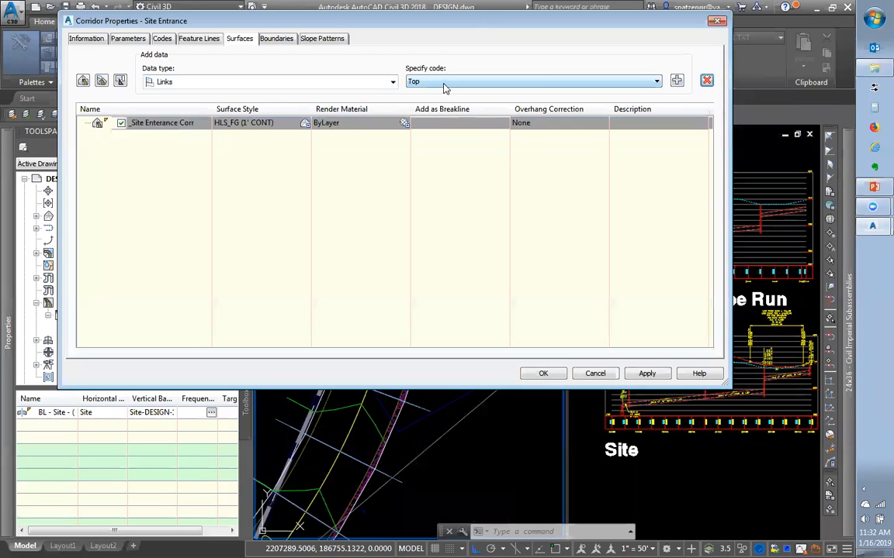
# Add Top links without breaklines, leave overhang correction at None, and rebuild the corridor
pyautogui.click(677, 81)
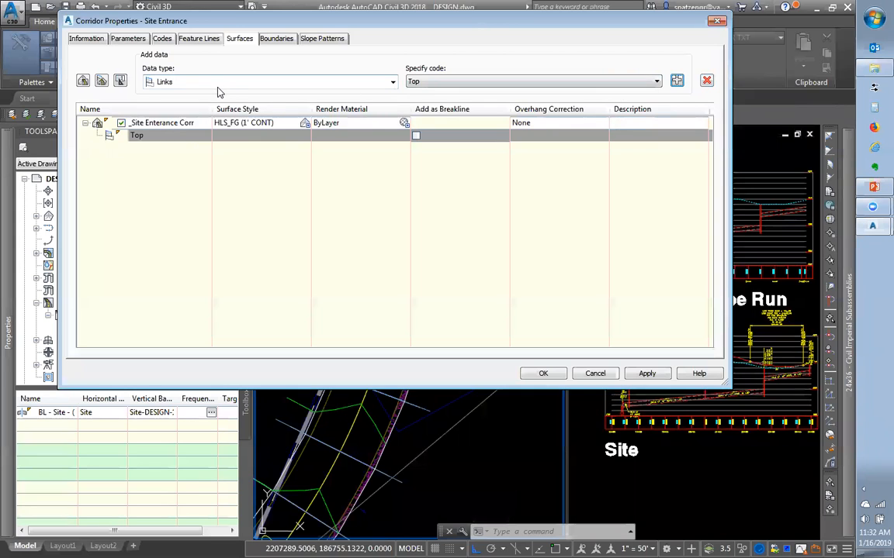
pyautogui.click(416, 135)
pyautogui.click(417, 135)
pyautogui.click(416, 135)
pyautogui.click(521, 124)
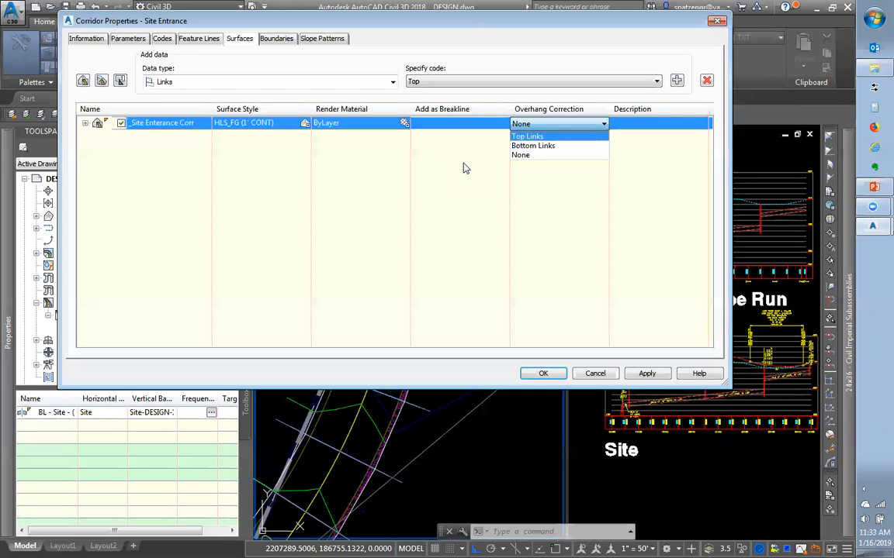
pyautogui.click(516, 154)
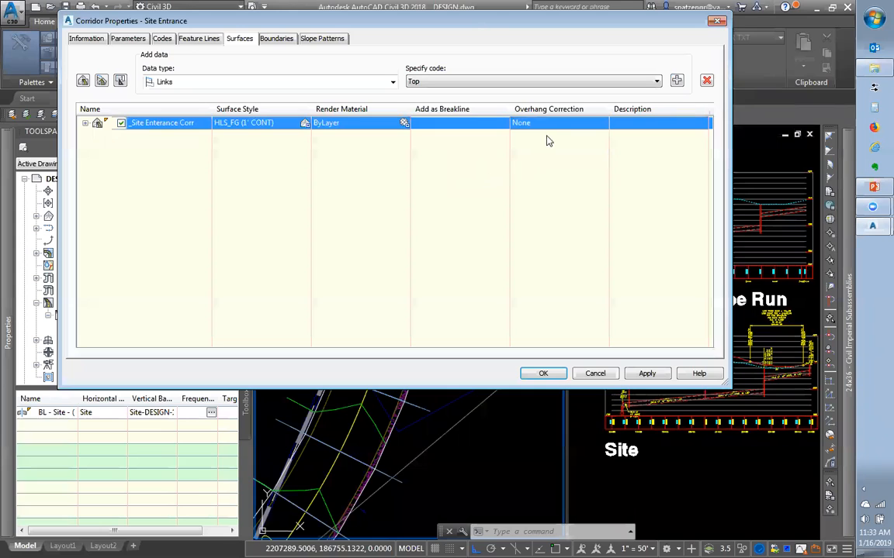
pyautogui.click(84, 124)
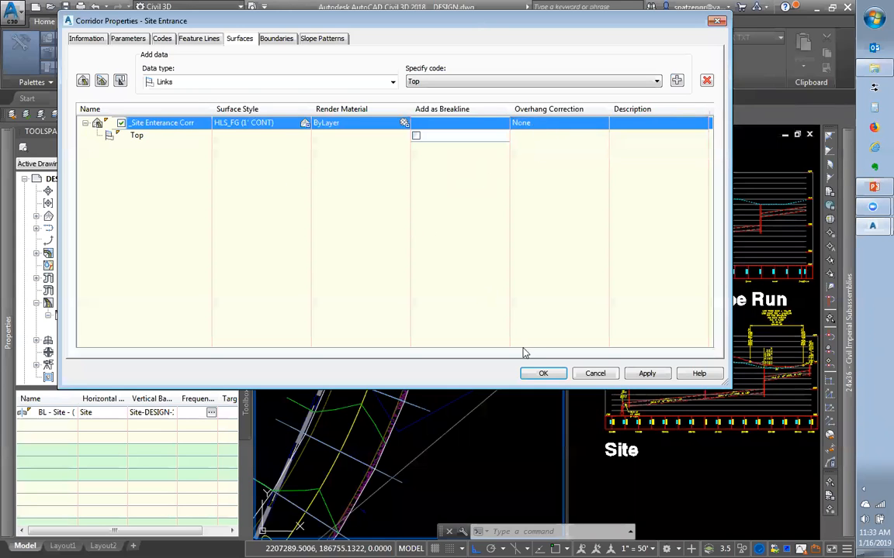
pyautogui.click(537, 373)
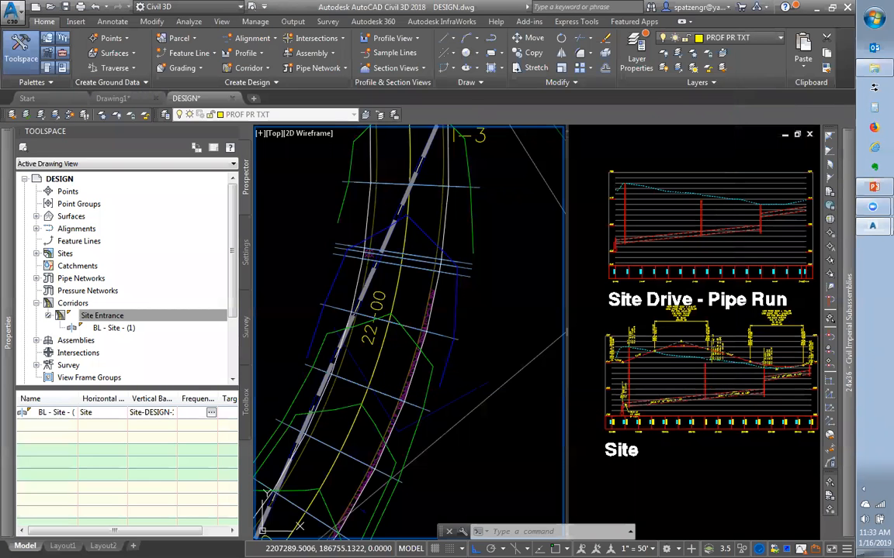
# Zoom closer on the Site Entrance corridor curve and adjust a grip in the right viewport
pyautogui.scroll(-8, 441, 332)
pyautogui.scroll(2, 313, 429)
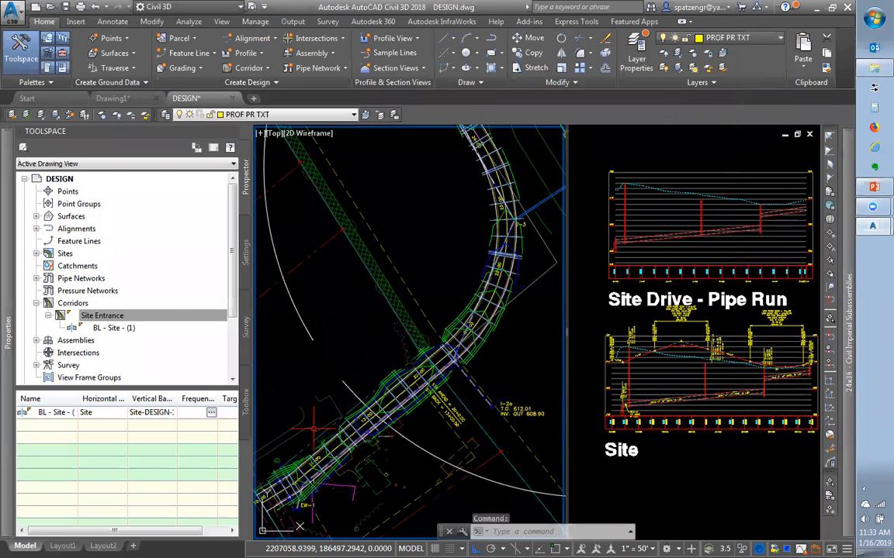
pyautogui.scroll(2, 313, 429)
pyautogui.scroll(-2, 471, 334)
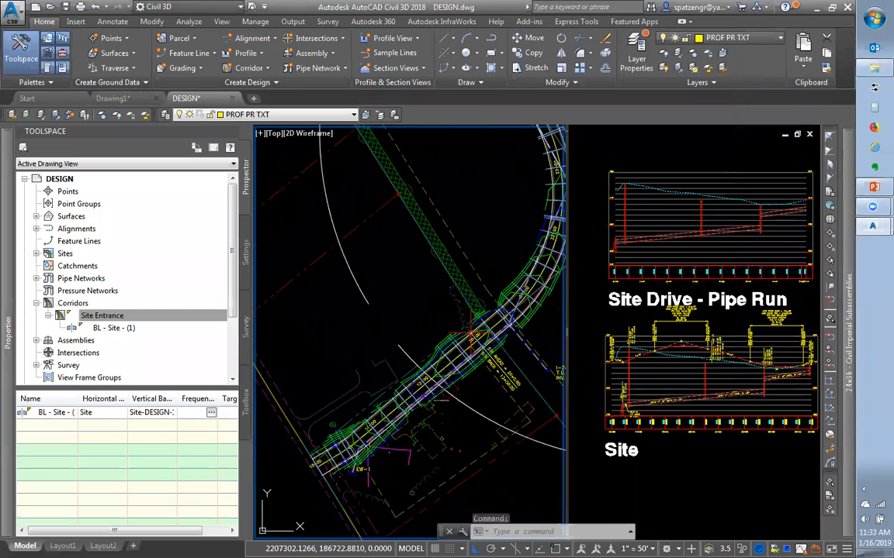
pyautogui.scroll(-2, 458, 194)
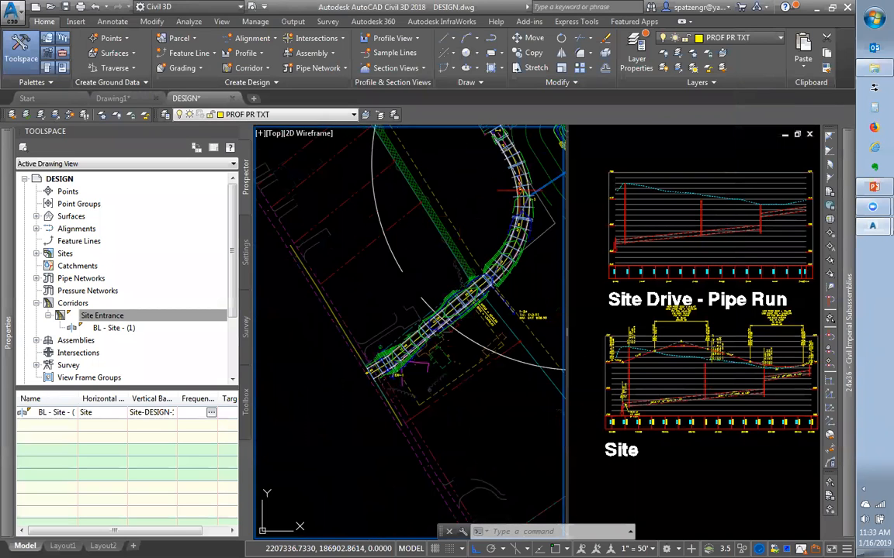
pyautogui.click(643, 328)
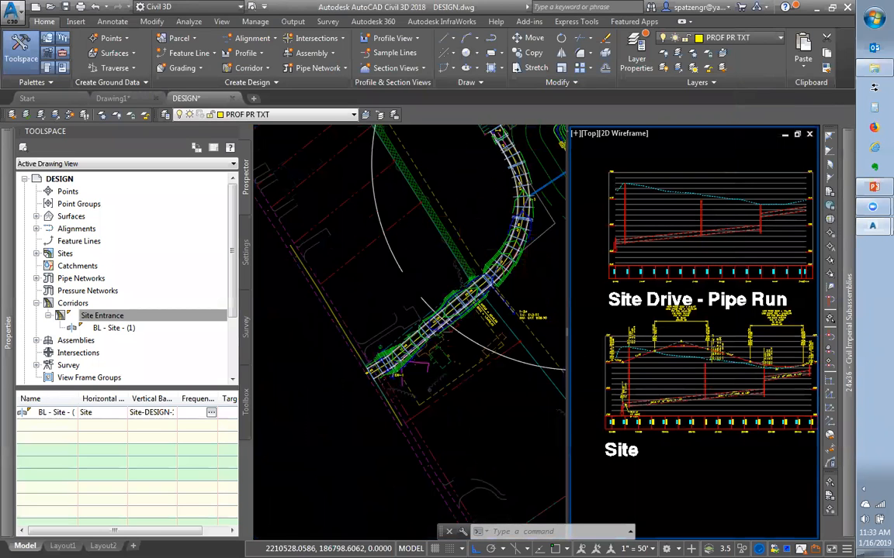
pyautogui.scroll(2, 675, 344)
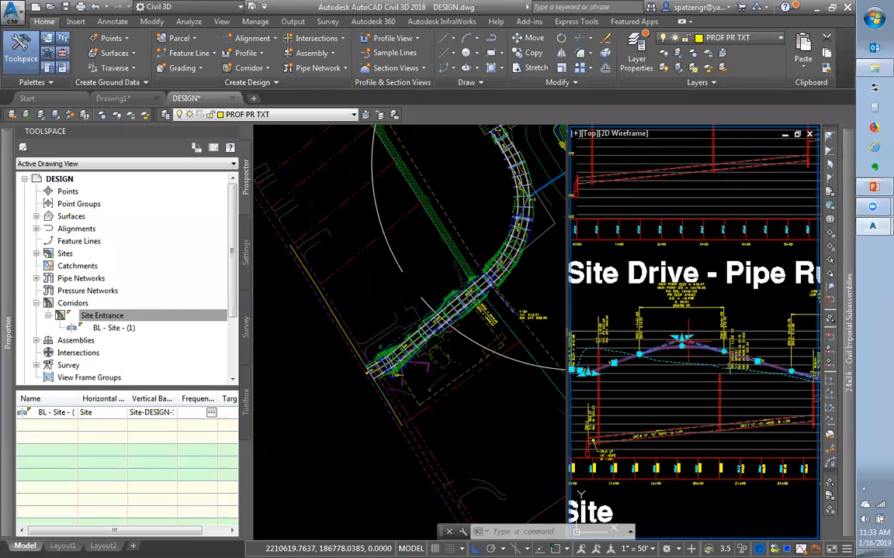
pyautogui.click(680, 343)
pyautogui.click(681, 340)
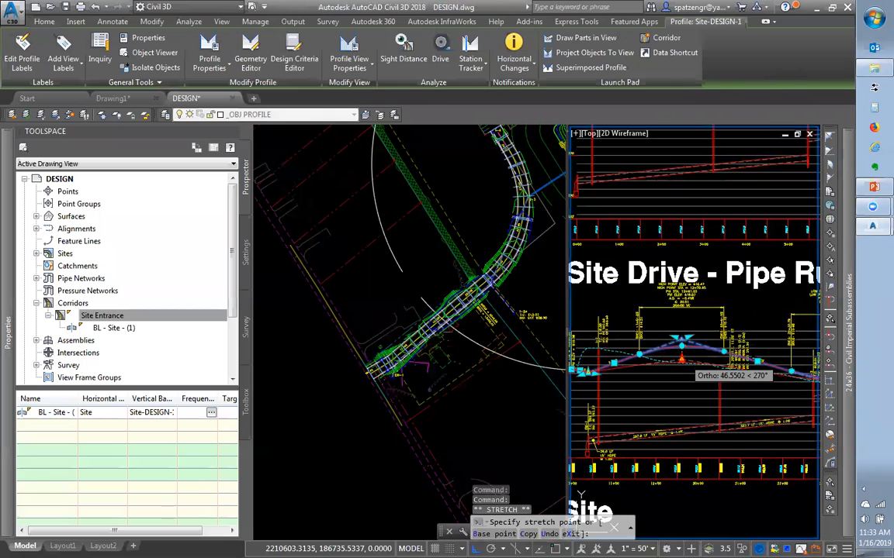
pyautogui.click(681, 358)
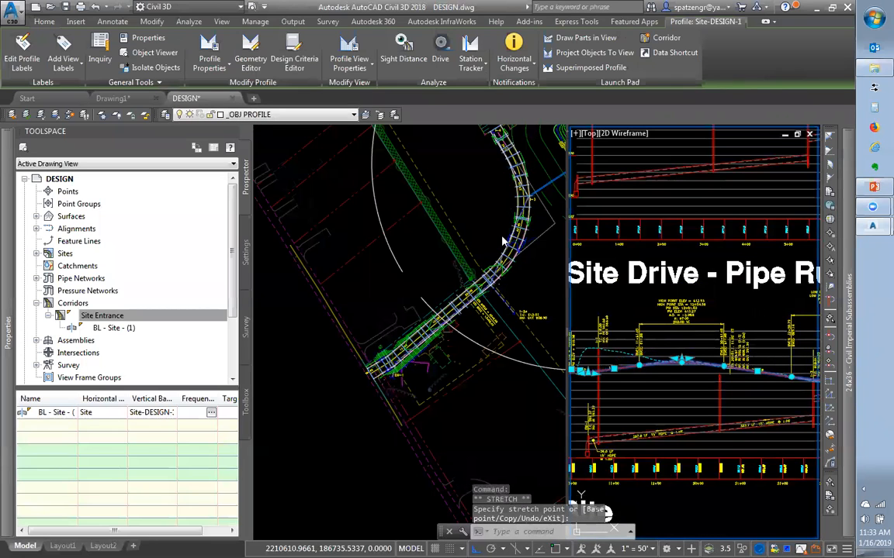
# Clear the selection and zoom the right viewport onto the EOP-FULL assembly rows
pyautogui.click(522, 292)
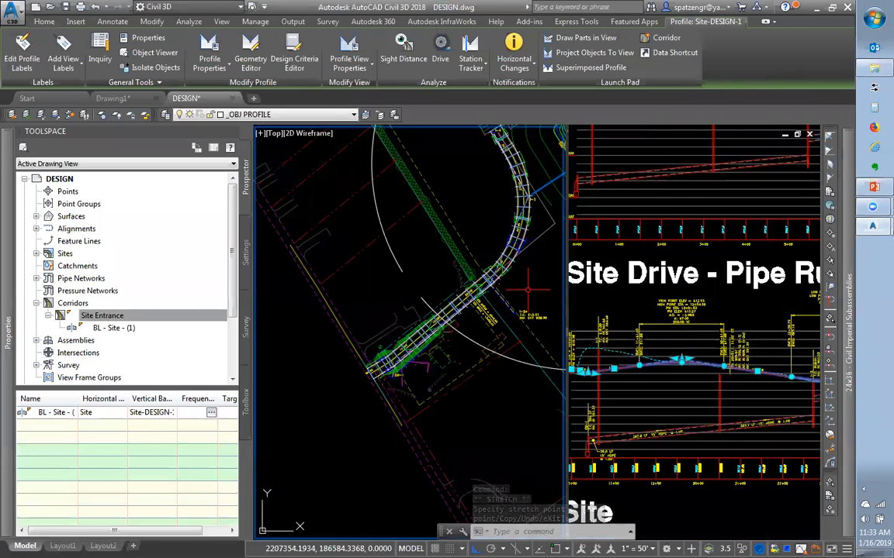
pyautogui.scroll(4, 527, 291)
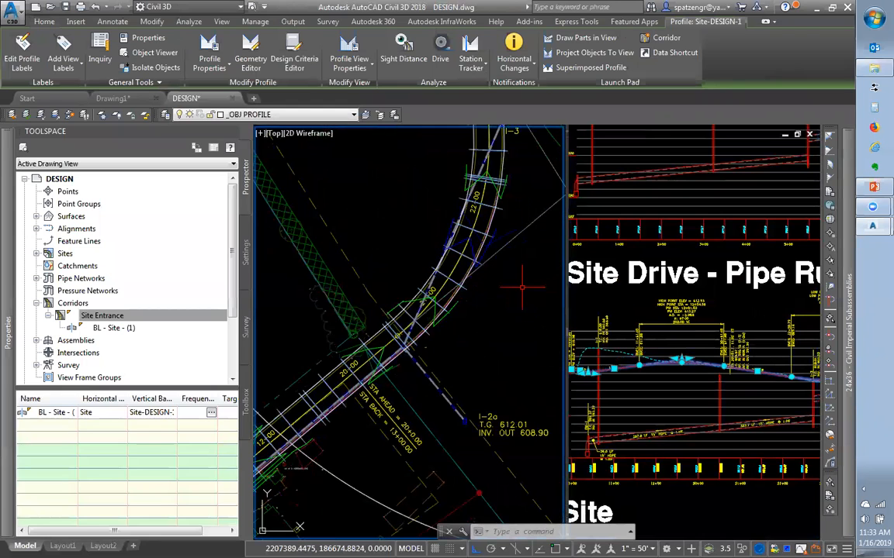
pyautogui.press('Escape')
pyautogui.click(615, 285)
pyautogui.scroll(-10, 624, 304)
pyautogui.scroll(2, 602, 209)
pyautogui.scroll(10, 641, 252)
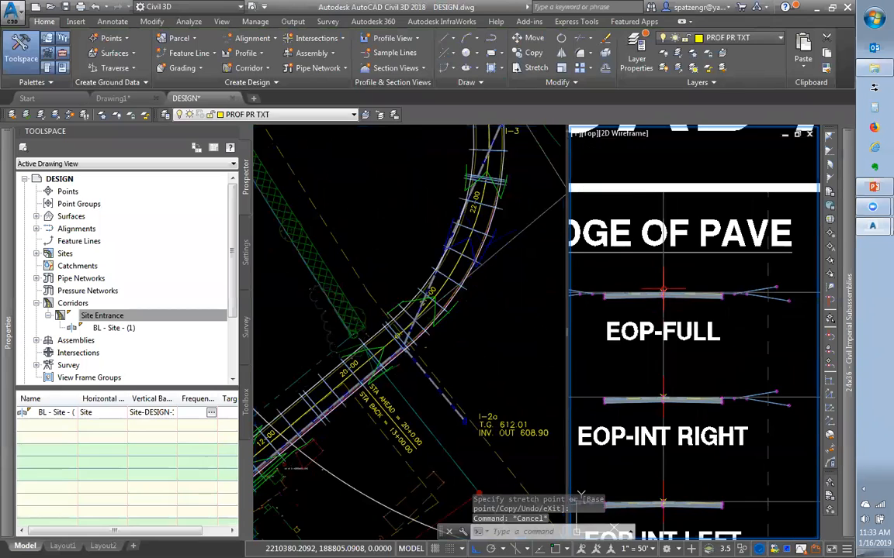
# Check the EOP-FULL assembly's menu, then zoom the plan near station 22+00
pyautogui.scroll(2, 663, 291)
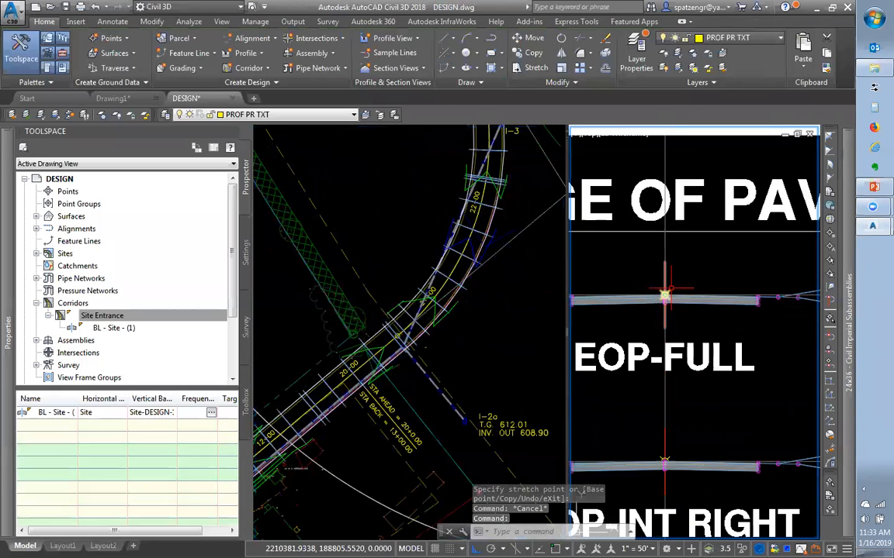
pyautogui.click(664, 295)
pyautogui.rightClick(669, 291)
pyautogui.press('Escape')
pyautogui.press('Escape')
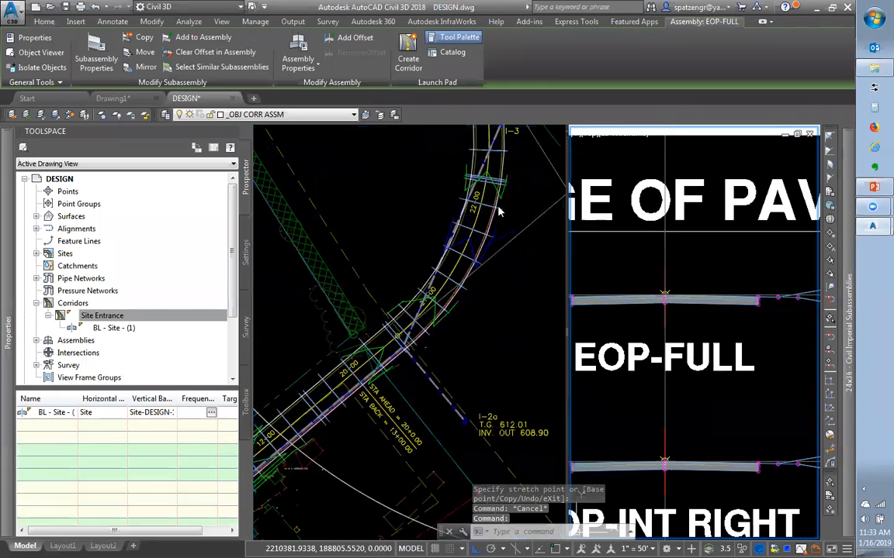
pyautogui.click(498, 207)
pyautogui.scroll(5, 487, 200)
pyautogui.scroll(2, 487, 201)
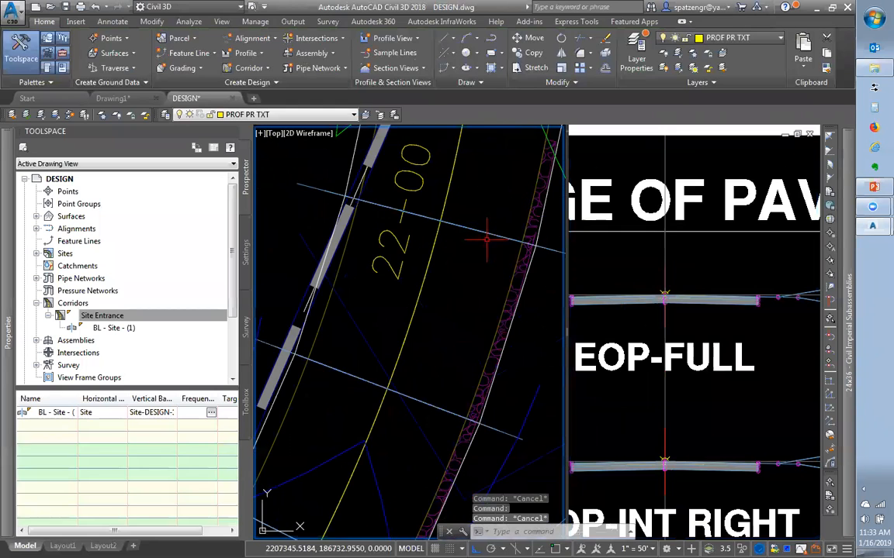
# Measure the lane with DIST from the yellow line to the lane edge, reading 12.0000
pyautogui.write('di')
pyautogui.press('Return')
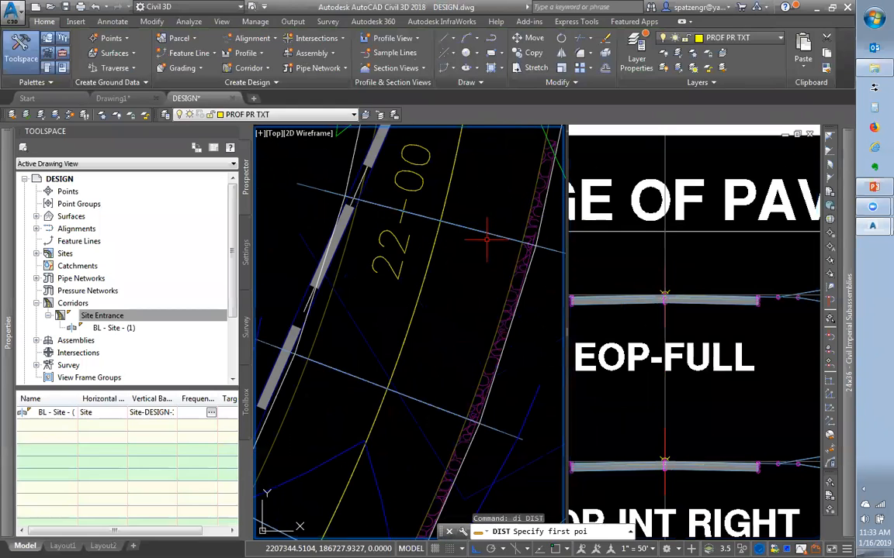
pyautogui.write('nea')
pyautogui.press('Return')
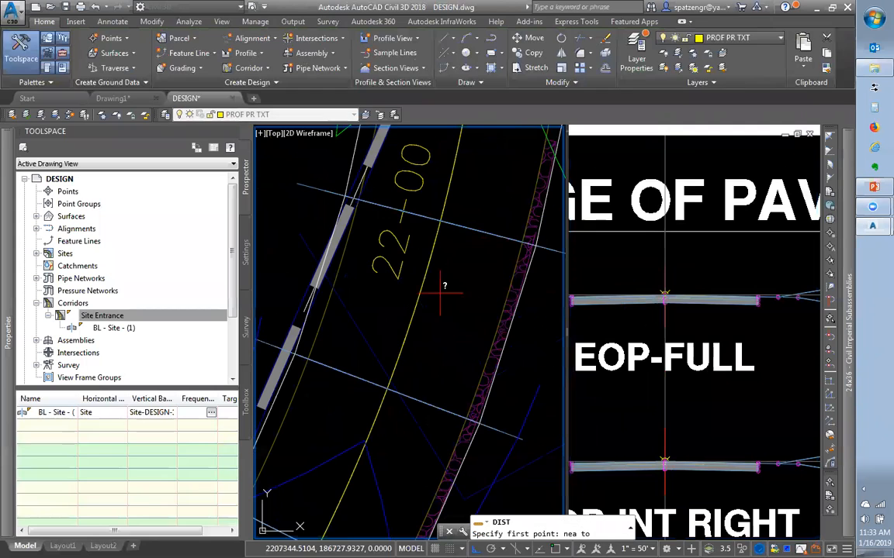
pyautogui.click(420, 295)
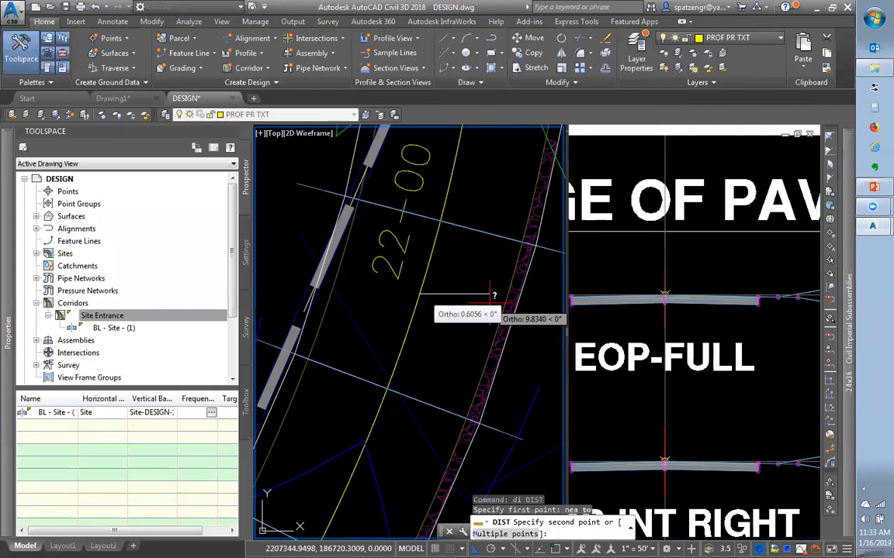
pyautogui.click(498, 298)
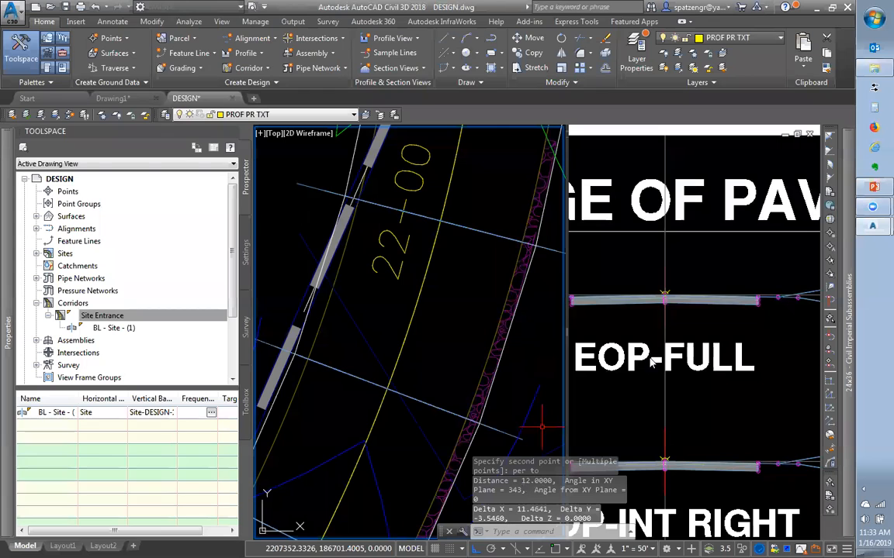
pyautogui.click(661, 311)
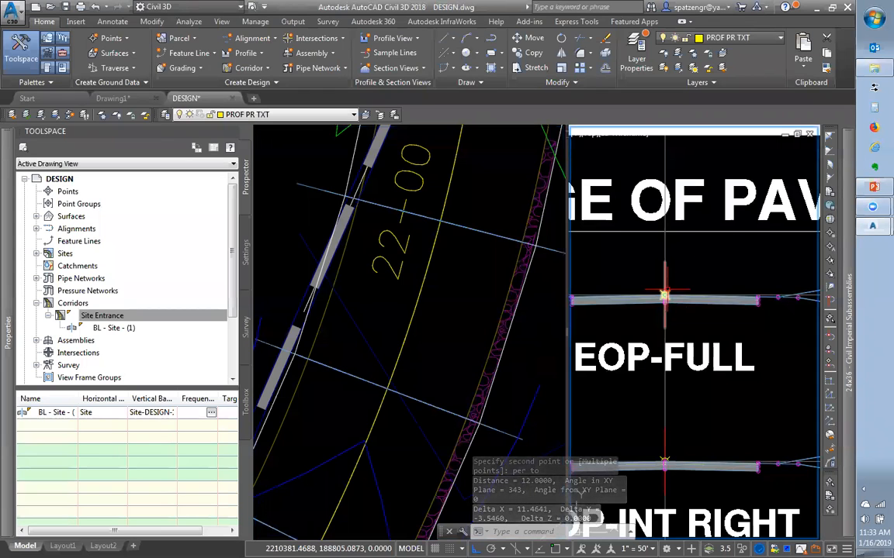
pyautogui.click(663, 293)
pyautogui.rightClick(664, 293)
# Set Width to 12 for EOP-FULL's LaneOutsideSuper-Left-01 and LaneOutsideSuper-Right-01, then apply
pyautogui.click(700, 414)
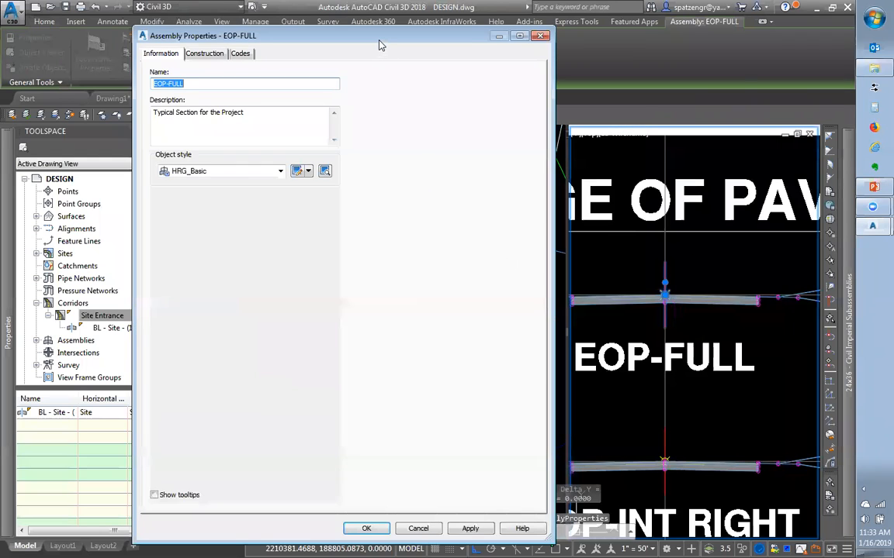
pyautogui.click(308, 44)
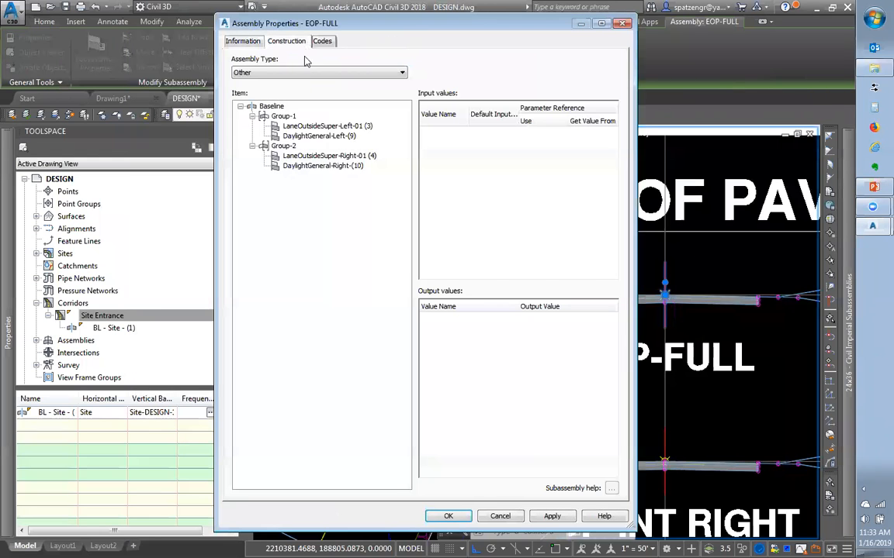
pyautogui.click(310, 126)
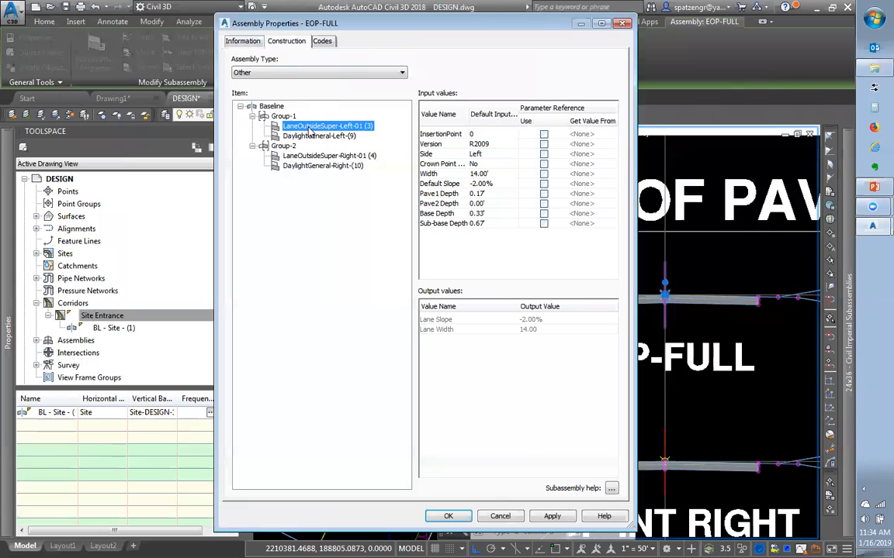
pyautogui.click(481, 173)
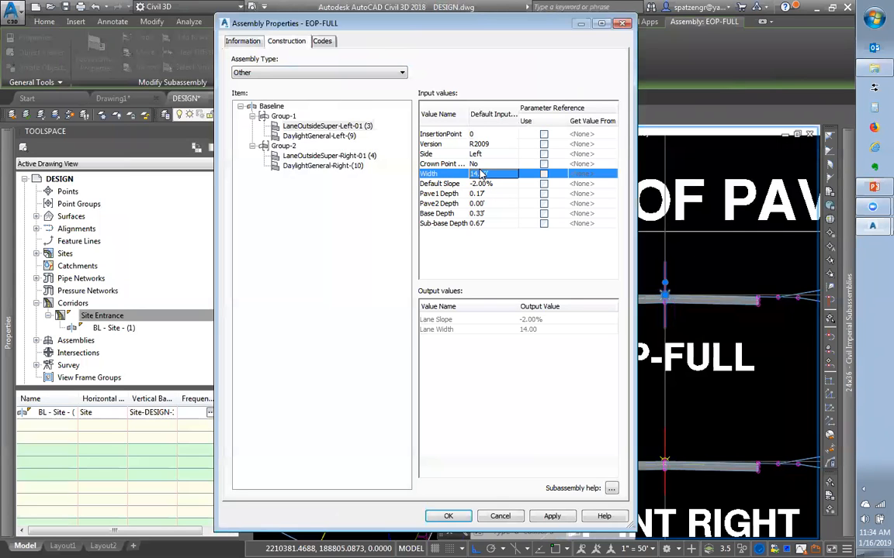
pyautogui.write('12')
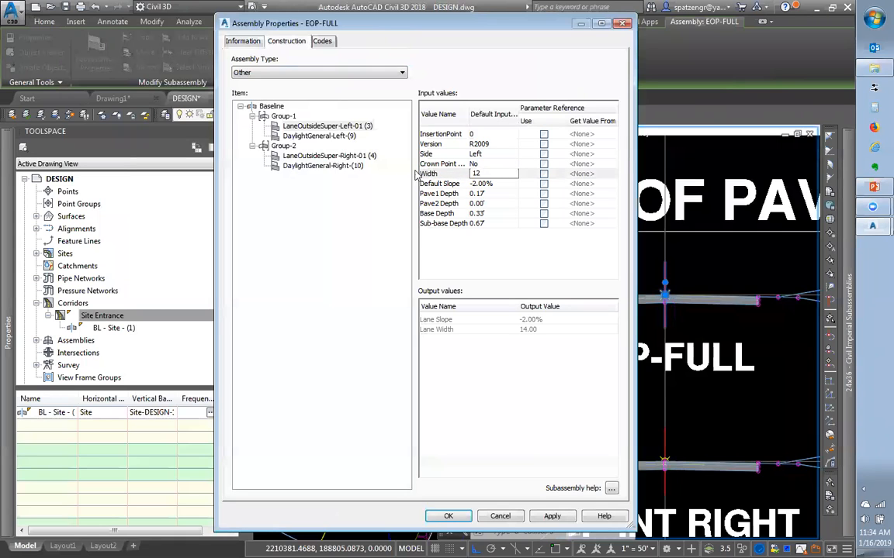
pyautogui.click(369, 157)
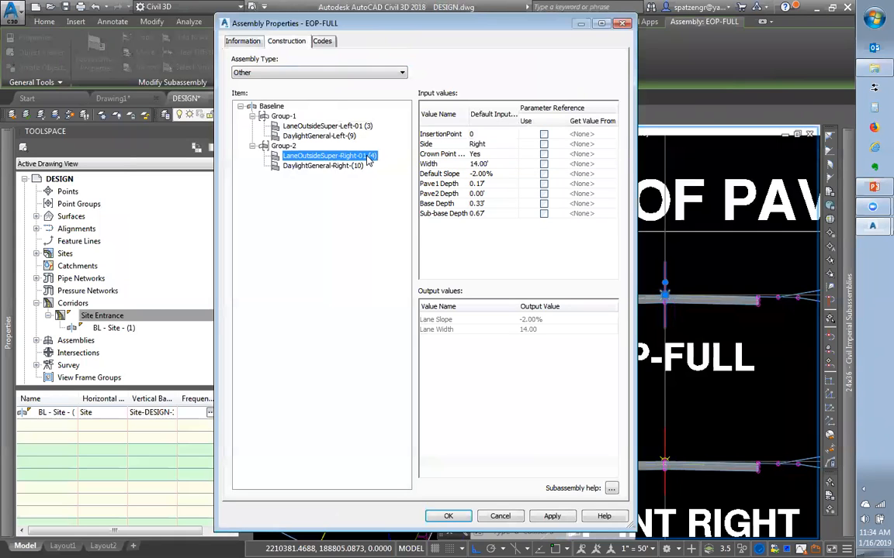
pyautogui.click(497, 165)
pyautogui.write('12')
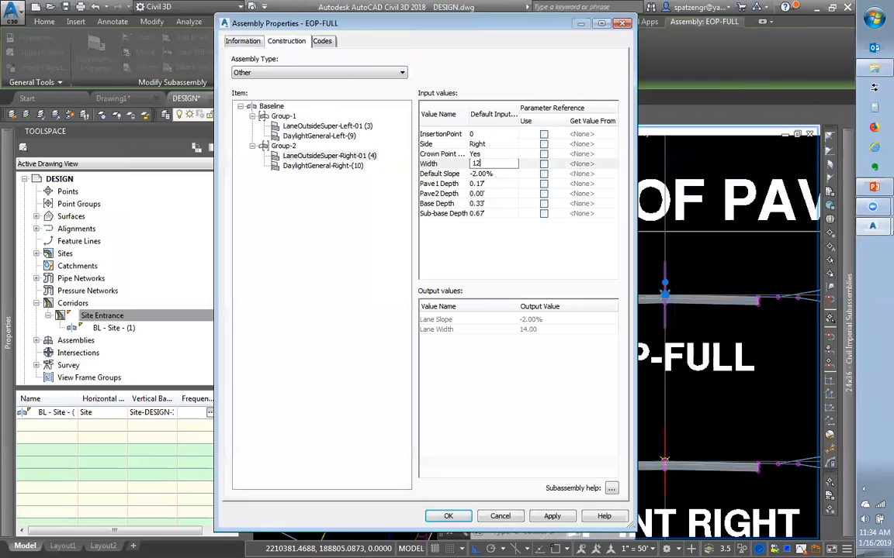
pyautogui.press('Return')
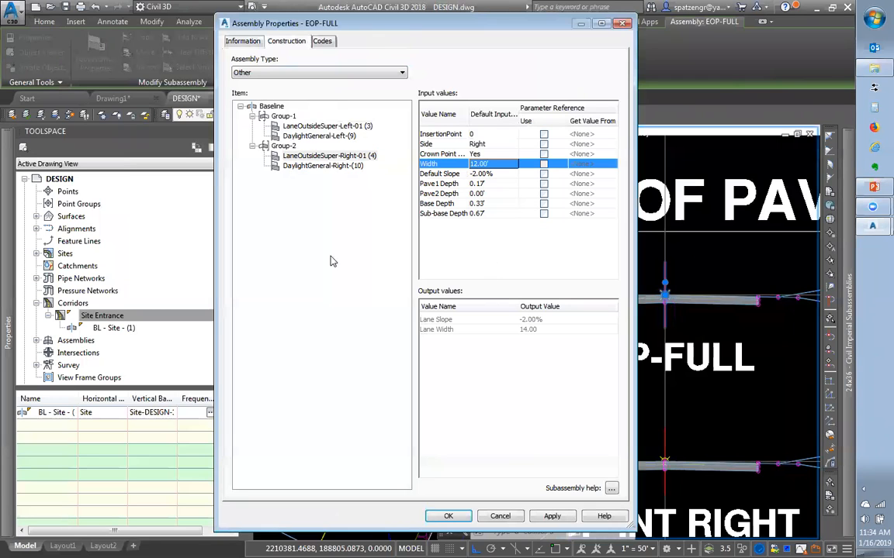
pyautogui.click(448, 516)
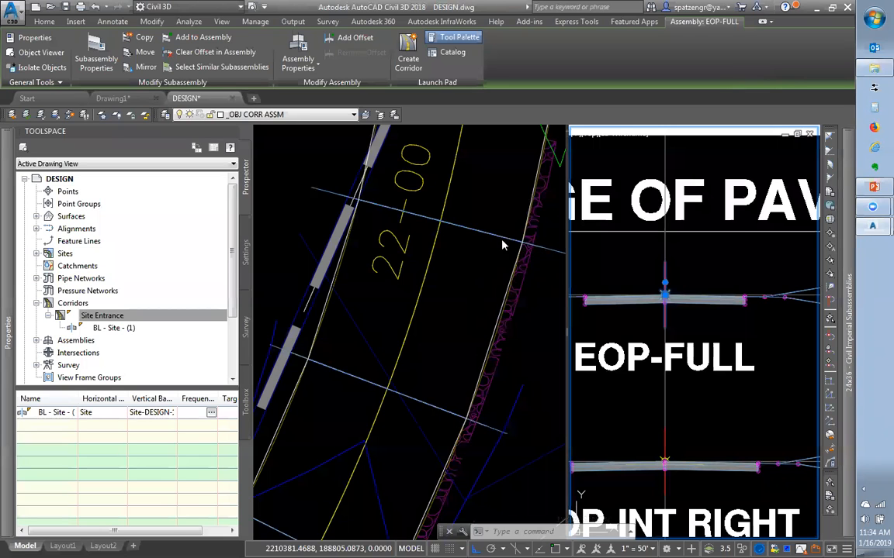
# Zoom out in the plan and assembly viewports and clear the selection
pyautogui.click(437, 374)
pyautogui.scroll(-8, 436, 374)
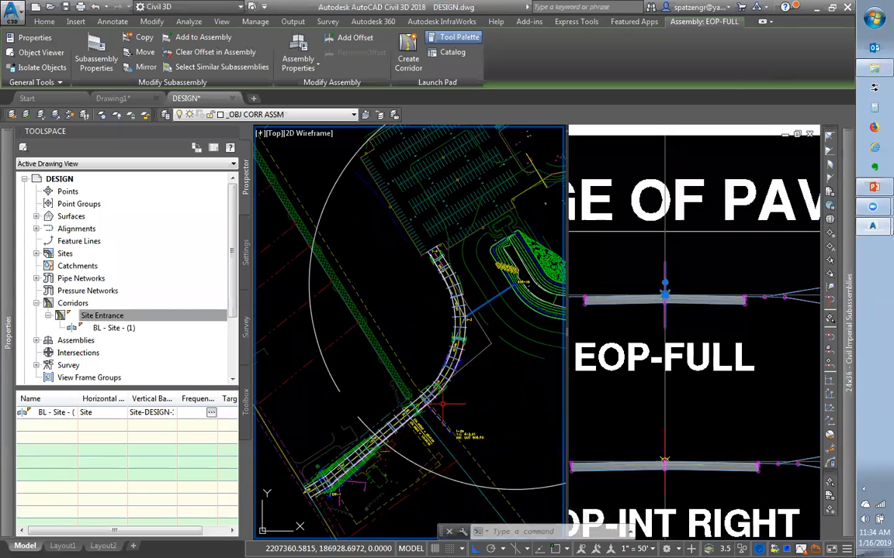
pyautogui.click(623, 345)
pyautogui.scroll(-10, 623, 345)
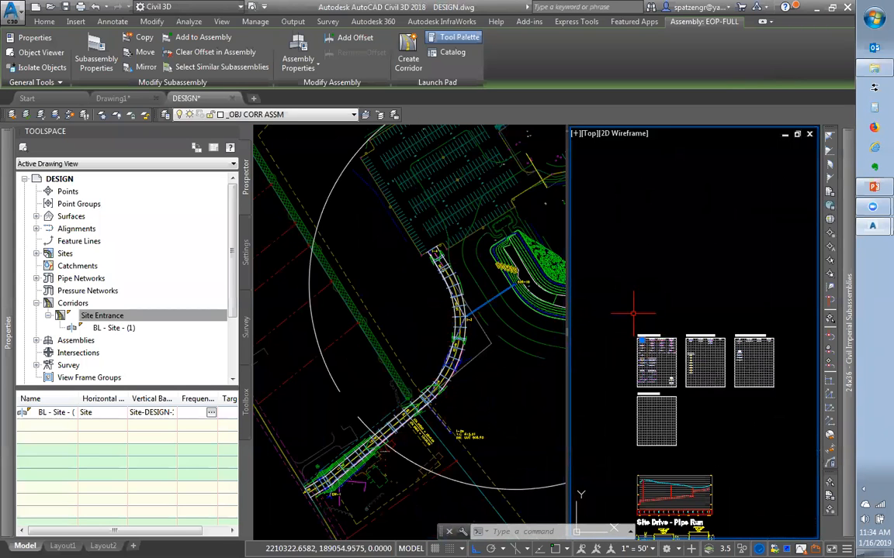
pyautogui.scroll(-6, 667, 332)
pyautogui.scroll(-3, 671, 330)
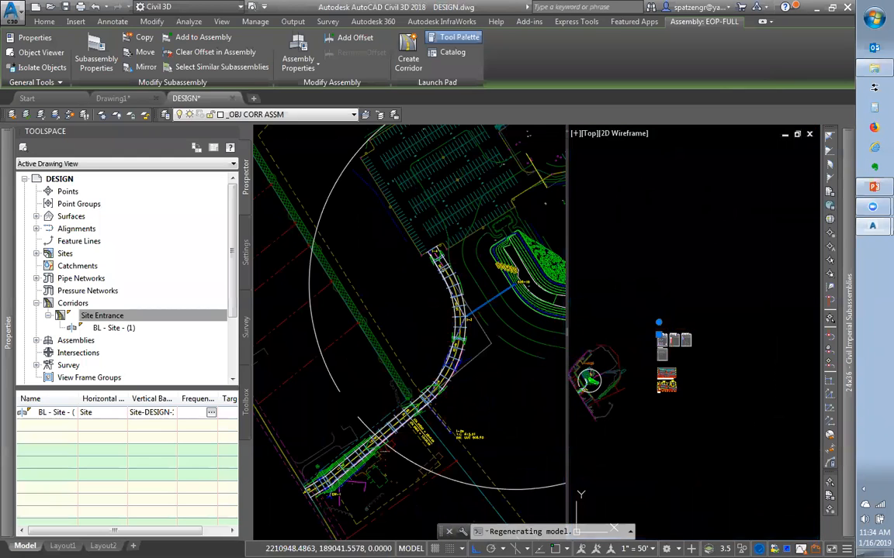
pyautogui.press('Escape')
pyautogui.press('Escape')
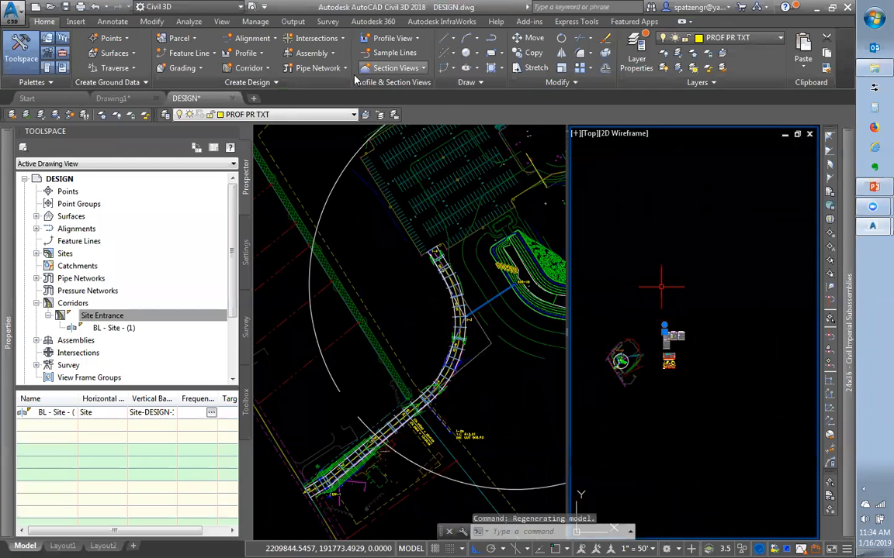
# Split the drawing area into the Three: Left viewport configuration
pyautogui.click(217, 22)
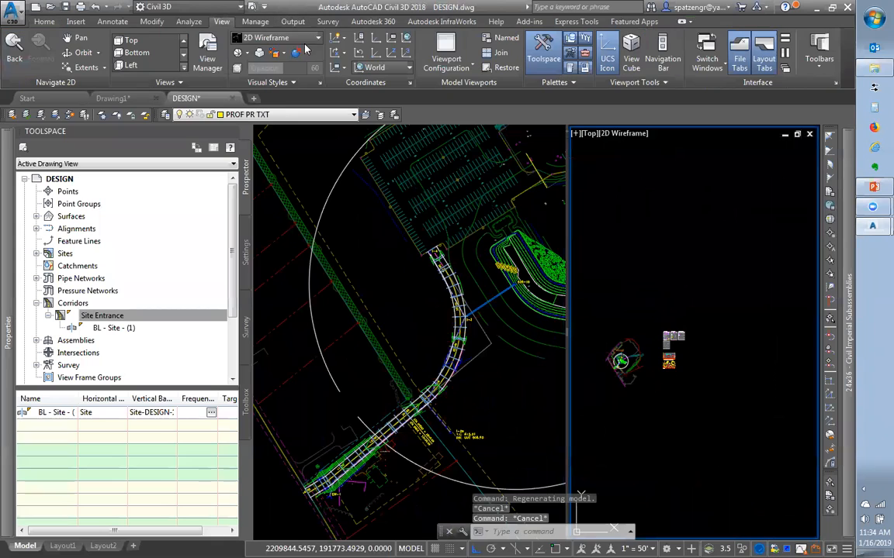
pyautogui.click(448, 69)
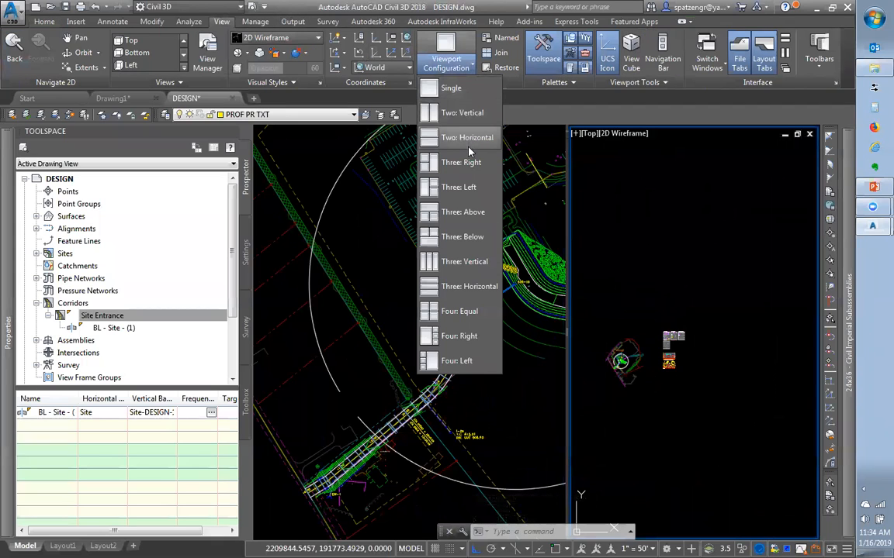
pyautogui.click(706, 189)
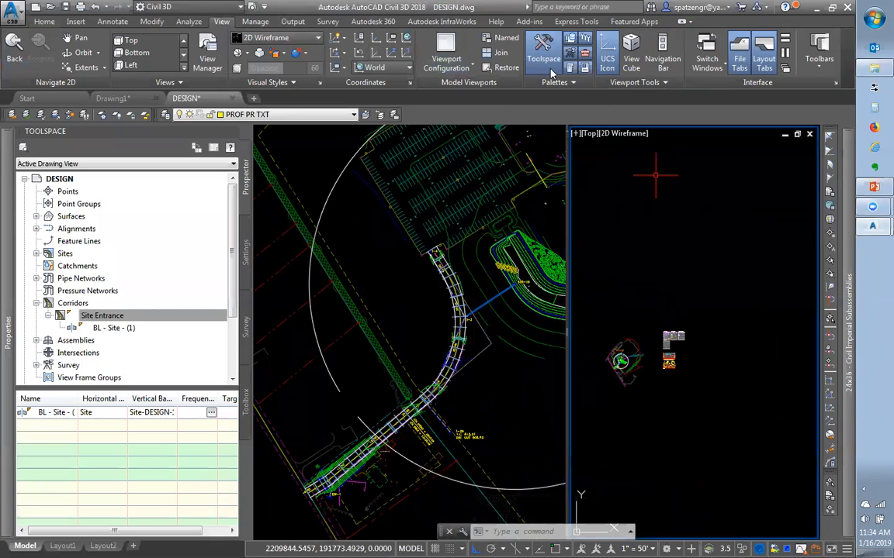
pyautogui.press('Escape')
pyautogui.press('Escape')
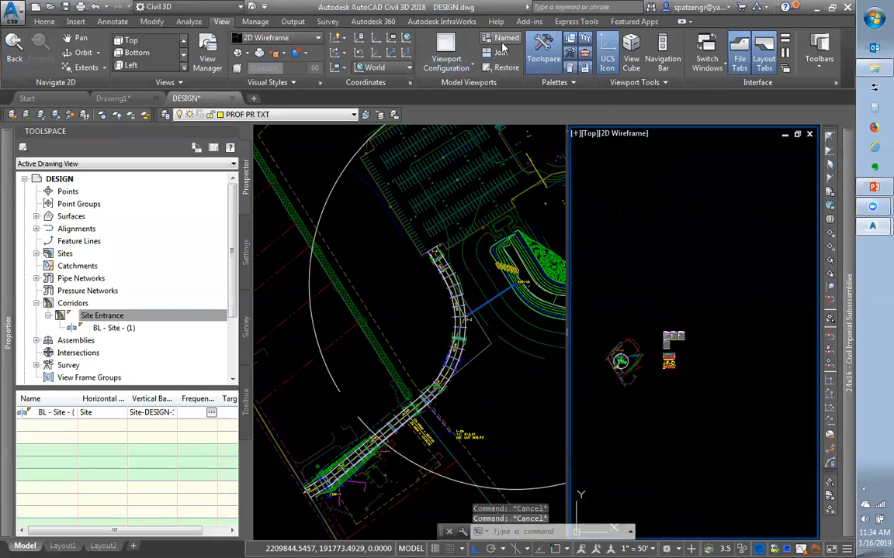
pyautogui.click(446, 67)
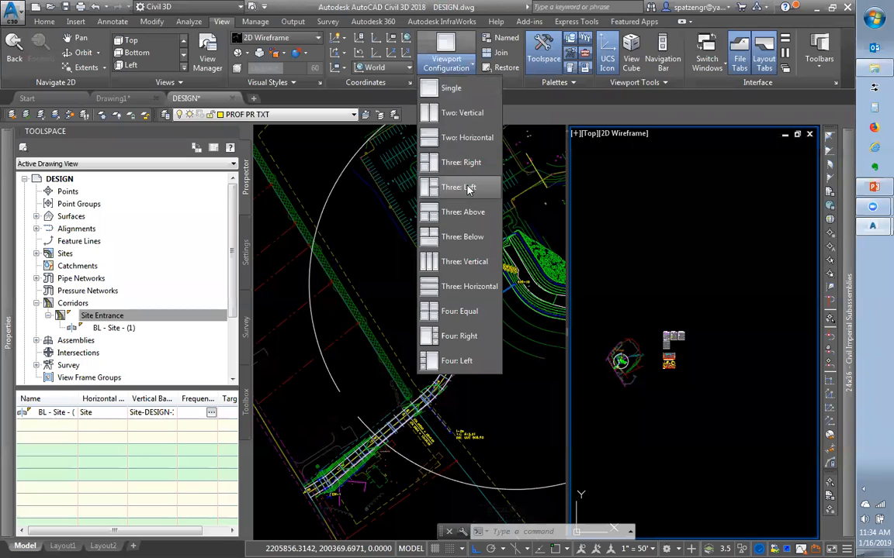
pyautogui.click(458, 187)
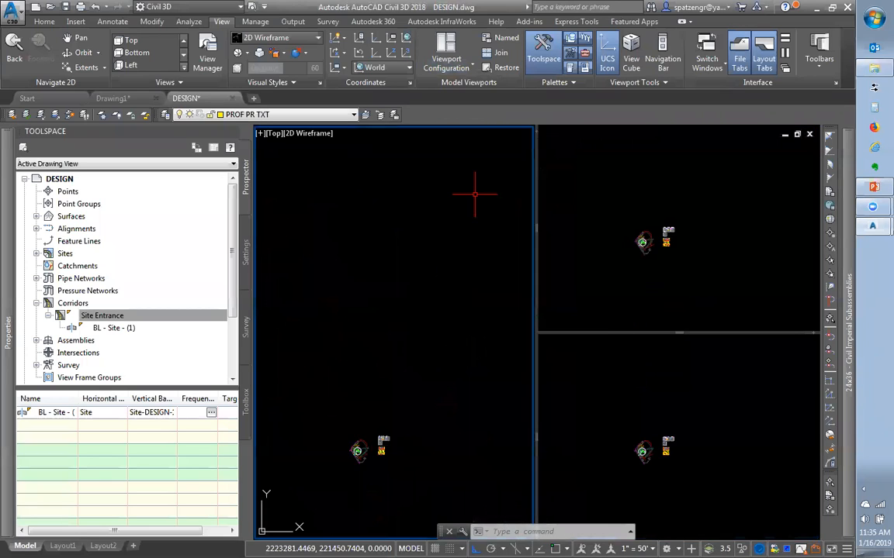
# Give the upper-right viewport a tilted 3D viewpoint with DDVPOINT
pyautogui.click(634, 280)
pyautogui.scroll(10, 634, 281)
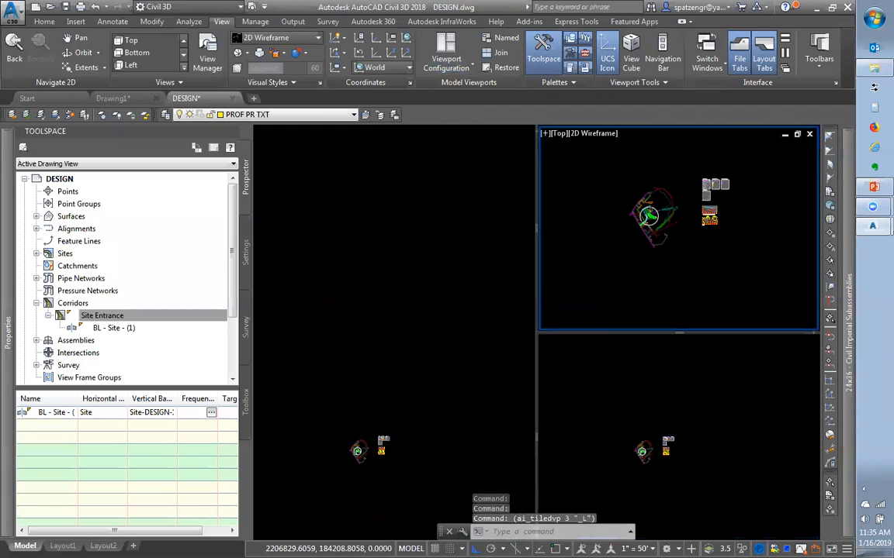
pyautogui.write('ddvpoint')
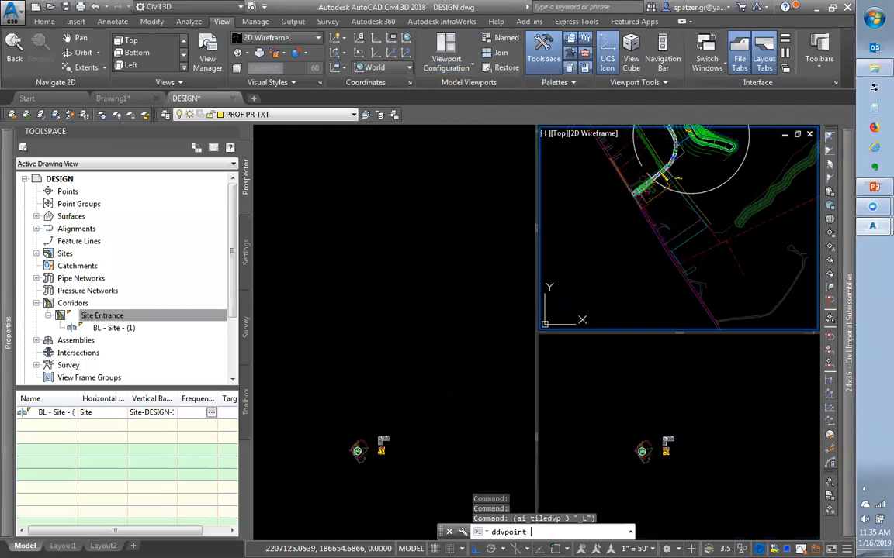
pyautogui.press('Return')
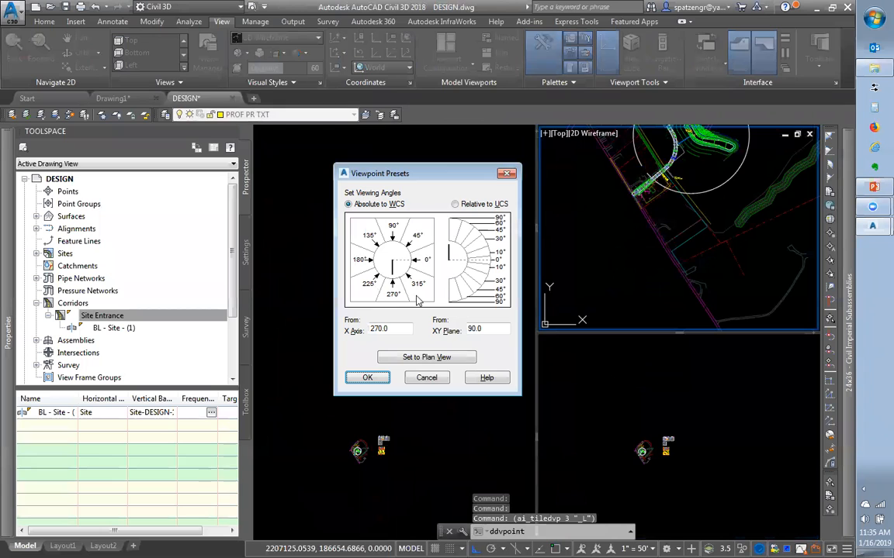
pyautogui.click(366, 377)
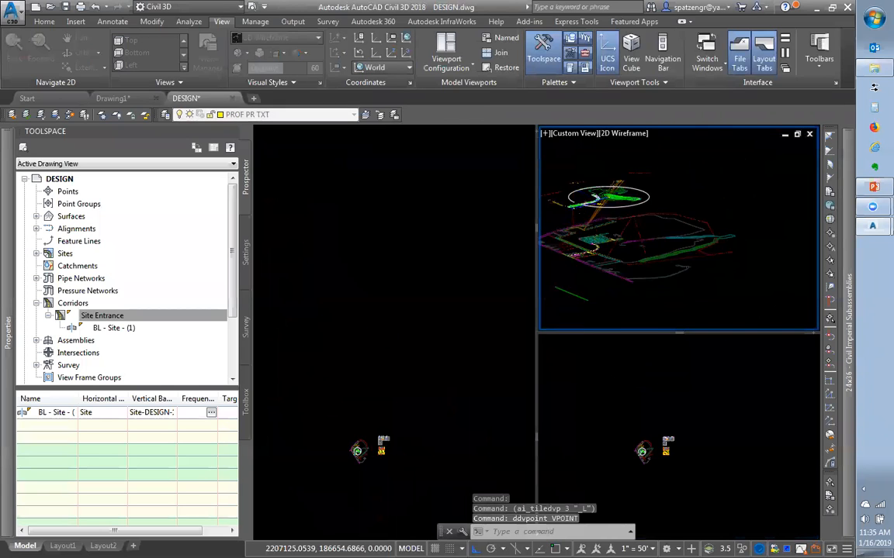
# Pan and zoom the 3D view onto the Site Entrance corridor's curve
pyautogui.scroll(2, 573, 201)
pyautogui.scroll(5, 741, 234)
pyautogui.scroll(-2, 746, 224)
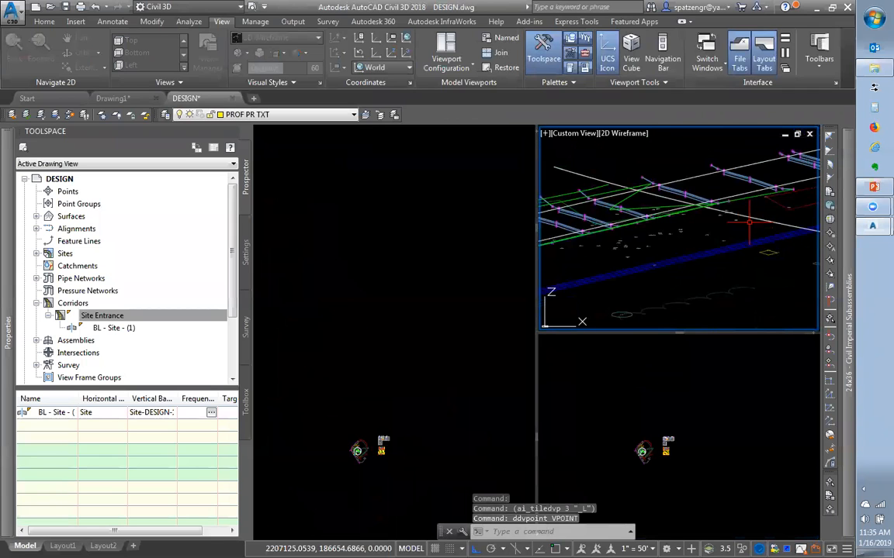
pyautogui.write('p')
pyautogui.press('Return')
pyautogui.moveTo(743, 223); pyautogui.dragTo(613, 283)
pyautogui.moveTo(712, 257); pyautogui.dragTo(535, 267)
pyautogui.moveTo(741, 225); pyautogui.dragTo(685, 263)
pyautogui.moveTo(743, 208); pyautogui.dragTo(690, 244)
pyautogui.scroll(-5, 689, 244)
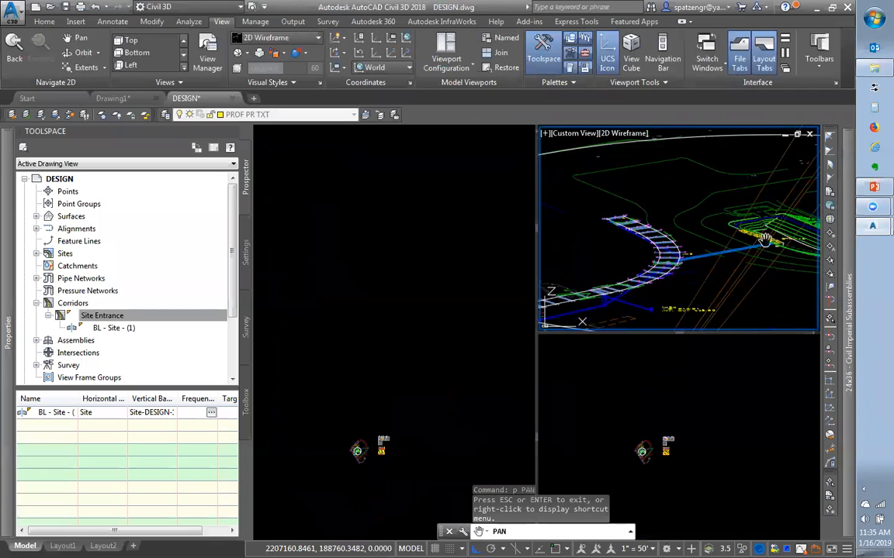
pyautogui.scroll(3, 722, 238)
pyautogui.rightClick(719, 245)
pyautogui.click(744, 253)
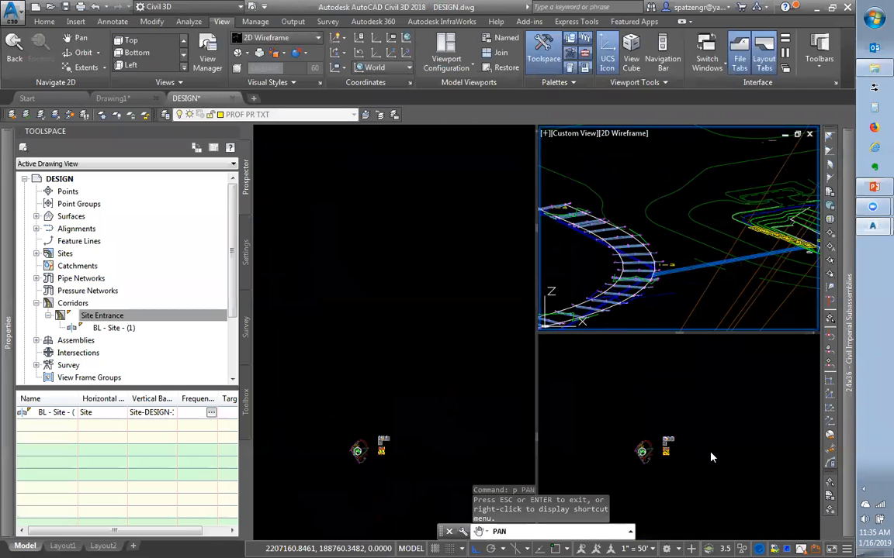
# Zoom the lower-right viewport to the Site Drive - Pipe Run profile sheet
pyautogui.click(640, 405)
pyautogui.scroll(8, 653, 447)
pyautogui.scroll(4, 697, 453)
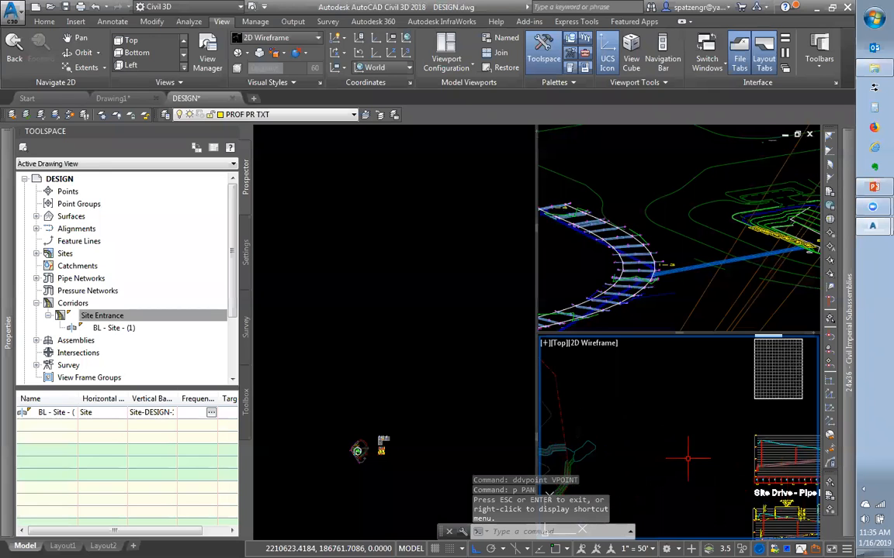
pyautogui.scroll(-6, 671, 445)
pyautogui.scroll(6, 672, 445)
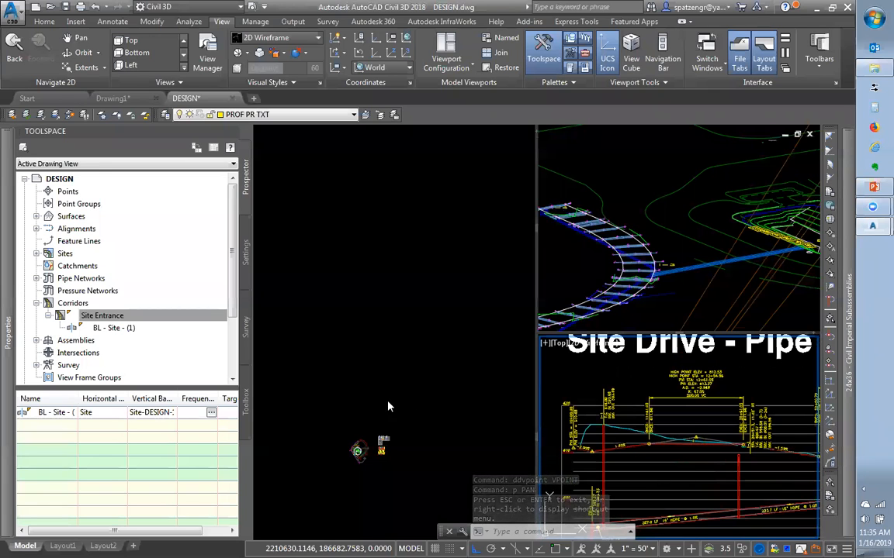
# Zoom in on the curved corridor in the plan view and on the pipe-run structures in 3D
pyautogui.click(332, 491)
pyautogui.scroll(8, 379, 429)
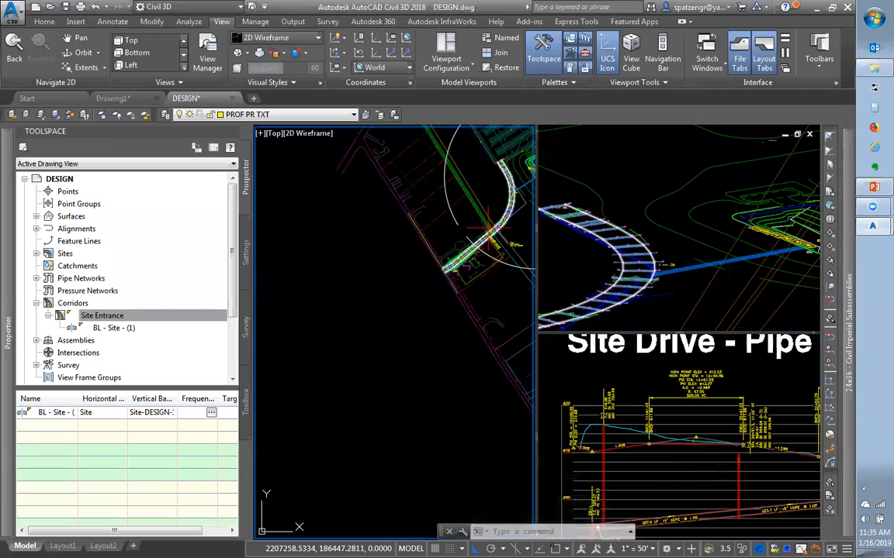
pyautogui.scroll(-4, 398, 329)
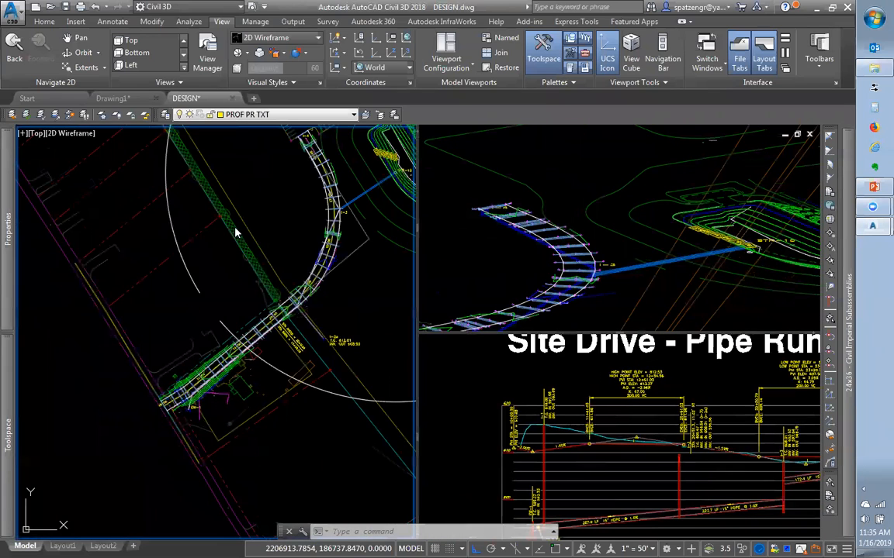
pyautogui.scroll(2, 271, 315)
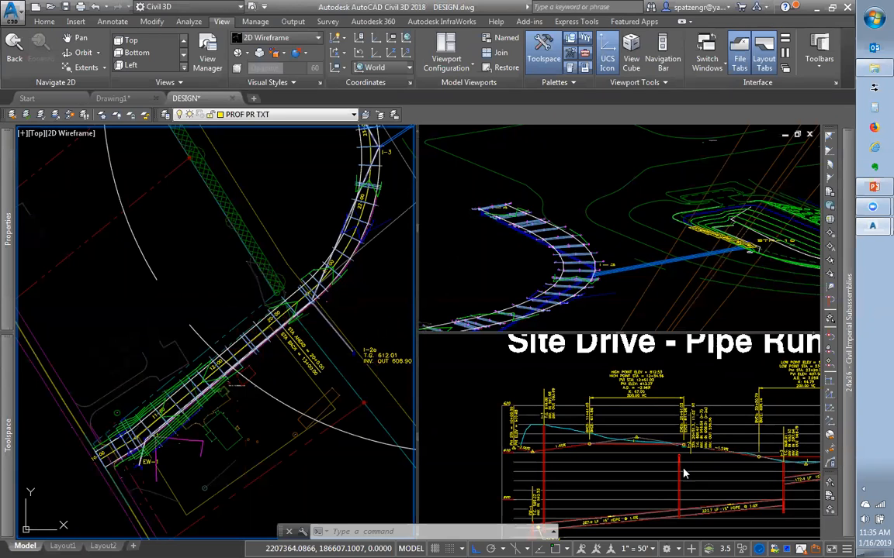
pyautogui.click(555, 261)
pyautogui.scroll(3, 545, 229)
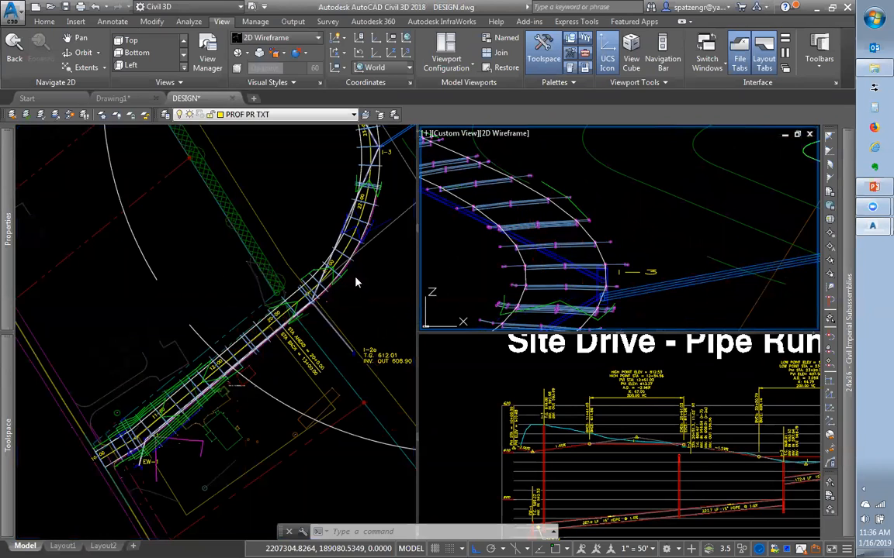
# Open the Site Entrance corridor's properties on the Parameters tab
pyautogui.click(536, 213)
pyautogui.click(532, 226)
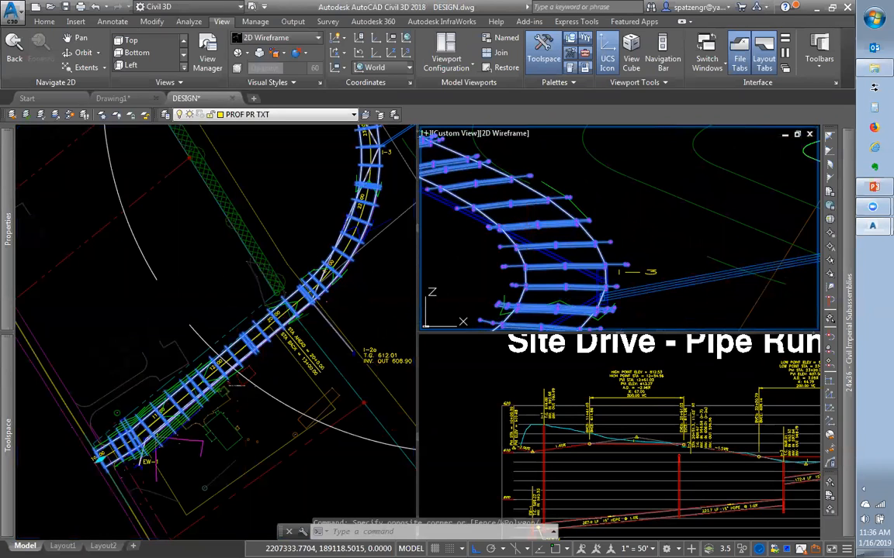
pyautogui.rightClick(534, 223)
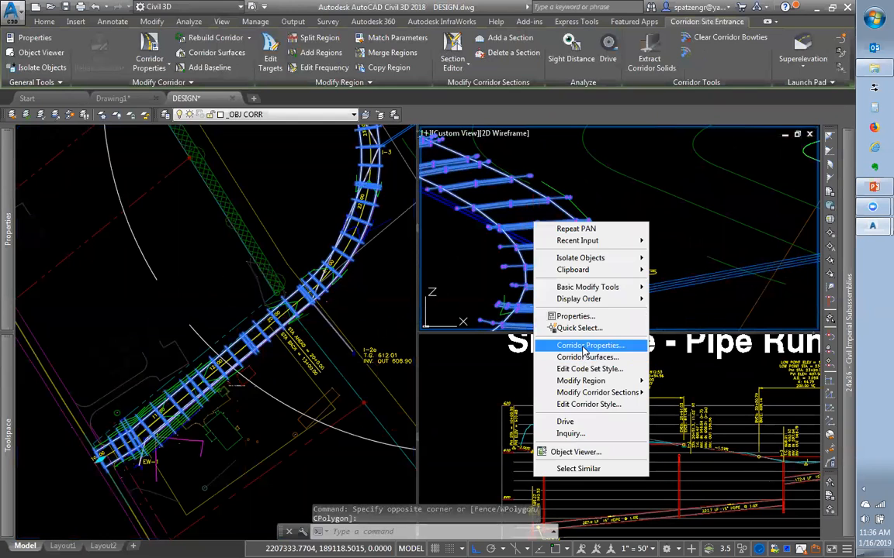
pyautogui.click(583, 346)
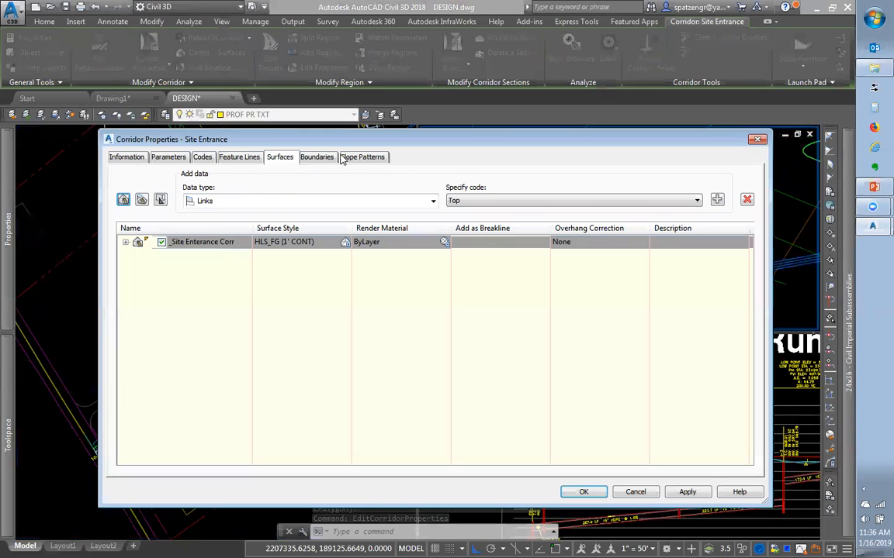
pyautogui.click(170, 158)
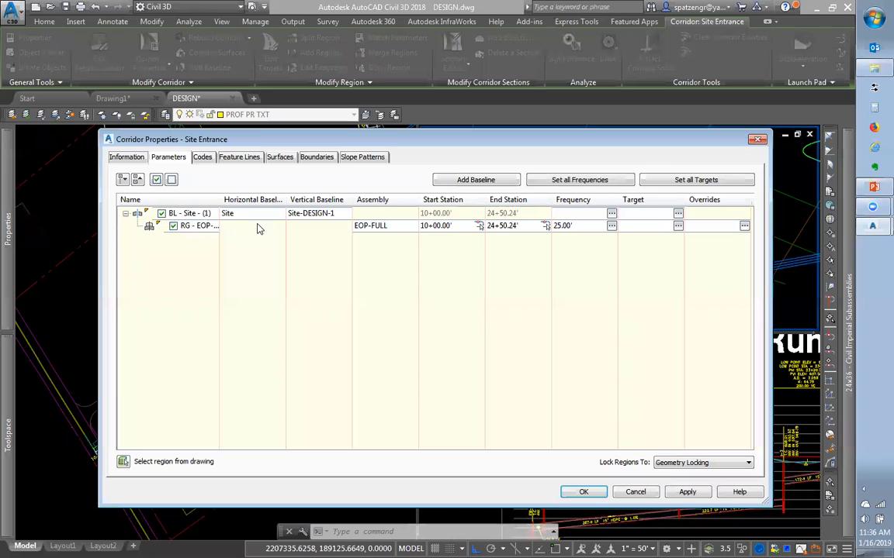
# Expand baseline BL - Site - (1), widen its column, and select the EOP-FULL region row
pyautogui.click(181, 215)
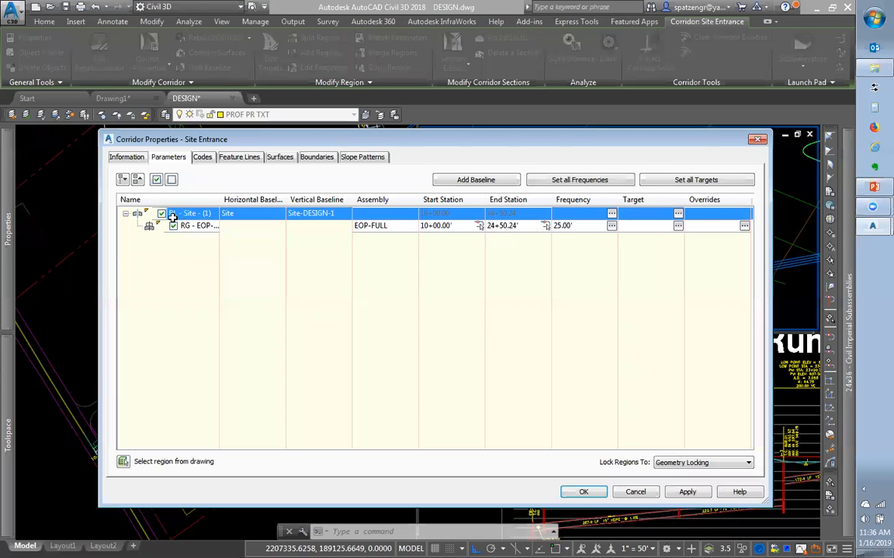
pyautogui.click(125, 214)
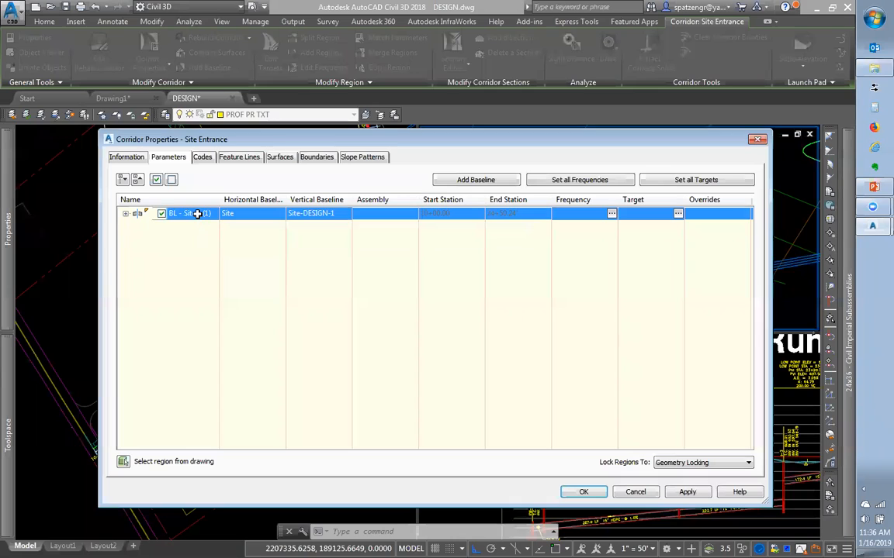
pyautogui.click(126, 214)
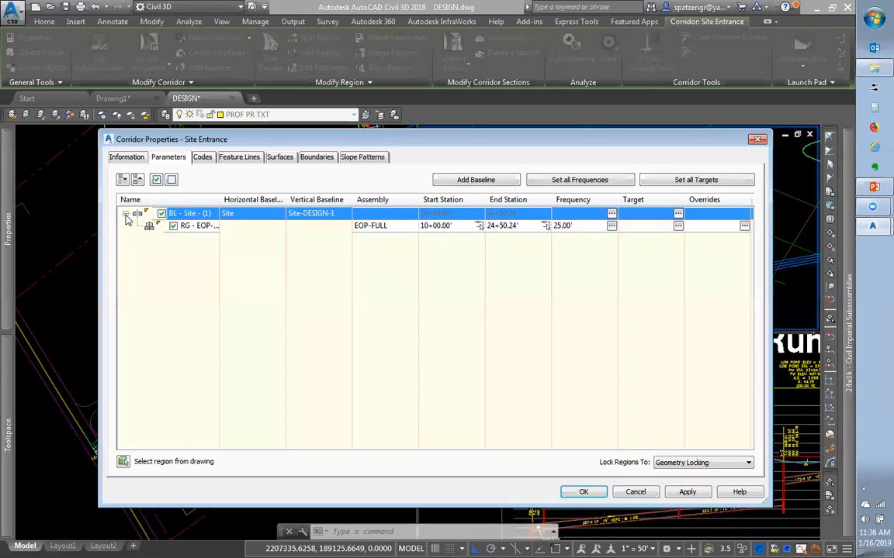
pyautogui.click(126, 214)
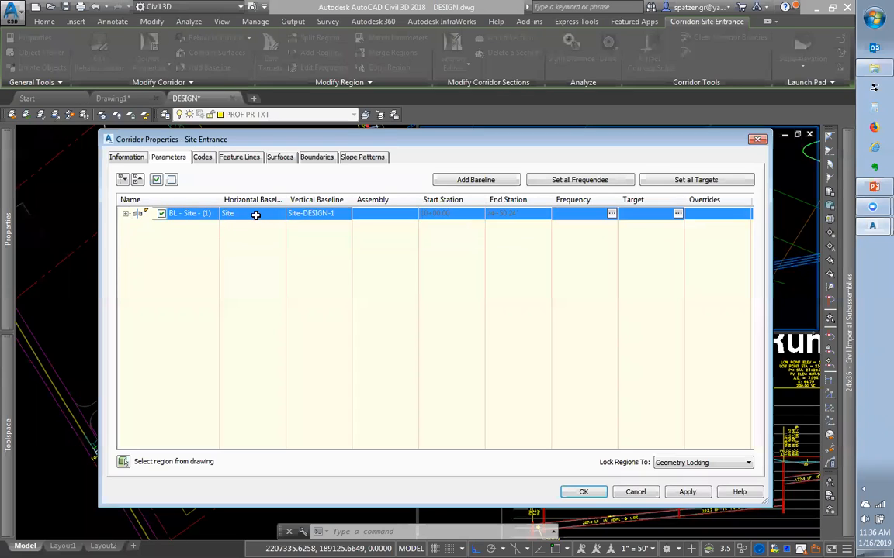
pyautogui.moveTo(286, 200); pyautogui.dragTo(307, 199)
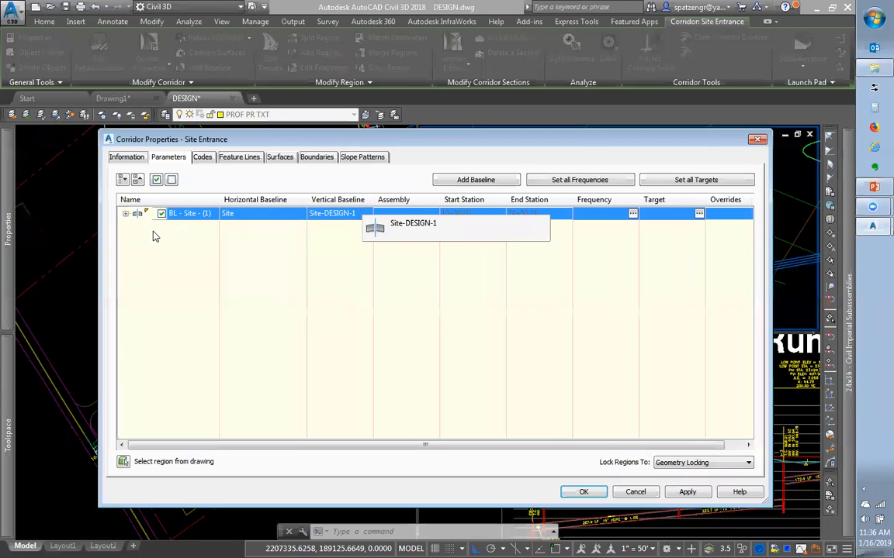
pyautogui.click(125, 214)
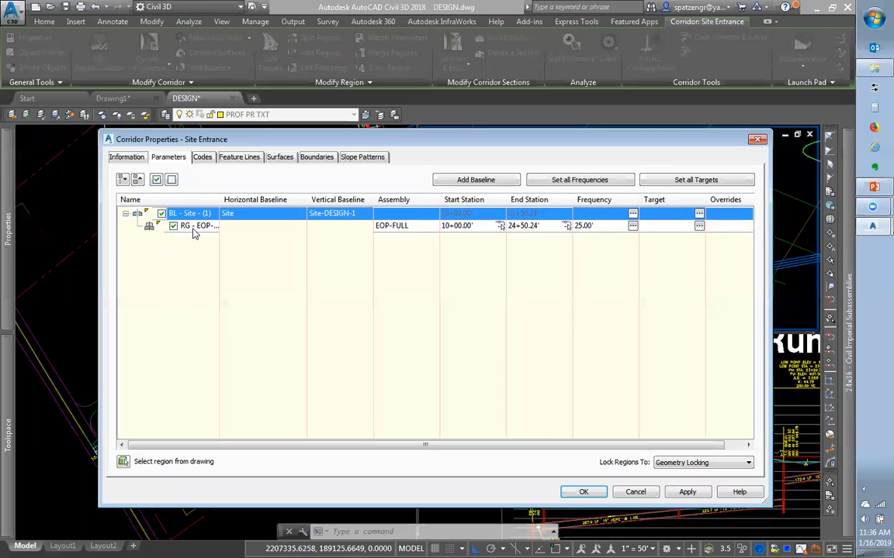
pyautogui.click(192, 226)
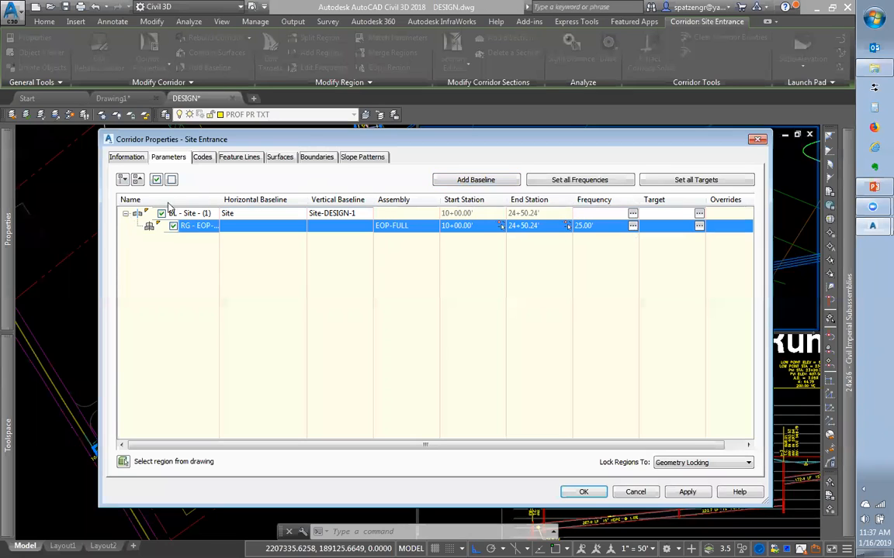
pyautogui.click(125, 214)
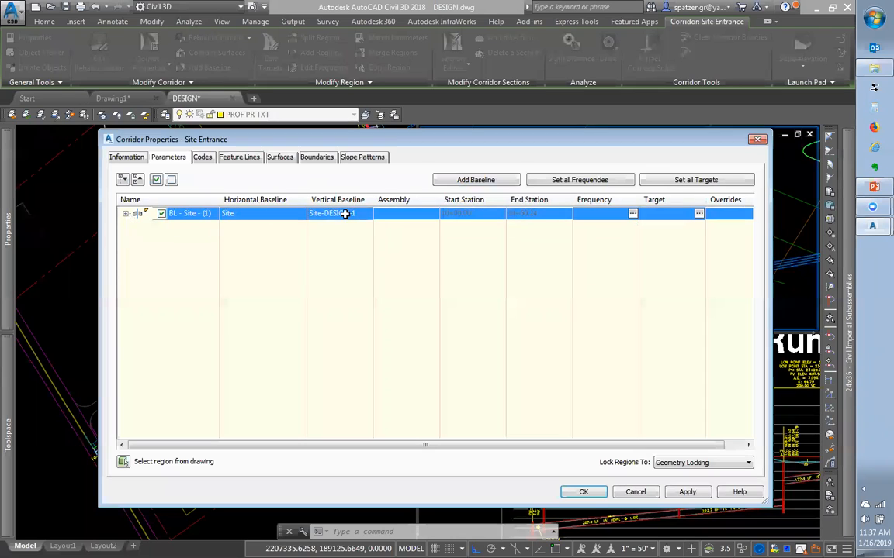
pyautogui.click(125, 213)
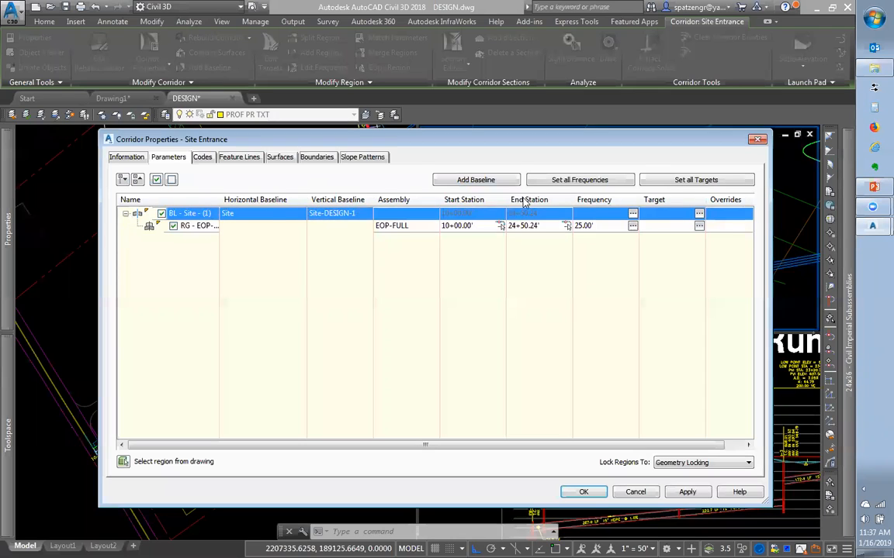
pyautogui.click(200, 226)
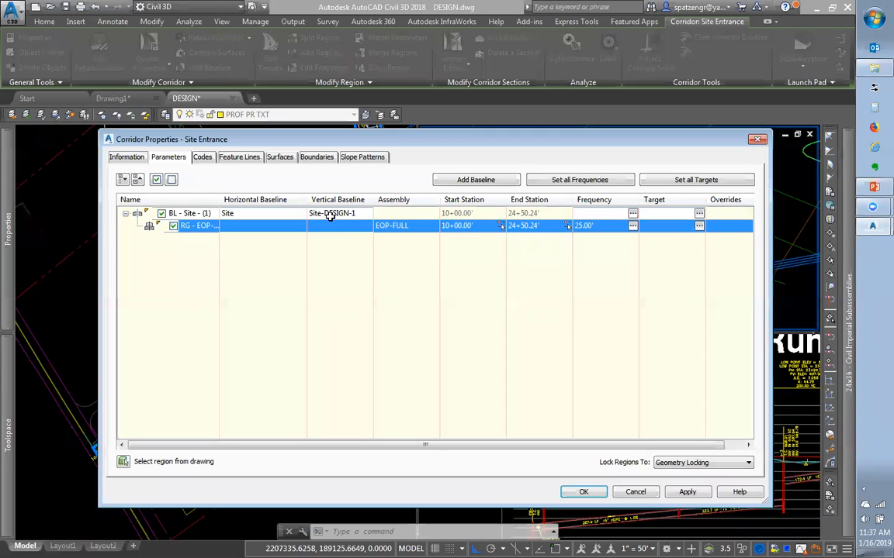
pyautogui.click(394, 226)
# Keep EOP-FULL as the region's assembly and Site as the baseline alignment
pyautogui.click(487, 338)
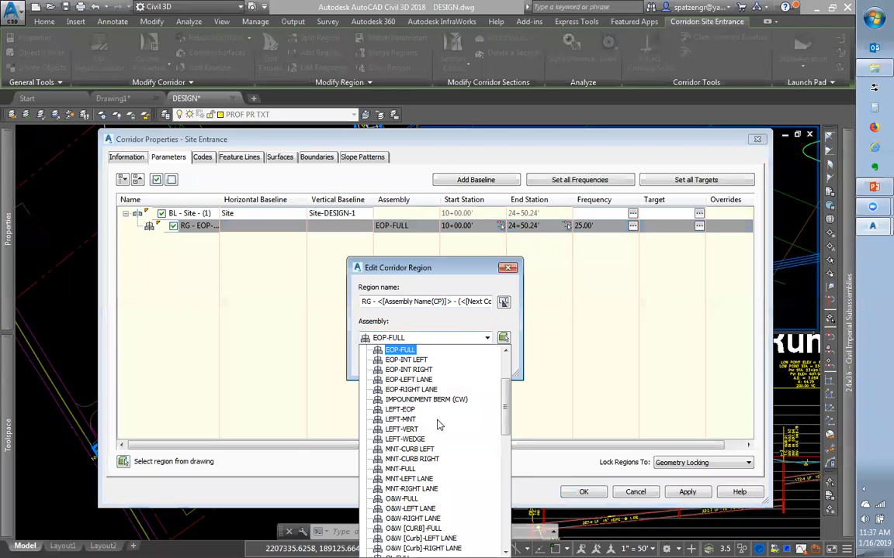
pyautogui.click(601, 388)
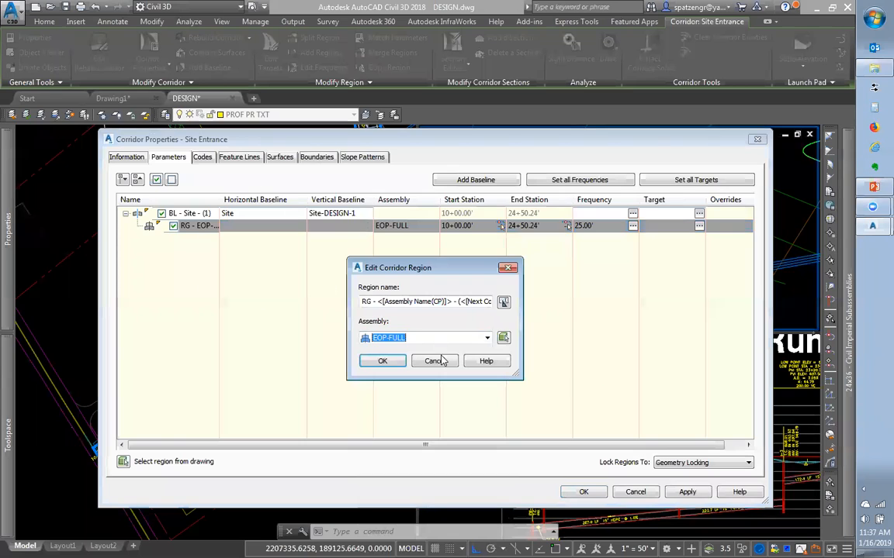
pyautogui.click(382, 361)
pyautogui.click(266, 215)
pyautogui.click(266, 215)
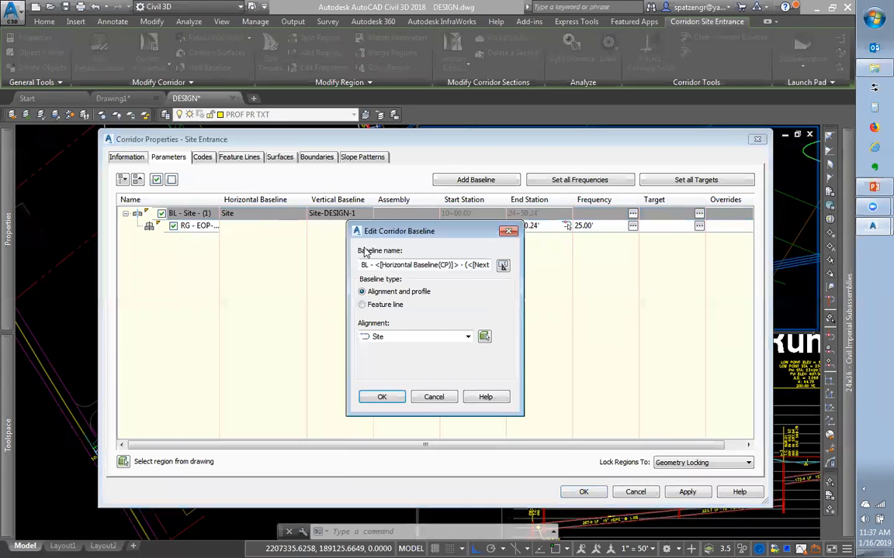
pyautogui.click(415, 358)
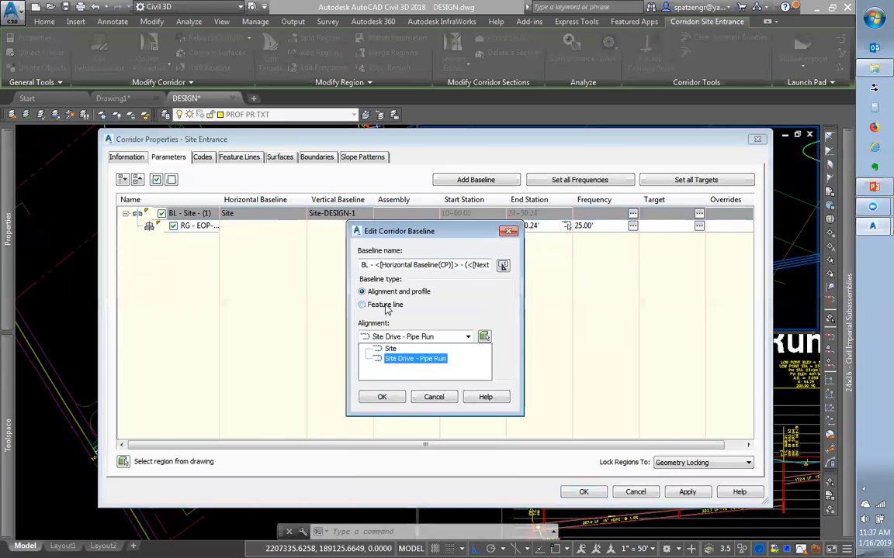
pyautogui.click(402, 348)
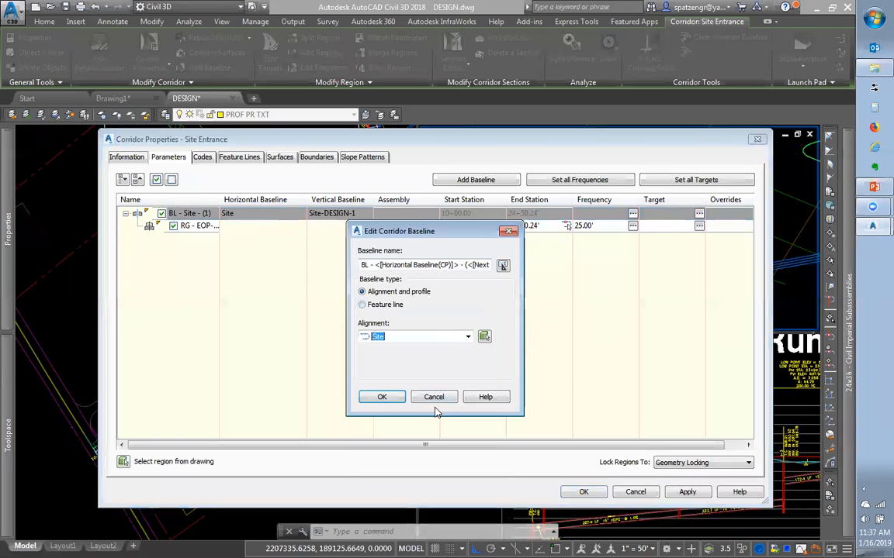
pyautogui.click(435, 406)
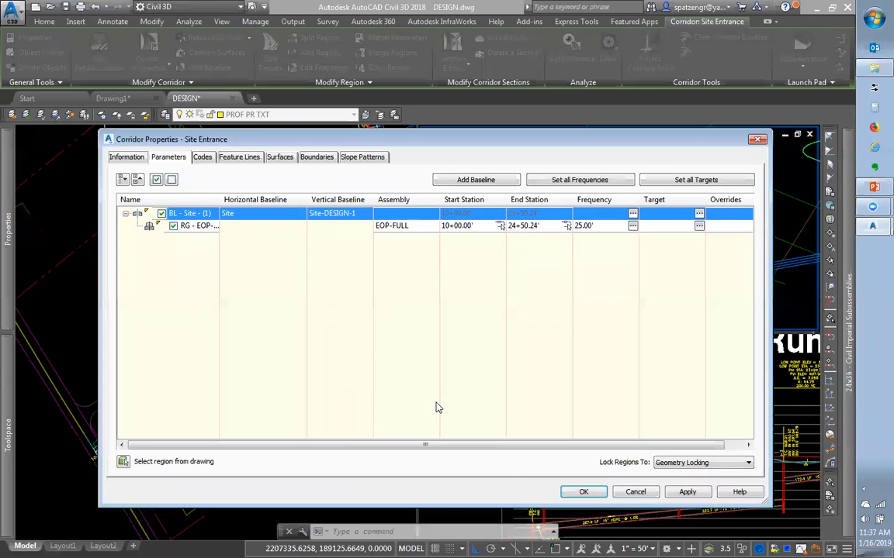
# Keep profile Site-DESIGN-1 and open the EOP-FULL region's 10+00.00' start station for editing
pyautogui.click(322, 213)
pyautogui.click(408, 333)
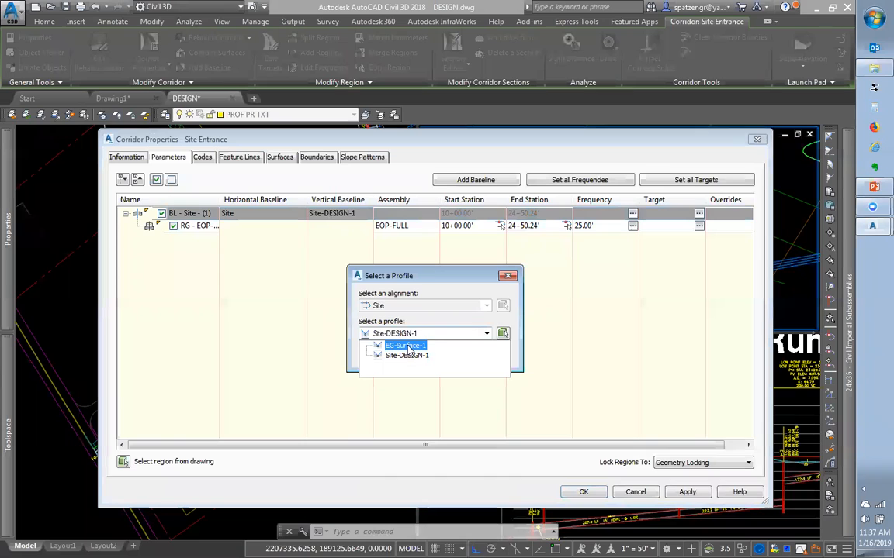
pyautogui.click(423, 334)
pyautogui.click(445, 359)
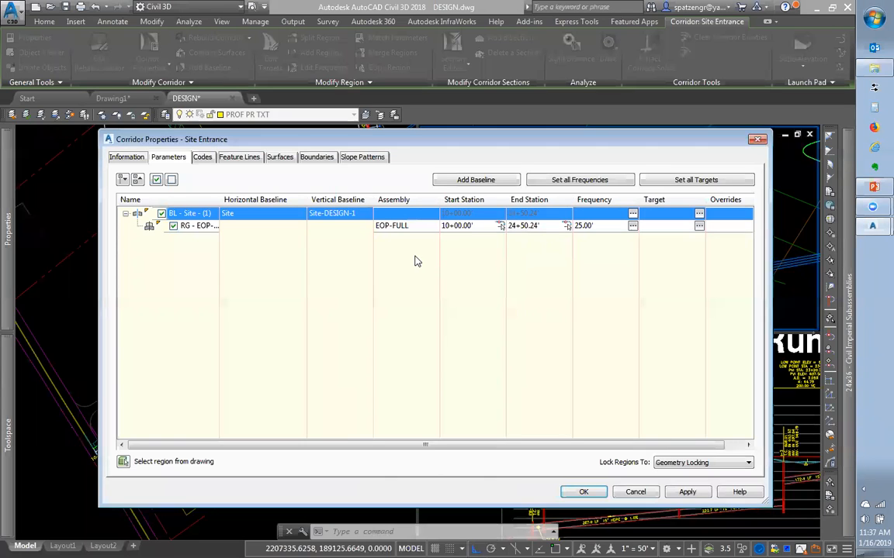
pyautogui.click(206, 226)
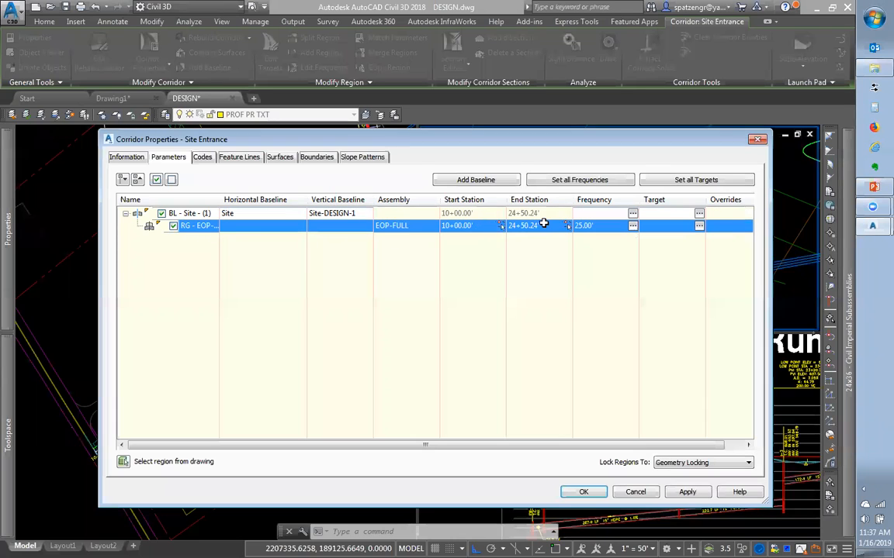
pyautogui.click(486, 225)
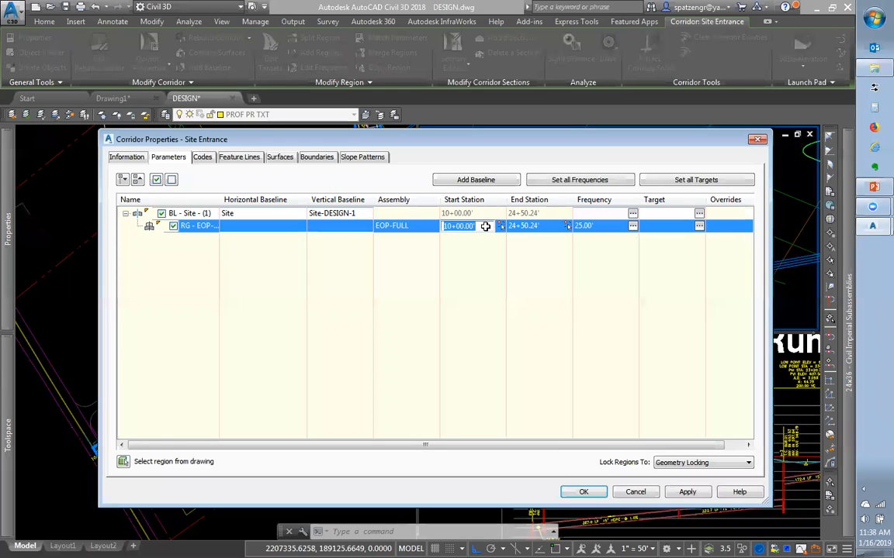
# Pick the EOP-FULL region's start station 11+91.05' and end station 21+56.16' in plan
pyautogui.click(499, 226)
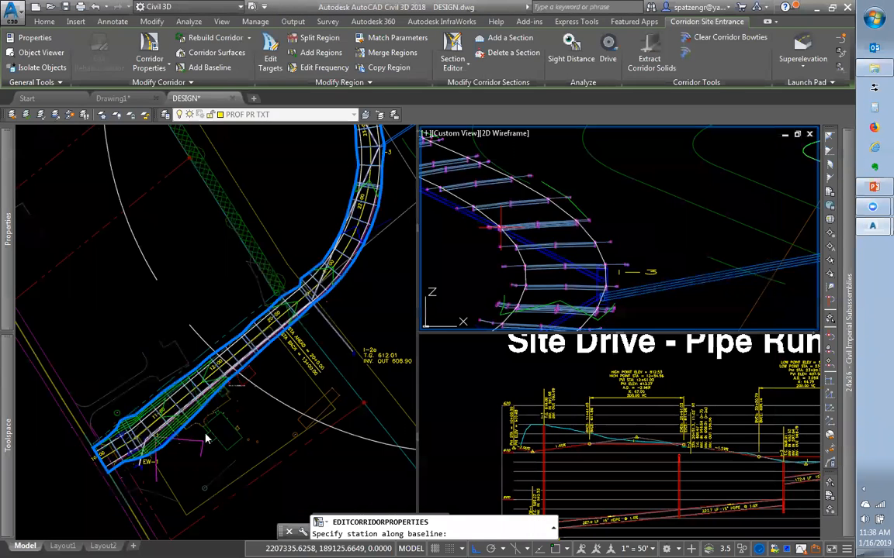
pyautogui.click(232, 440)
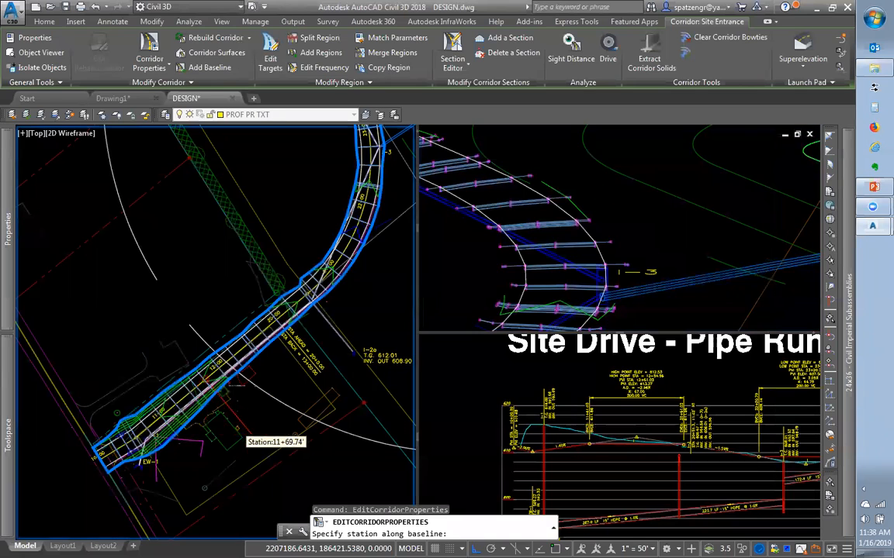
pyautogui.click(243, 410)
pyautogui.click(535, 226)
pyautogui.click(567, 226)
pyautogui.click(323, 209)
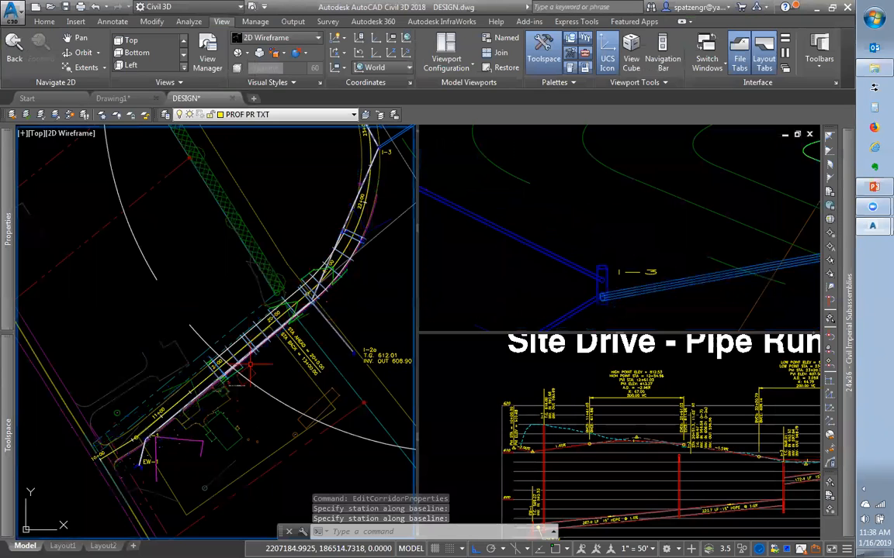
# Reopen the Site Entrance corridor's properties from Prospector
pyautogui.click(806, 194)
pyautogui.scroll(-6, 549, 264)
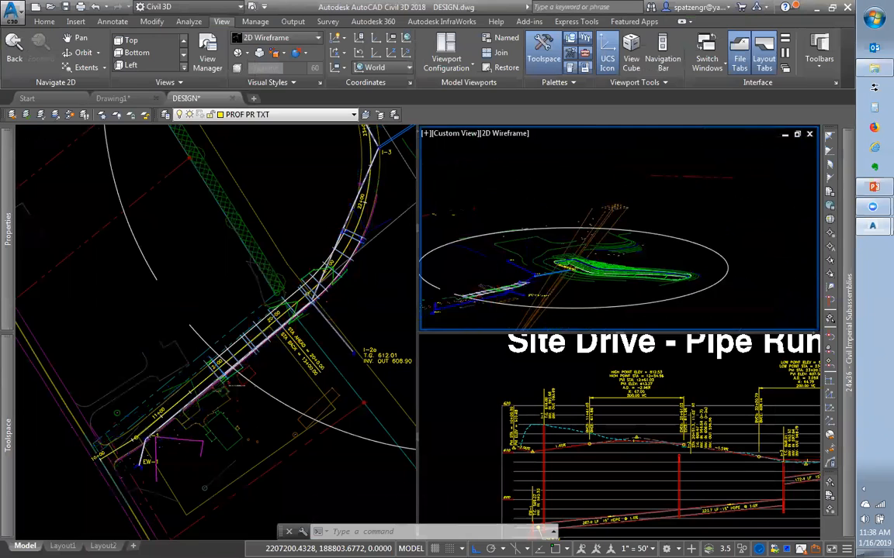
pyautogui.scroll(2, 438, 303)
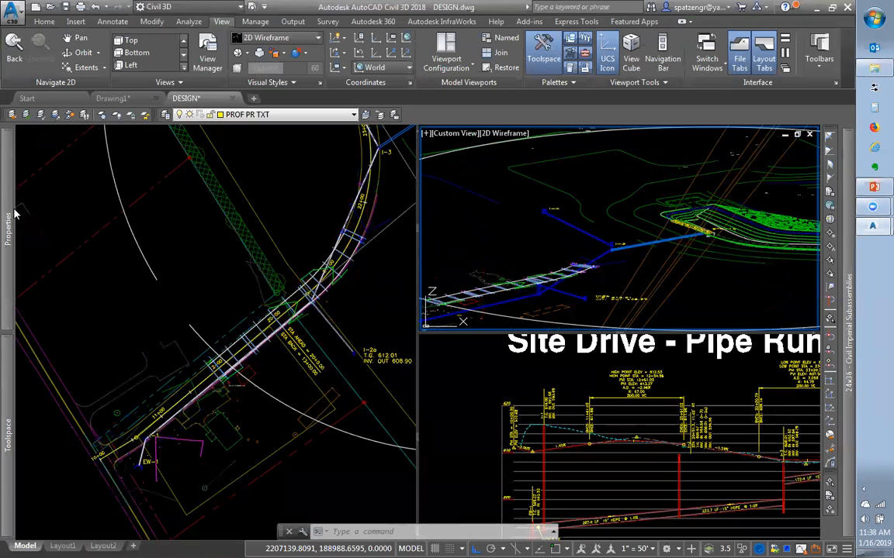
pyautogui.moveTo(11, 221)
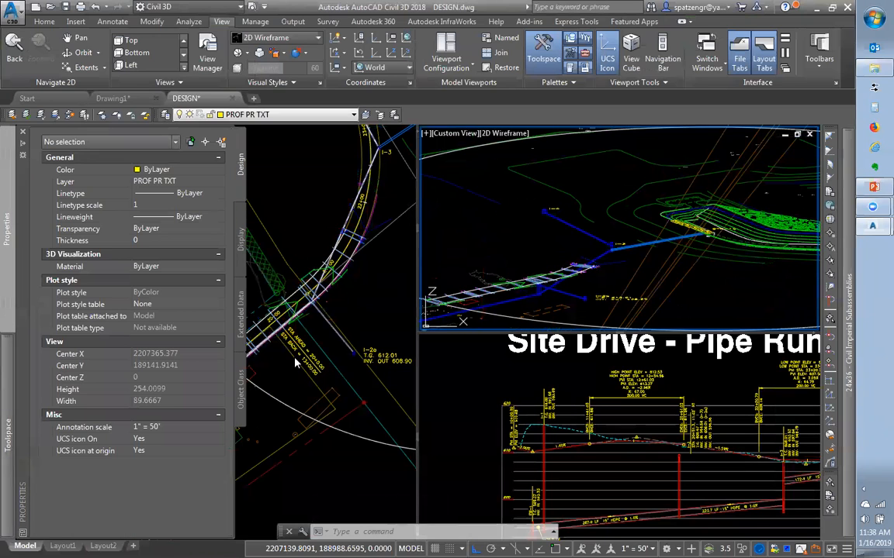
pyautogui.moveTo(13, 404)
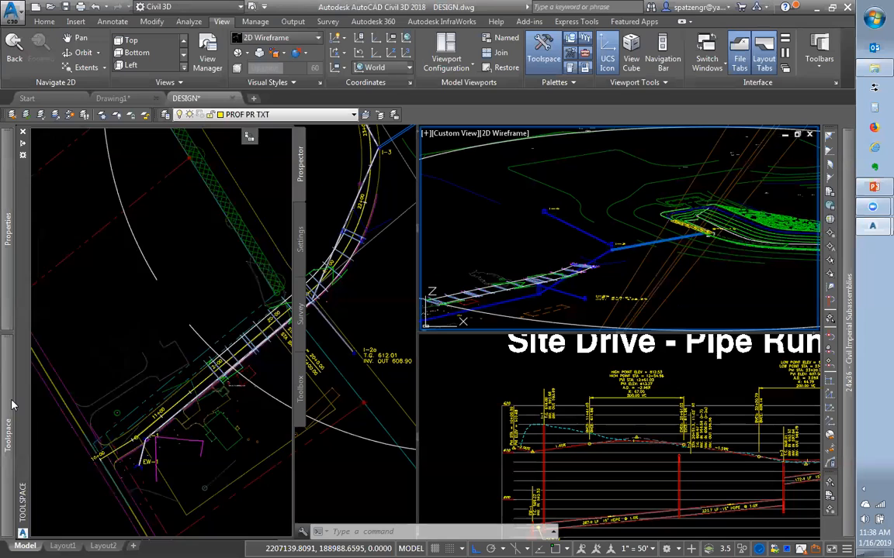
pyautogui.rightClick(116, 304)
pyautogui.click(152, 314)
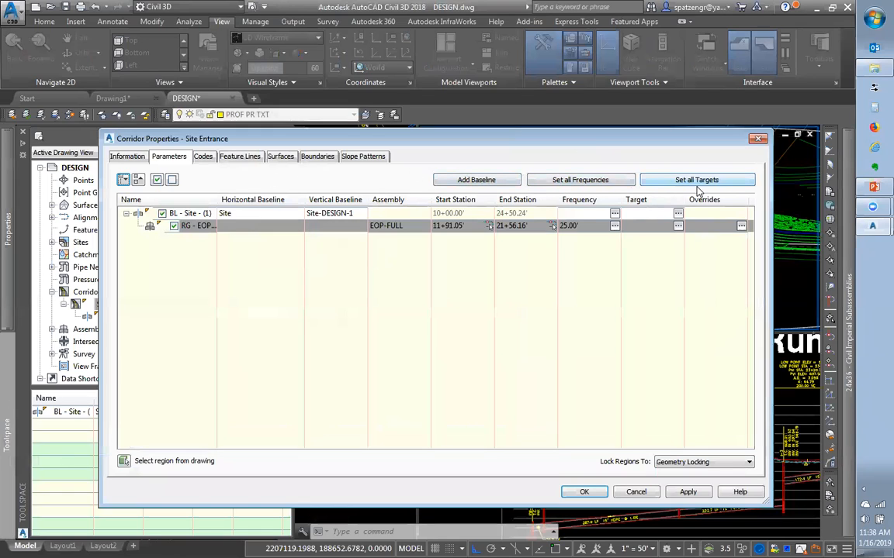
# Add an EOP-INT LEFT region to BL - Site, accept the warning, and pick its start station
pyautogui.click(199, 214)
pyautogui.rightClick(200, 213)
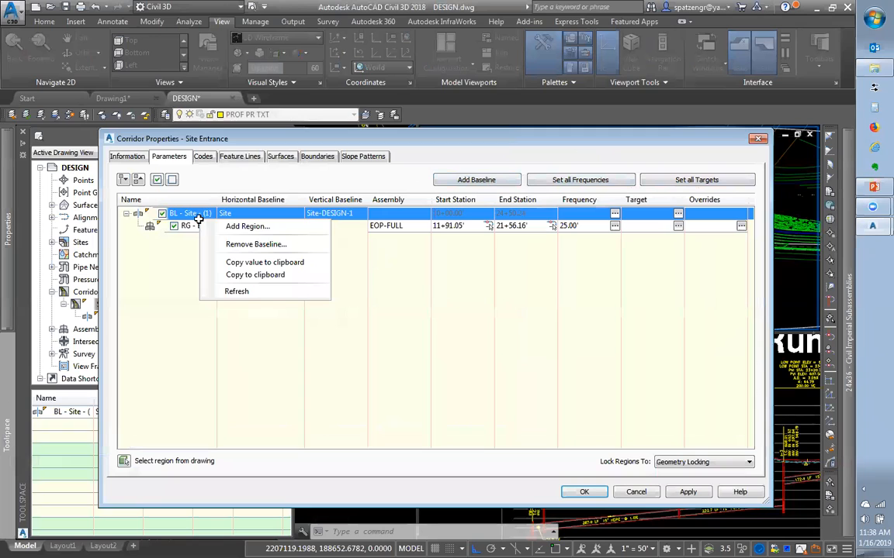
pyautogui.click(229, 226)
pyautogui.click(390, 337)
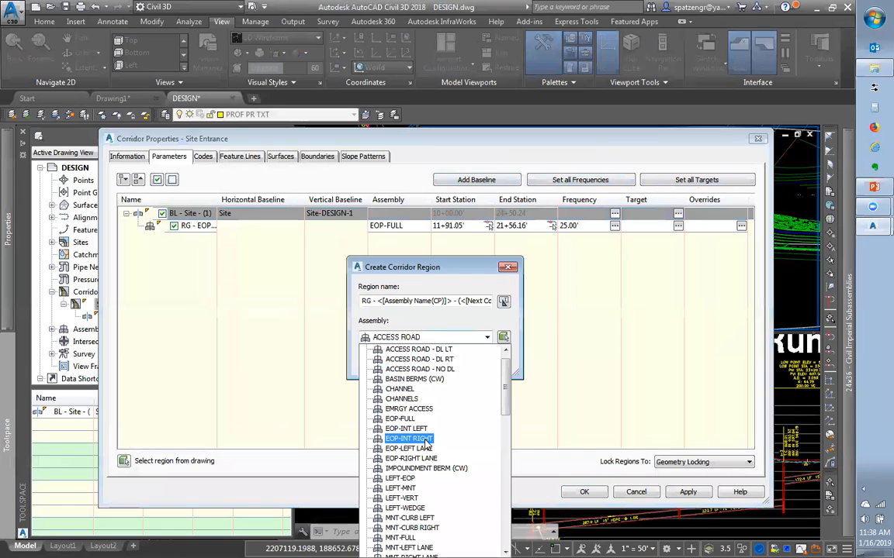
pyautogui.click(426, 440)
pyautogui.click(411, 336)
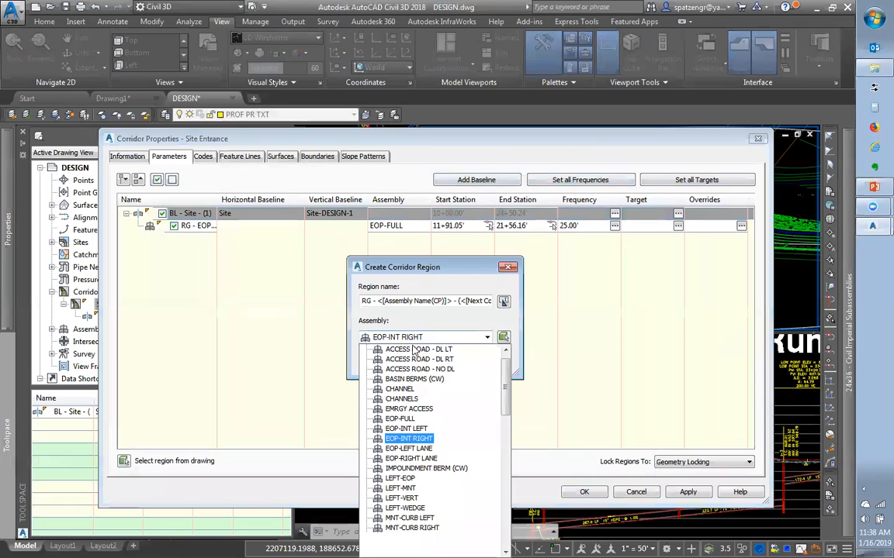
pyautogui.click(407, 429)
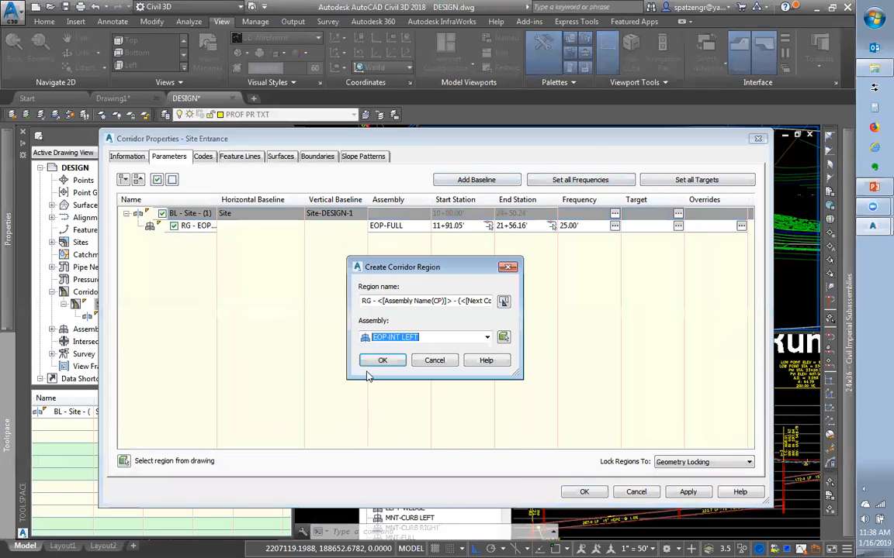
pyautogui.click(377, 361)
pyautogui.click(547, 352)
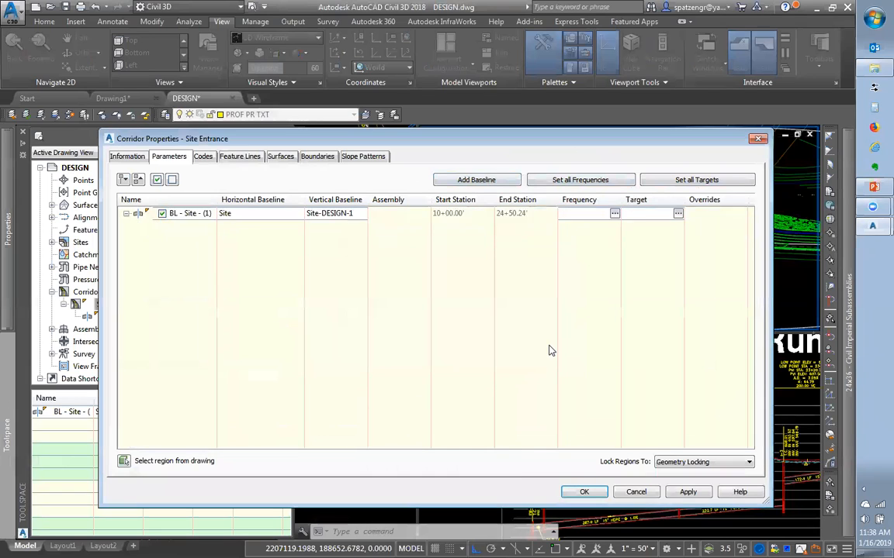
pyautogui.click(200, 240)
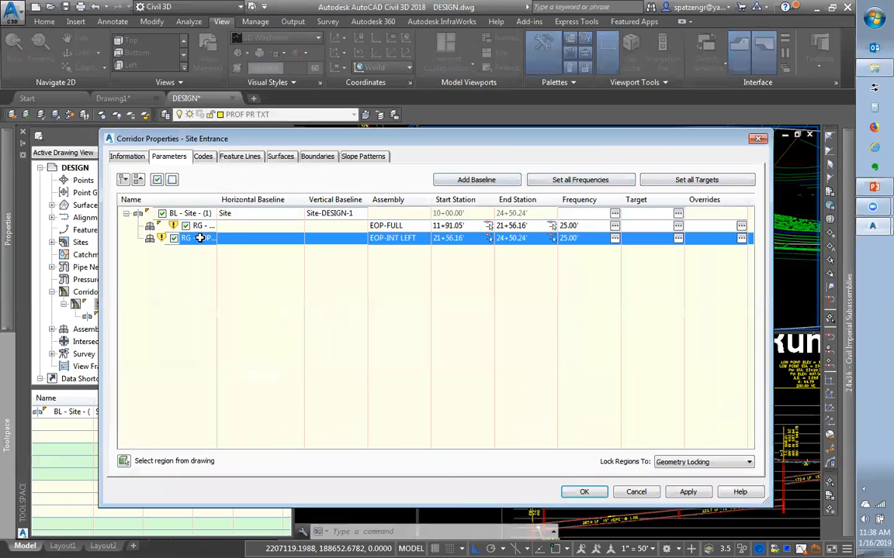
pyautogui.click(488, 238)
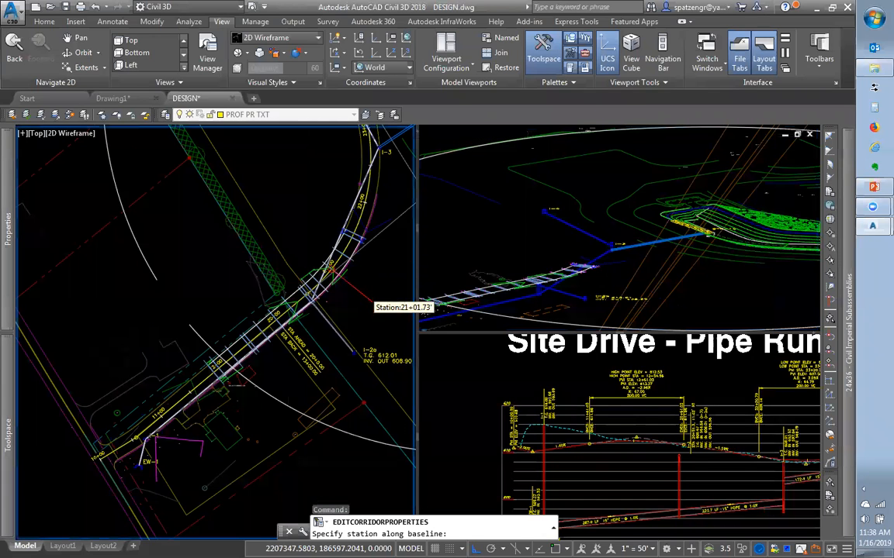
pyautogui.scroll(-7, 373, 301)
pyautogui.scroll(7, 375, 284)
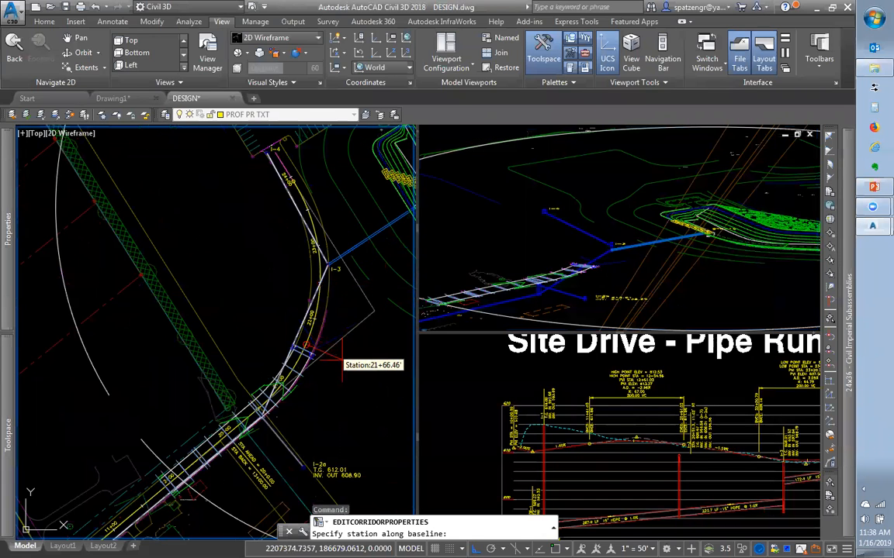
pyautogui.scroll(4, 290, 353)
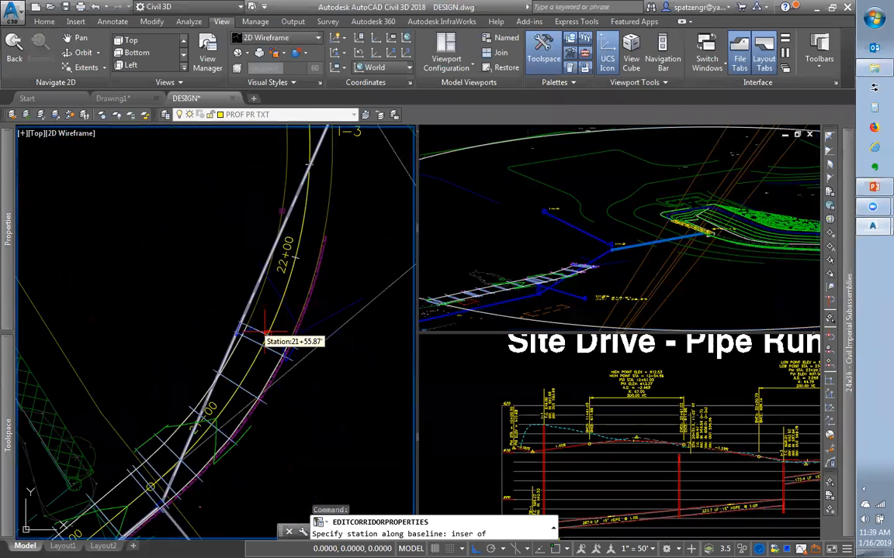
pyautogui.scroll(3, 264, 335)
pyautogui.scroll(2, 265, 336)
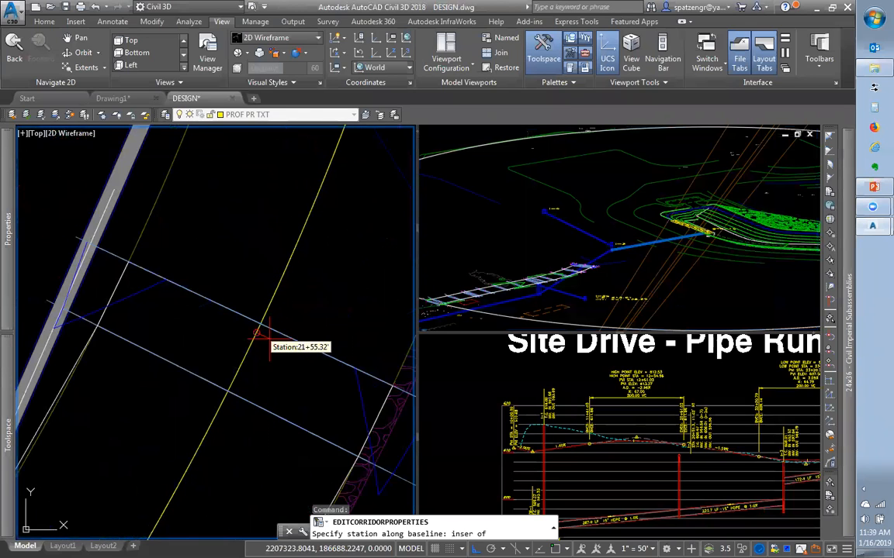
pyautogui.write('end')
pyautogui.press('Return')
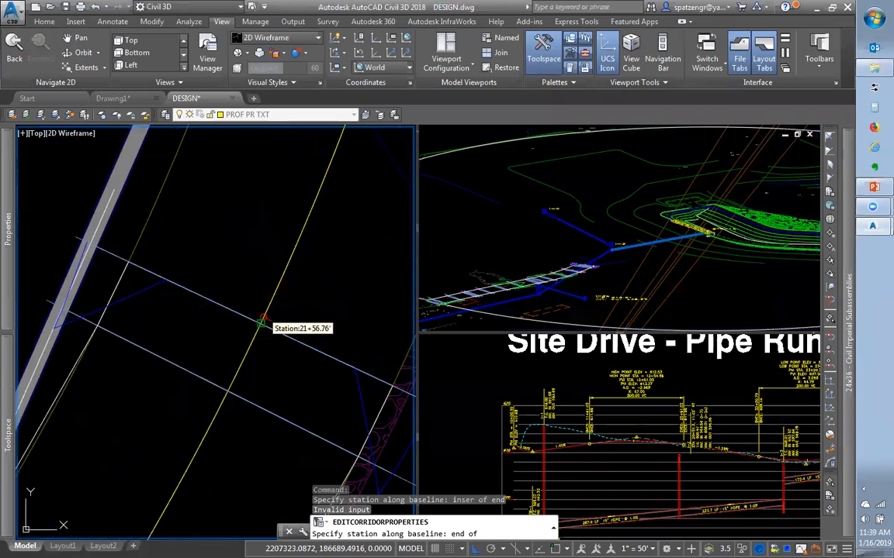
pyautogui.click(262, 324)
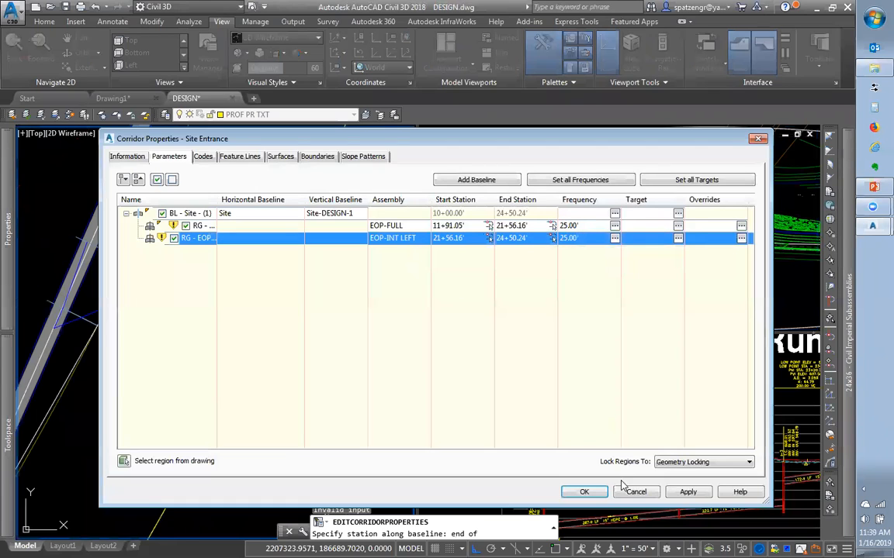
pyautogui.click(601, 493)
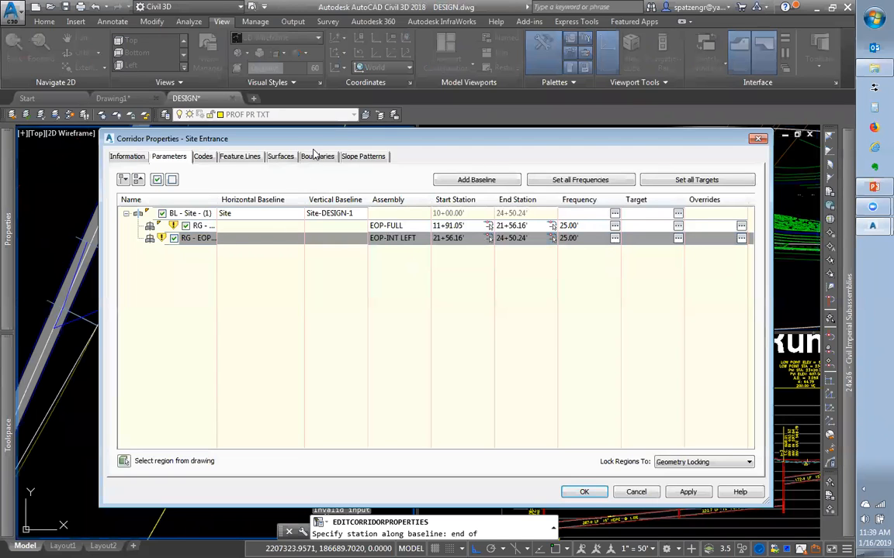
pyautogui.moveTo(319, 140); pyautogui.dragTo(661, 220)
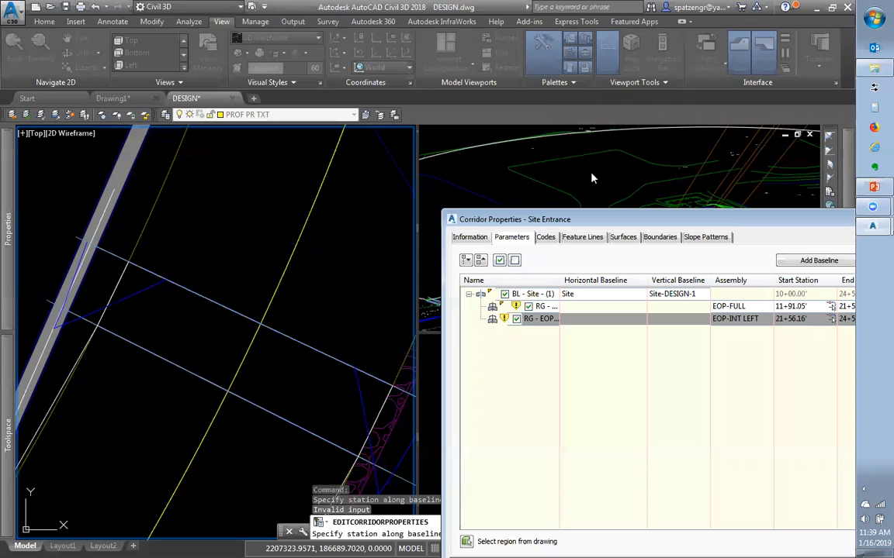
pyautogui.moveTo(602, 224); pyautogui.dragTo(240, 136)
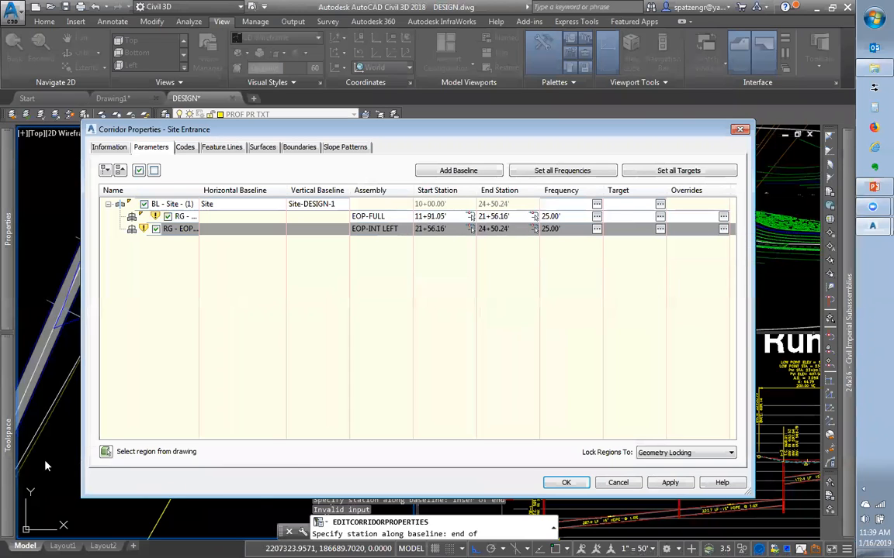
# In EOP-FULL's assembly frequency, set vertical geometry, high/low and offset target points to No
pyautogui.click(597, 216)
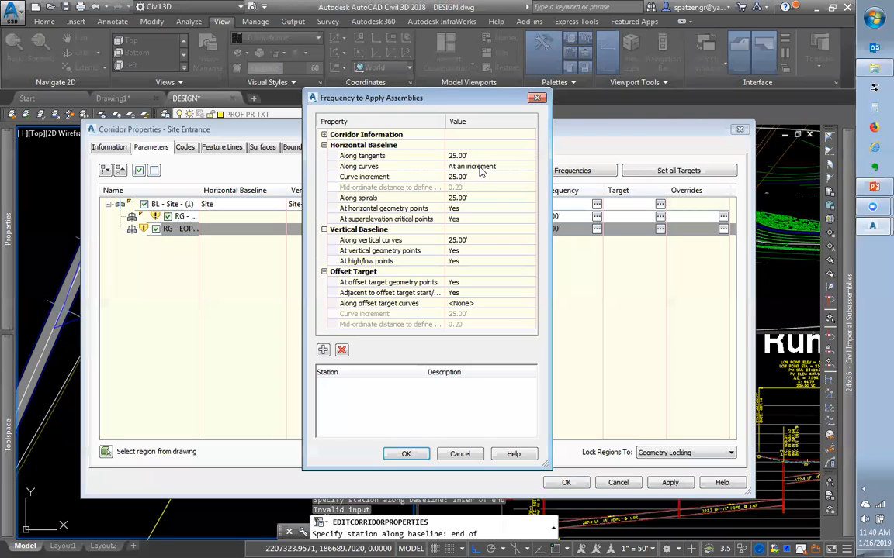
pyautogui.click(477, 177)
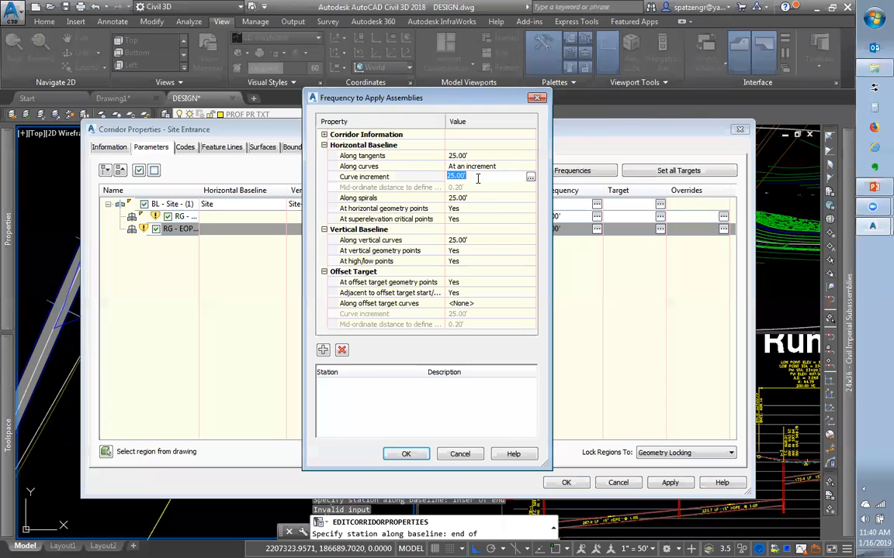
pyautogui.click(481, 166)
pyautogui.click(495, 168)
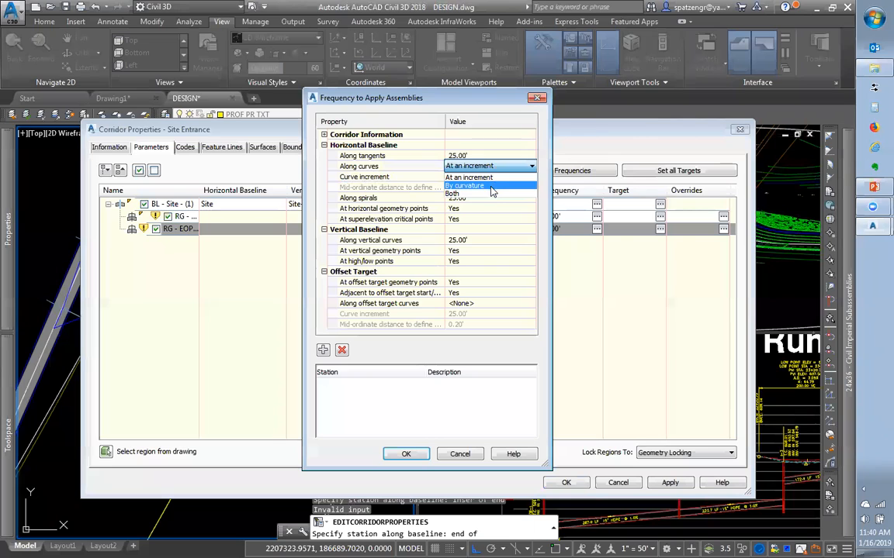
pyautogui.click(450, 187)
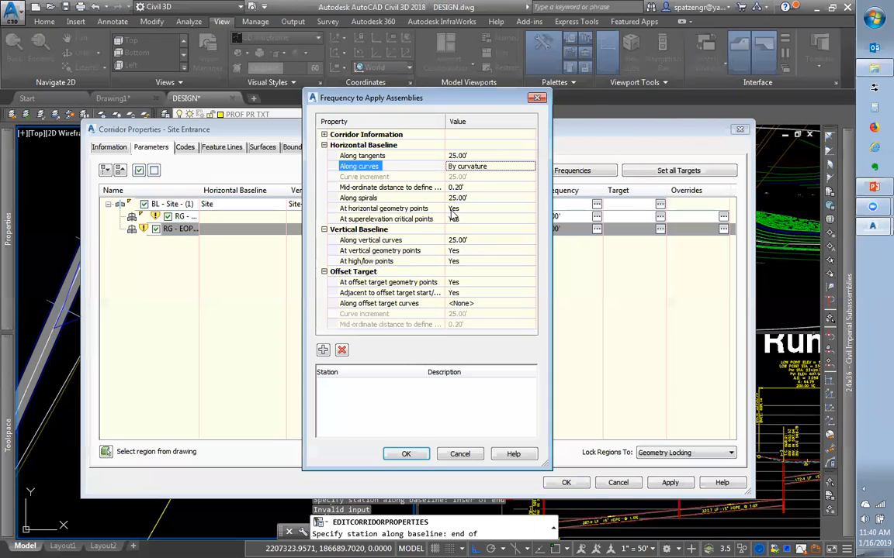
pyautogui.click(481, 251)
pyautogui.click(474, 267)
pyautogui.click(474, 262)
pyautogui.click(471, 262)
pyautogui.click(467, 283)
pyautogui.click(466, 285)
pyautogui.click(464, 302)
pyautogui.click(463, 294)
pyautogui.click(463, 312)
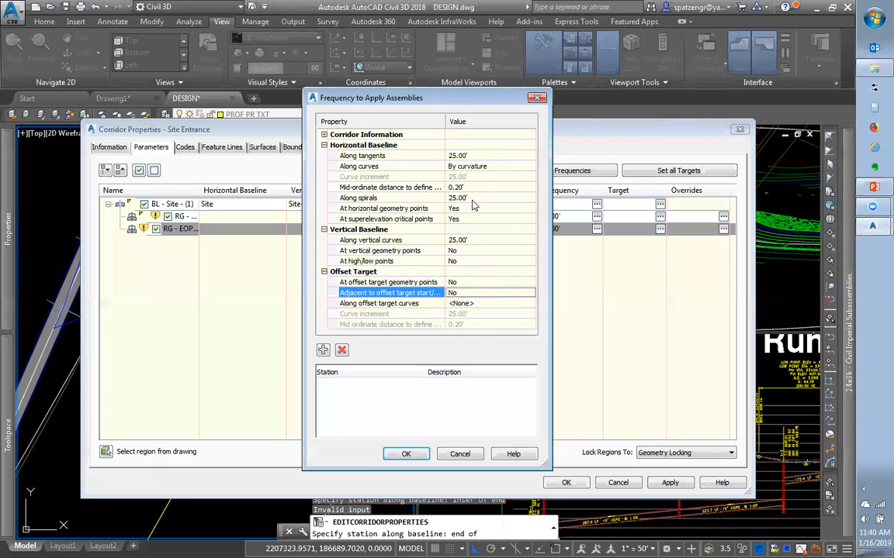
# Apply assemblies along curves at an increment; set horizontal geometry and superelevation critical points to No
pyautogui.click(473, 167)
pyautogui.click(474, 178)
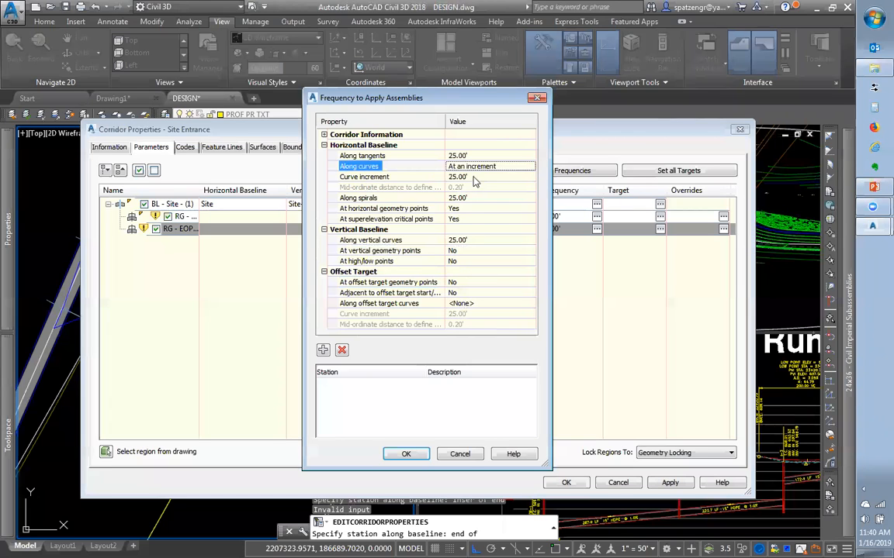
pyautogui.click(465, 208)
pyautogui.click(467, 208)
pyautogui.click(462, 230)
pyautogui.click(466, 219)
pyautogui.click(467, 218)
pyautogui.click(463, 240)
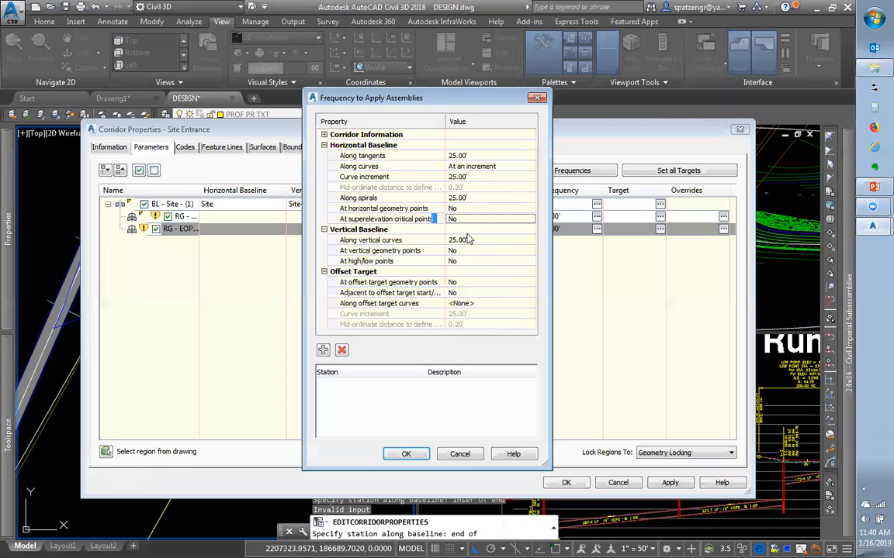
pyautogui.click(383, 210)
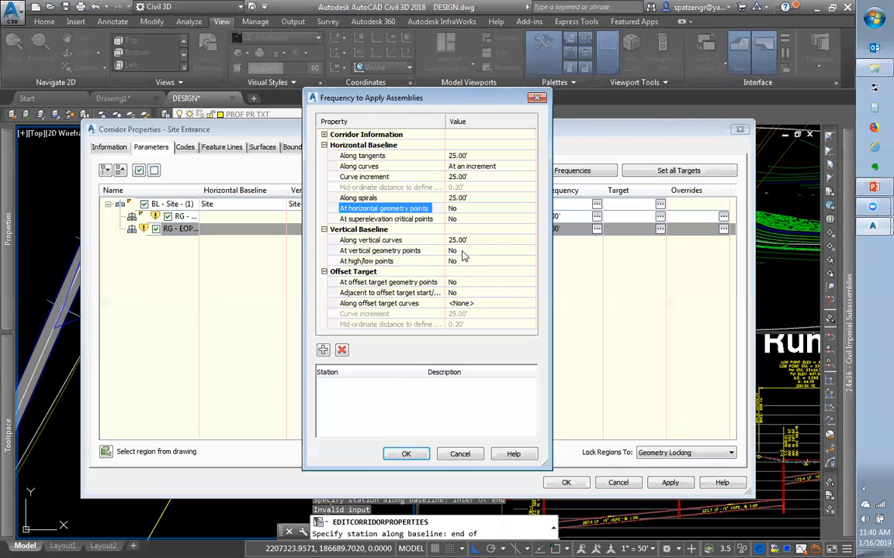
# Keep EOP-FULL's target mapping unchanged and set EOP-INT LEFT's target surface to EG
pyautogui.click(407, 455)
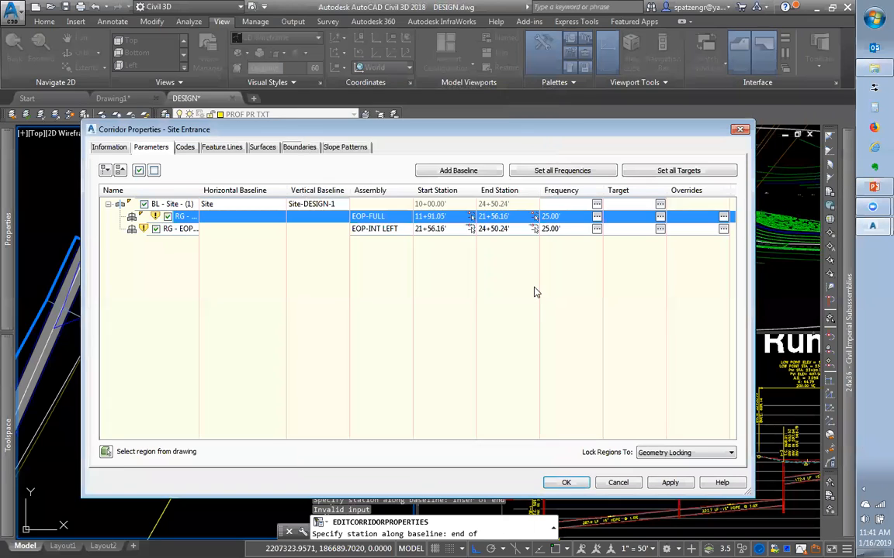
pyautogui.click(660, 217)
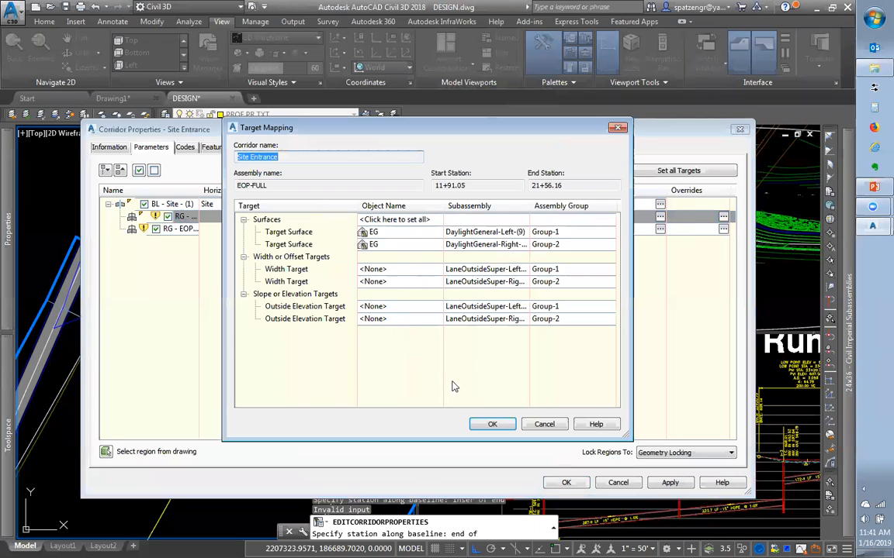
pyautogui.click(490, 432)
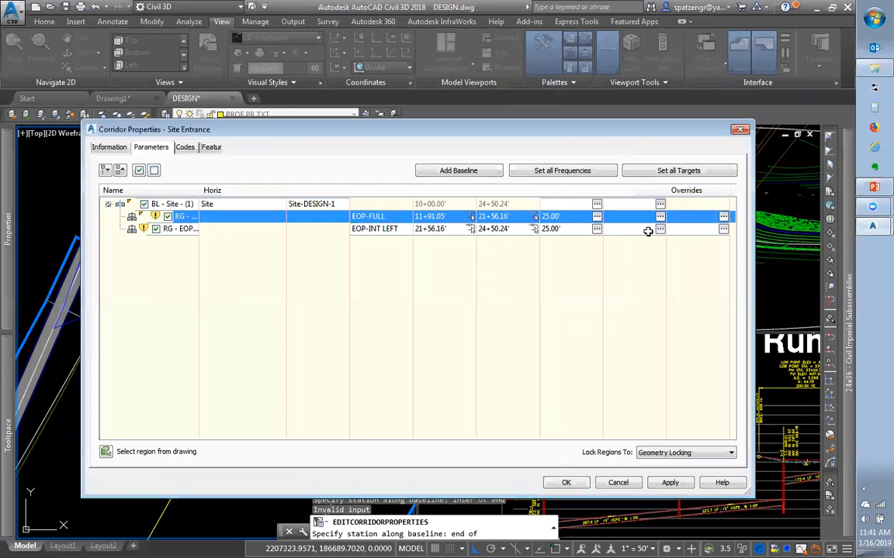
pyautogui.click(660, 228)
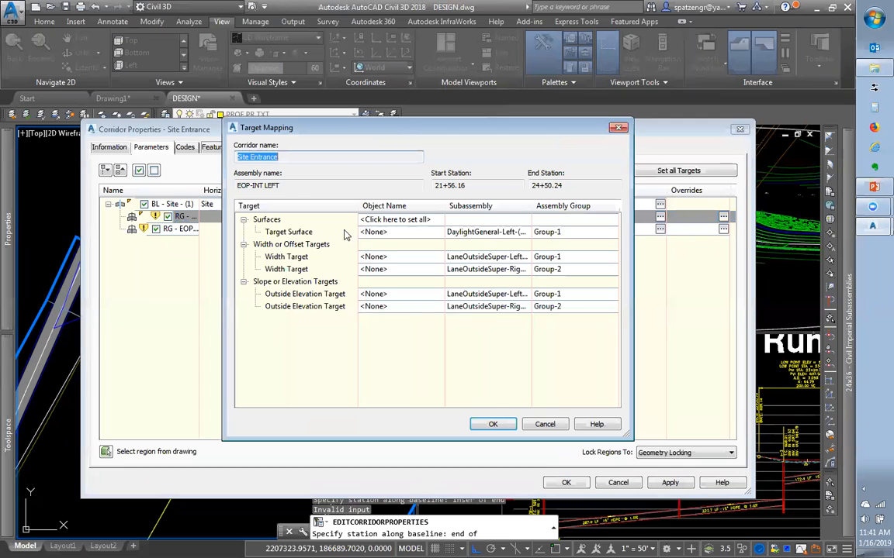
pyautogui.click(500, 231)
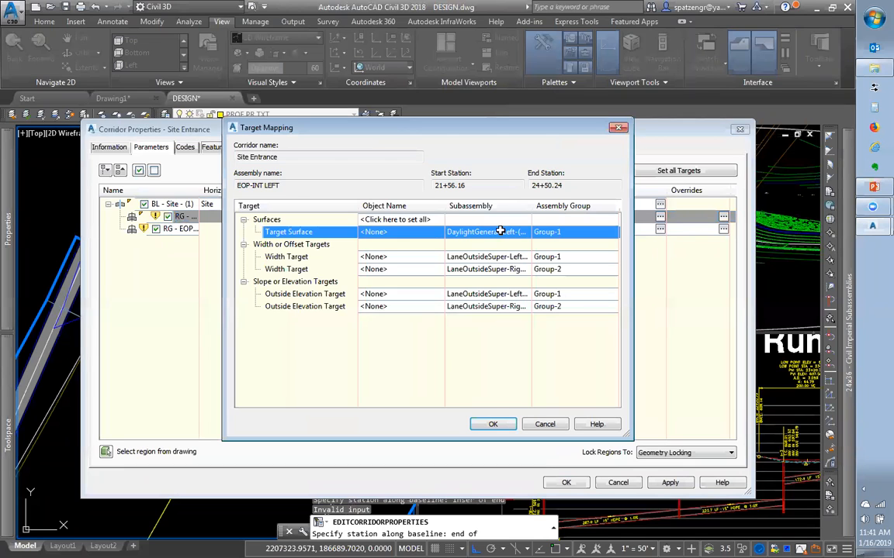
pyautogui.click(365, 220)
pyautogui.click(370, 258)
pyautogui.click(488, 360)
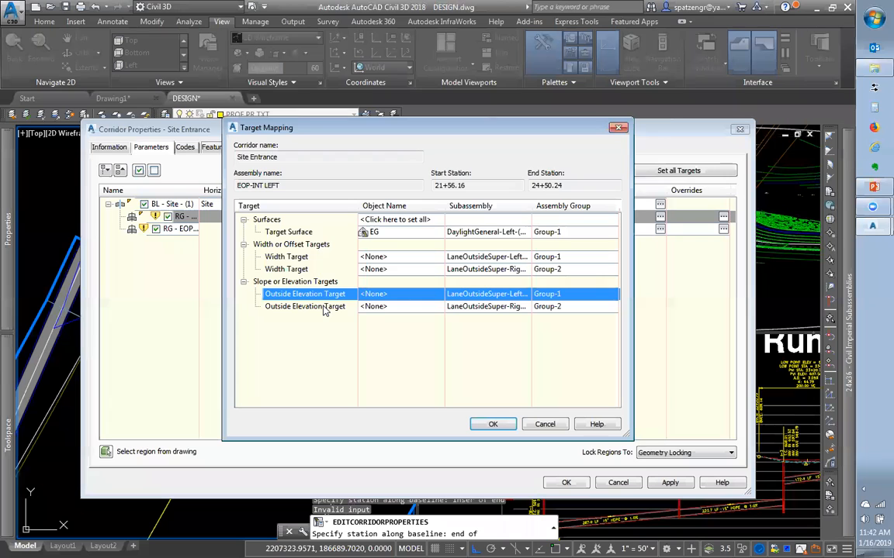
# Open the width target options for the EOP-INT LEFT region's right lane
pyautogui.click(289, 260)
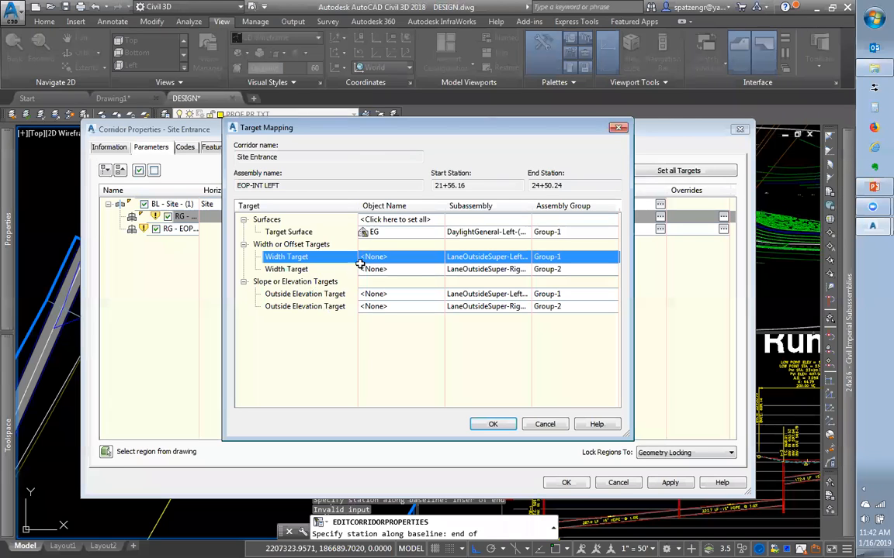
pyautogui.moveTo(530, 206); pyautogui.dragTo(590, 206)
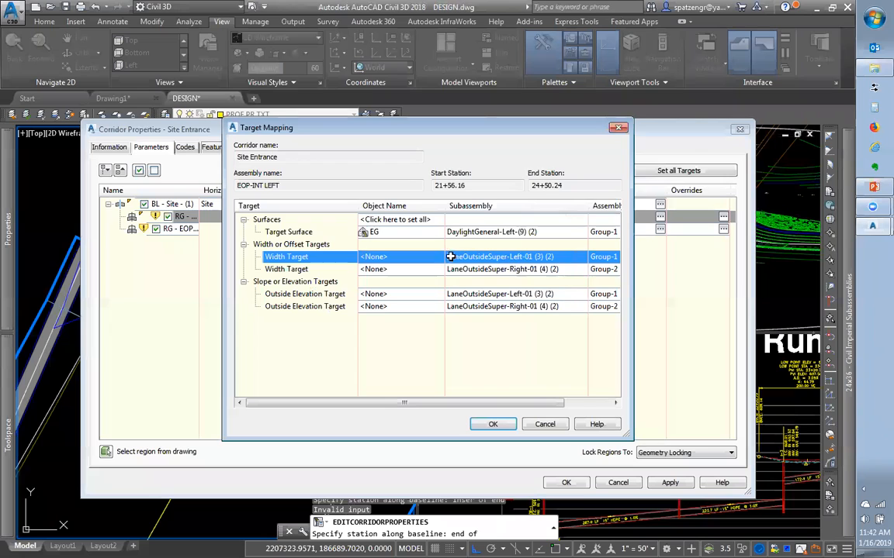
pyautogui.click(516, 269)
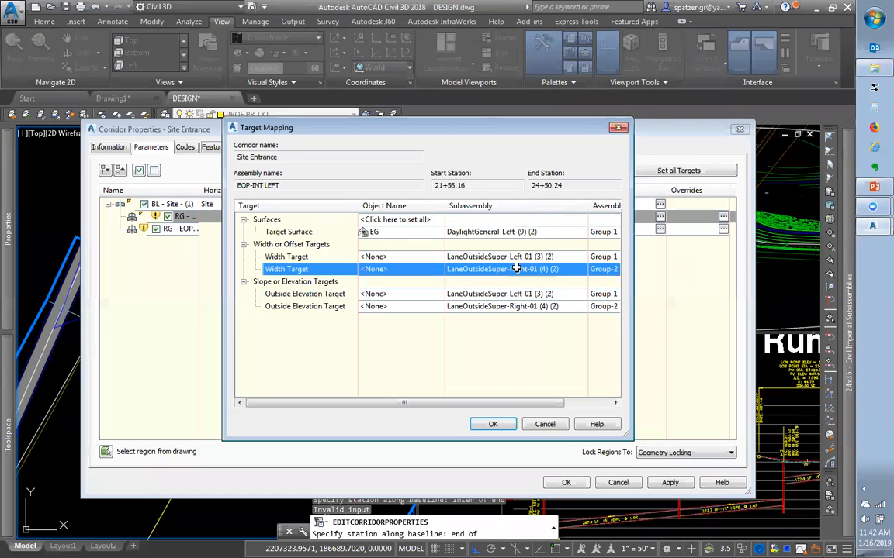
pyautogui.click(514, 259)
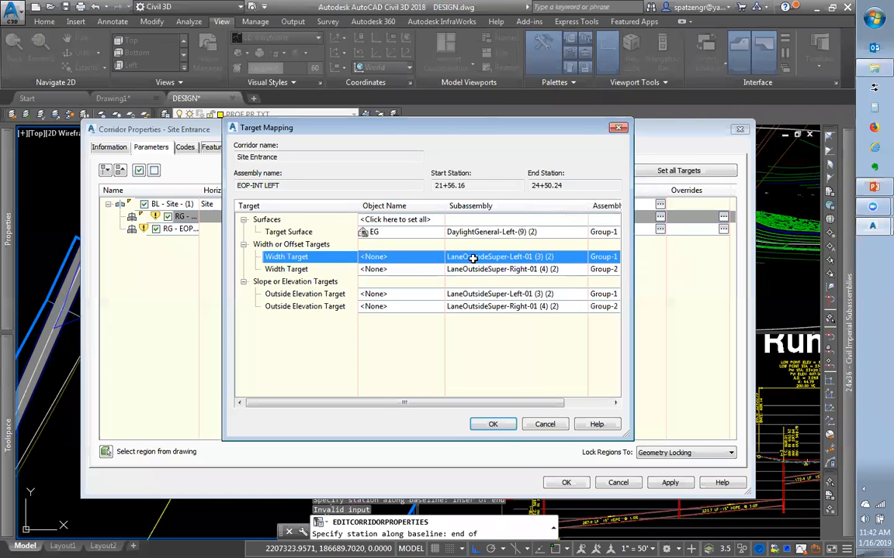
pyautogui.click(429, 269)
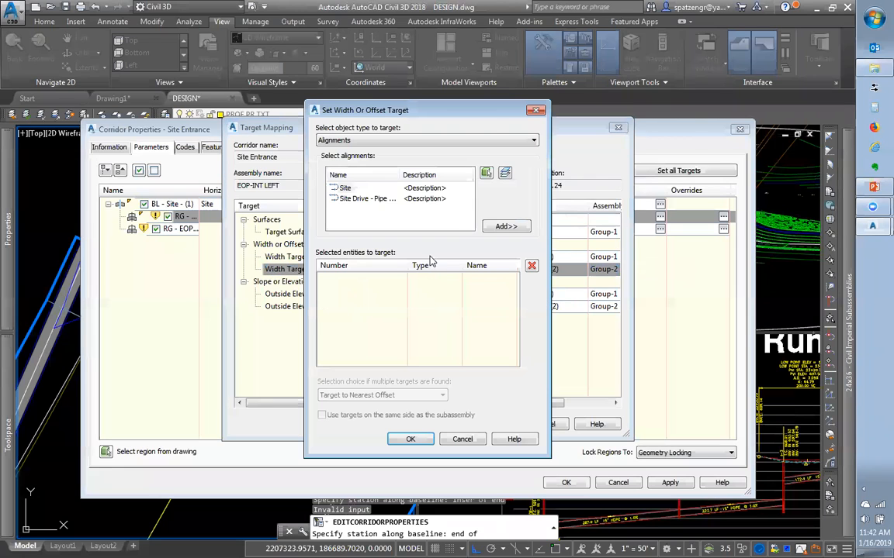
# Try Feature lines as the width target, cancel leaving None, then accept target mapping and corridor properties
pyautogui.click(535, 110)
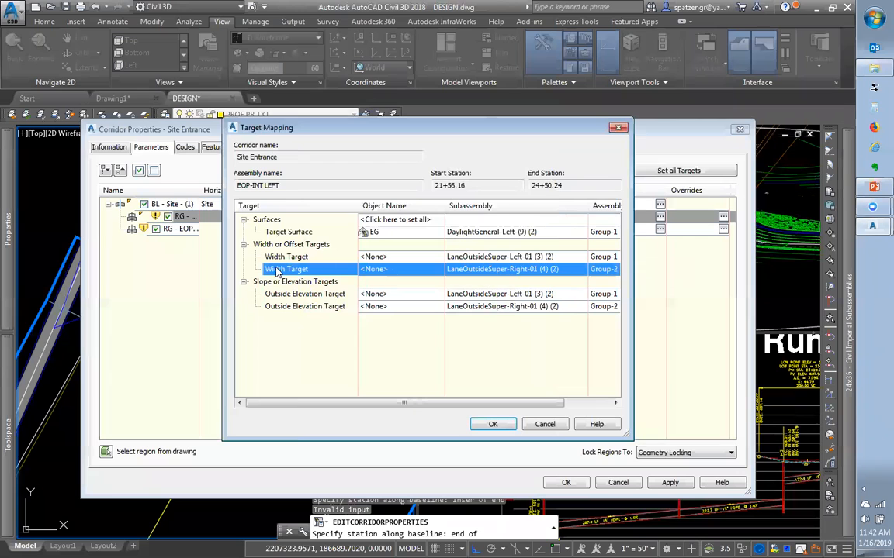
pyautogui.click(372, 269)
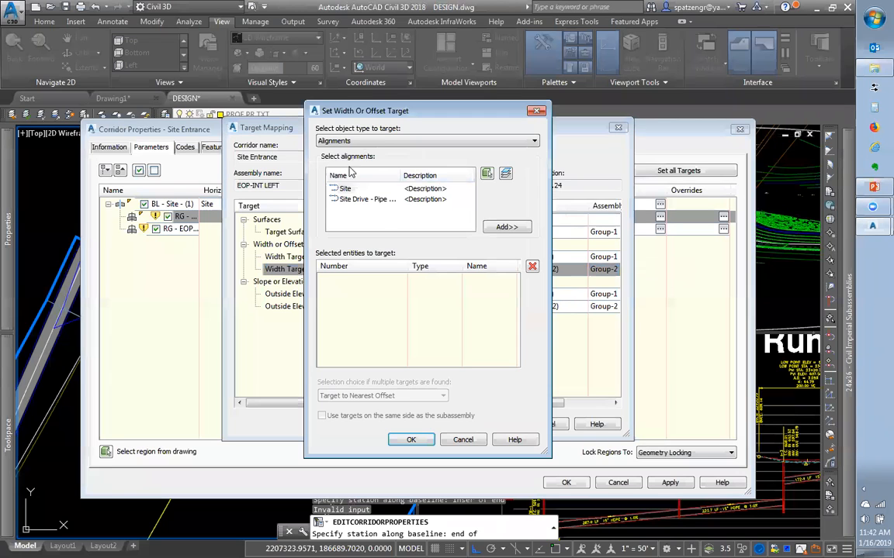
pyautogui.click(385, 142)
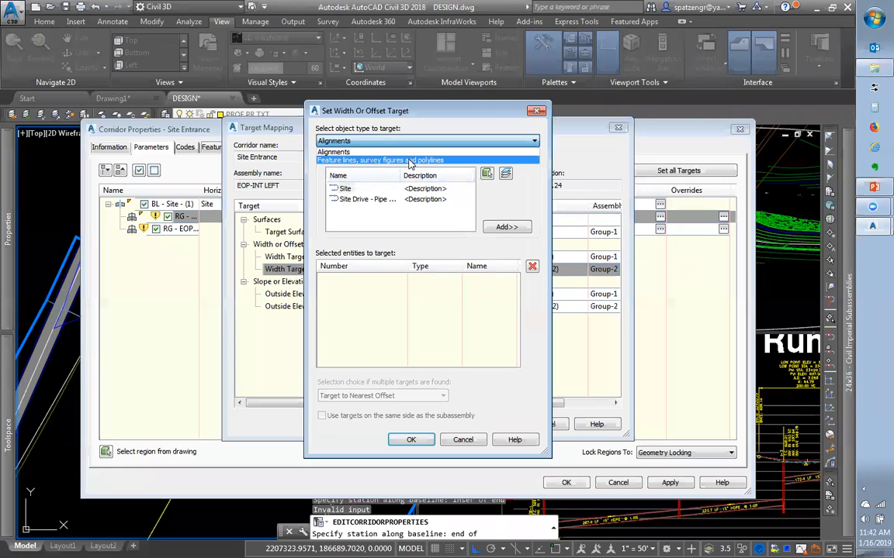
pyautogui.click(411, 161)
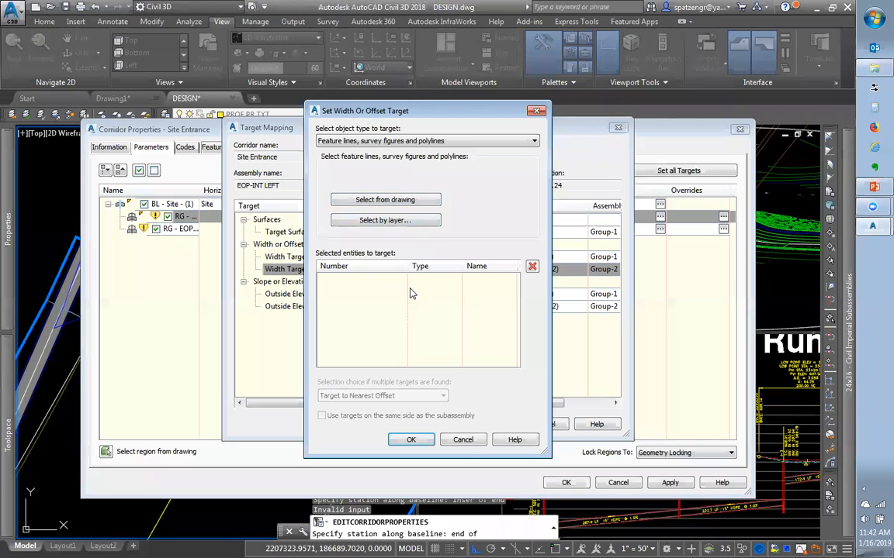
pyautogui.click(462, 440)
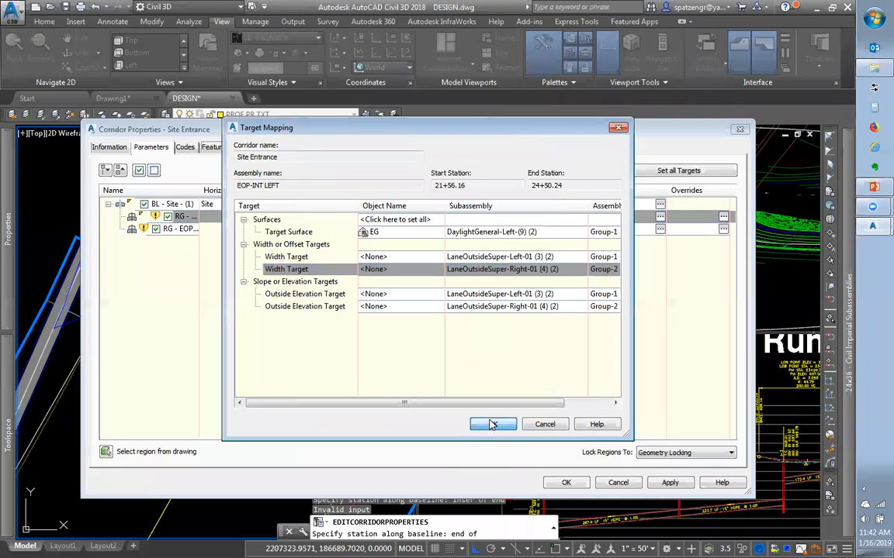
pyautogui.click(491, 425)
pyautogui.click(572, 482)
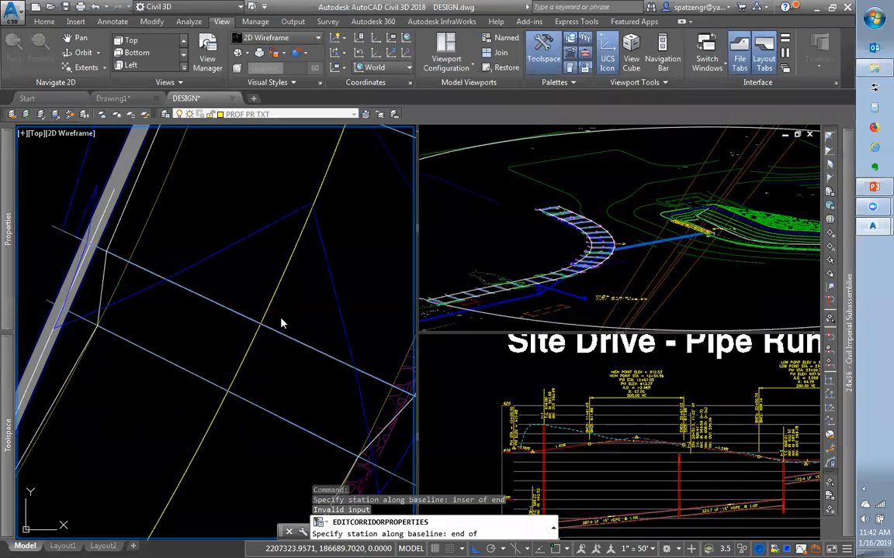
# Select the Site-DESIGN-1 profile and drag its crest PVI grip upward
pyautogui.scroll(-10, 282, 324)
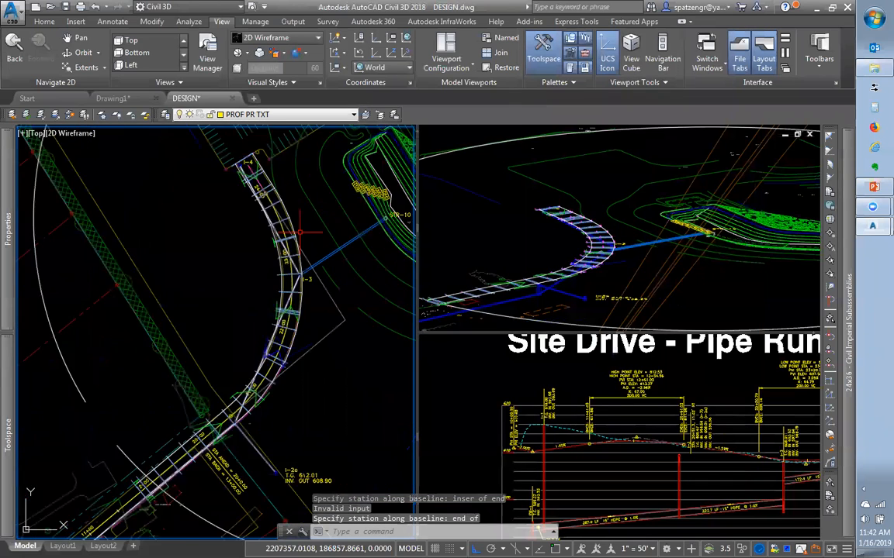
pyautogui.scroll(5, 299, 230)
pyautogui.click(596, 250)
pyautogui.scroll(4, 596, 250)
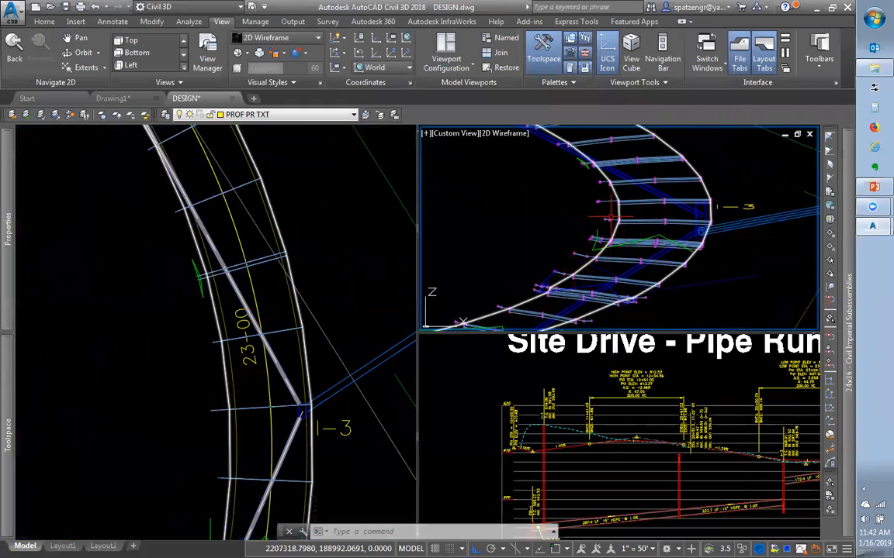
pyautogui.click(641, 440)
pyautogui.click(642, 440)
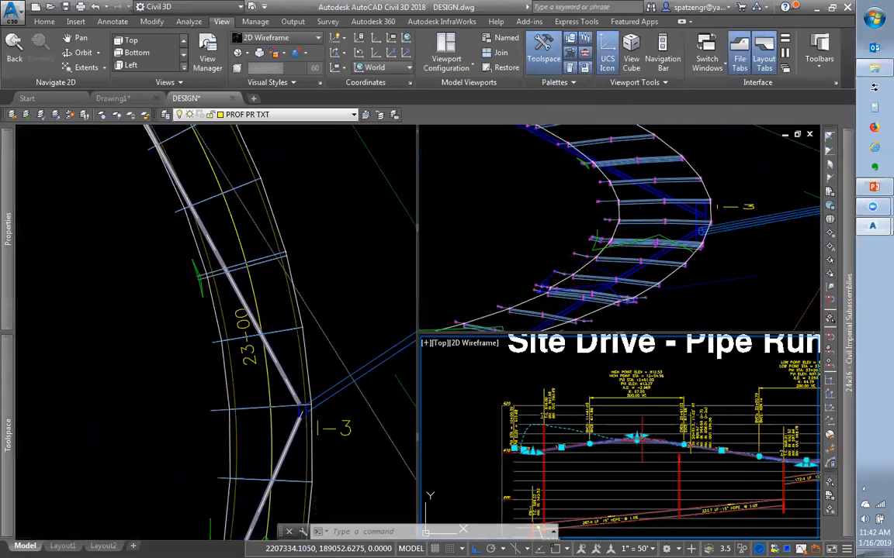
pyautogui.scroll(4, 637, 439)
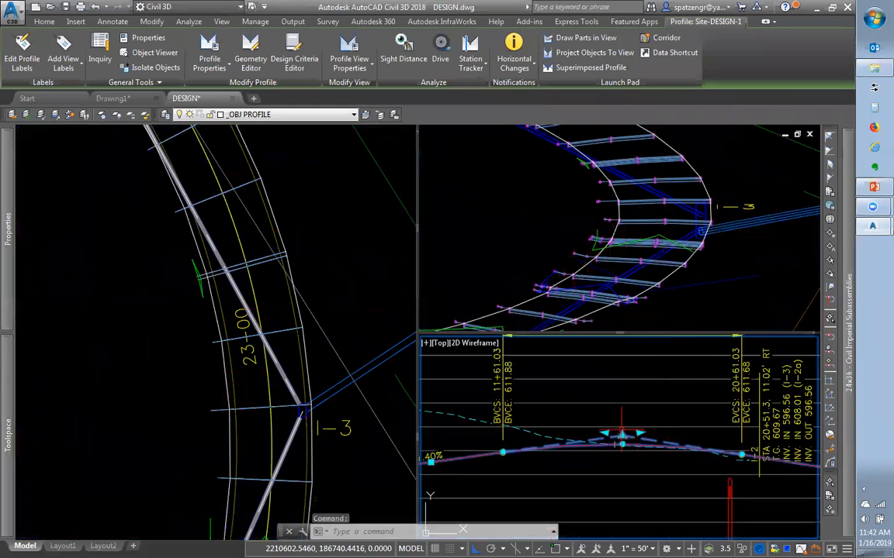
pyautogui.click(622, 436)
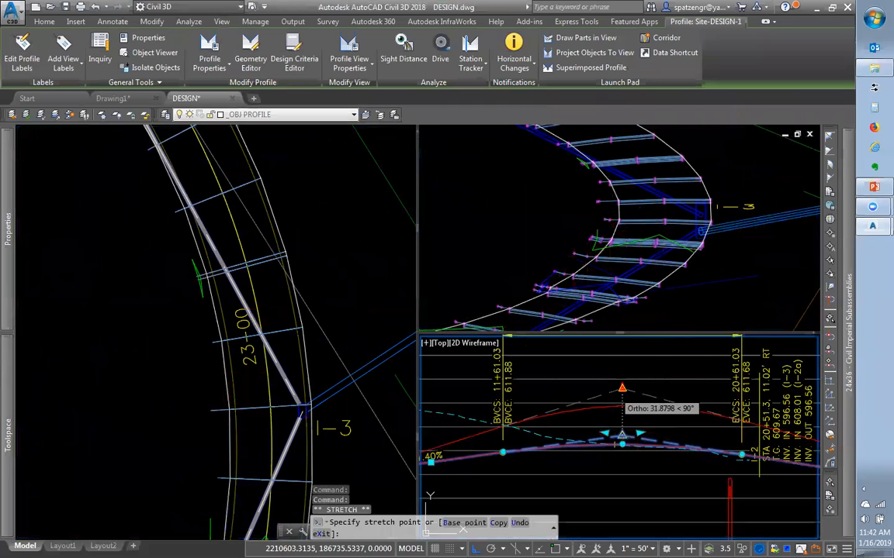
pyautogui.click(607, 372)
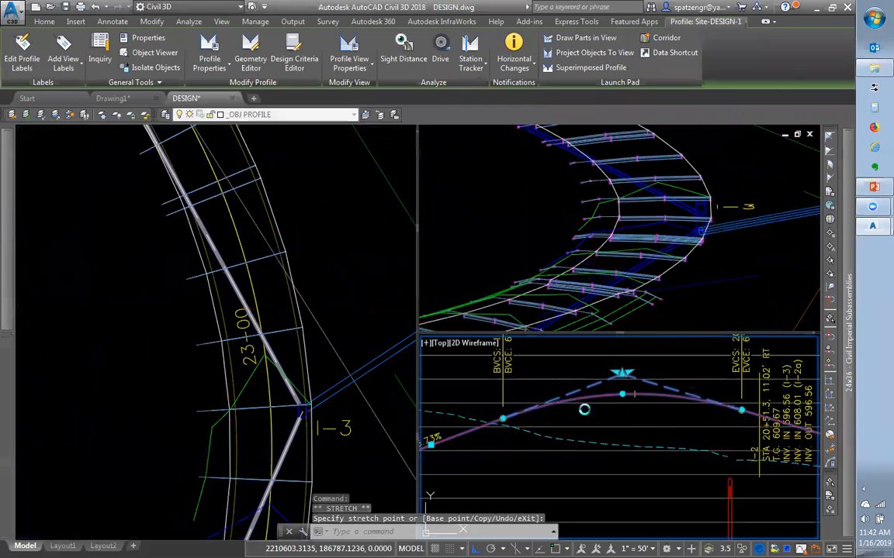
# Review the rebuilt corridor in 3D and plan, then select the corridor surface
pyautogui.click(636, 294)
pyautogui.scroll(-2, 716, 265)
pyautogui.scroll(-1, 715, 265)
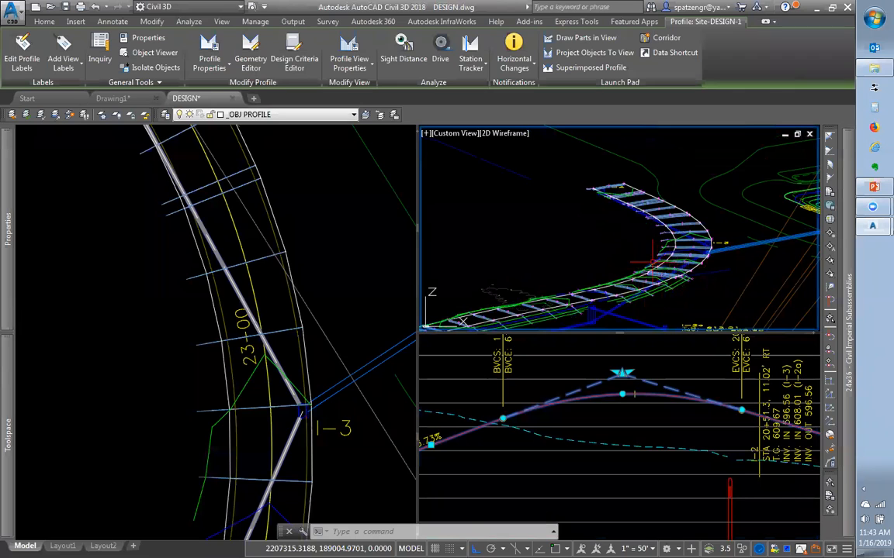
pyautogui.click(325, 377)
pyautogui.scroll(-4, 304, 409)
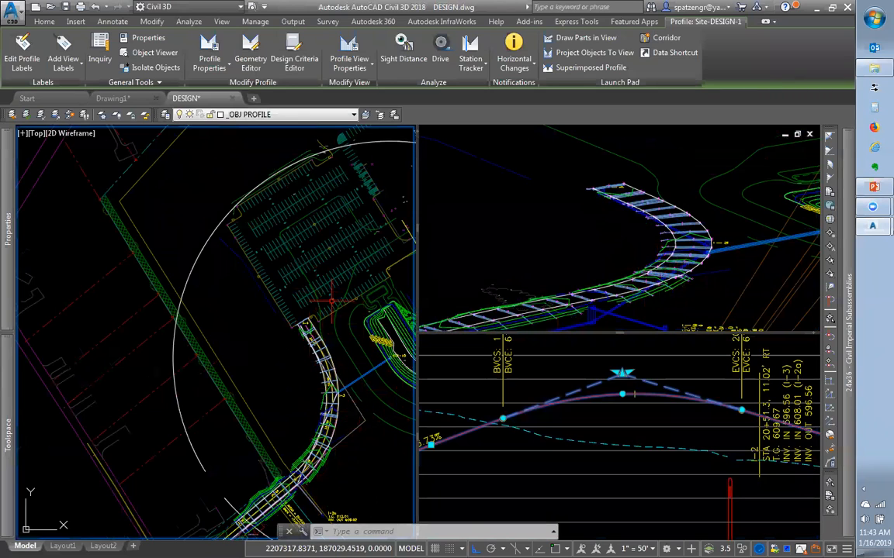
pyautogui.scroll(2, 346, 426)
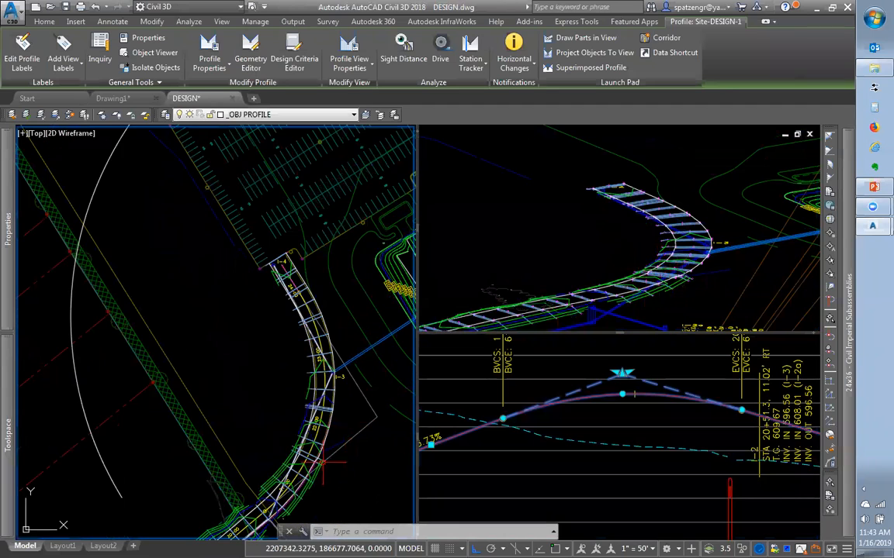
pyautogui.press('Escape')
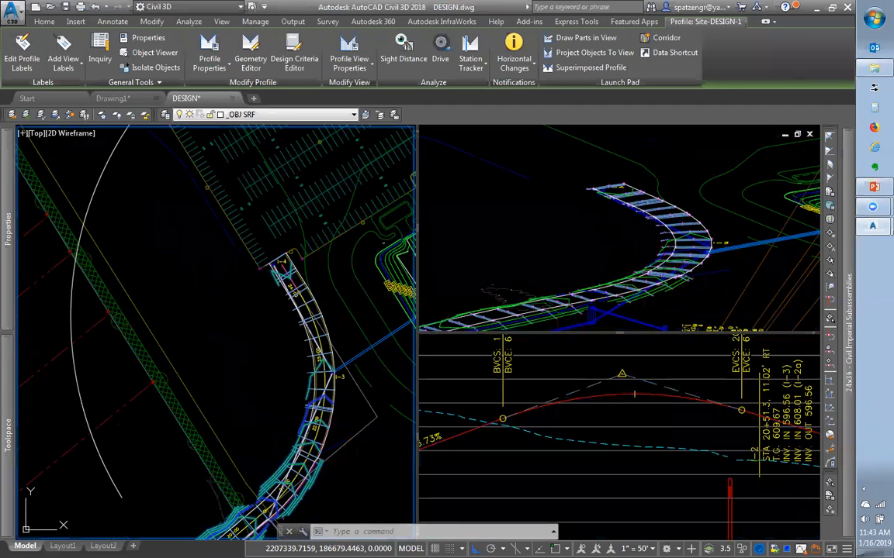
pyautogui.click(310, 461)
# Select the Site Entrance corridor and stretch one of its region grips along the alignment
pyautogui.press('Escape')
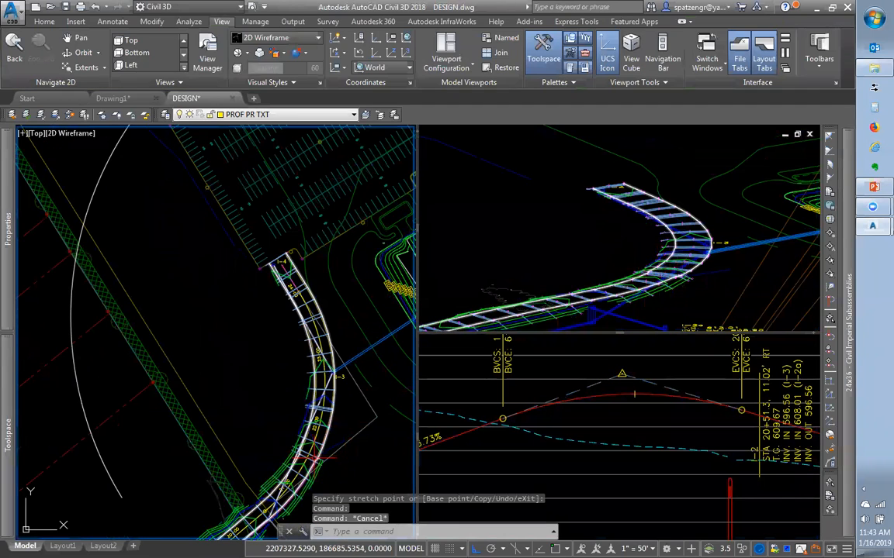
pyautogui.scroll(3, 311, 466)
pyautogui.click(317, 452)
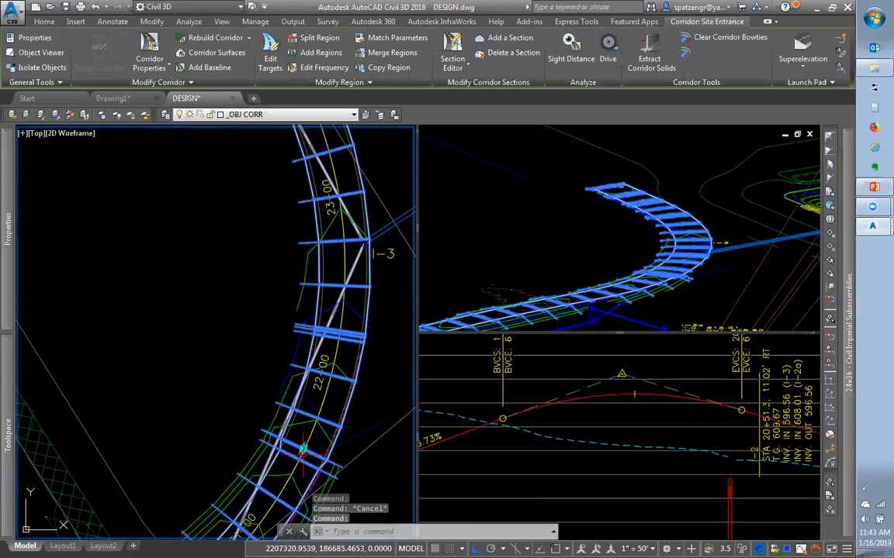
pyautogui.scroll(4, 310, 458)
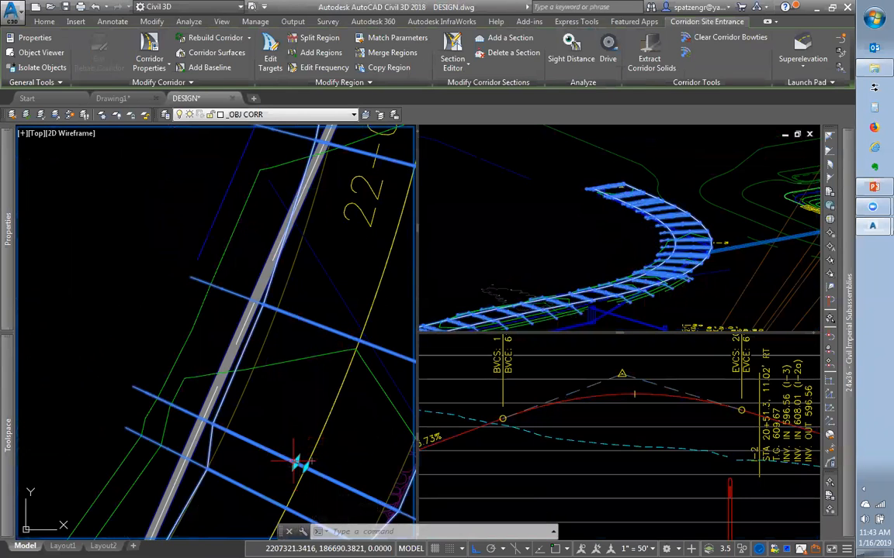
pyautogui.scroll(-5, 298, 463)
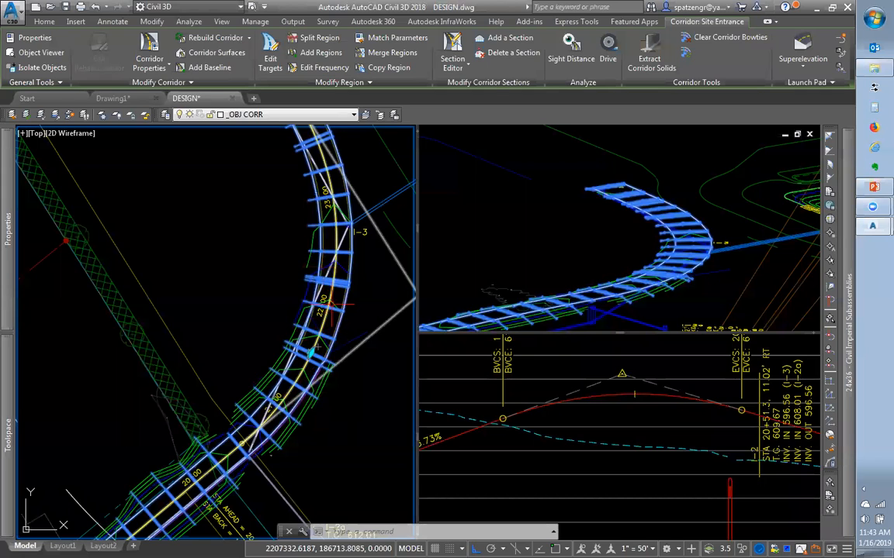
pyautogui.scroll(2, 313, 349)
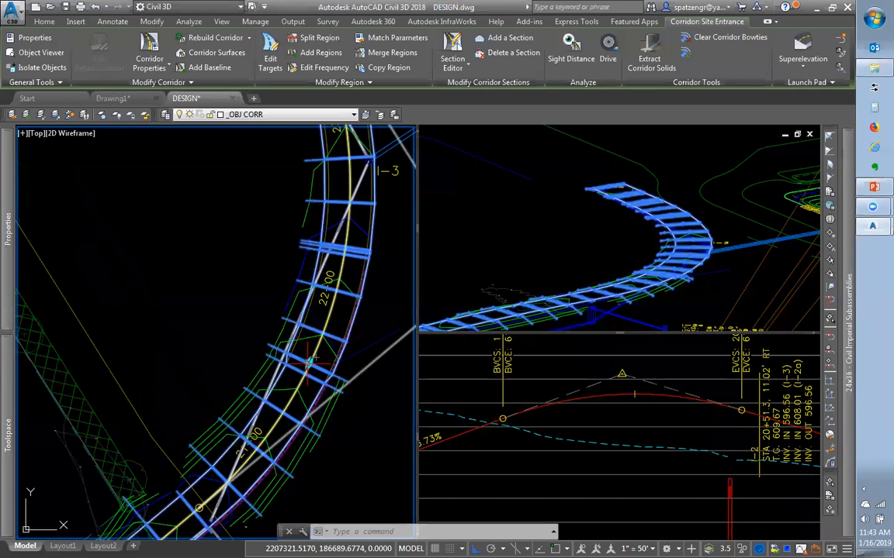
pyautogui.scroll(4, 310, 361)
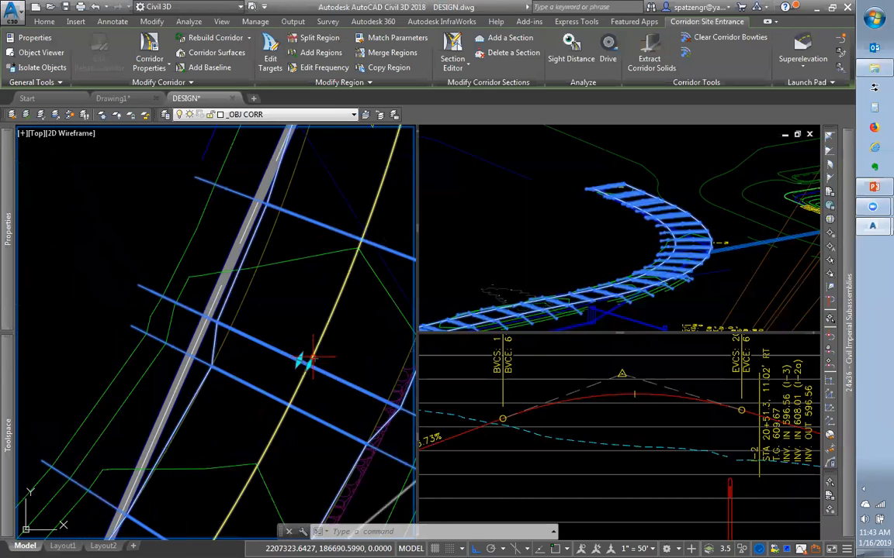
pyautogui.click(305, 363)
pyautogui.scroll(-5, 306, 363)
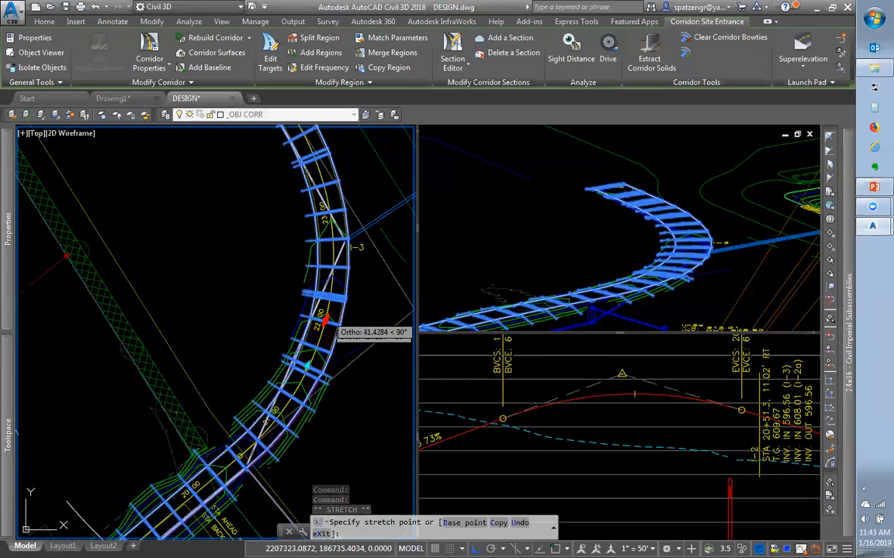
pyautogui.click(325, 318)
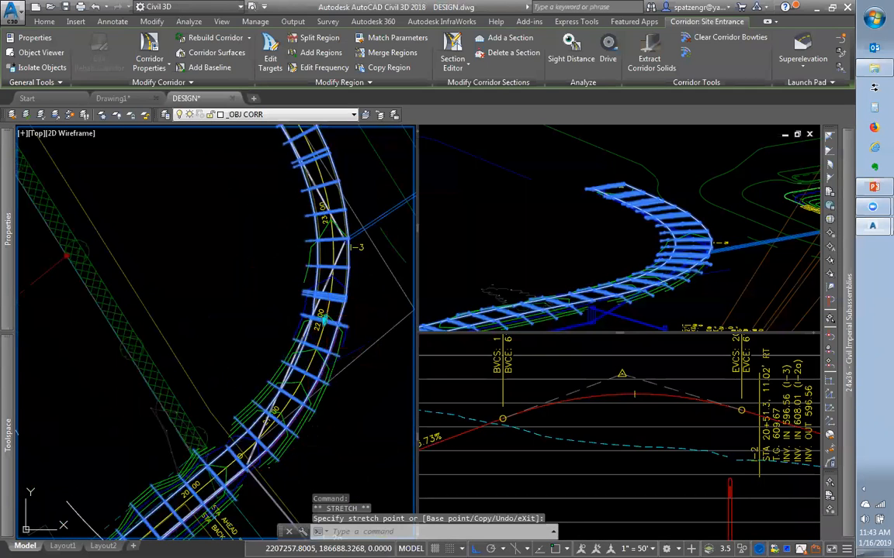
# Stretch the corridor grip near station 22+00 so the corridor rebuilds
pyautogui.scroll(-4, 311, 324)
pyautogui.scroll(3, 311, 324)
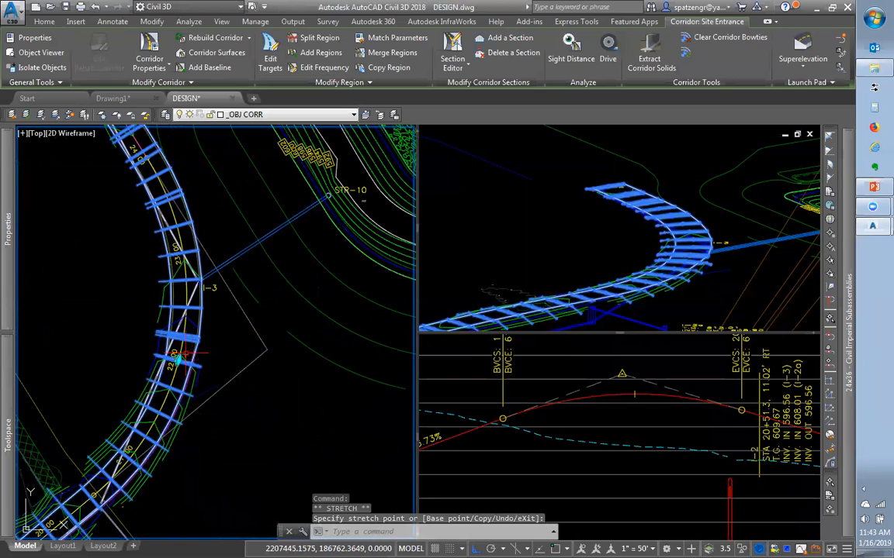
pyautogui.scroll(2, 177, 358)
pyautogui.scroll(2, 177, 358)
pyautogui.click(176, 361)
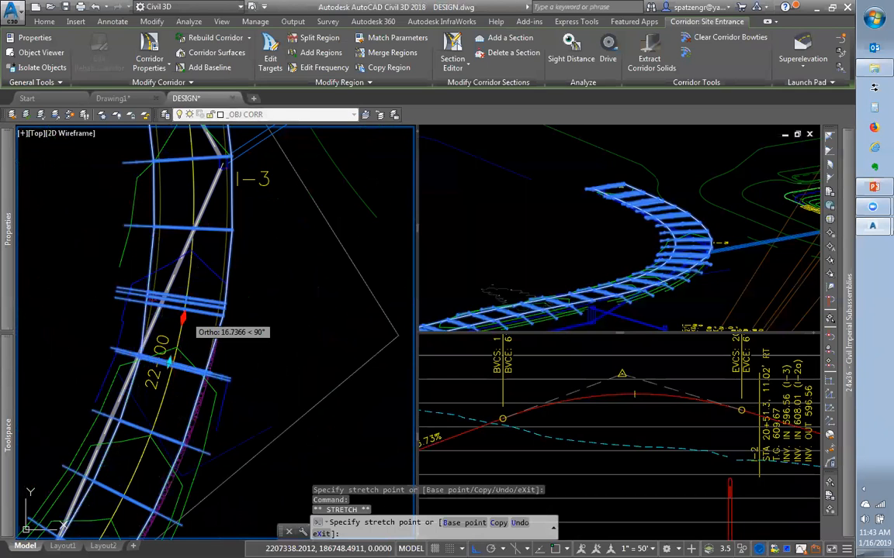
pyautogui.click(182, 320)
pyautogui.scroll(-4, 233, 341)
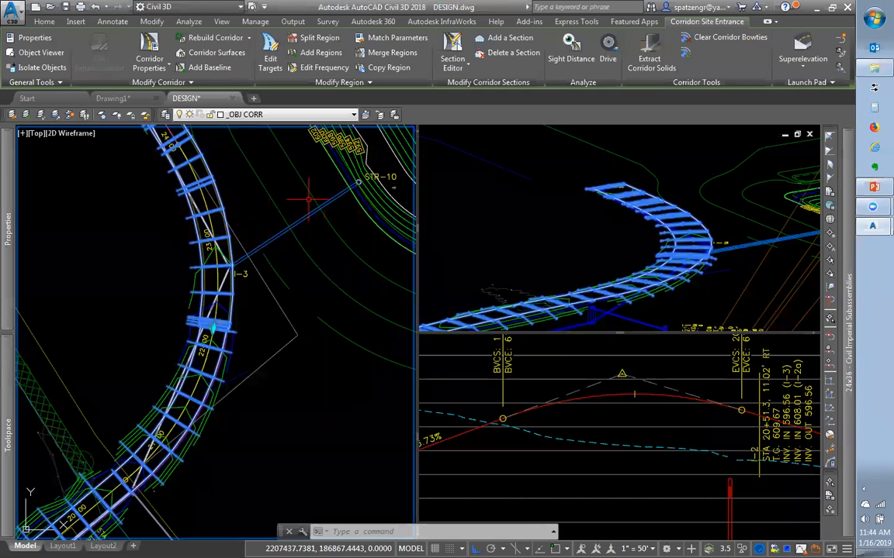
pyautogui.scroll(-2, 237, 219)
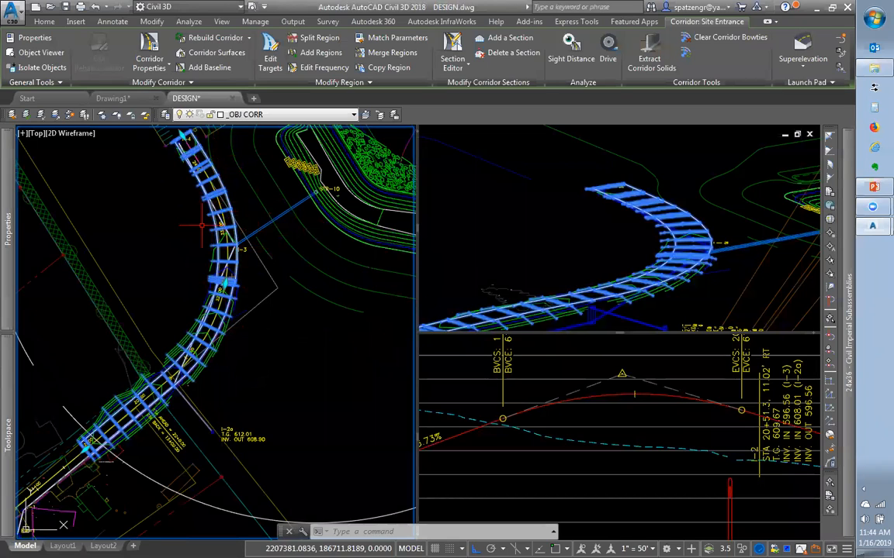
pyautogui.click(634, 388)
# Zoom the lower-right viewport onto the EOP-INT LEFT assembly on the ROAD ASSEMBLIES sheet
pyautogui.scroll(-10, 633, 383)
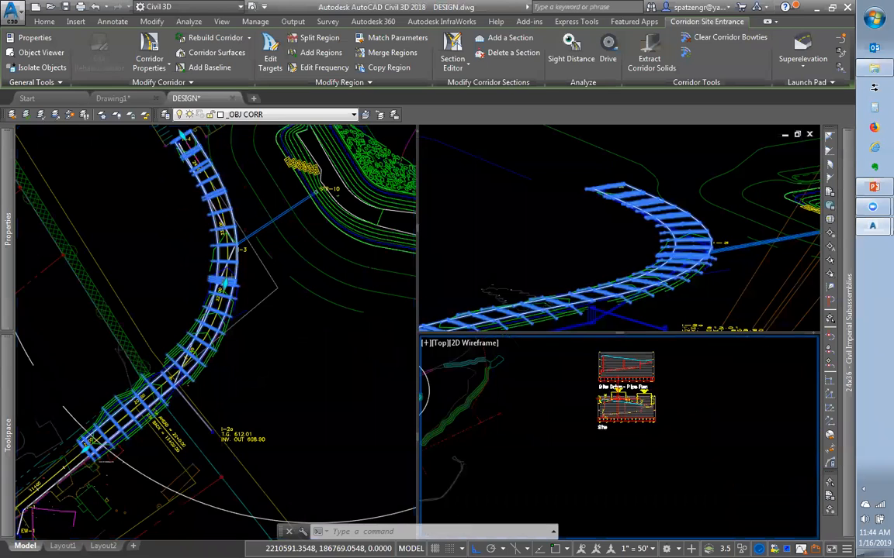
pyautogui.scroll(10, 612, 392)
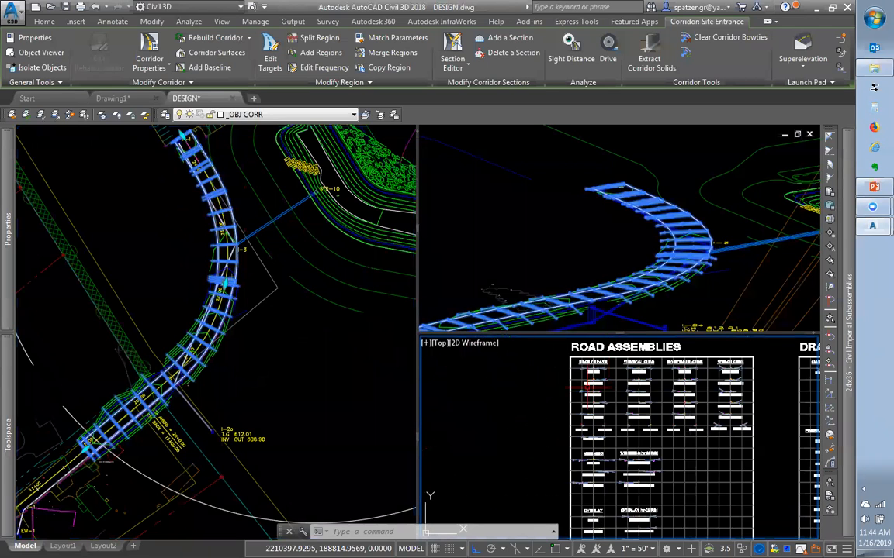
pyautogui.scroll(5, 611, 393)
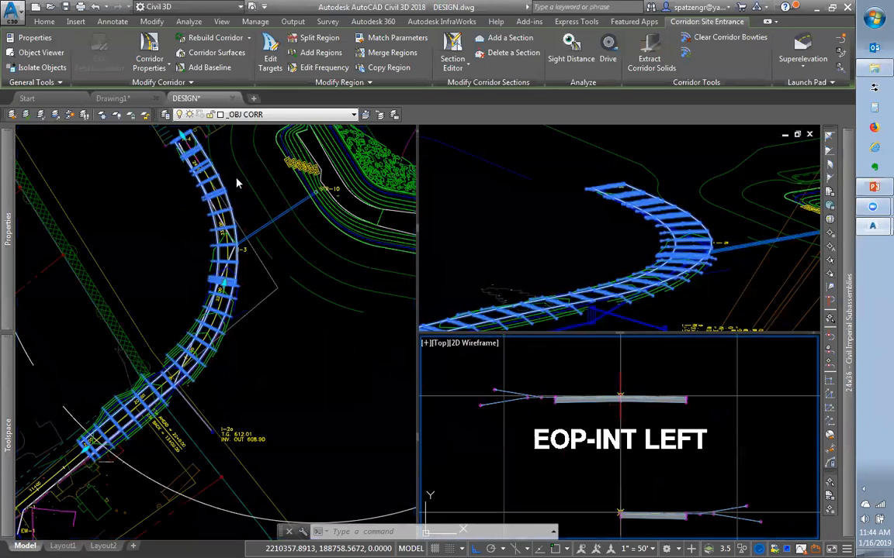
# Drag the corridor's start grip near station 11+00 further along the alignment
pyautogui.click(264, 328)
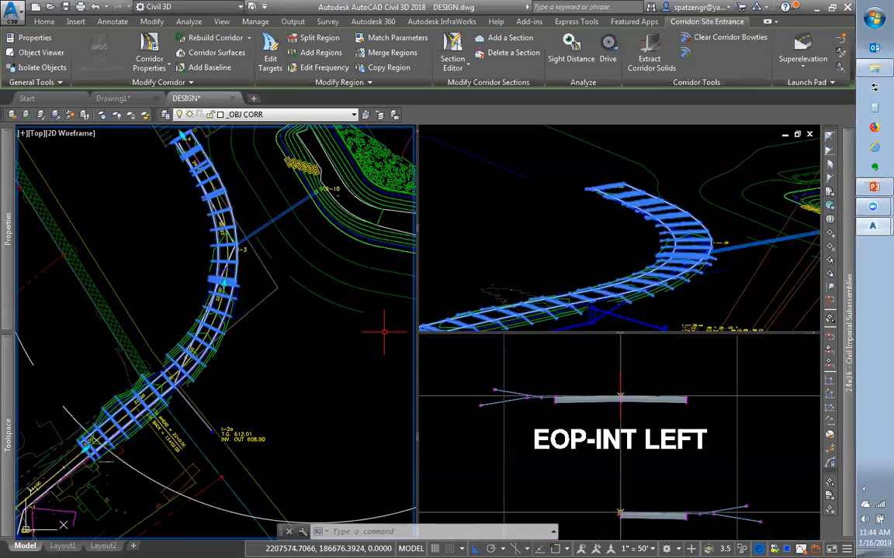
pyautogui.scroll(-2, 345, 311)
pyautogui.scroll(5, 347, 354)
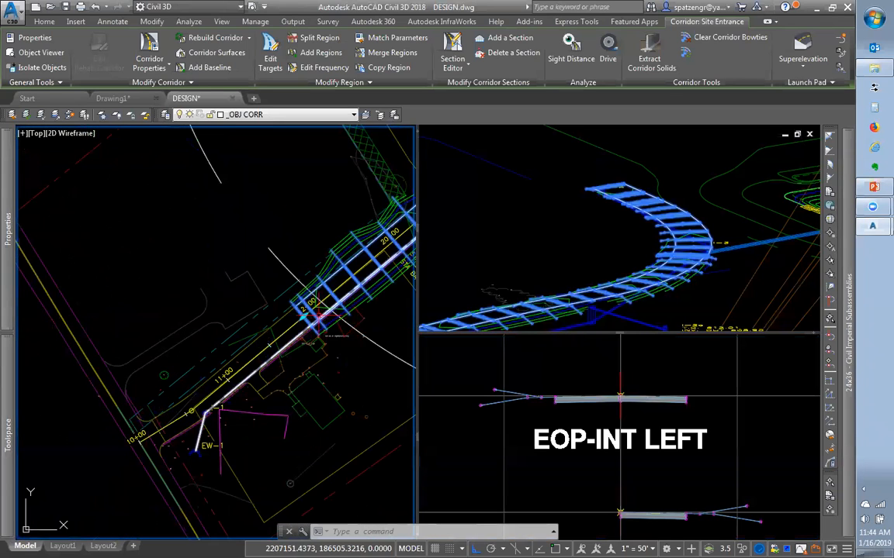
pyautogui.click(304, 310)
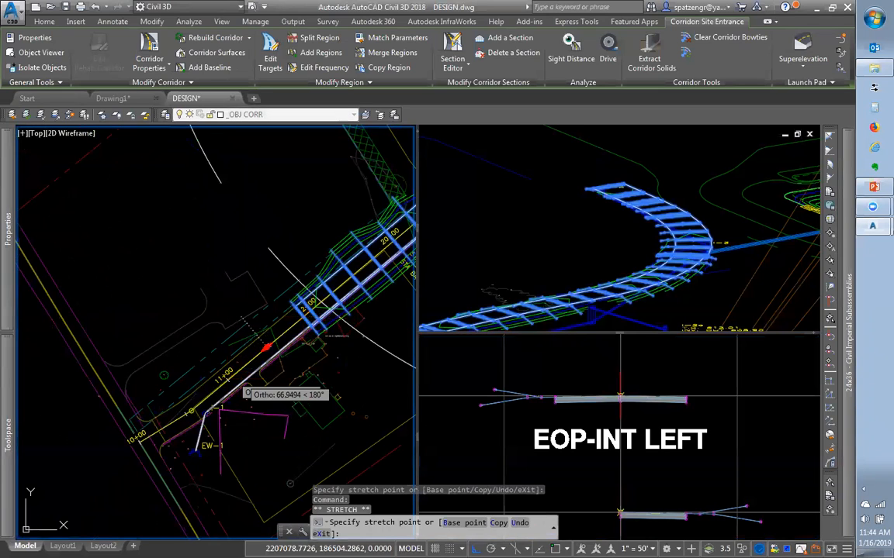
pyautogui.click(250, 358)
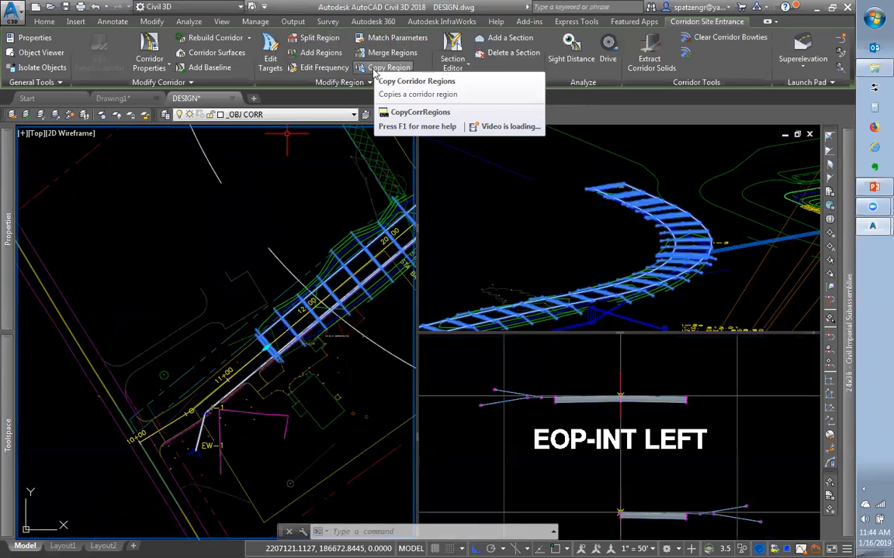
pyautogui.click(368, 83)
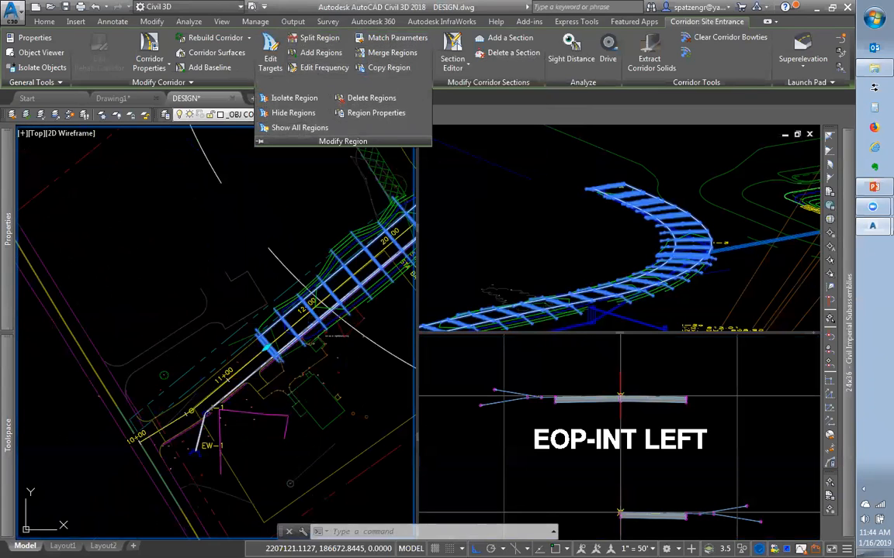
pyautogui.scroll(-2, 289, 208)
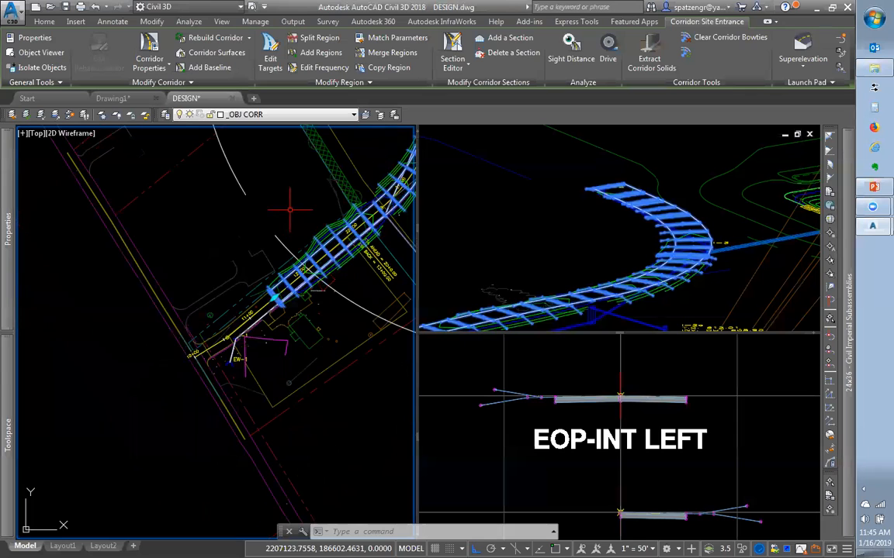
pyautogui.scroll(-2, 243, 272)
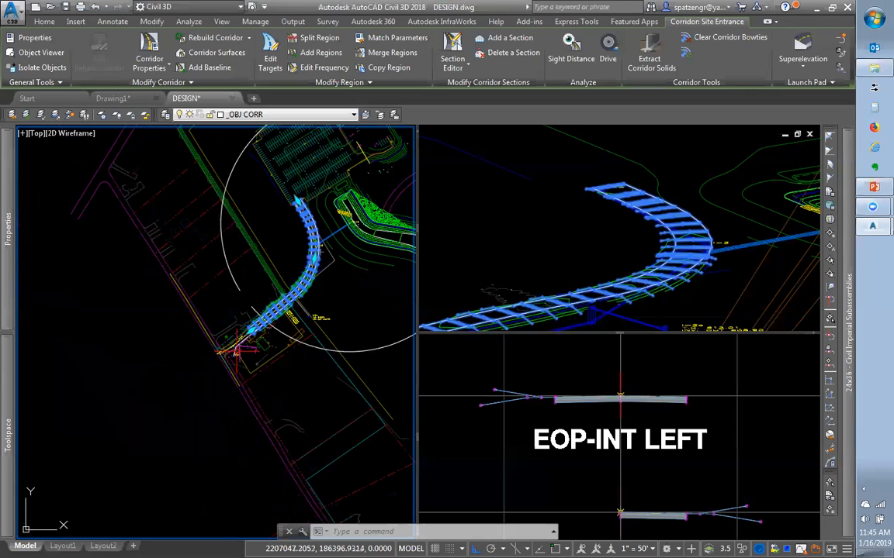
pyautogui.scroll(1, 292, 182)
pyautogui.scroll(1, 306, 221)
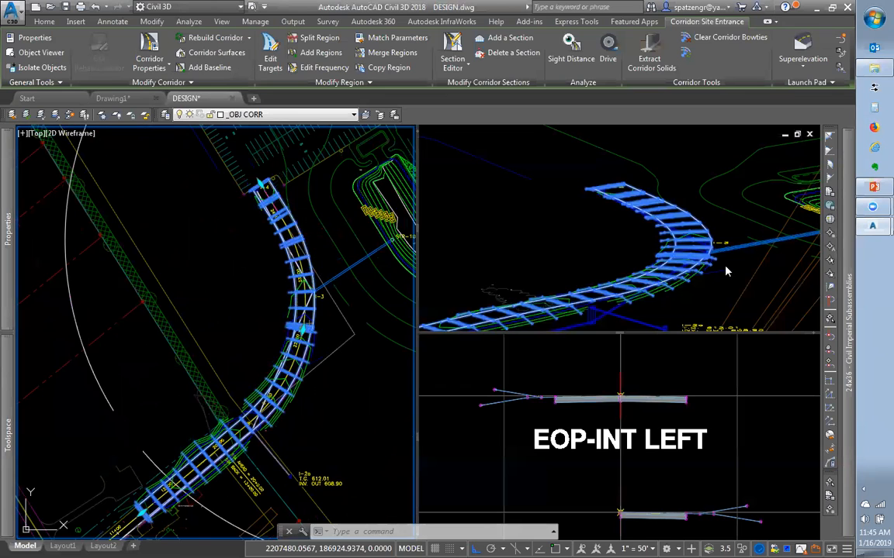
# Zoom closer to the corridor curve in 3D and select the road alignment in plan
pyautogui.click(660, 247)
pyautogui.scroll(2, 693, 220)
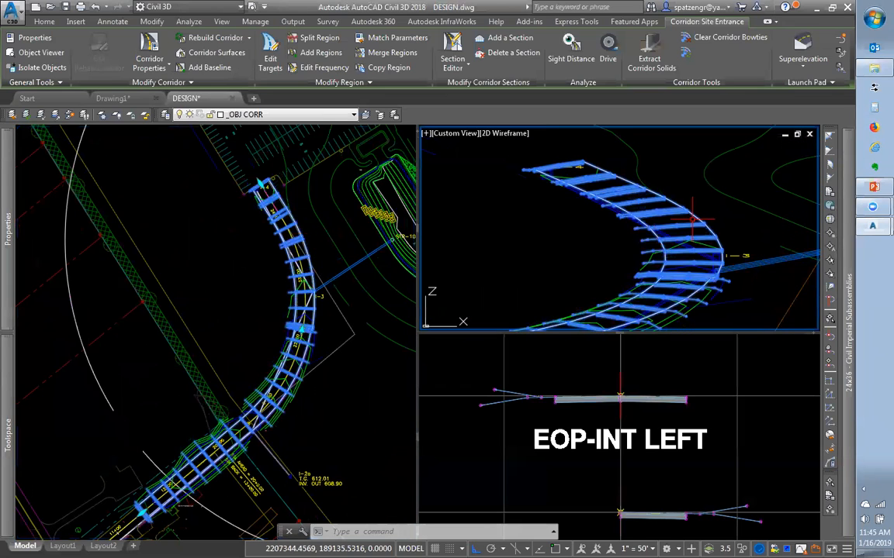
pyautogui.click(284, 329)
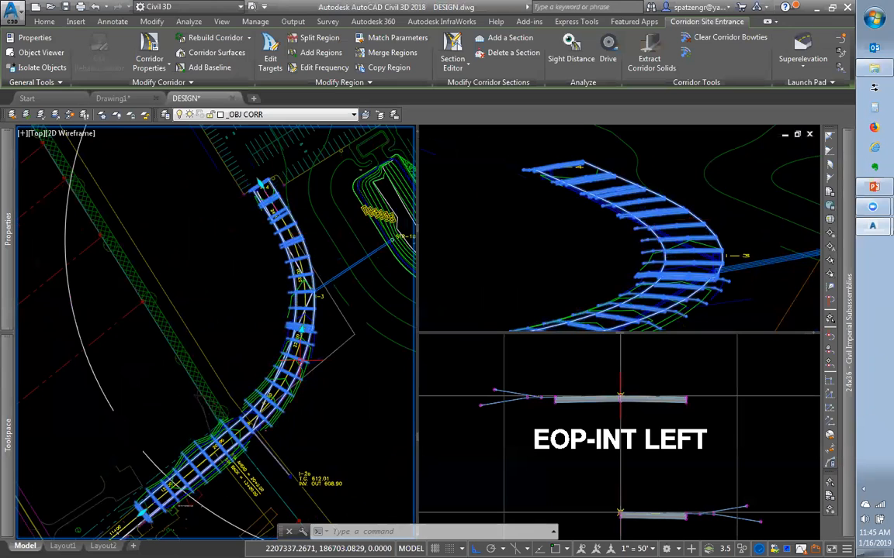
pyautogui.press('Escape')
pyautogui.click(297, 349)
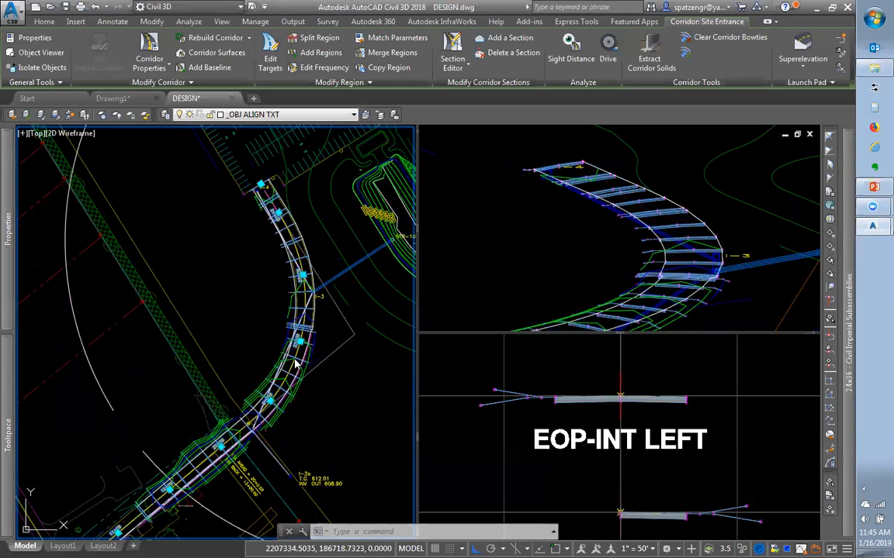
pyautogui.press('Escape')
pyautogui.click(290, 367)
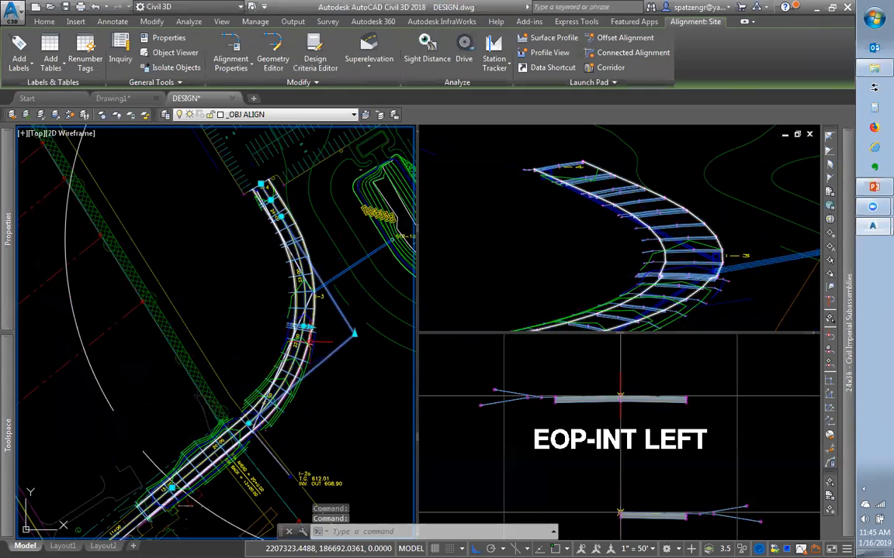
pyautogui.scroll(-2, 319, 330)
# Zoom the lower-right viewport out to show the full ROAD ASSEMBLIES table
pyautogui.click(463, 530)
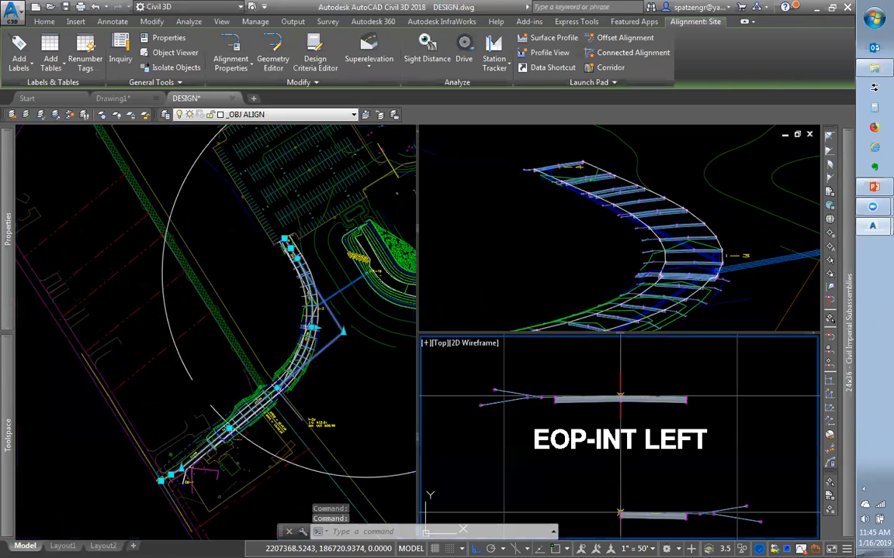
pyautogui.scroll(-2, 647, 448)
pyautogui.click(393, 412)
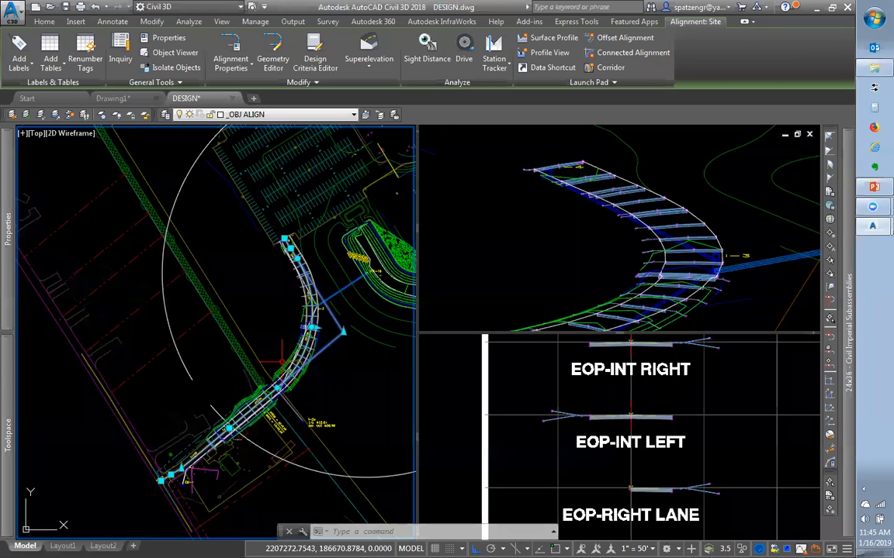
pyautogui.click(564, 419)
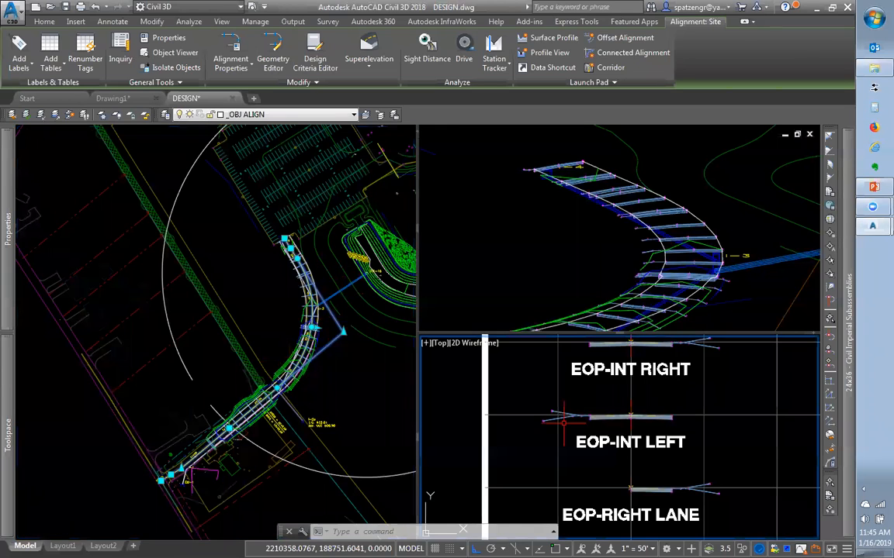
pyautogui.scroll(-5, 564, 419)
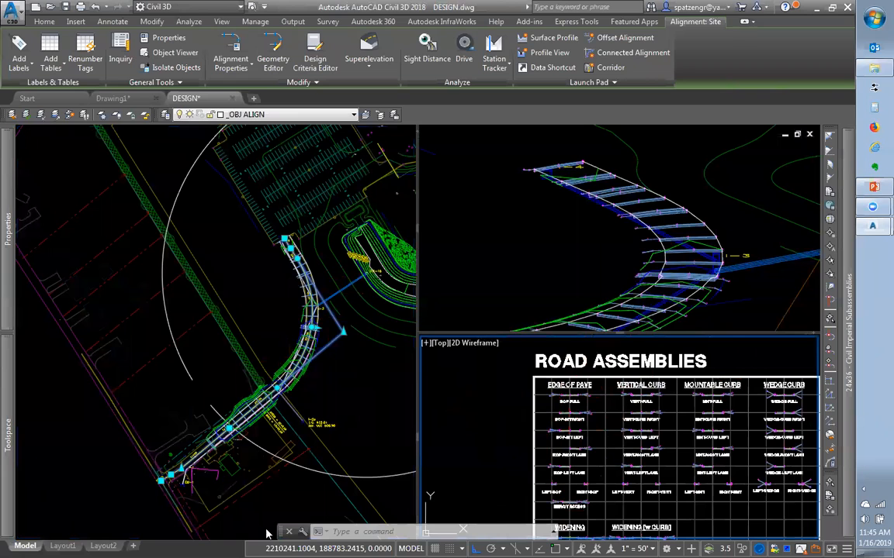
pyautogui.click(335, 398)
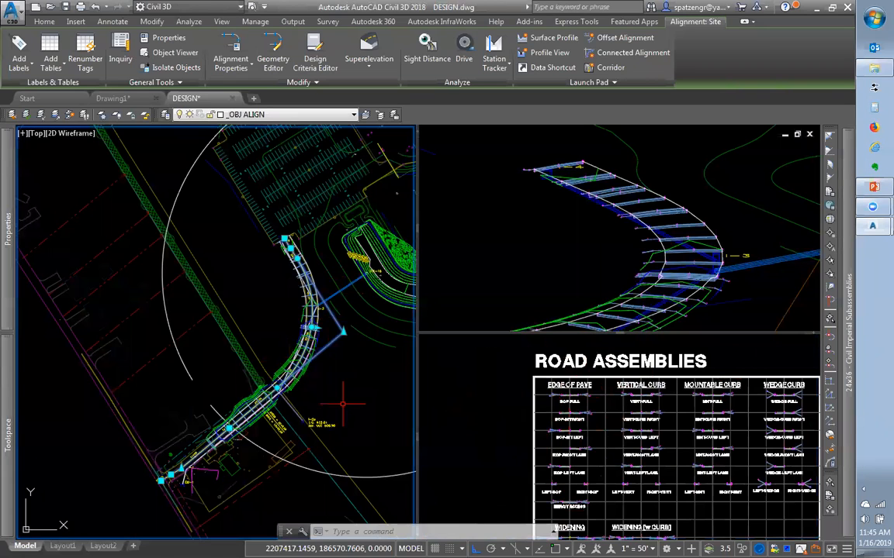
pyautogui.scroll(4, 271, 309)
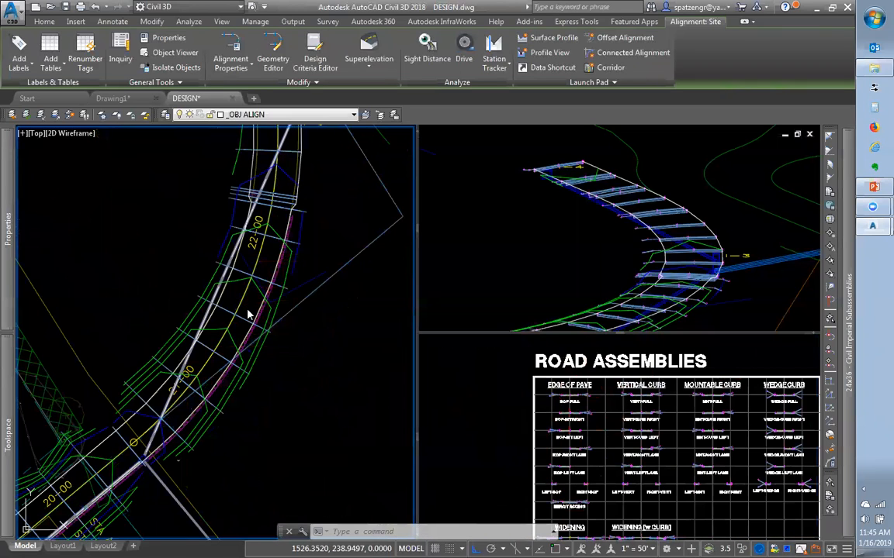
# In Site Entrance Corridor Properties, select the BL - Site baseline and open its assembly Frequency settings
pyautogui.click(229, 275)
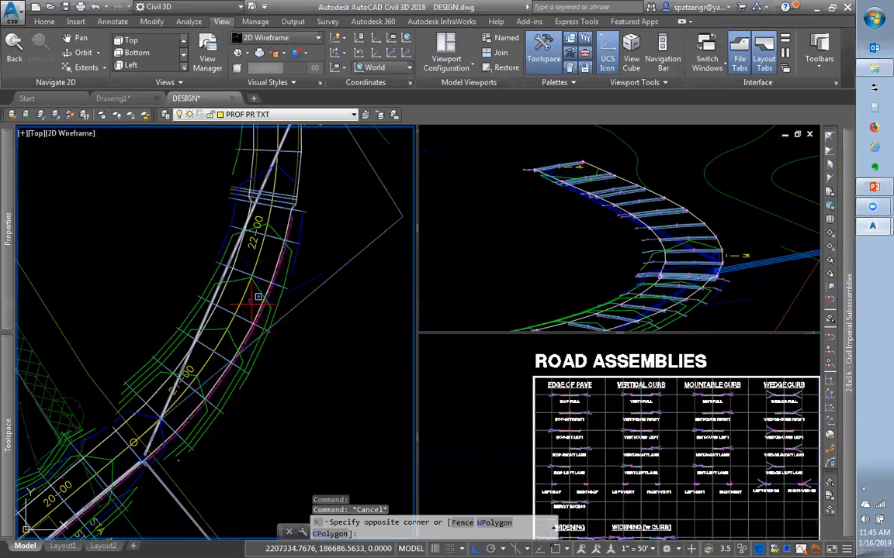
pyautogui.press('Escape')
pyautogui.moveTo(8, 438)
pyautogui.click(110, 305)
pyautogui.rightClick(109, 305)
pyautogui.click(147, 308)
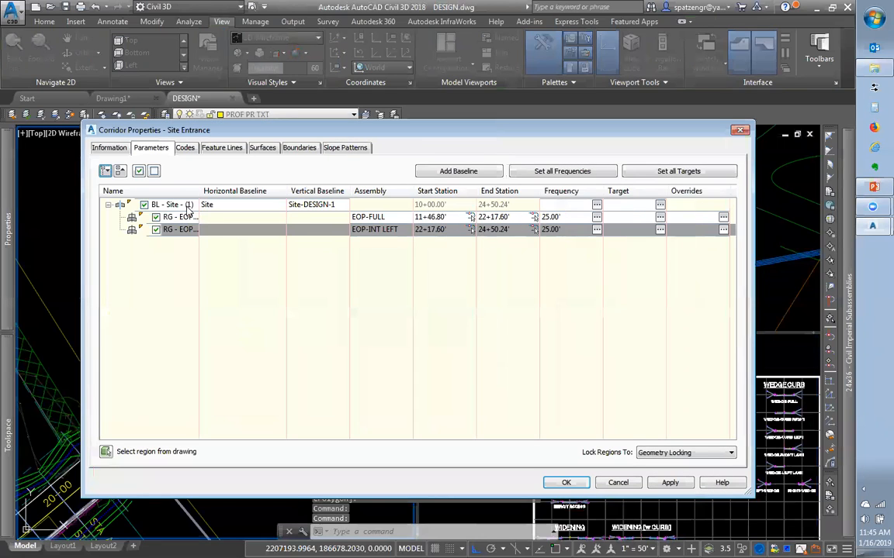
pyautogui.click(177, 206)
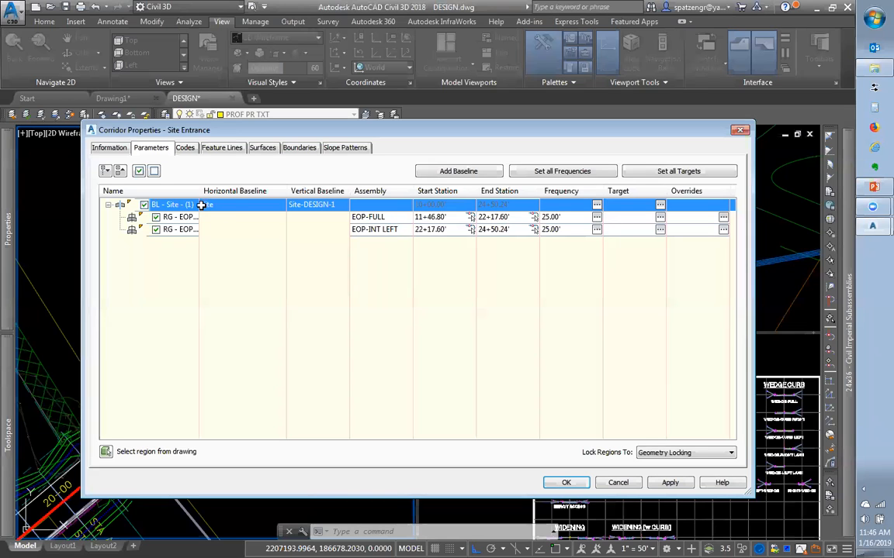
pyautogui.click(597, 206)
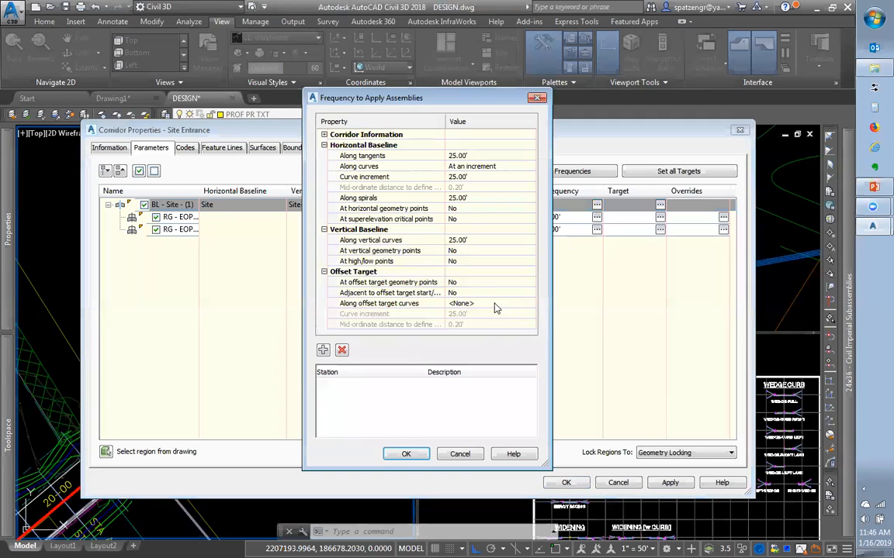
# Set horizontal, superelevation, vertical, high/low, offset target and adjacent-to-offset target points to Yes
pyautogui.click(455, 209)
pyautogui.click(463, 220)
pyautogui.click(464, 219)
pyautogui.click(463, 220)
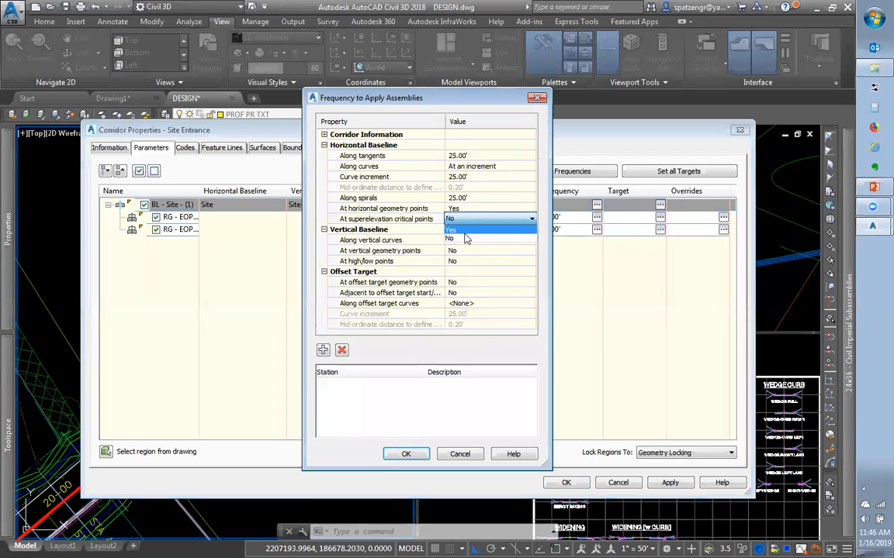
pyautogui.click(464, 230)
pyautogui.click(460, 252)
pyautogui.click(464, 272)
pyautogui.click(466, 262)
pyautogui.click(469, 283)
pyautogui.click(468, 283)
pyautogui.click(469, 294)
pyautogui.click(469, 293)
pyautogui.click(469, 304)
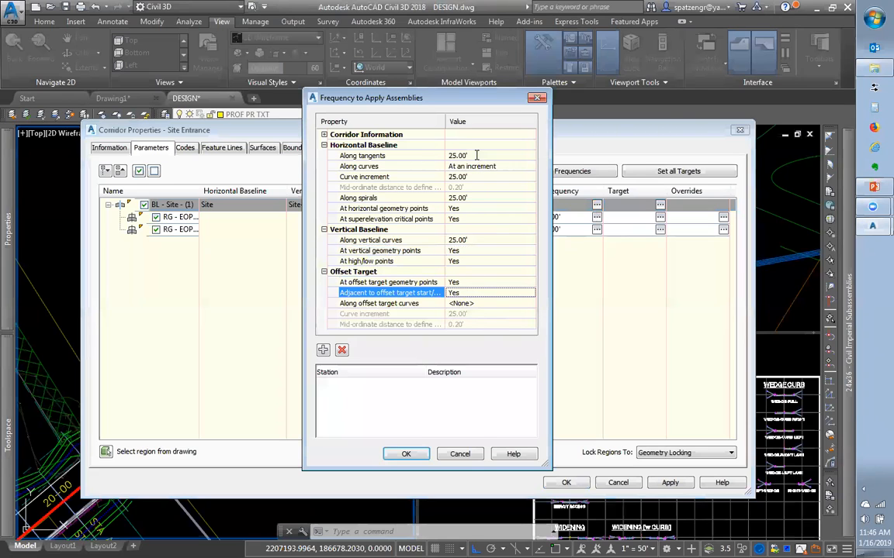
# Set along tangents, curve increment, along spirals and along vertical curves to 10.00' and accept
pyautogui.click(477, 155)
pyautogui.write('5')
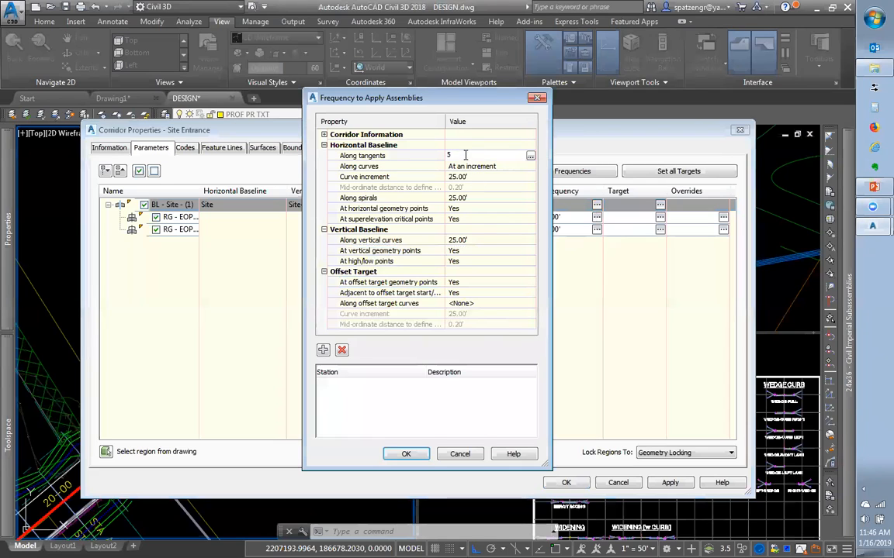
pyautogui.write('10')
pyautogui.press('Return')
pyautogui.click(469, 177)
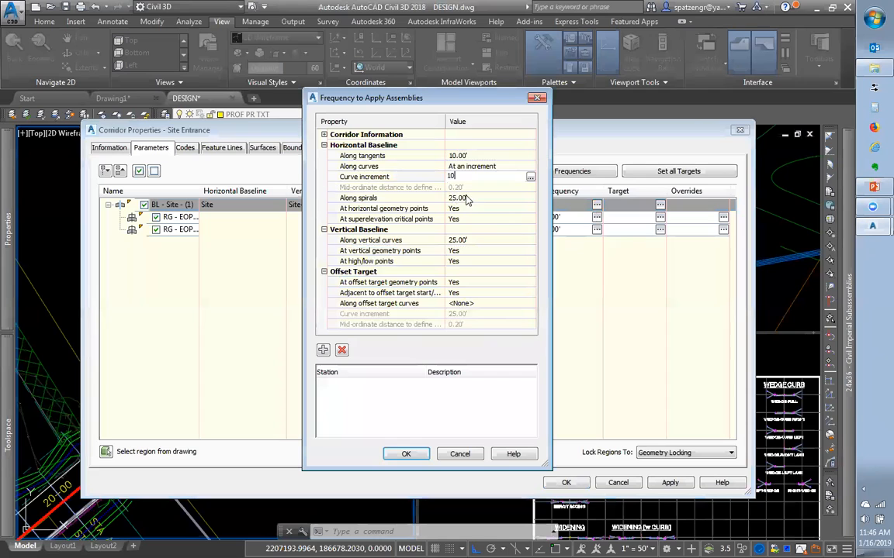
pyautogui.click(466, 197)
pyautogui.write('10')
pyautogui.press('Return')
pyautogui.click(468, 240)
pyautogui.write('10')
pyautogui.press('Return')
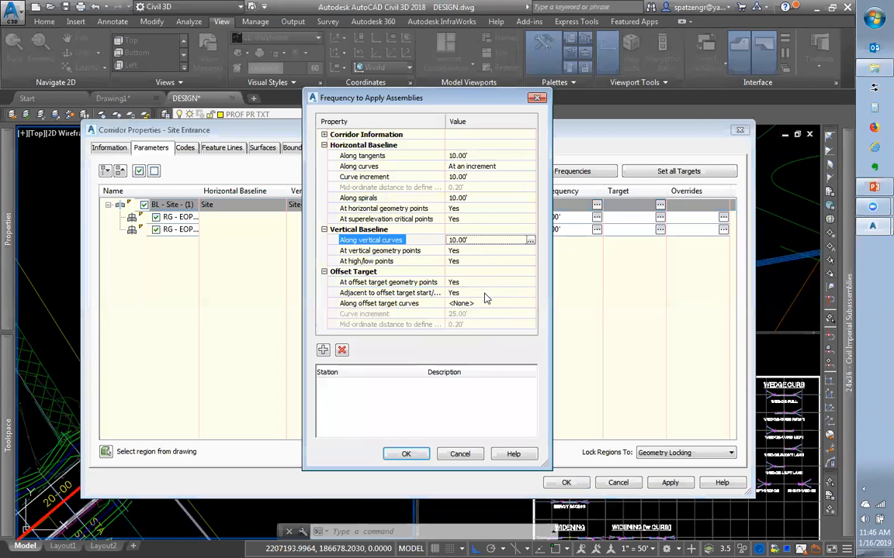
pyautogui.click(405, 454)
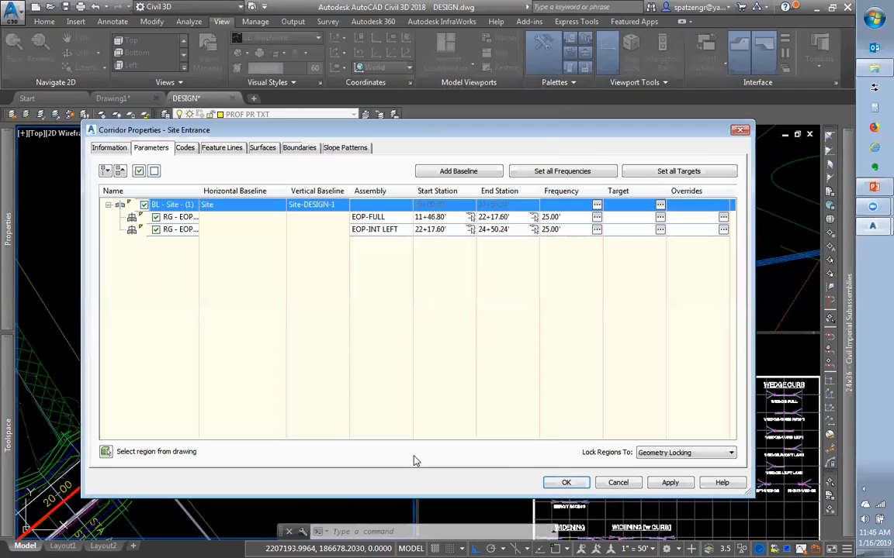
# Rebuild the Site Entrance corridor and zoom the 3D view to inspect the denser sections
pyautogui.click(565, 482)
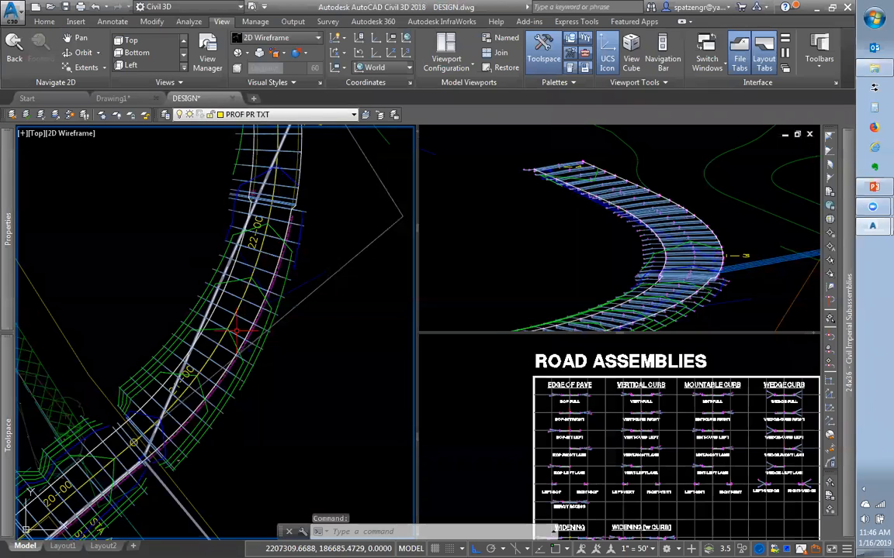
pyautogui.click(593, 231)
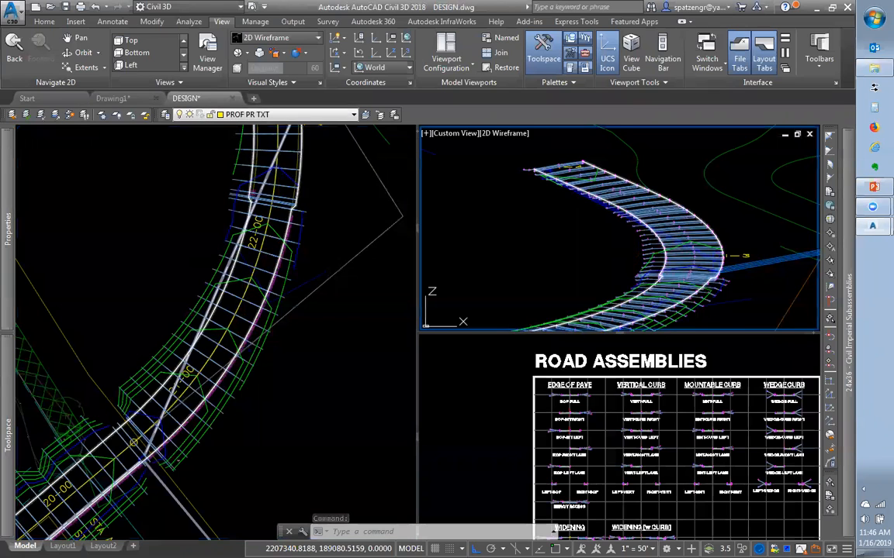
pyautogui.scroll(2, 599, 230)
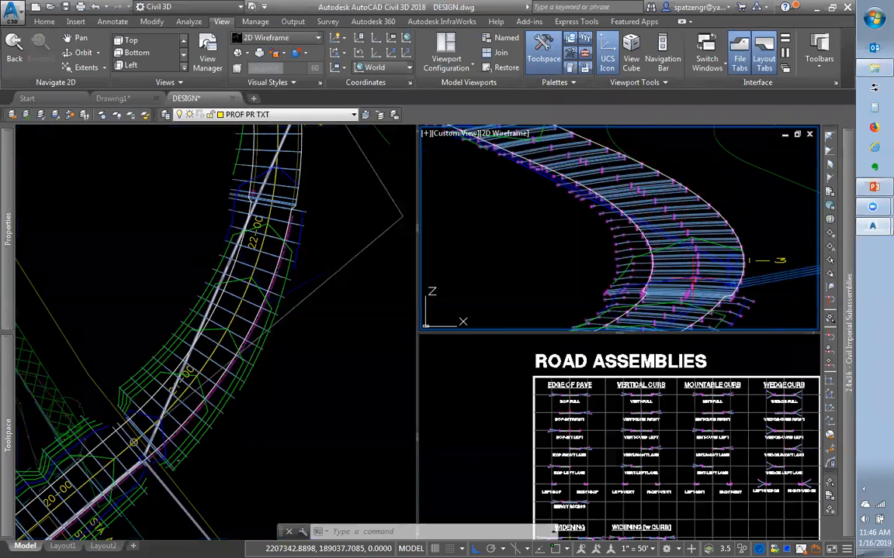
pyautogui.scroll(-6, 652, 307)
pyautogui.scroll(5, 651, 306)
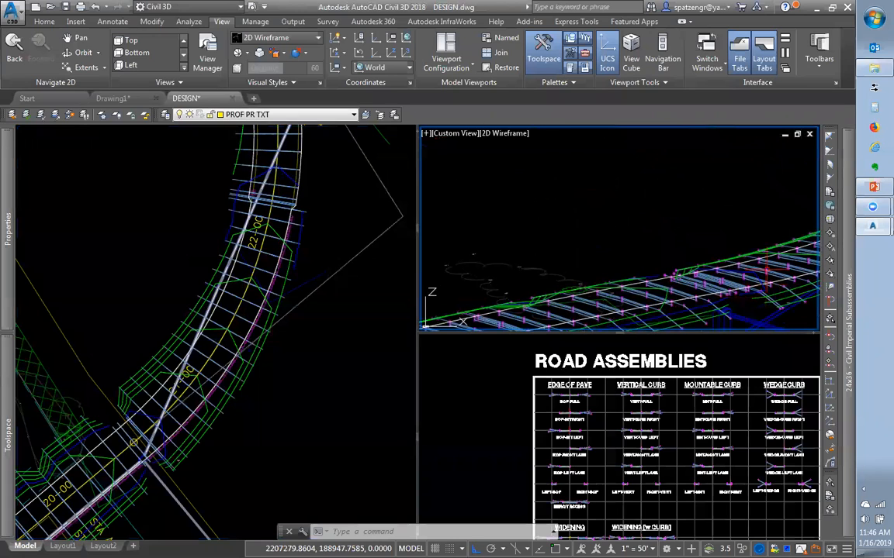
# Zoom the plan view to the corridor near structure I-2a and select the pipe ending there
pyautogui.click(221, 440)
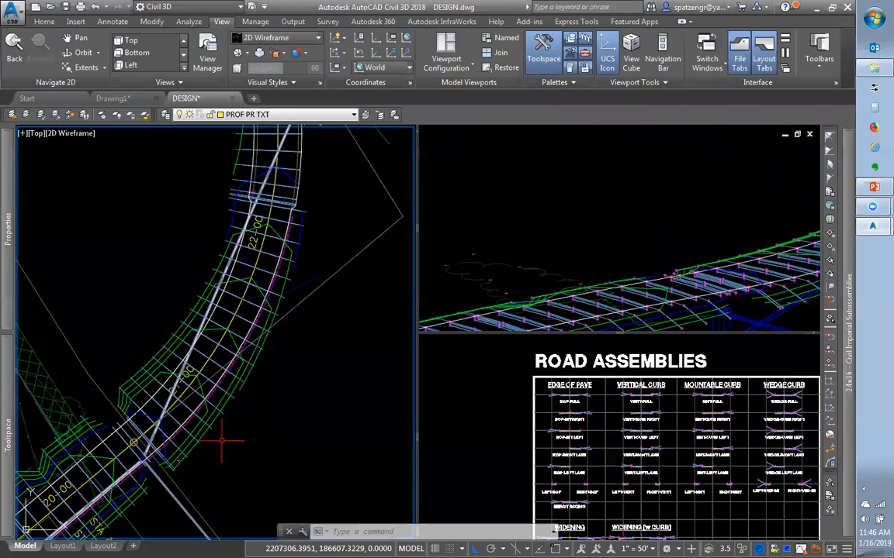
pyautogui.scroll(-1, 261, 425)
pyautogui.scroll(1, 217, 448)
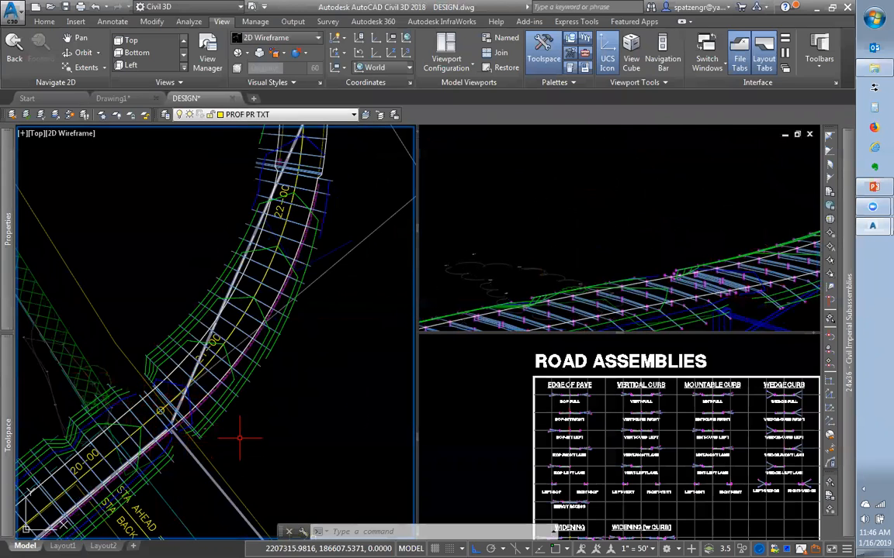
pyautogui.scroll(-3, 235, 429)
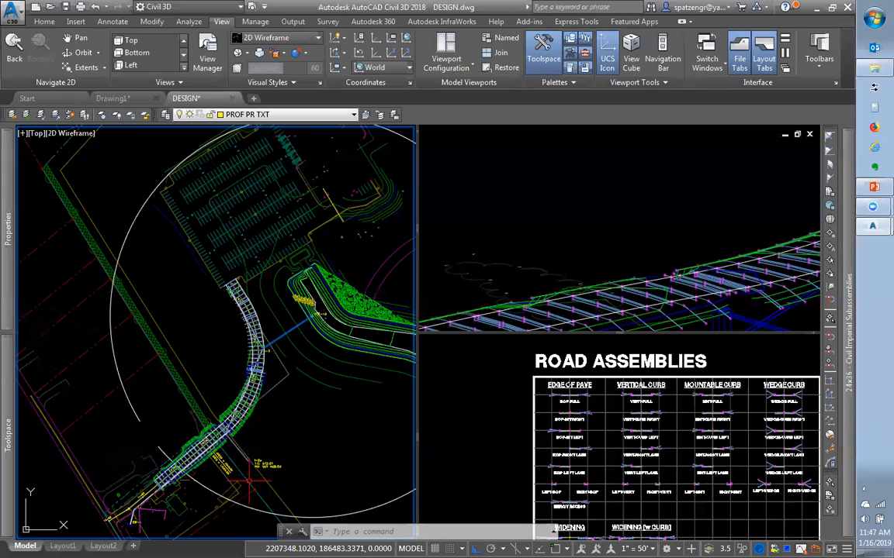
pyautogui.scroll(5, 249, 481)
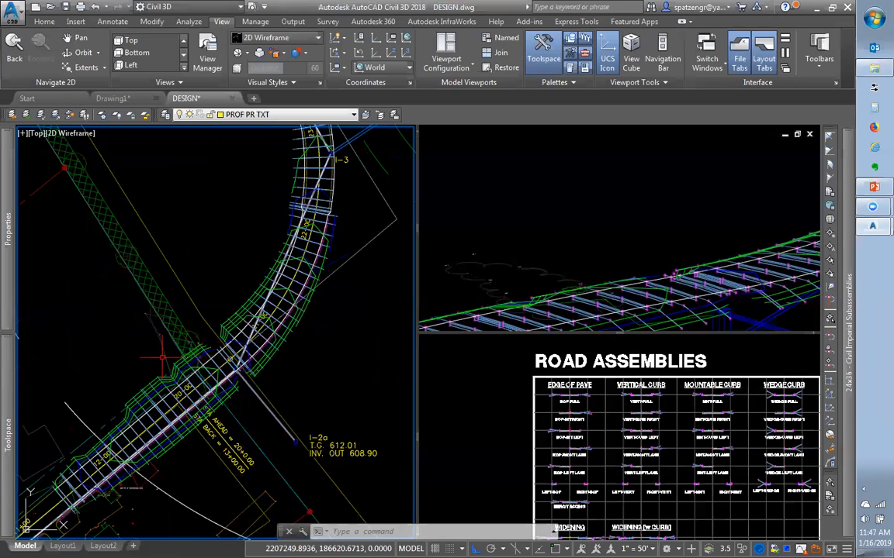
pyautogui.moveTo(219, 346)
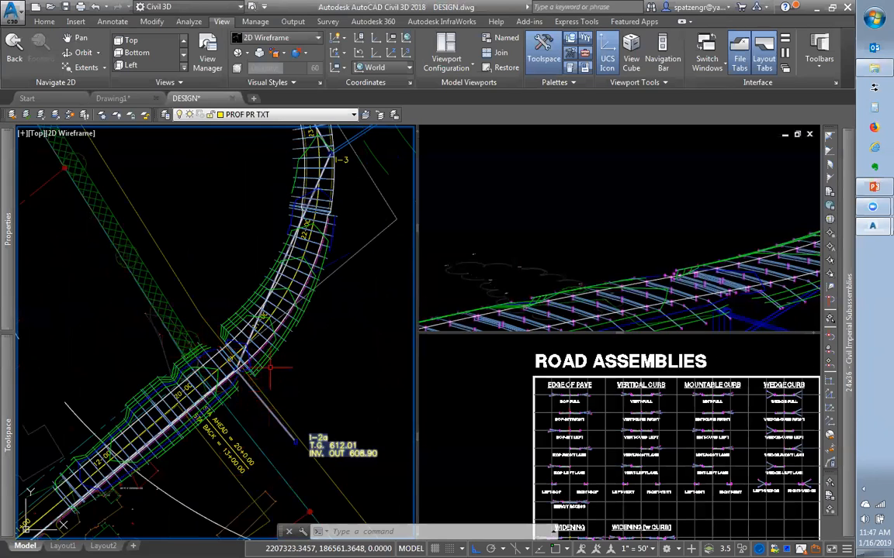
pyautogui.click(295, 438)
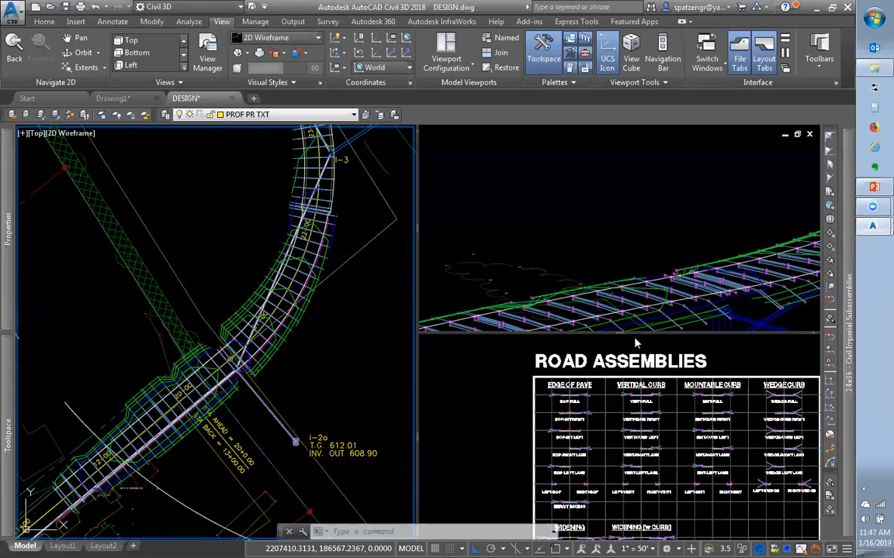
# Zoom the lower-right viewport to the Site Drive - Pipe Run profile at STA 20+51.3
pyautogui.click(657, 386)
pyautogui.scroll(-5, 640, 448)
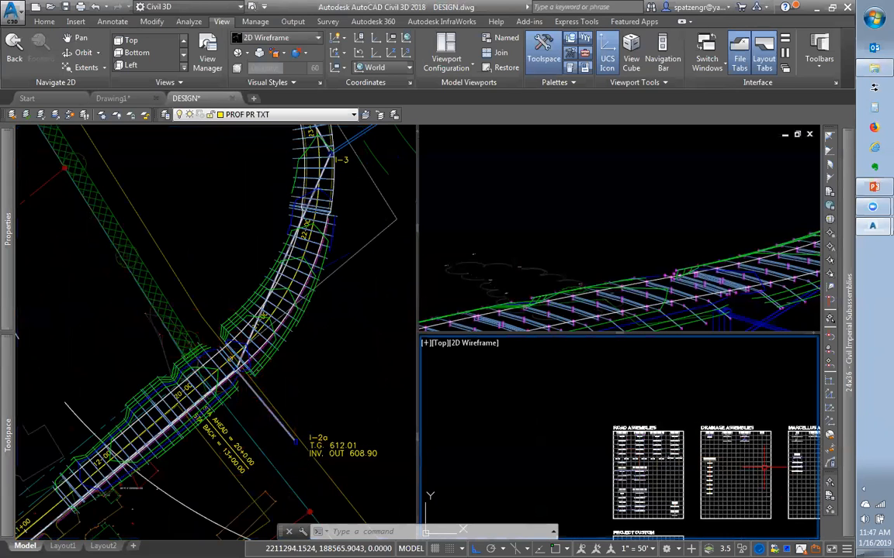
pyautogui.scroll(-5, 697, 458)
pyautogui.scroll(-5, 662, 472)
pyautogui.scroll(7, 684, 506)
pyautogui.scroll(3, 660, 456)
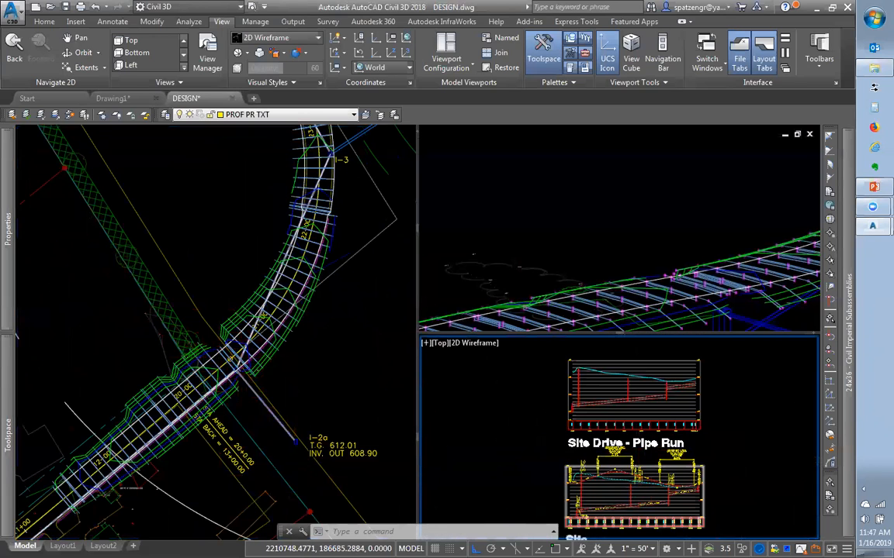
pyautogui.scroll(4, 621, 491)
pyautogui.scroll(5, 619, 487)
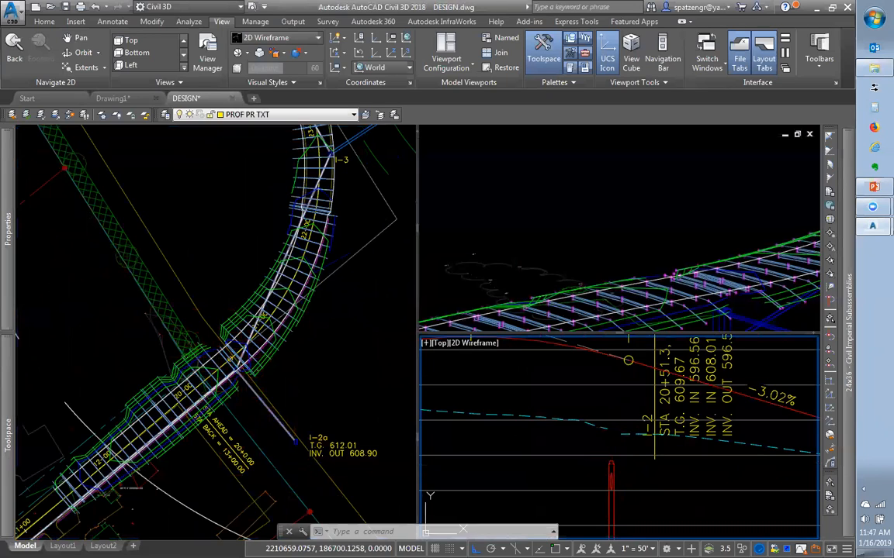
# Select storm structure I-2a in plan and grab its grip to stretch it
pyautogui.click(288, 435)
pyautogui.click(296, 442)
pyautogui.click(295, 442)
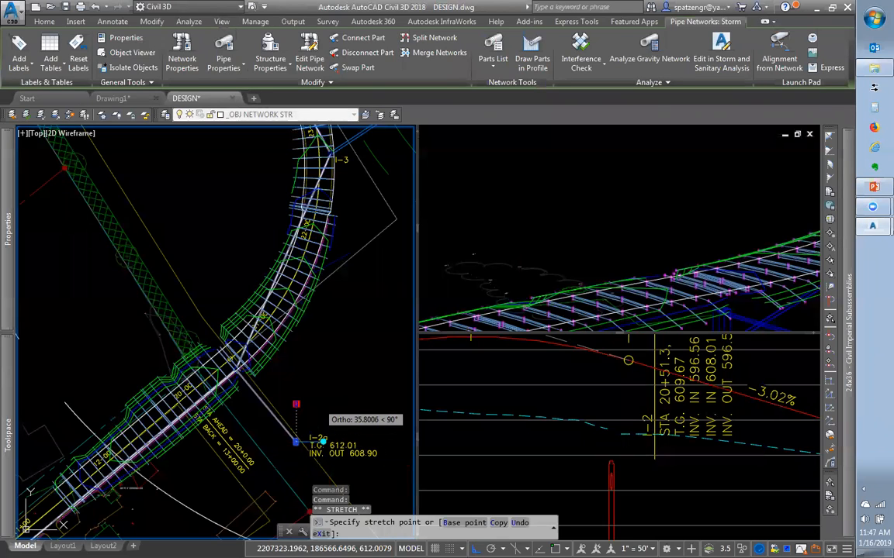
# With Ortho off (F8), place structure I-2a at a new spot and zoom in on it
pyautogui.press('F8')
pyautogui.click(339, 381)
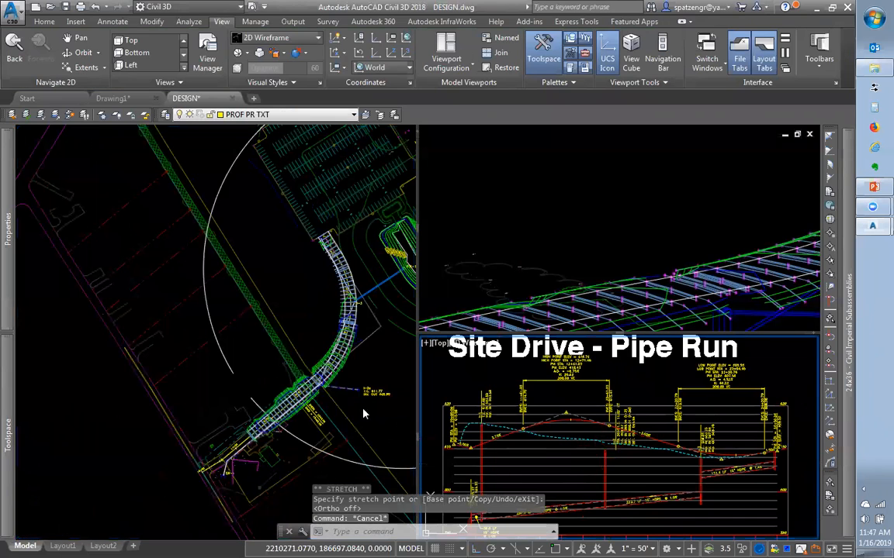
pyautogui.scroll(8, 305, 371)
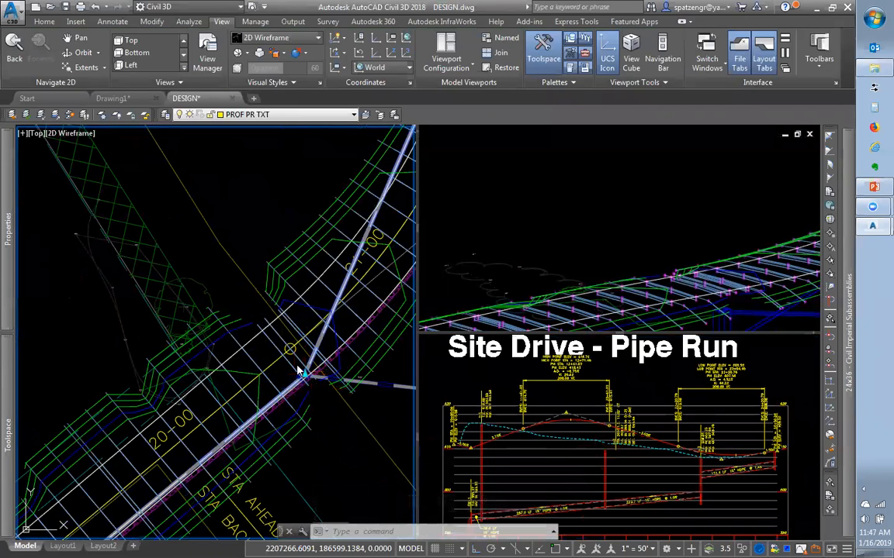
pyautogui.click(303, 379)
pyautogui.press('Escape')
pyautogui.click(317, 375)
pyautogui.scroll(4, 317, 375)
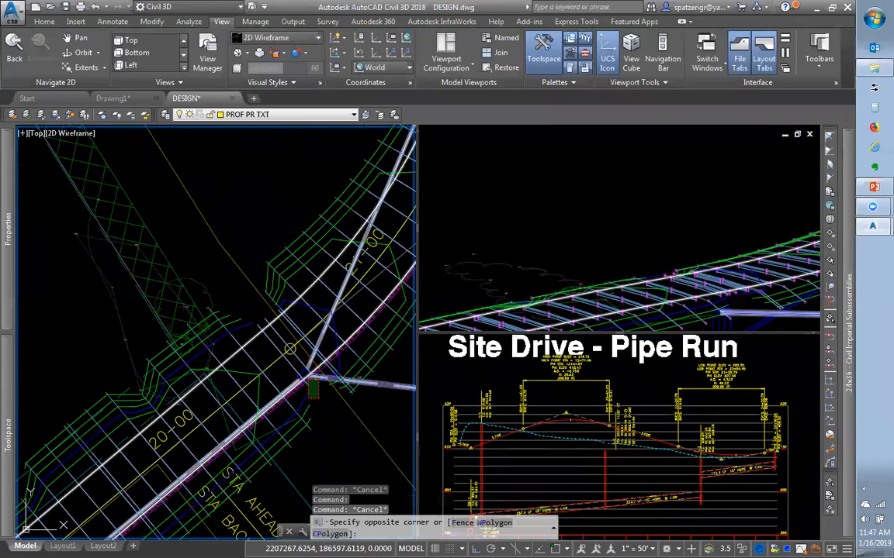
pyautogui.press('Escape')
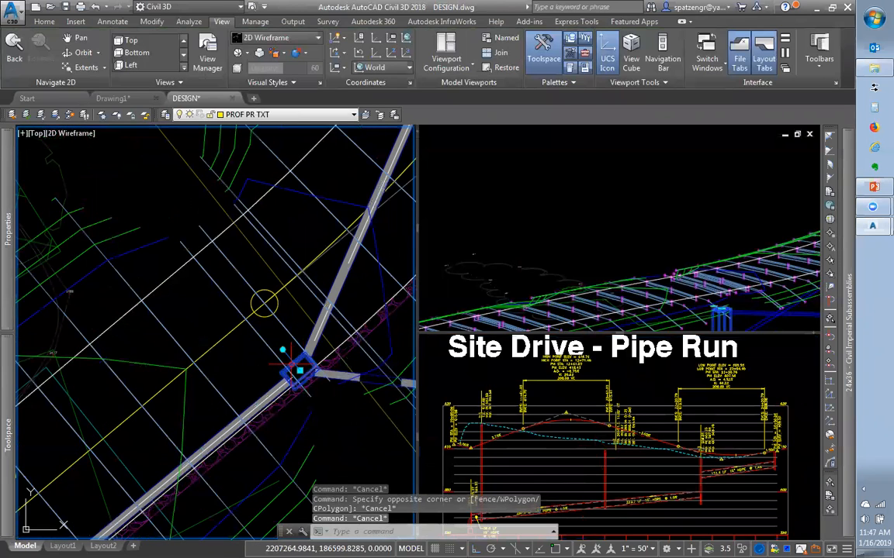
# Grip-stretch the storm structure onto the corridor edge, then bring up SubAssembly Parts in PowerPoint
pyautogui.click(295, 370)
pyautogui.click(295, 370)
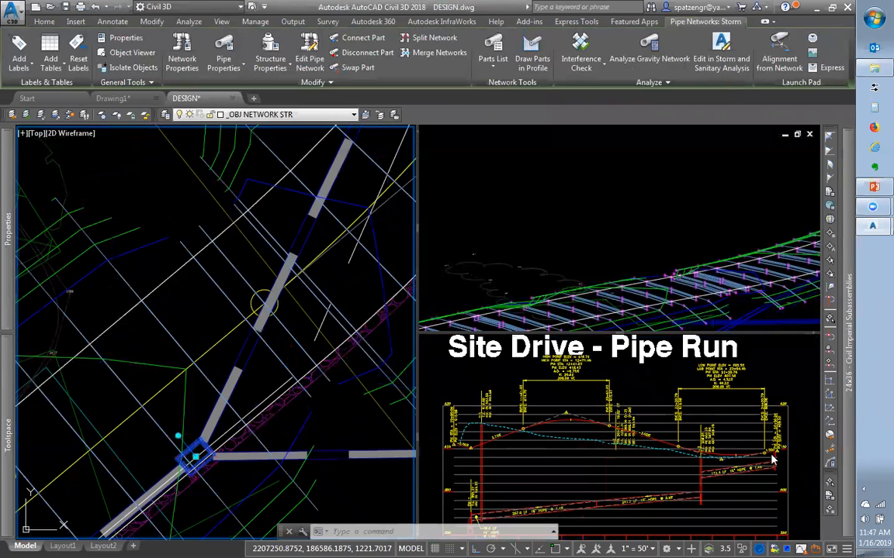
pyautogui.click(586, 473)
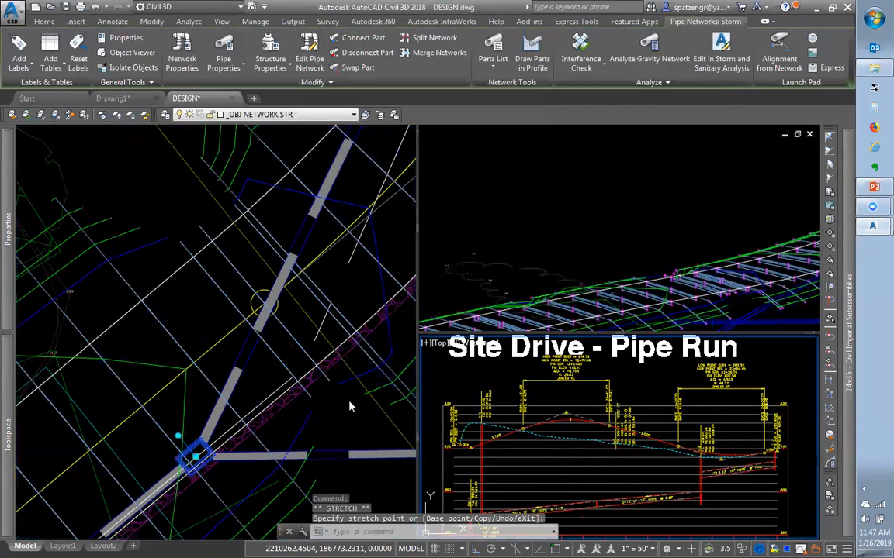
pyautogui.scroll(-5, 333, 399)
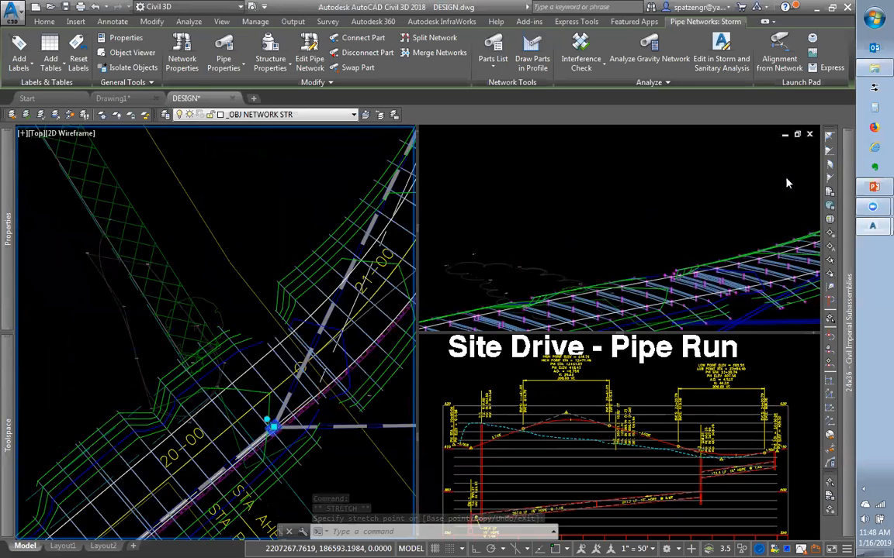
pyautogui.click(875, 187)
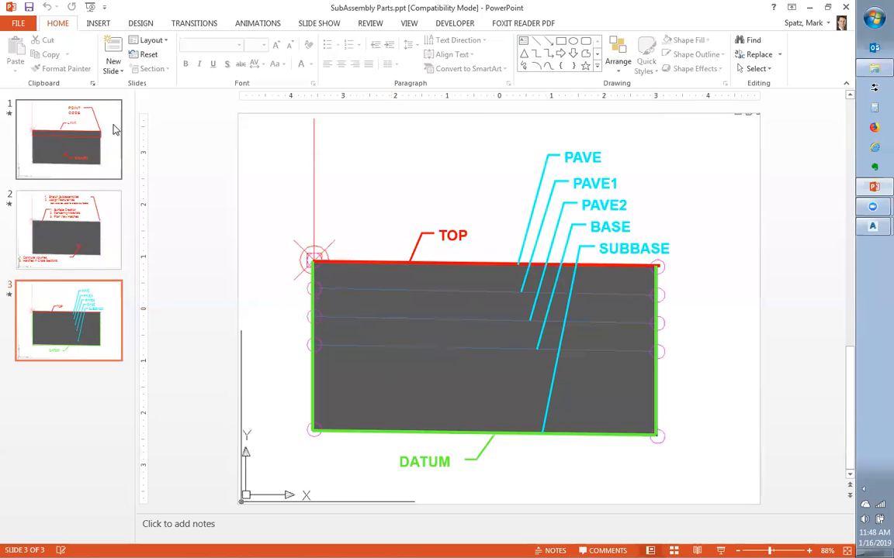
# Display slide 1 of SubAssembly Parts with its POINT CODE, LINK and SHAPE labels
pyautogui.click(88, 148)
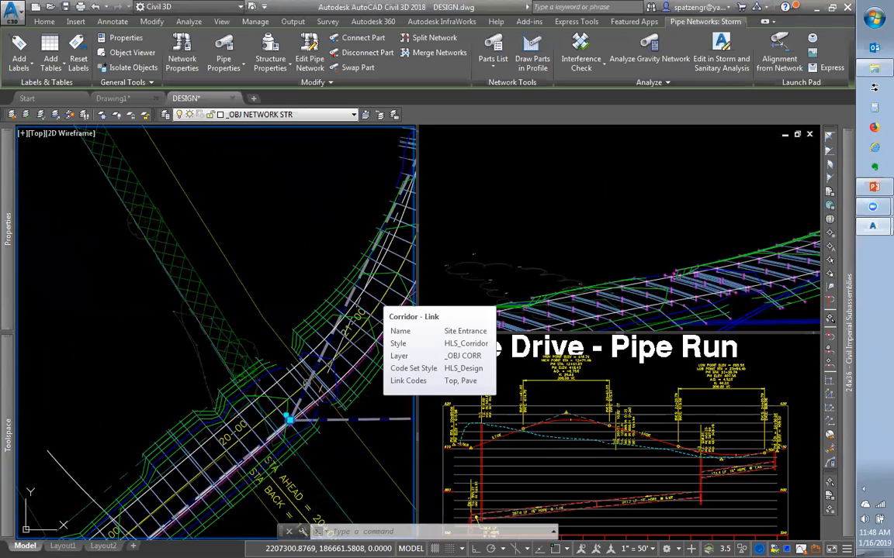
# Select the Site Entrance corridor and zoom into it in the 3D viewport
pyautogui.click(373, 299)
pyautogui.rightClick(375, 300)
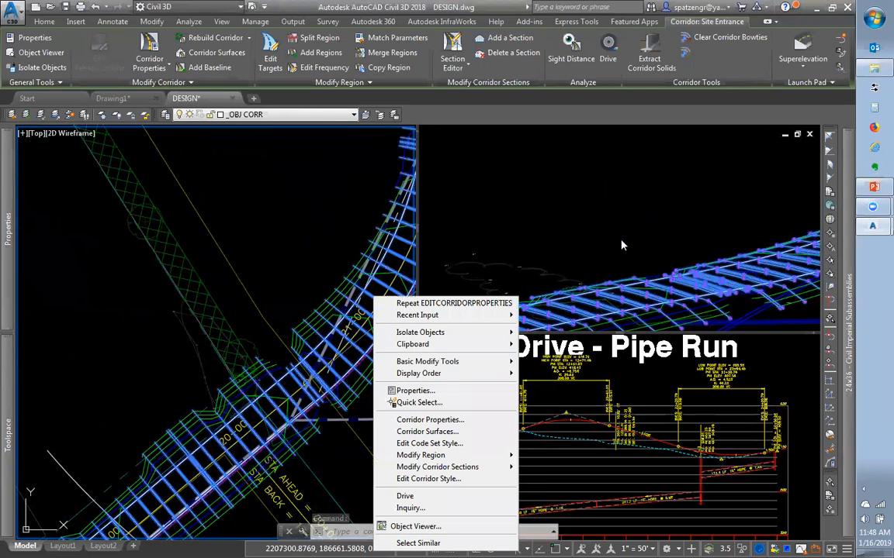
pyautogui.click(561, 222)
pyautogui.scroll(-5, 617, 247)
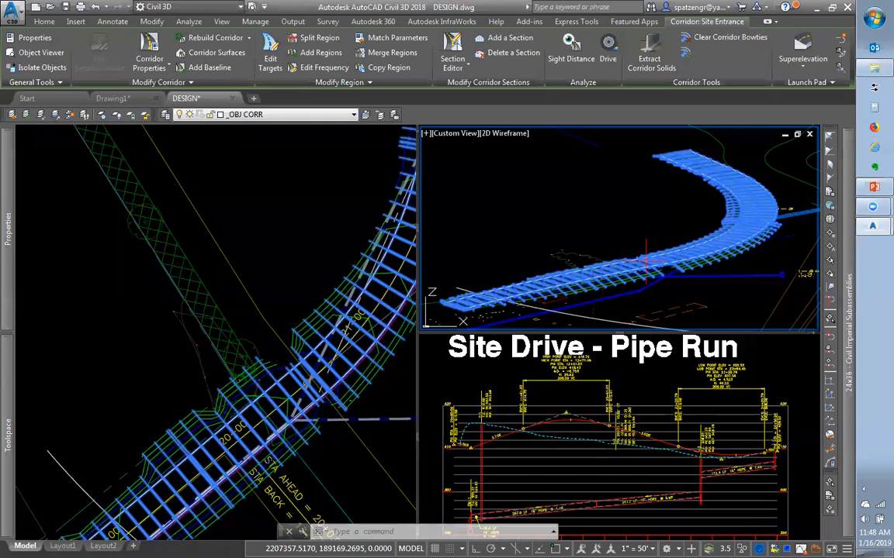
pyautogui.scroll(2, 769, 179)
pyautogui.scroll(2, 690, 163)
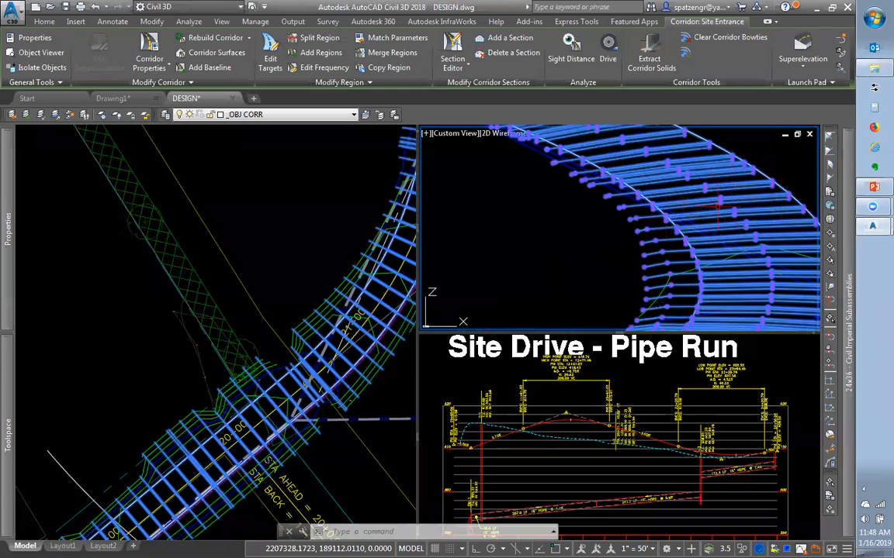
pyautogui.scroll(3, 776, 171)
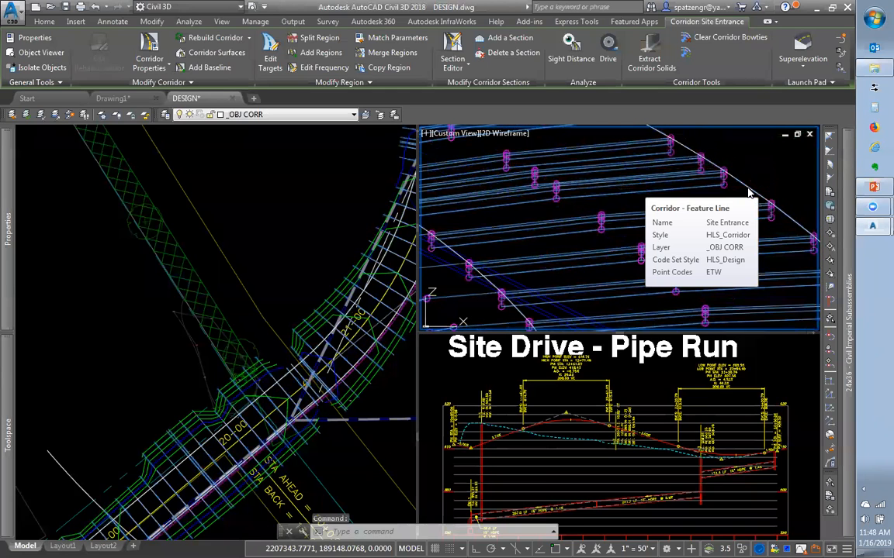
pyautogui.press('Escape')
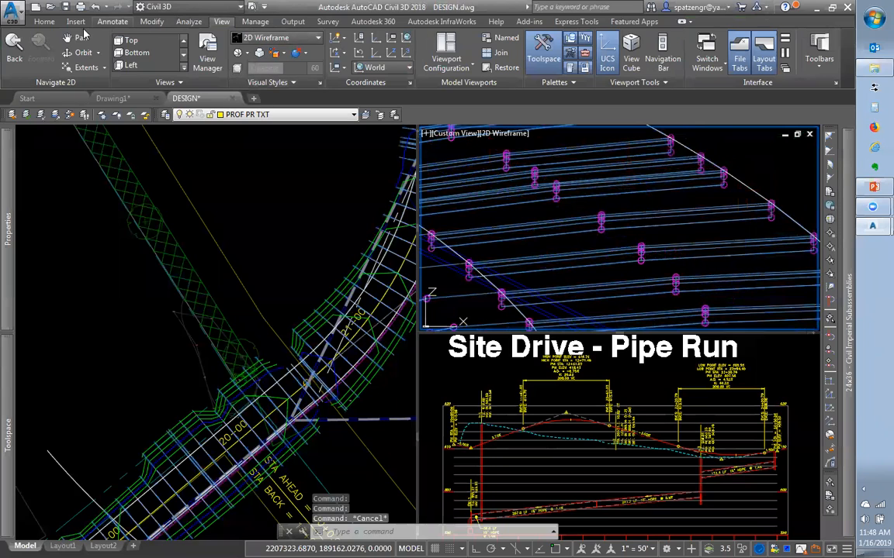
# On the Home tab, open the Feature Line dropdown offering Create Feature Line from Corridor
pyautogui.click(44, 20)
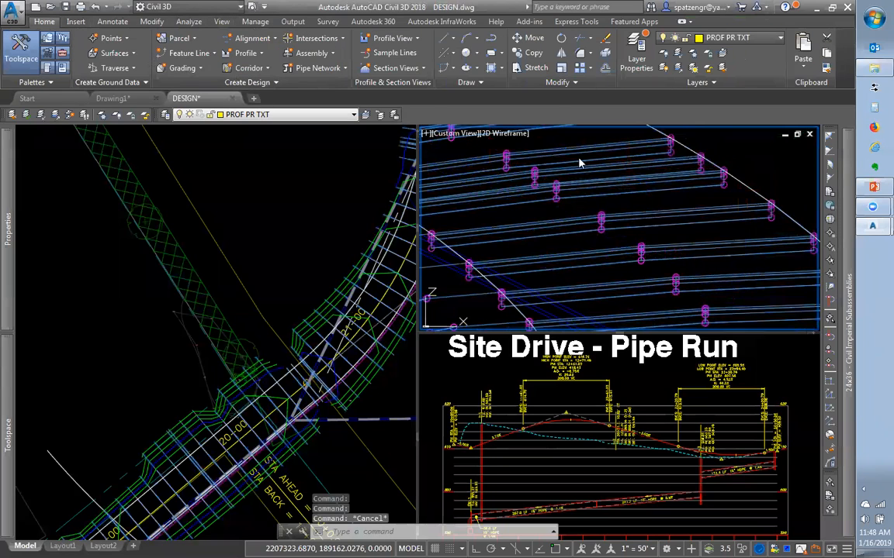
pyautogui.click(746, 186)
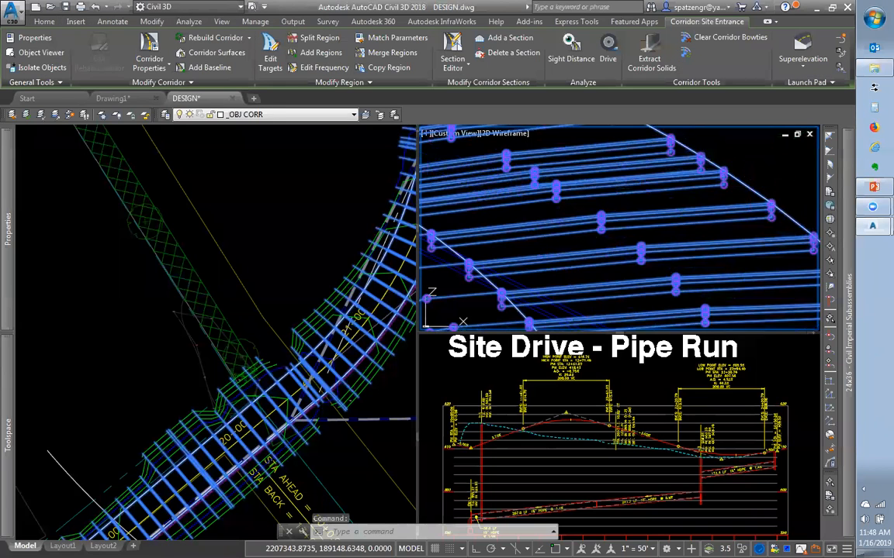
pyautogui.press('Escape')
pyautogui.press('Escape')
pyautogui.click(188, 53)
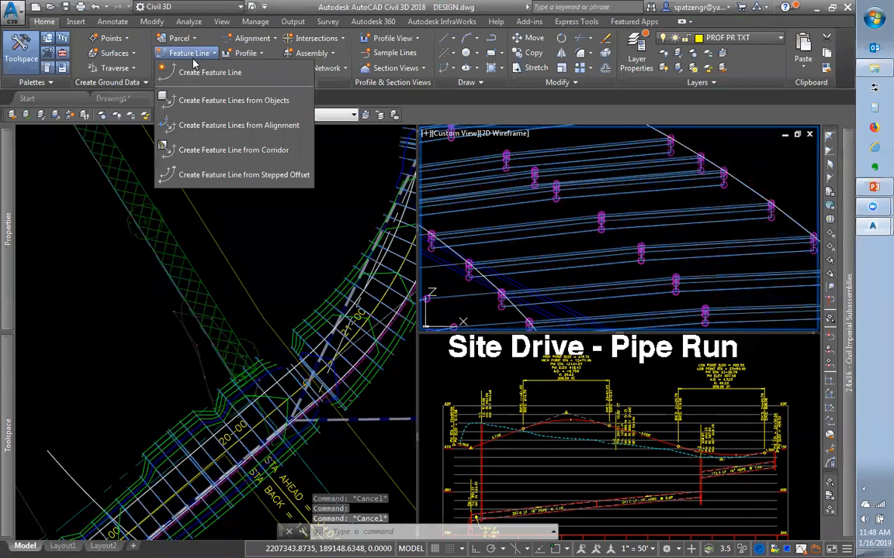
# Run Create Feature Line from Corridor and pick the ETW and Hinge lines in the Top viewport
pyautogui.click(206, 153)
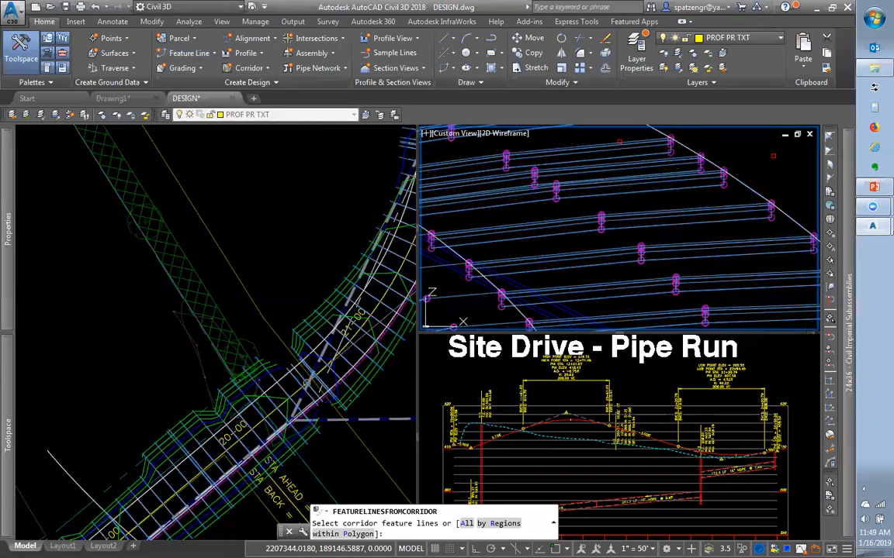
pyautogui.click(731, 191)
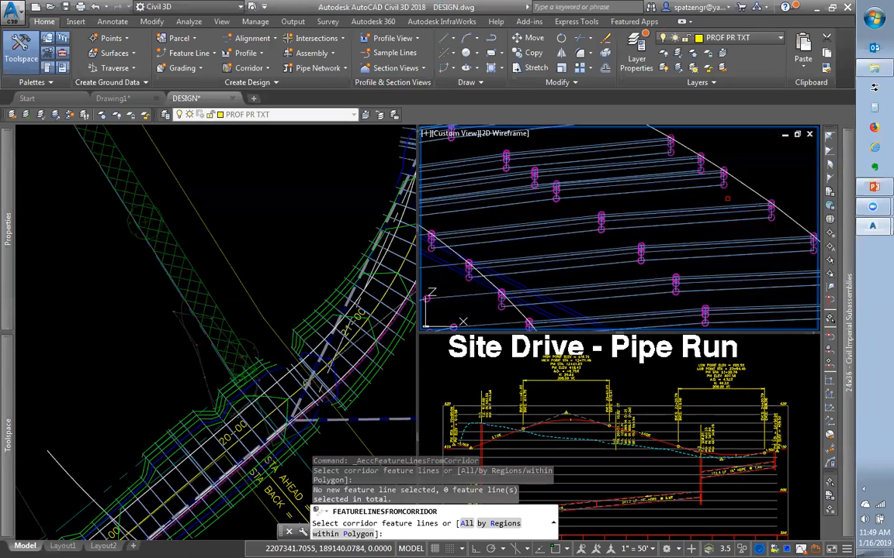
pyautogui.click(286, 401)
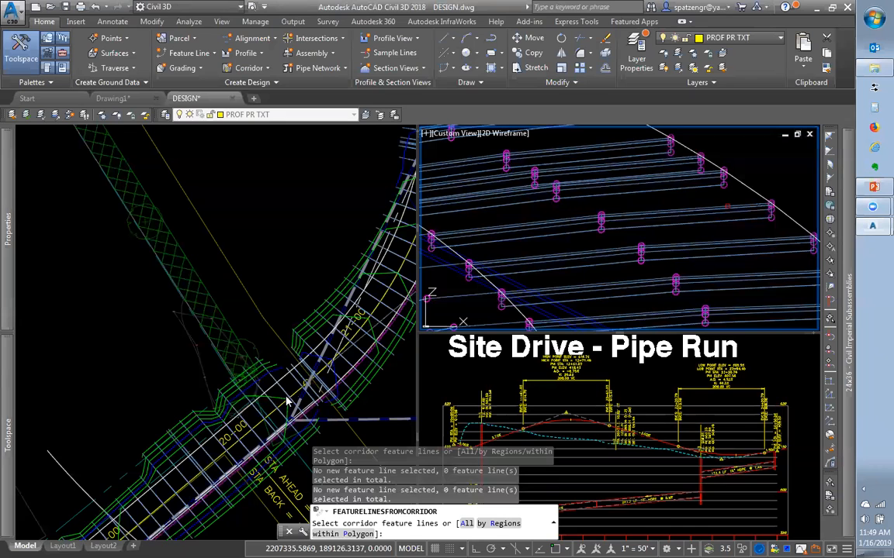
pyautogui.click(390, 341)
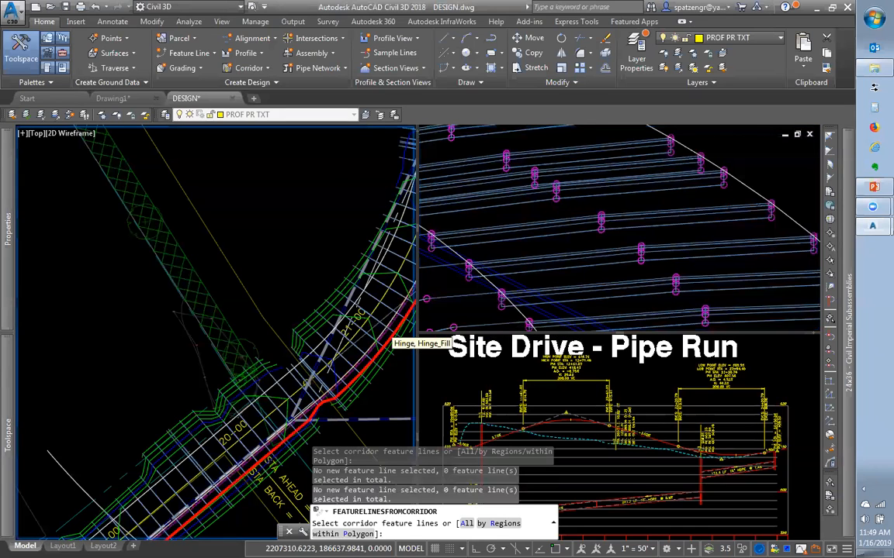
pyautogui.scroll(5, 392, 347)
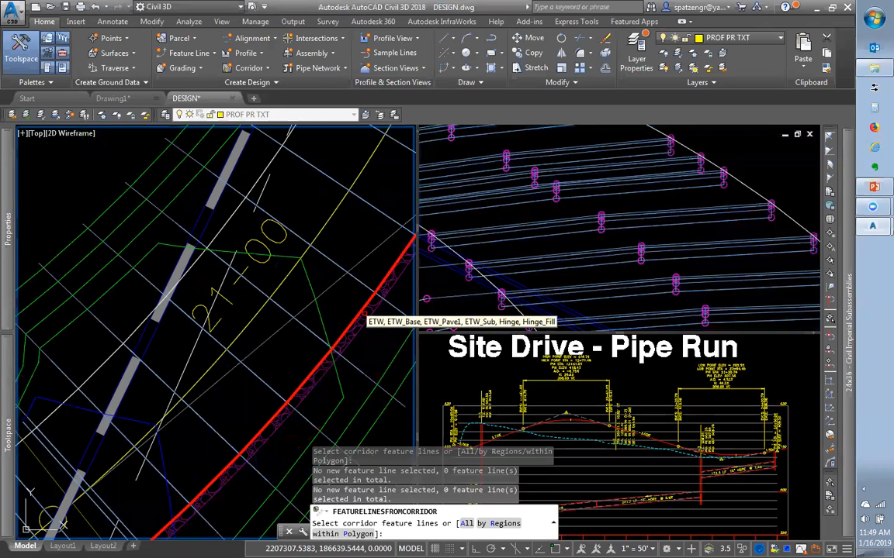
pyautogui.click(360, 313)
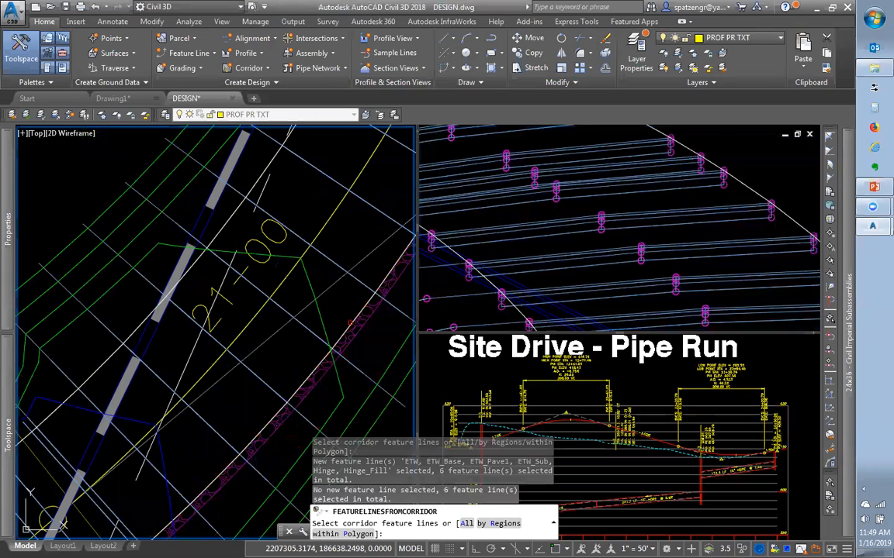
pyautogui.click(344, 332)
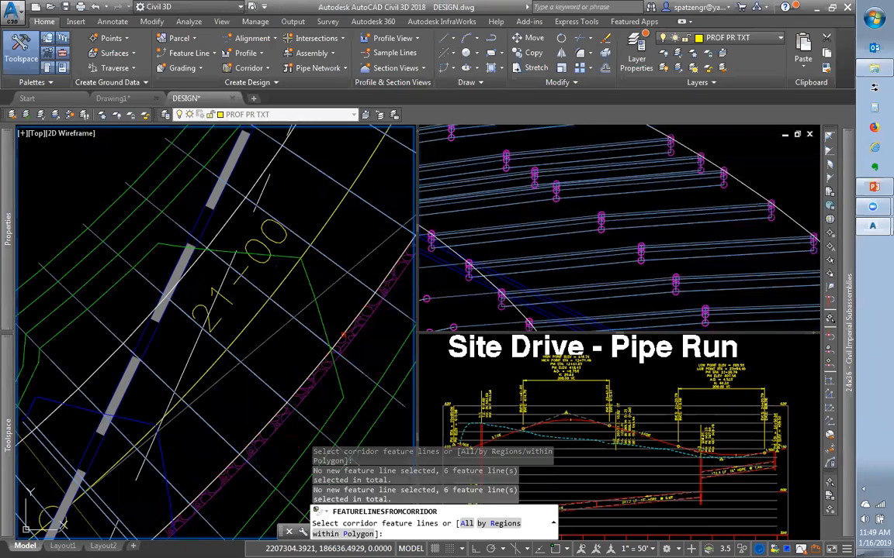
pyautogui.press('Return')
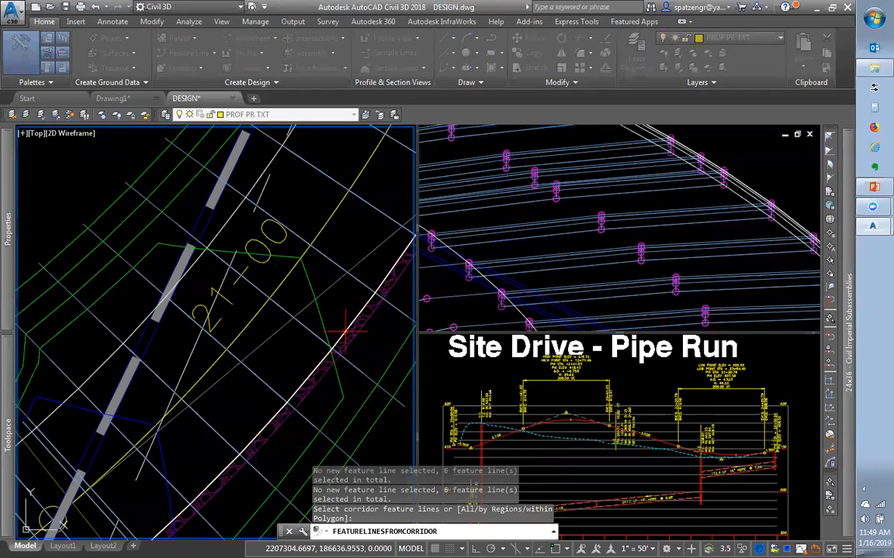
# Select an extracted feature line in the 3D view to check it, then return to plan
pyautogui.click(360, 338)
pyautogui.click(734, 187)
pyautogui.press('Escape')
pyautogui.press('Escape')
pyautogui.click(733, 188)
pyautogui.press('Escape')
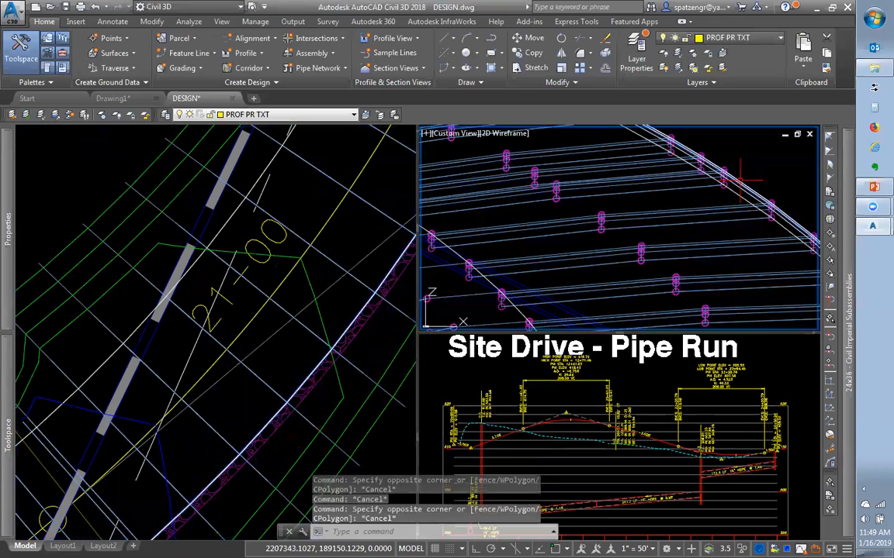
pyautogui.click(721, 204)
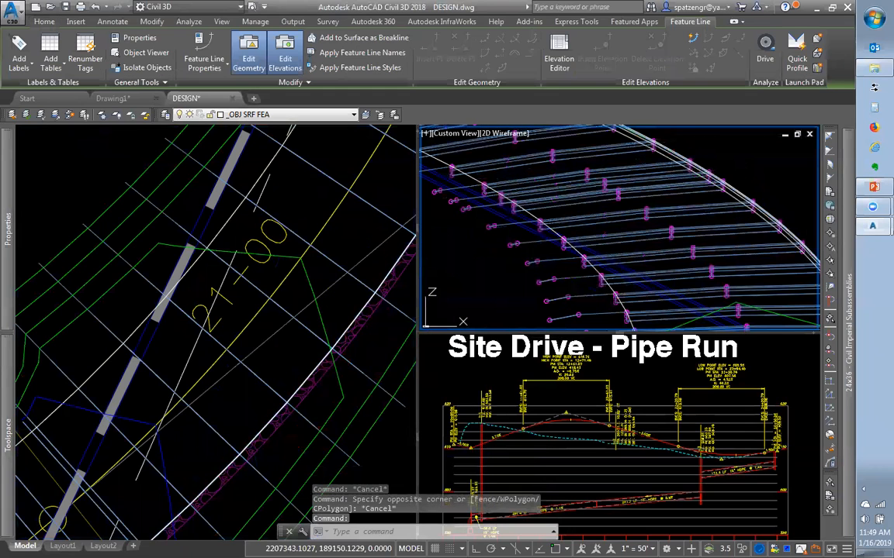
pyautogui.press('Escape')
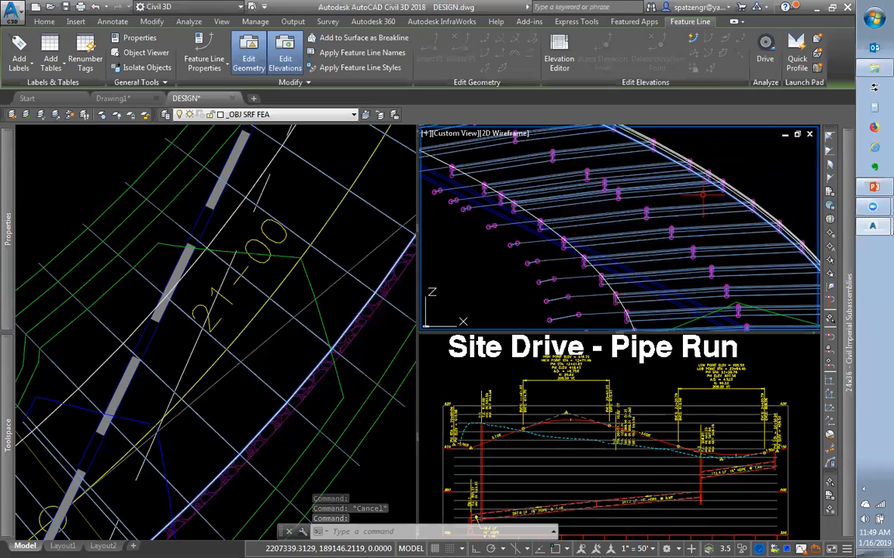
pyautogui.click(271, 335)
pyautogui.scroll(-8, 271, 335)
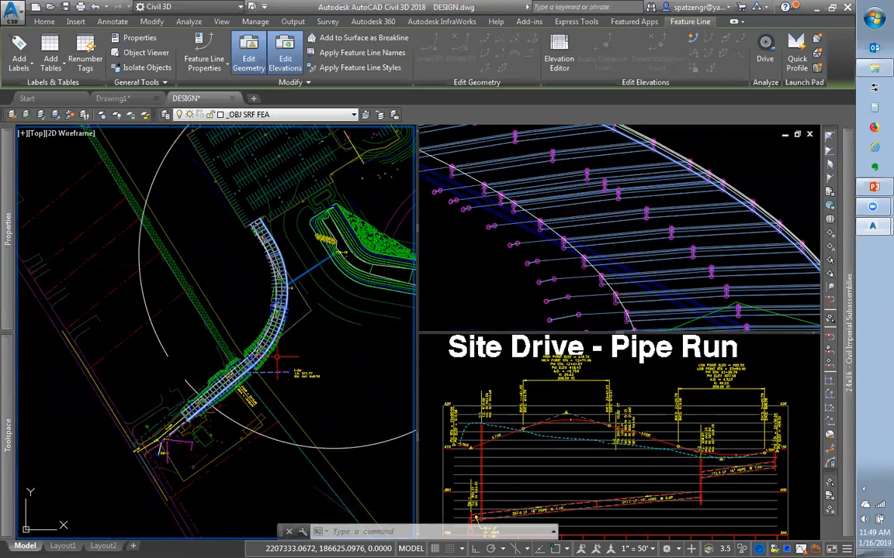
pyautogui.scroll(4, 268, 332)
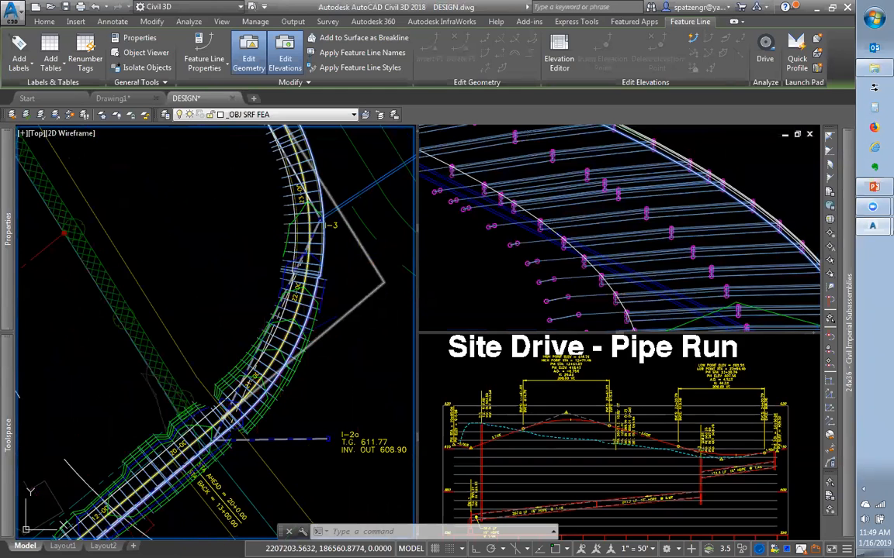
pyautogui.scroll(-5, 252, 382)
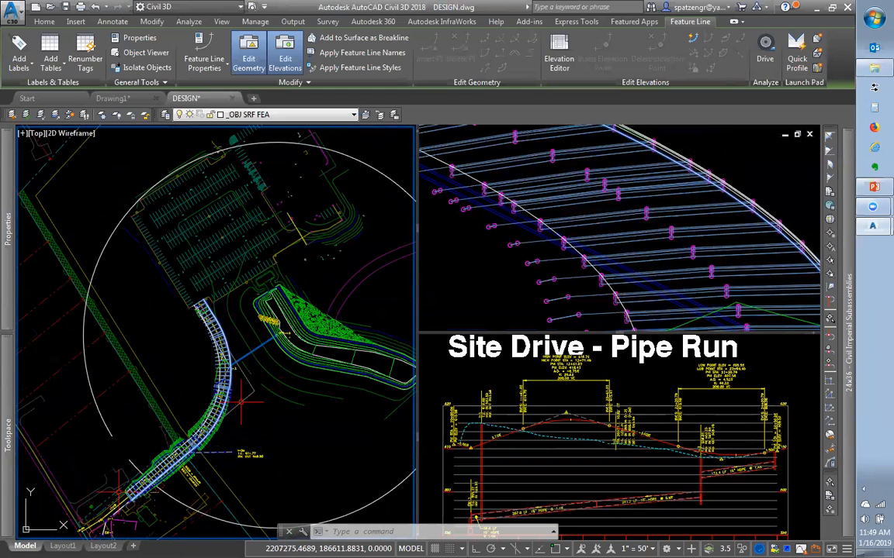
pyautogui.scroll(5, 242, 401)
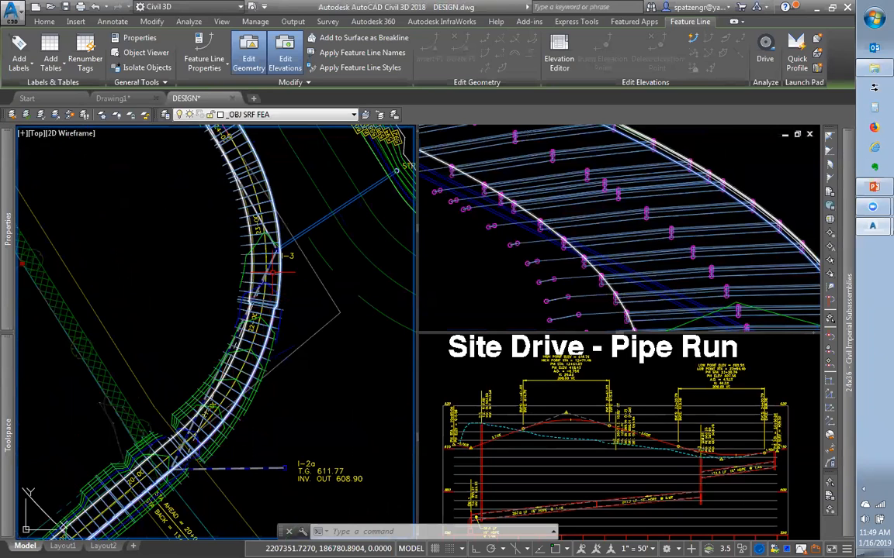
pyautogui.moveTo(271, 274)
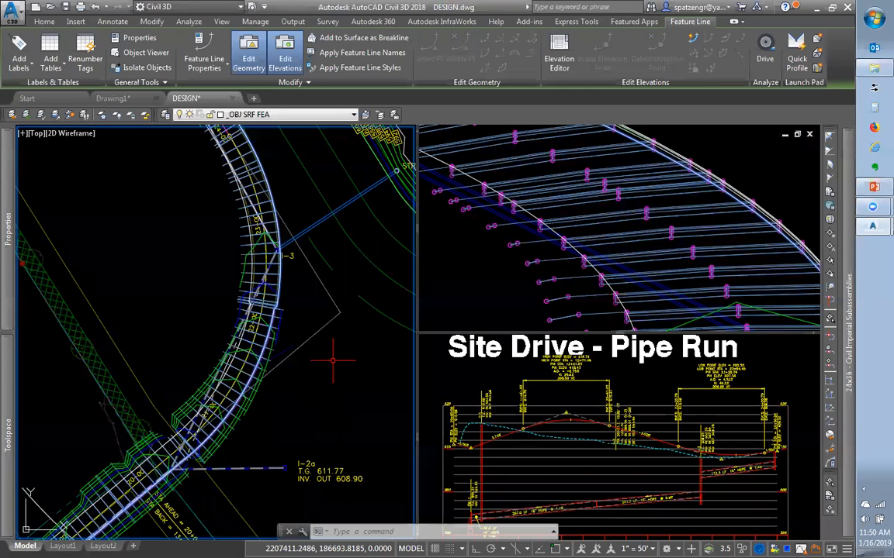
pyautogui.scroll(-2, 334, 359)
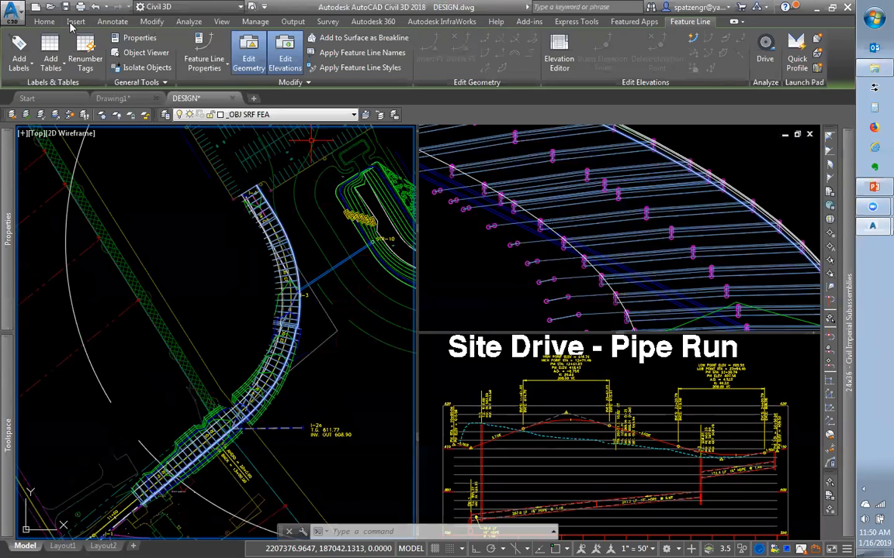
# From the Home tab, activate the Site Drive - Pipe Run profile viewport and check the Intersections dropdown
pyautogui.click(37, 22)
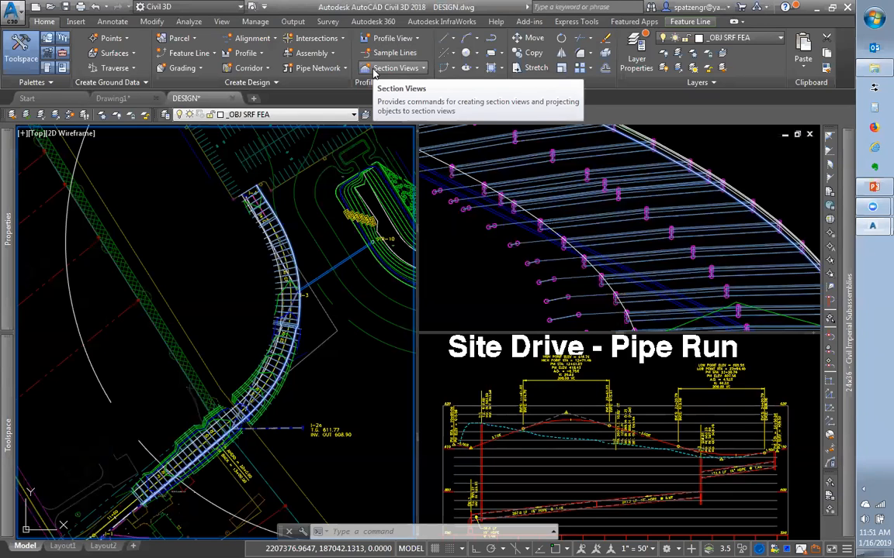
pyautogui.click(581, 459)
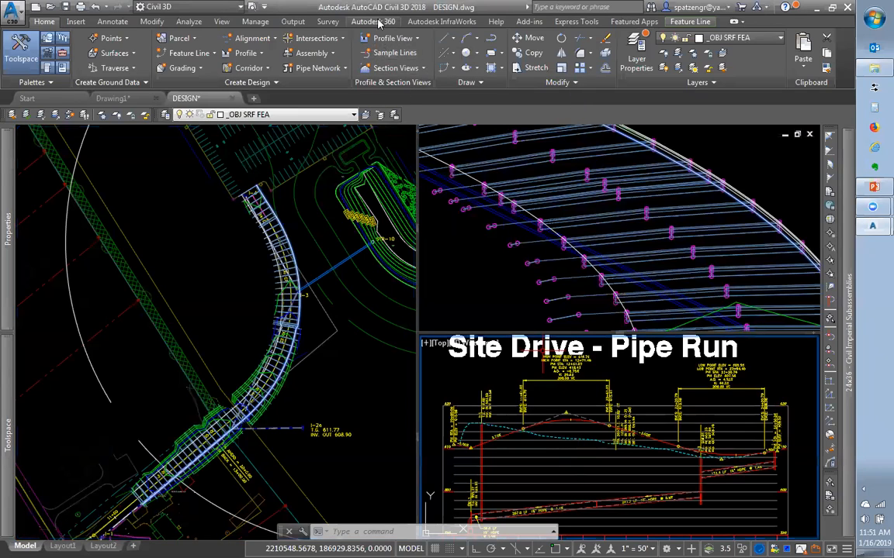
pyautogui.click(323, 43)
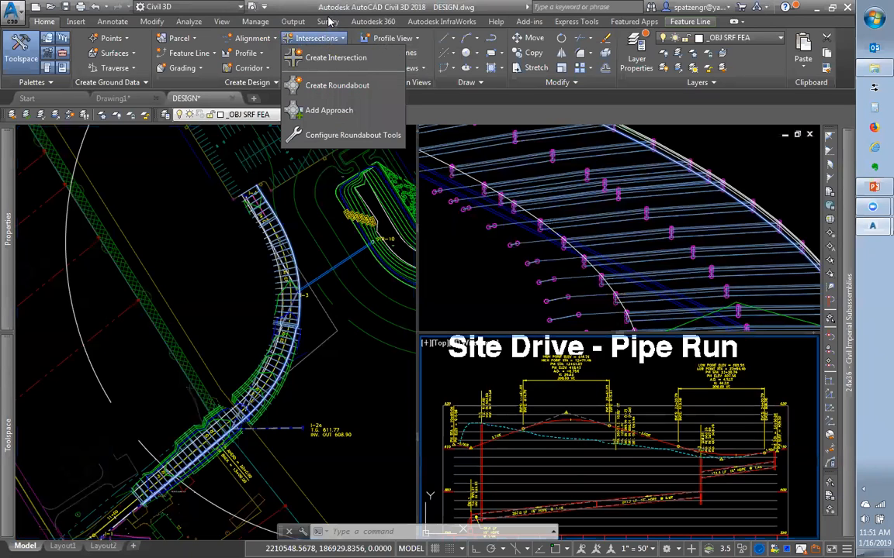